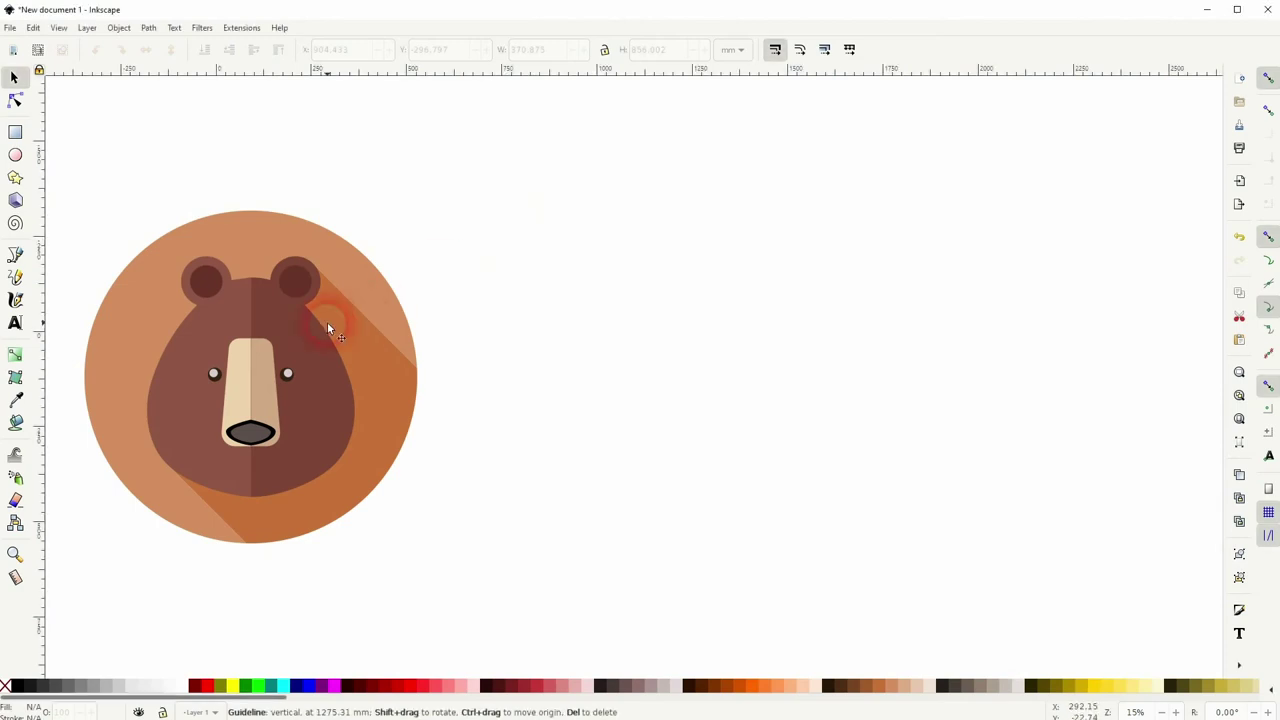
Step: With the 44-object bear group selected, place a vertical guide to its right, toggling snapping off and on
{"action": "left_click", "coordinate": [327, 330]}
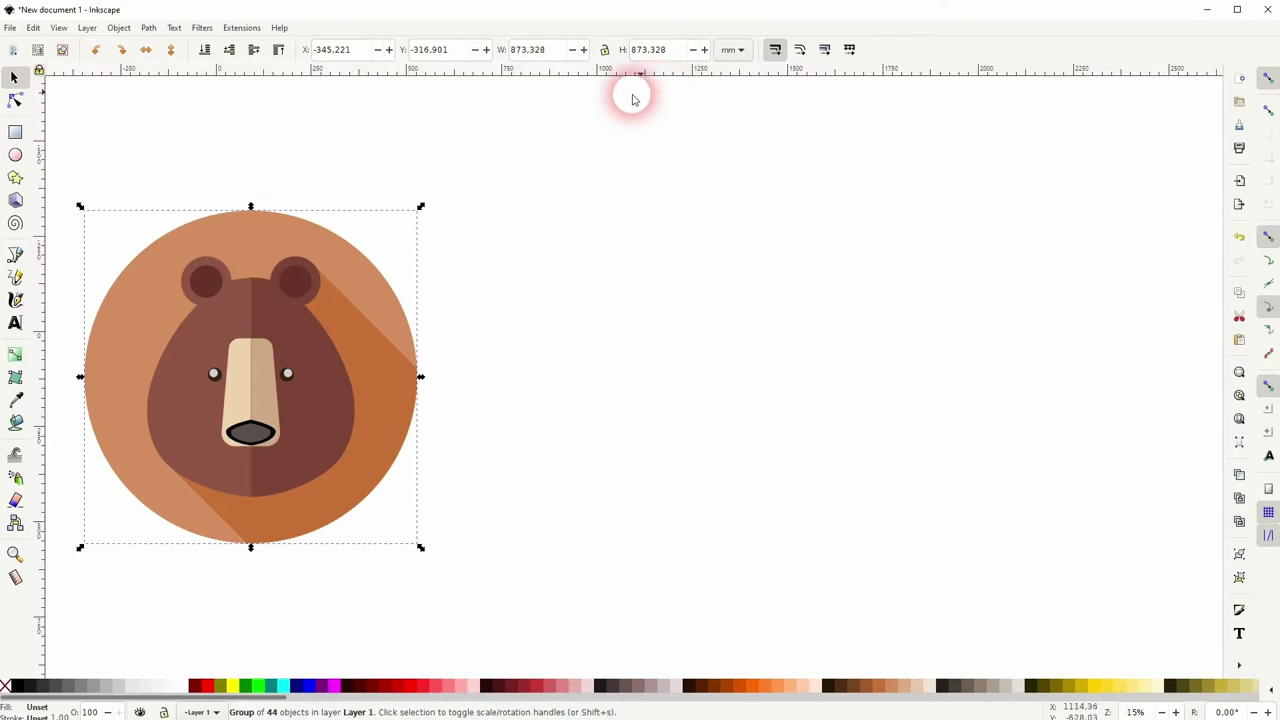
{"action": "left_click_drag", "start_coordinate": [43, 235], "coordinate": [835, 366]}
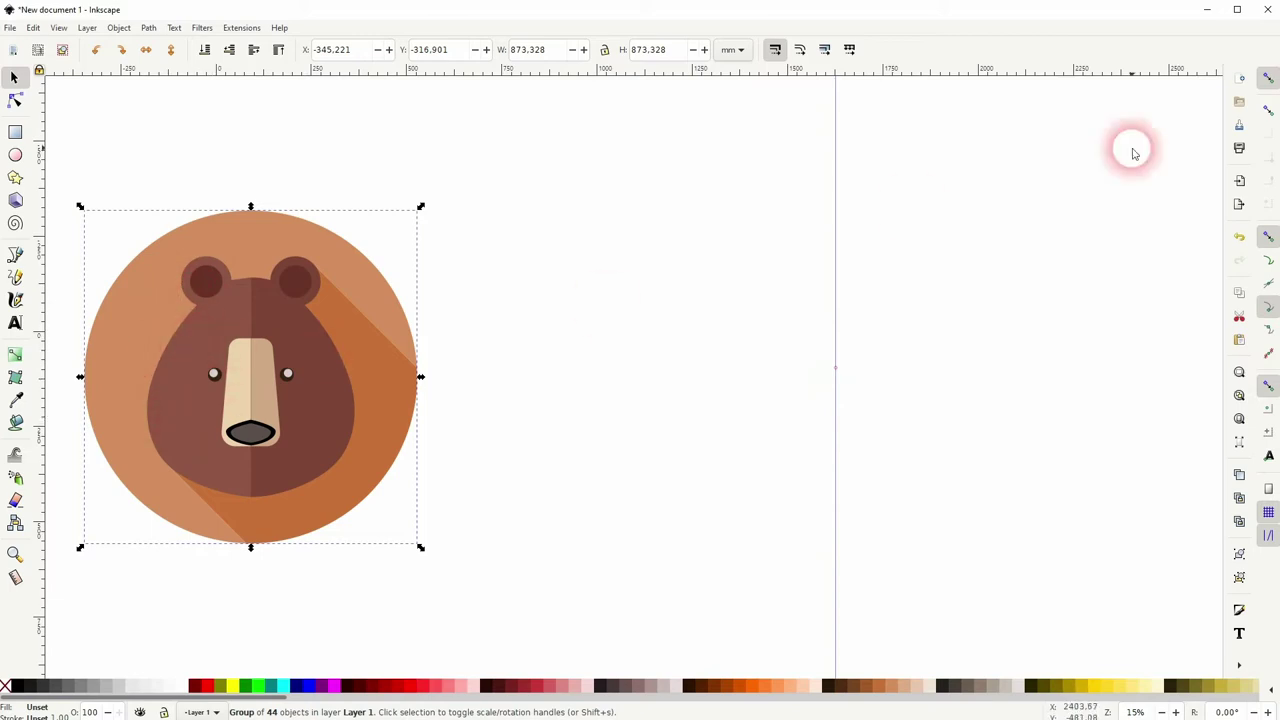
{"action": "left_click", "coordinate": [1266, 78]}
{"action": "left_click", "coordinate": [1266, 78]}
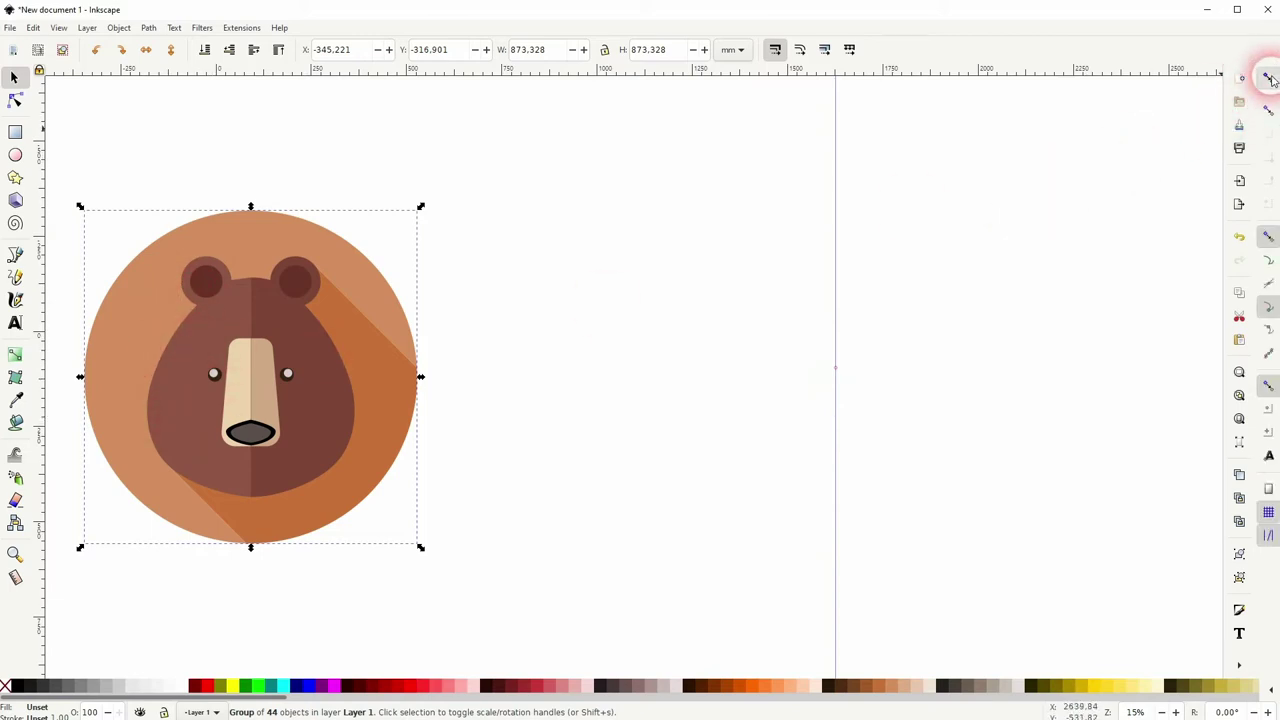
Step: Draw a large black ellipse straddling the vertical guide
{"action": "left_click", "coordinate": [16, 156]}
{"action": "mouse_move", "coordinate": [719, 256]}
{"action": "left_mouse_down"}
{"action": "mouse_move", "coordinate": [932, 525]}
{"action": "mouse_move", "coordinate": [1065, 627]}
{"action": "left_mouse_up"}
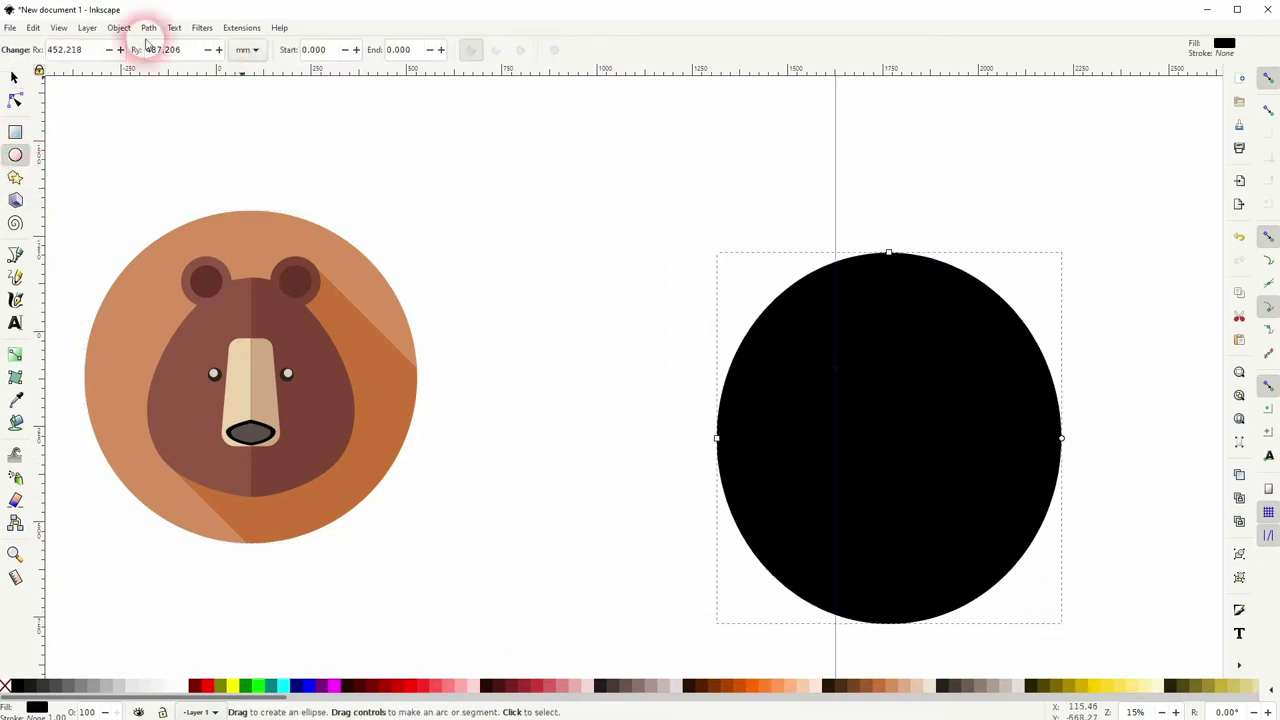
{"action": "left_click", "coordinate": [14, 77]}
{"action": "mouse_move", "coordinate": [924, 458]}
{"action": "left_mouse_down"}
{"action": "mouse_move", "coordinate": [857, 395]}
{"action": "mouse_move", "coordinate": [893, 421]}
{"action": "left_mouse_up"}
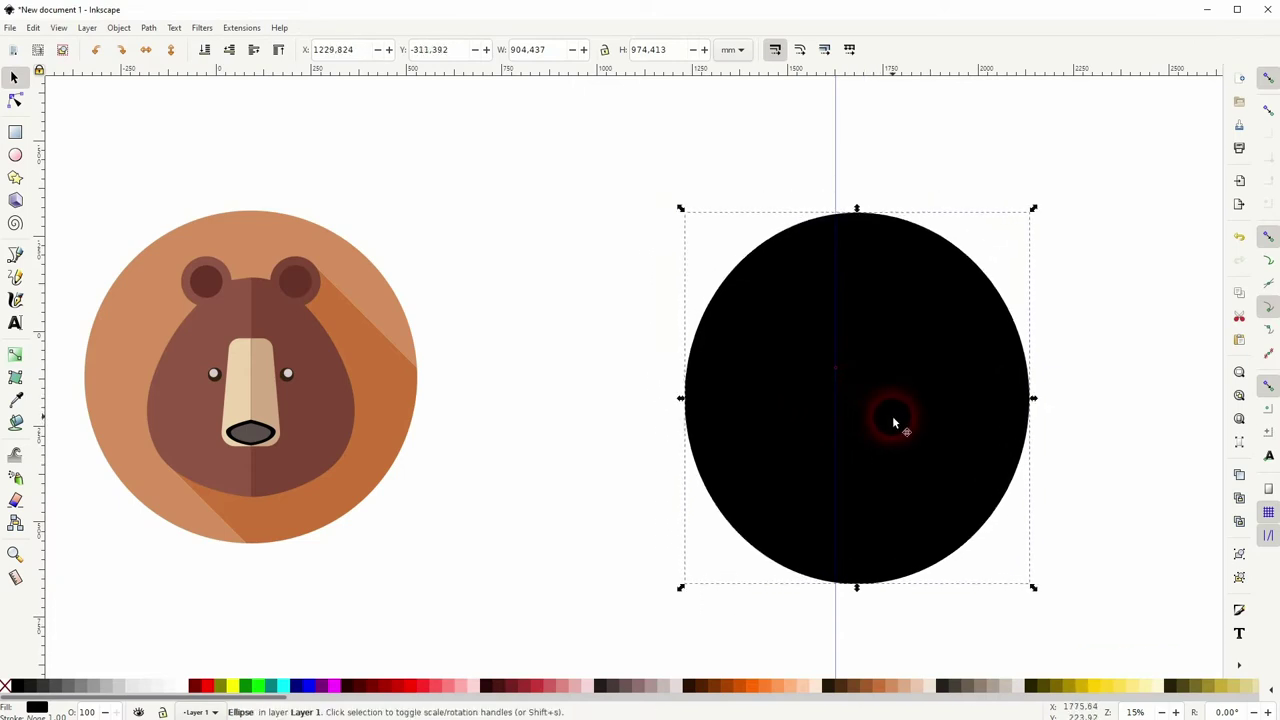
Step: Cover the ellipse's right half with a maroon rectangle and subtract it with Path > Difference
{"action": "left_click", "coordinate": [15, 131]}
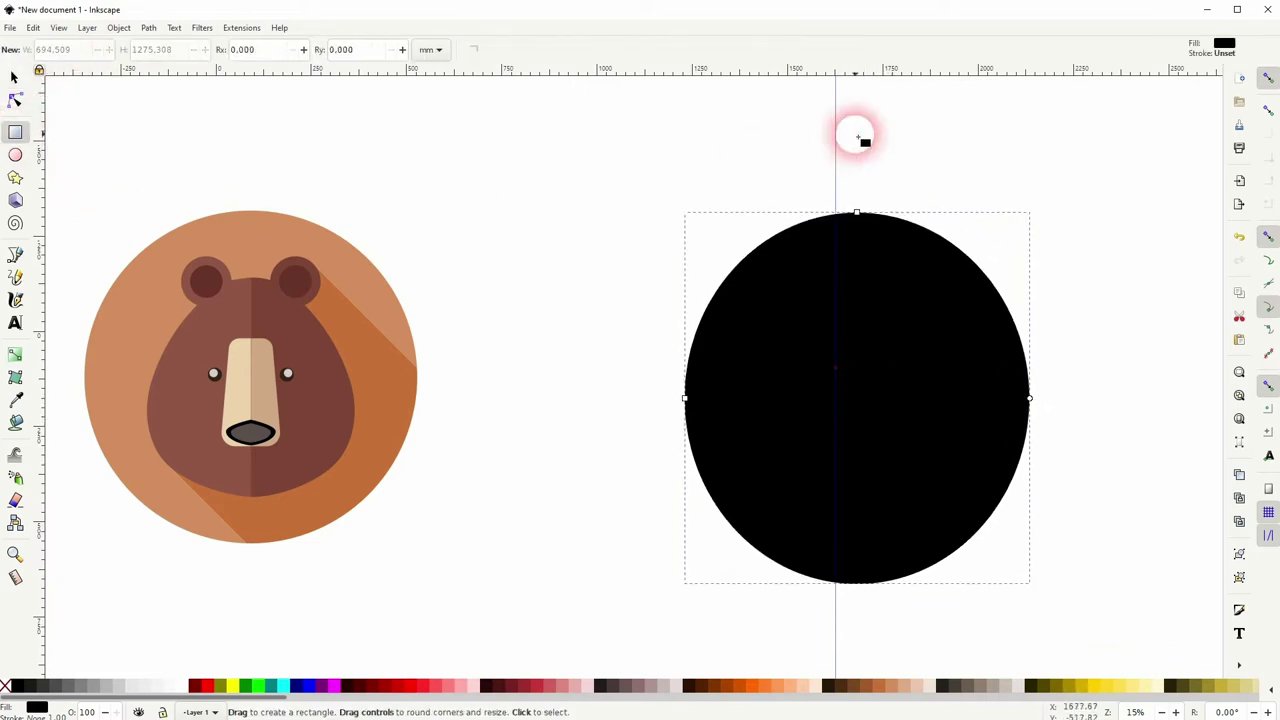
{"action": "mouse_move", "coordinate": [840, 133]}
{"action": "left_mouse_down"}
{"action": "mouse_move", "coordinate": [1040, 617]}
{"action": "mouse_move", "coordinate": [1036, 640]}
{"action": "left_mouse_up"}
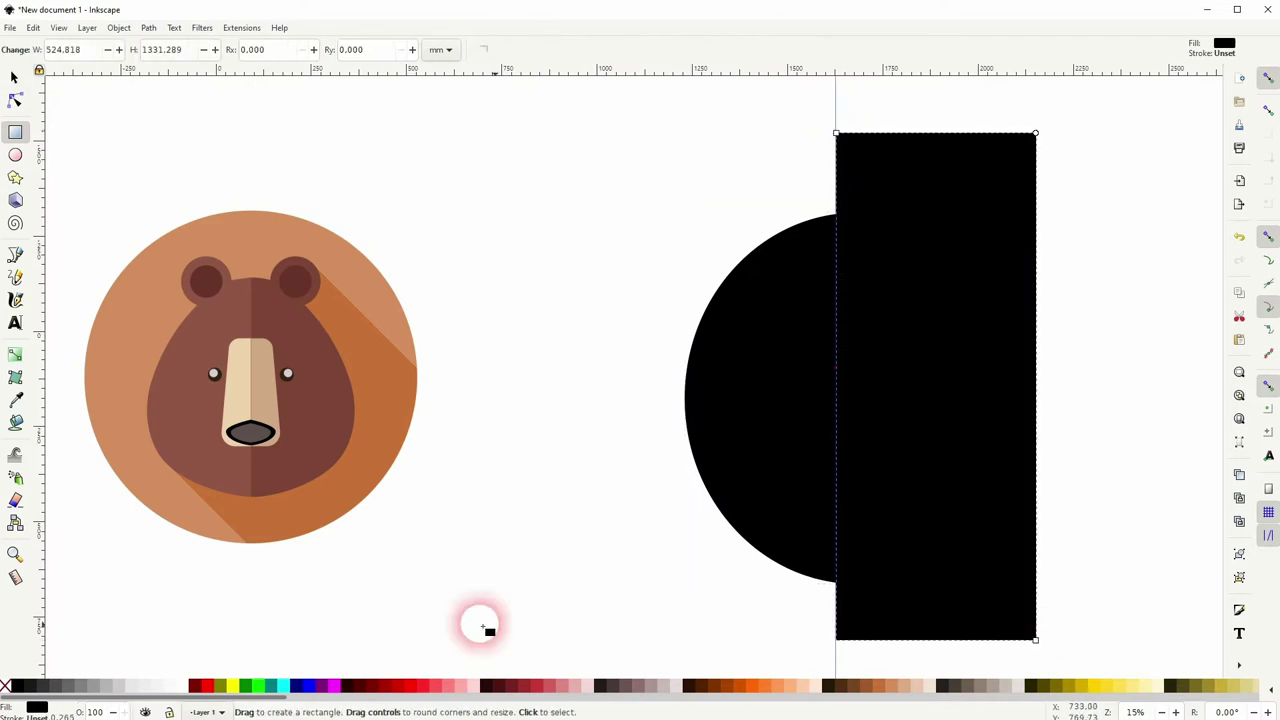
{"action": "left_click", "coordinate": [200, 686]}
{"action": "left_click", "coordinate": [14, 78]}
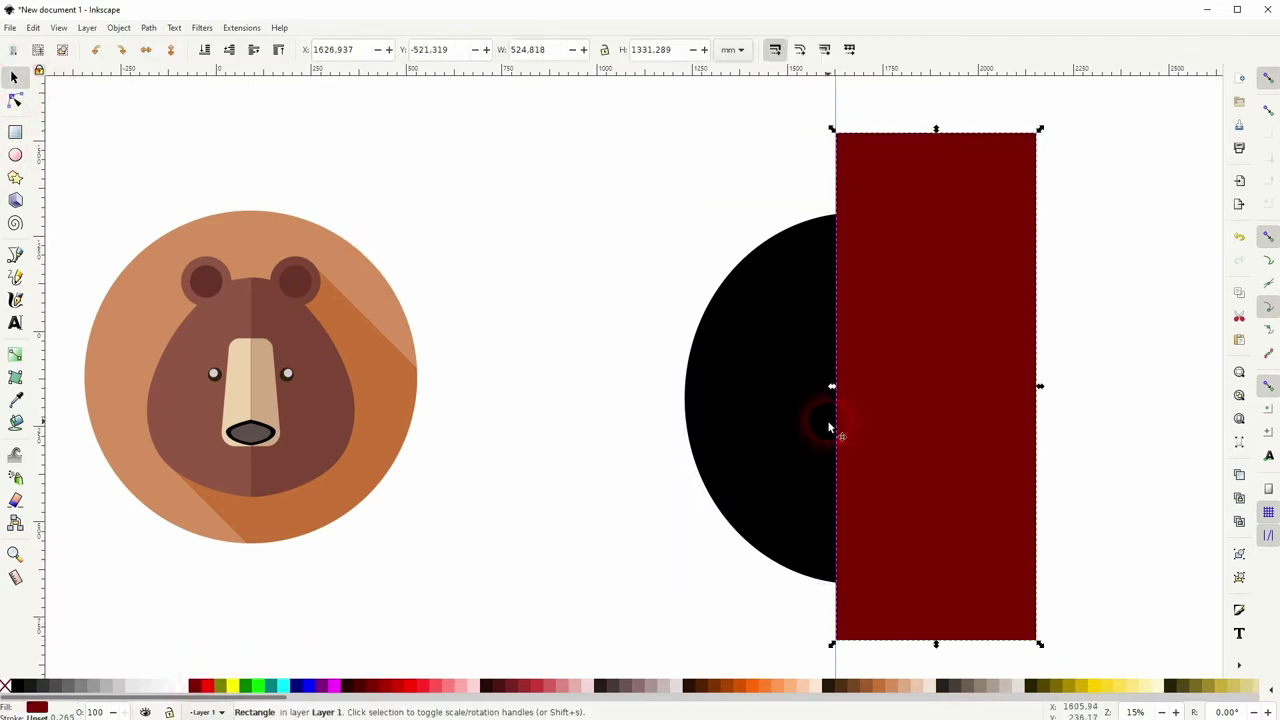
{"action": "left_click", "coordinate": [784, 431], "text": "shift"}
{"action": "left_click", "coordinate": [148, 27]}
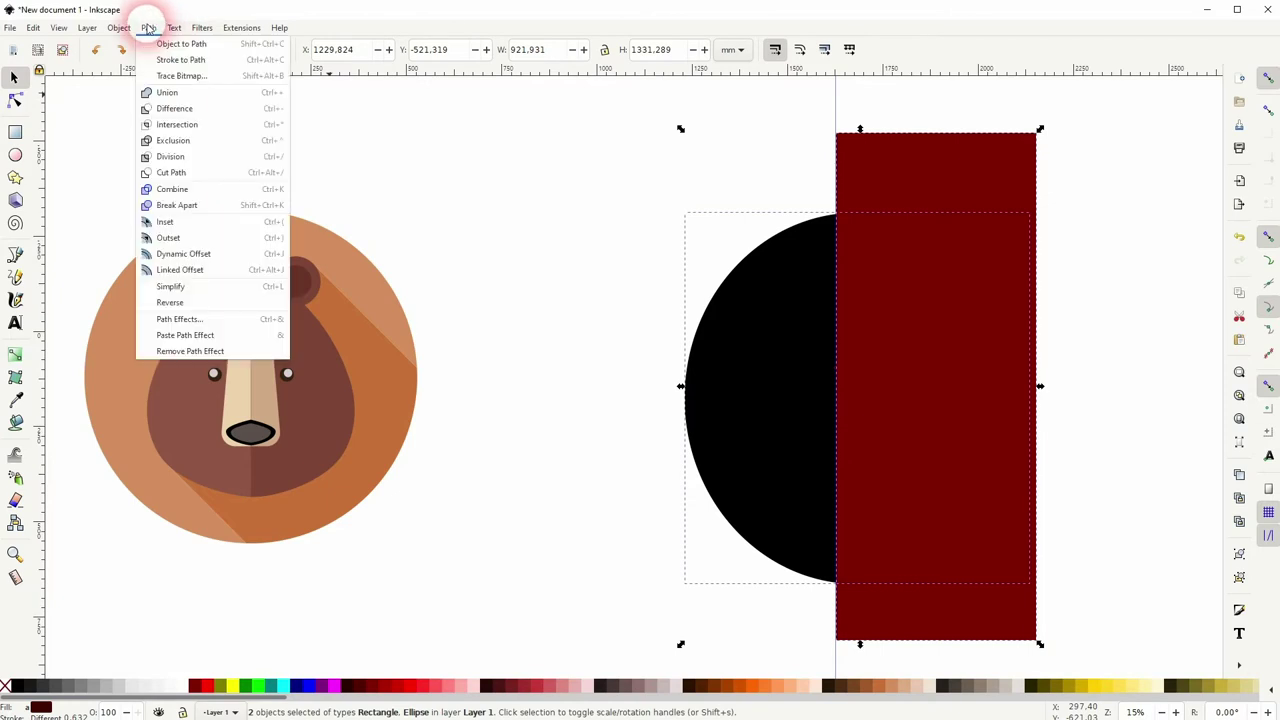
{"action": "left_click", "coordinate": [175, 108]}
{"action": "key", "text": "Escape"}
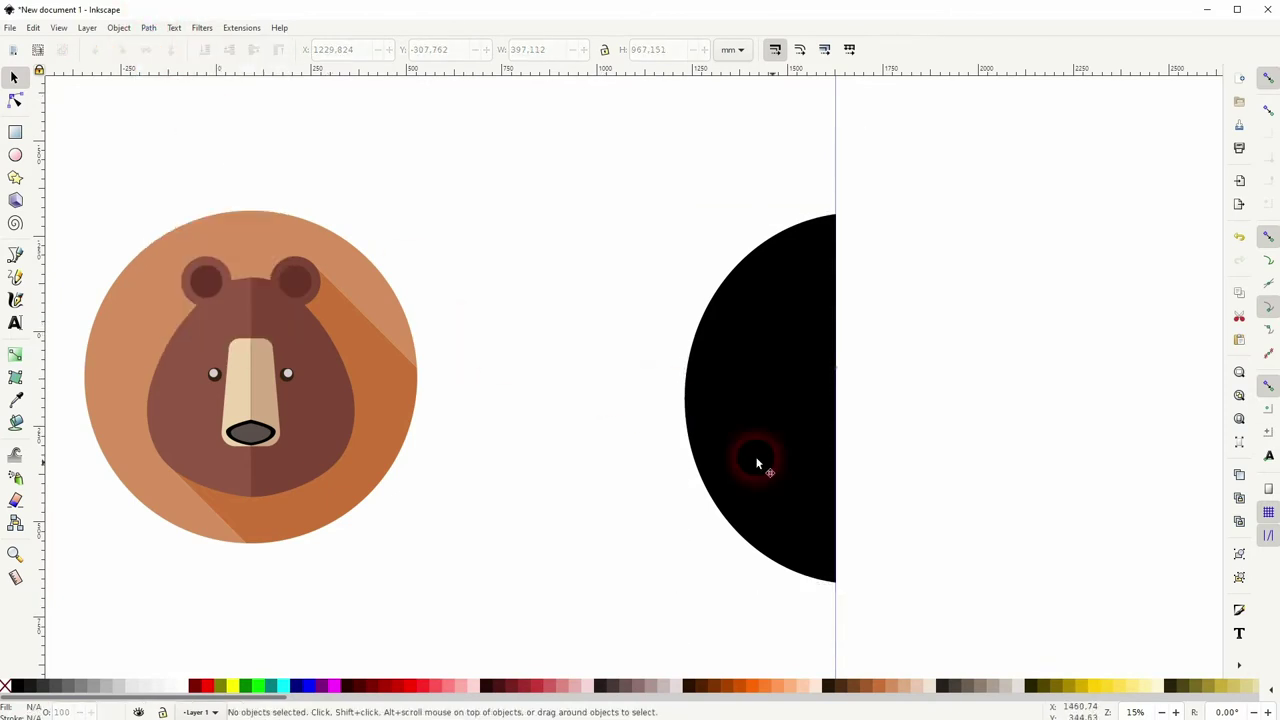
Step: Snap the half ellipse's straight edge to the guide and reshape its left-side nodes
{"action": "left_click_drag", "start_coordinate": [797, 472], "coordinate": [655, 473]}
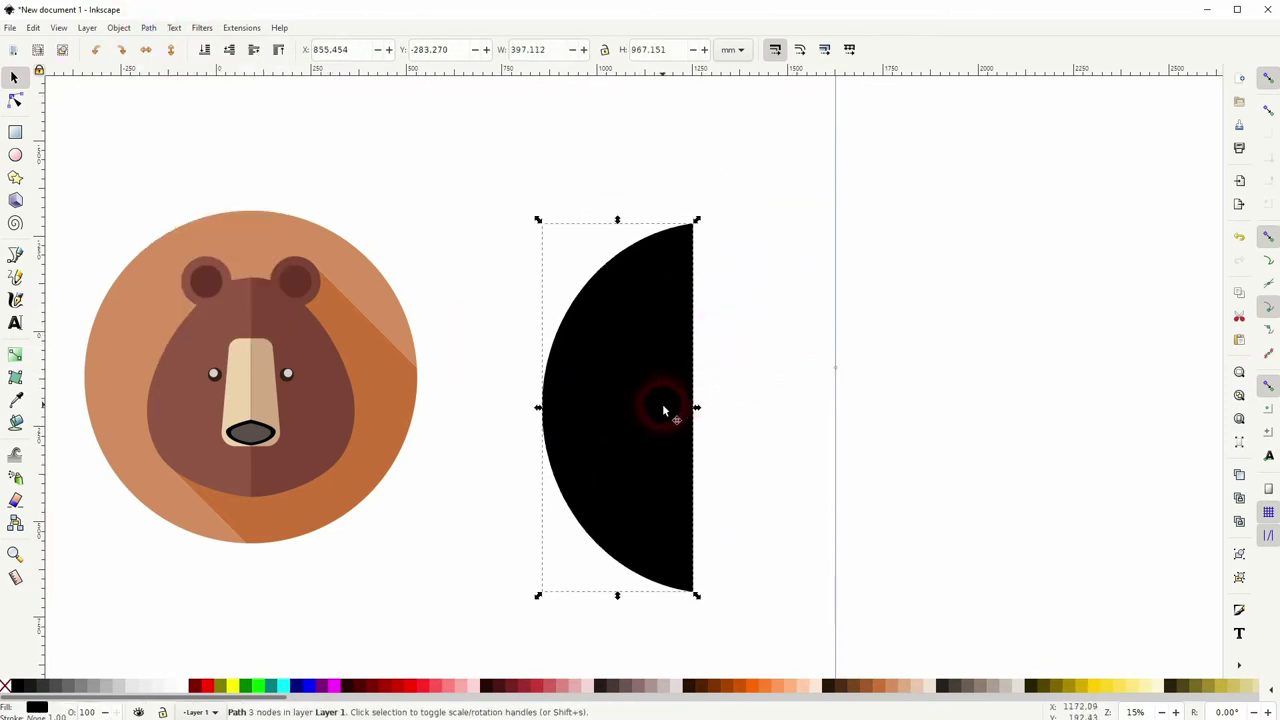
{"action": "left_click_drag", "start_coordinate": [663, 410], "coordinate": [815, 350]}
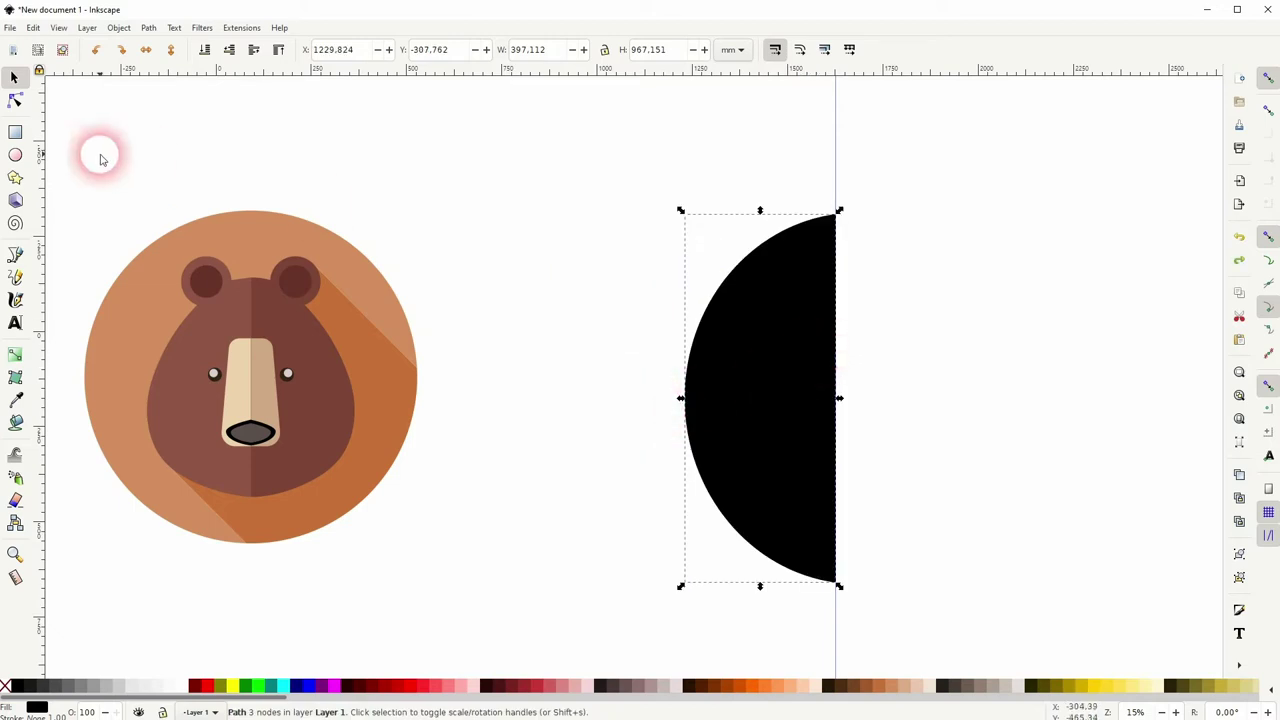
{"action": "left_click", "coordinate": [15, 100]}
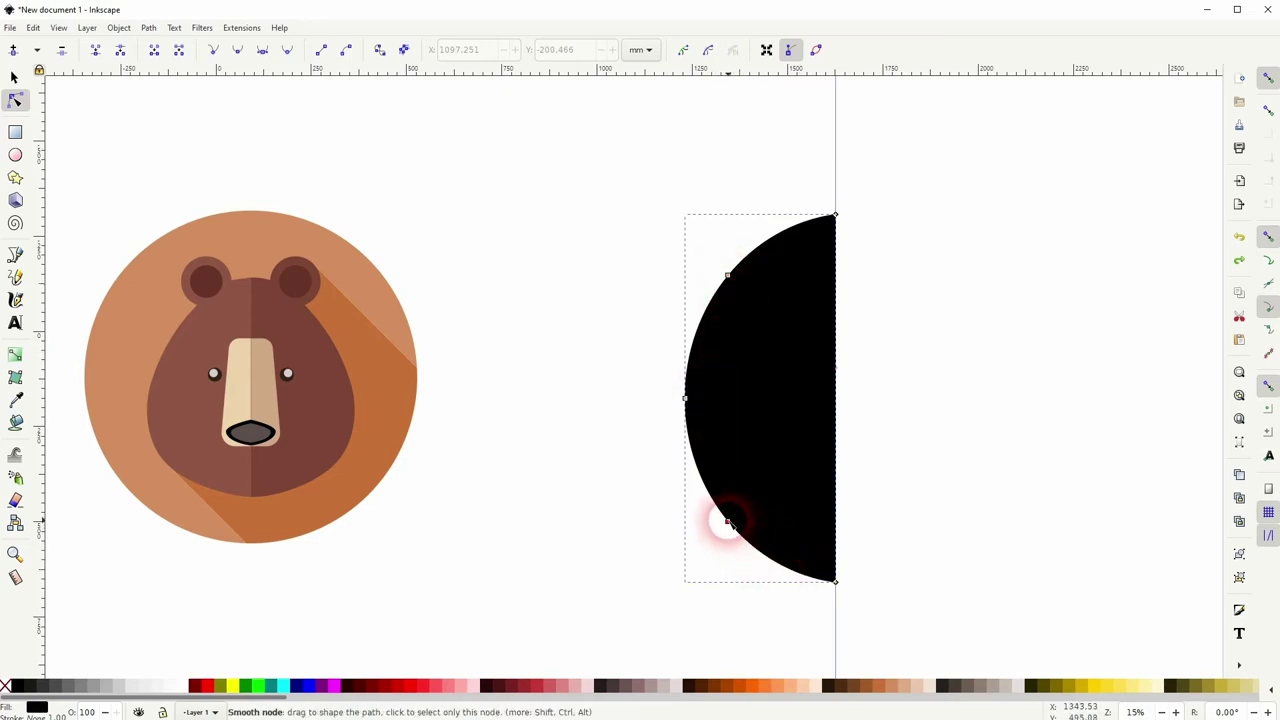
{"action": "left_click_drag", "start_coordinate": [728, 521], "coordinate": [722, 540]}
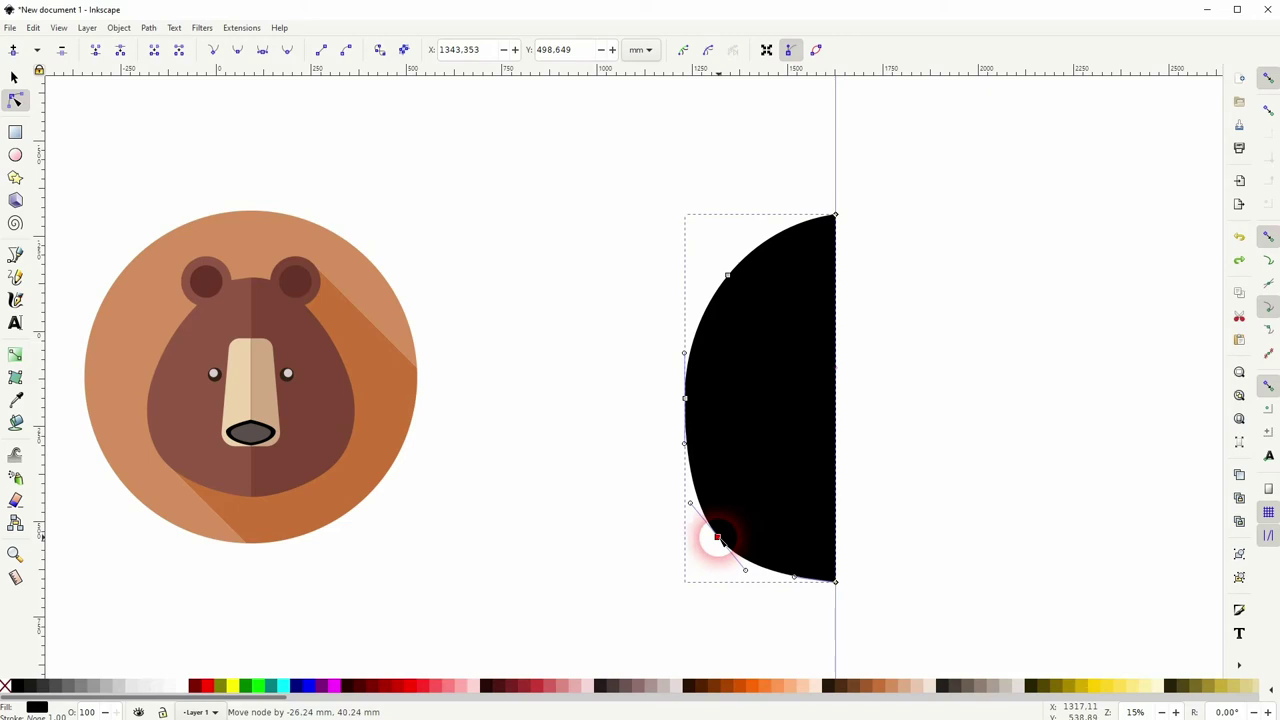
{"action": "mouse_move", "coordinate": [717, 538]}
{"action": "left_mouse_down"}
{"action": "mouse_move", "coordinate": [695, 532]}
{"action": "mouse_move", "coordinate": [711, 531]}
{"action": "left_mouse_up"}
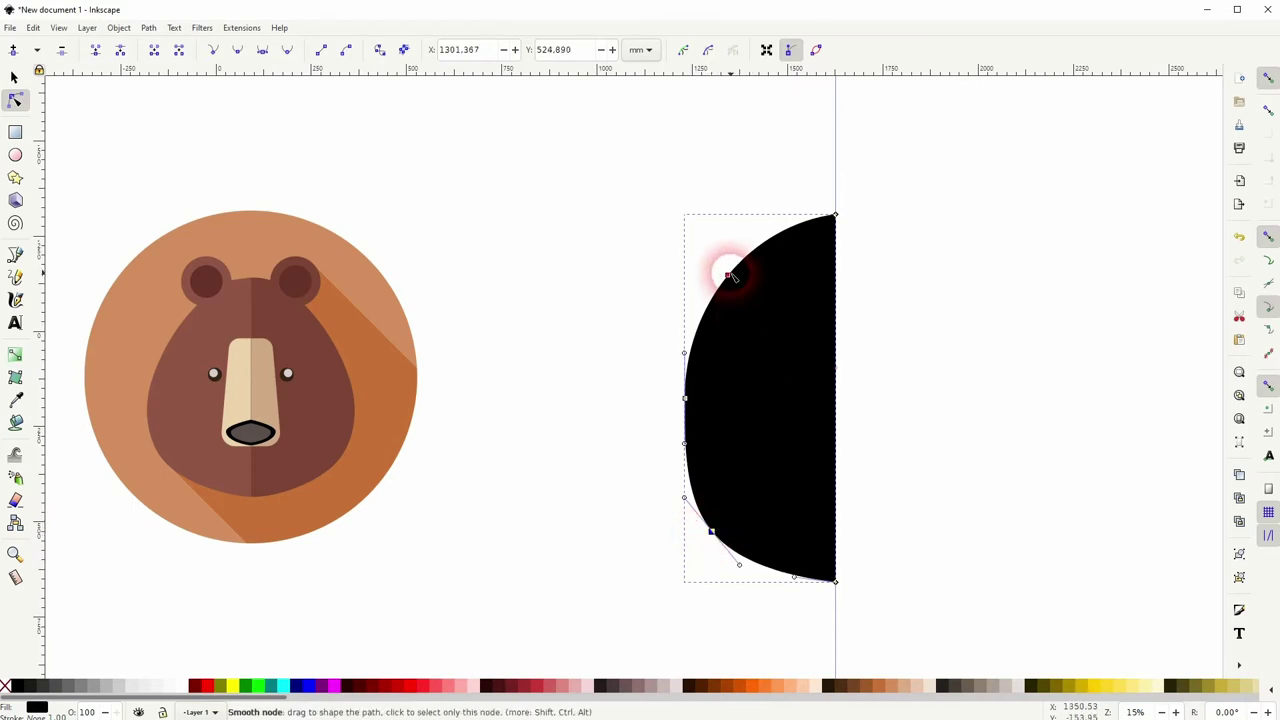
{"action": "left_click_drag", "start_coordinate": [727, 276], "coordinate": [739, 276]}
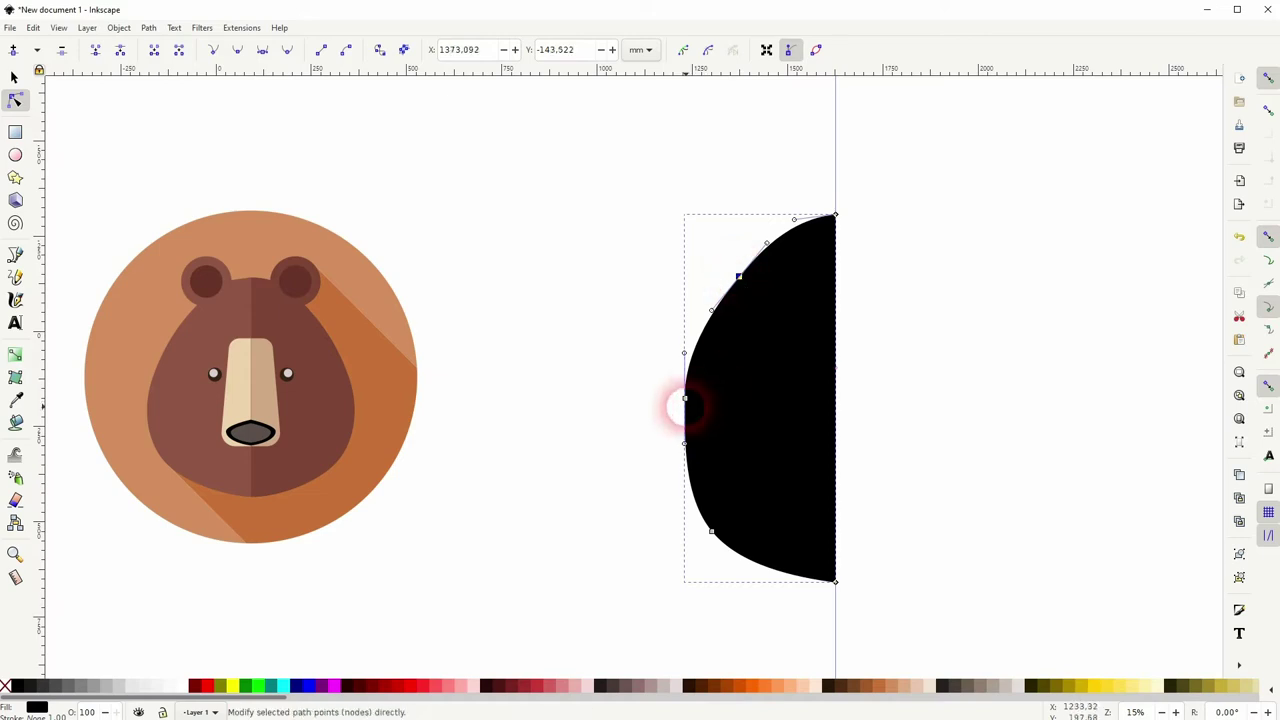
{"action": "left_click_drag", "start_coordinate": [684, 400], "coordinate": [672, 437]}
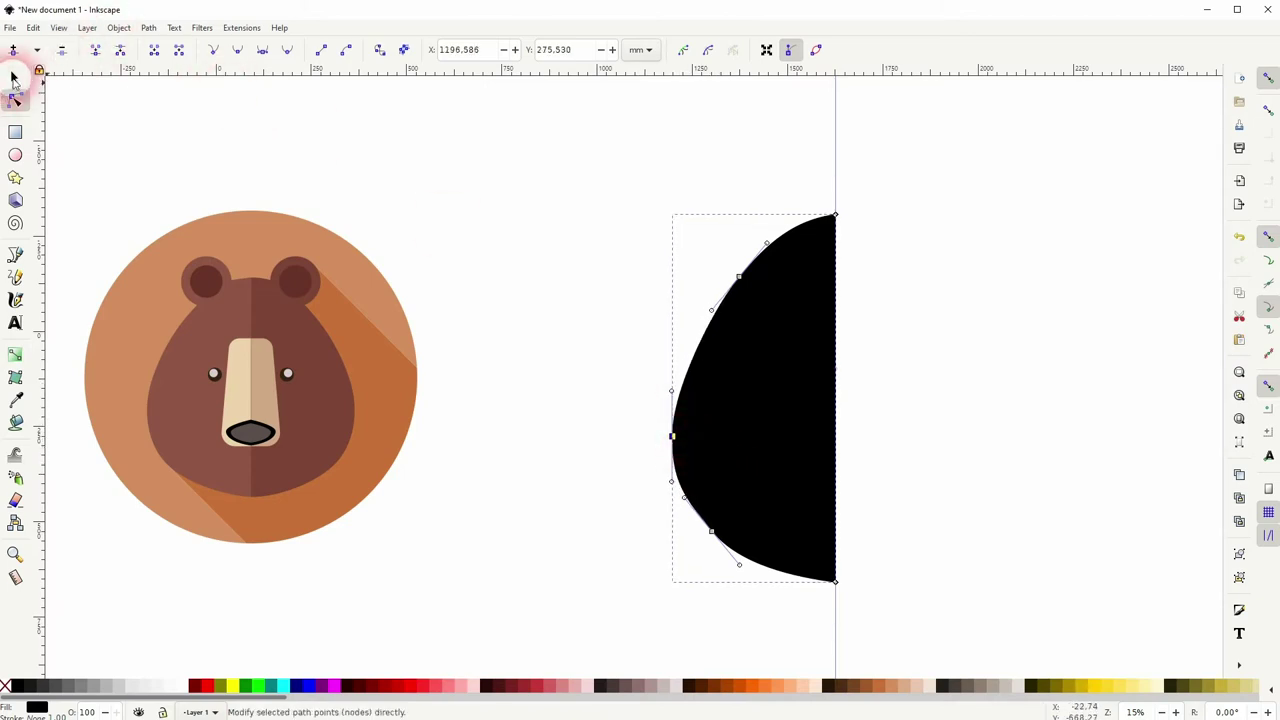
Step: Refine the lower-left node and its curve handle to smooth the jaw
{"action": "left_click", "coordinate": [15, 77]}
{"action": "left_click", "coordinate": [968, 470]}
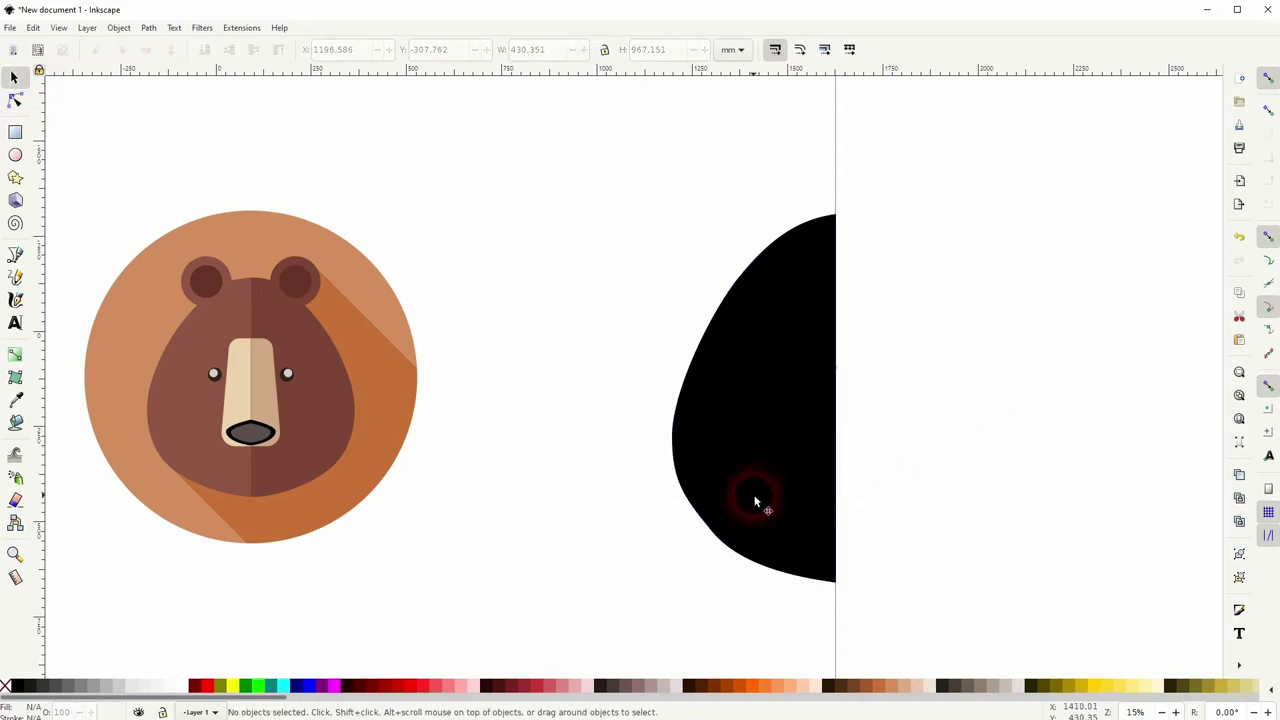
{"action": "left_click", "coordinate": [755, 500]}
{"action": "left_click", "coordinate": [15, 100]}
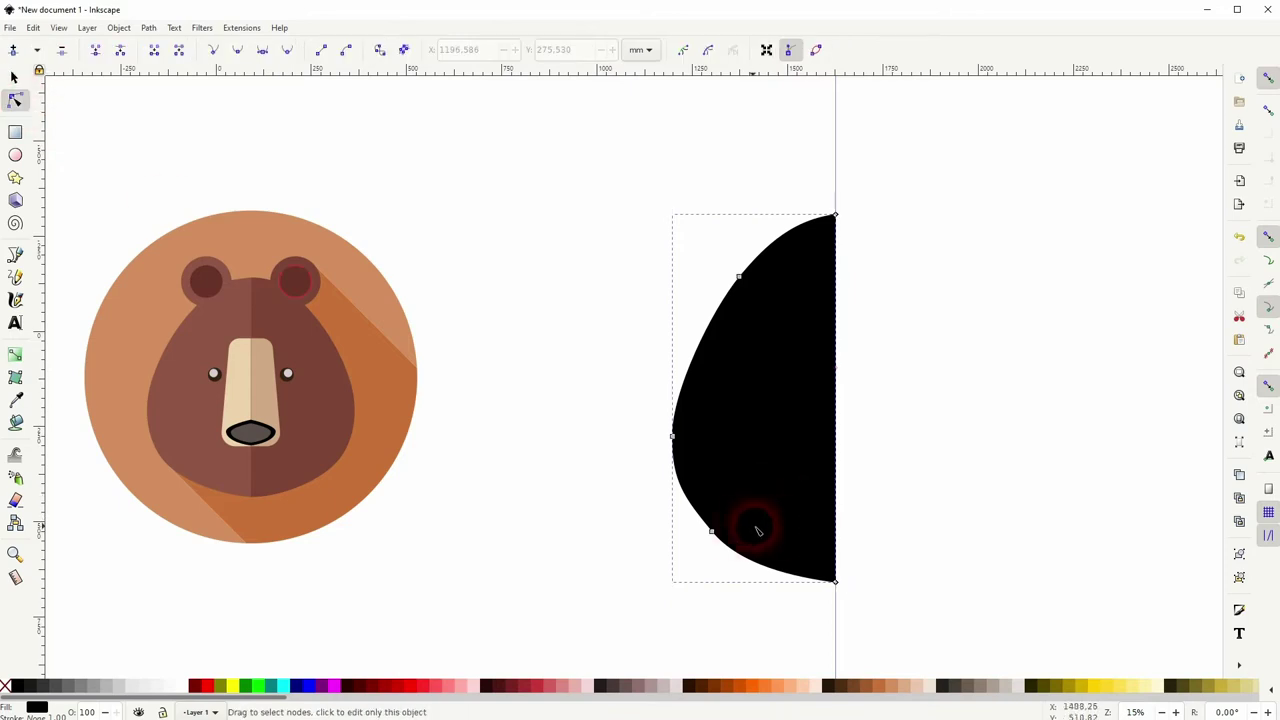
{"action": "left_click", "coordinate": [711, 530]}
{"action": "left_click_drag", "start_coordinate": [712, 533], "coordinate": [708, 538]}
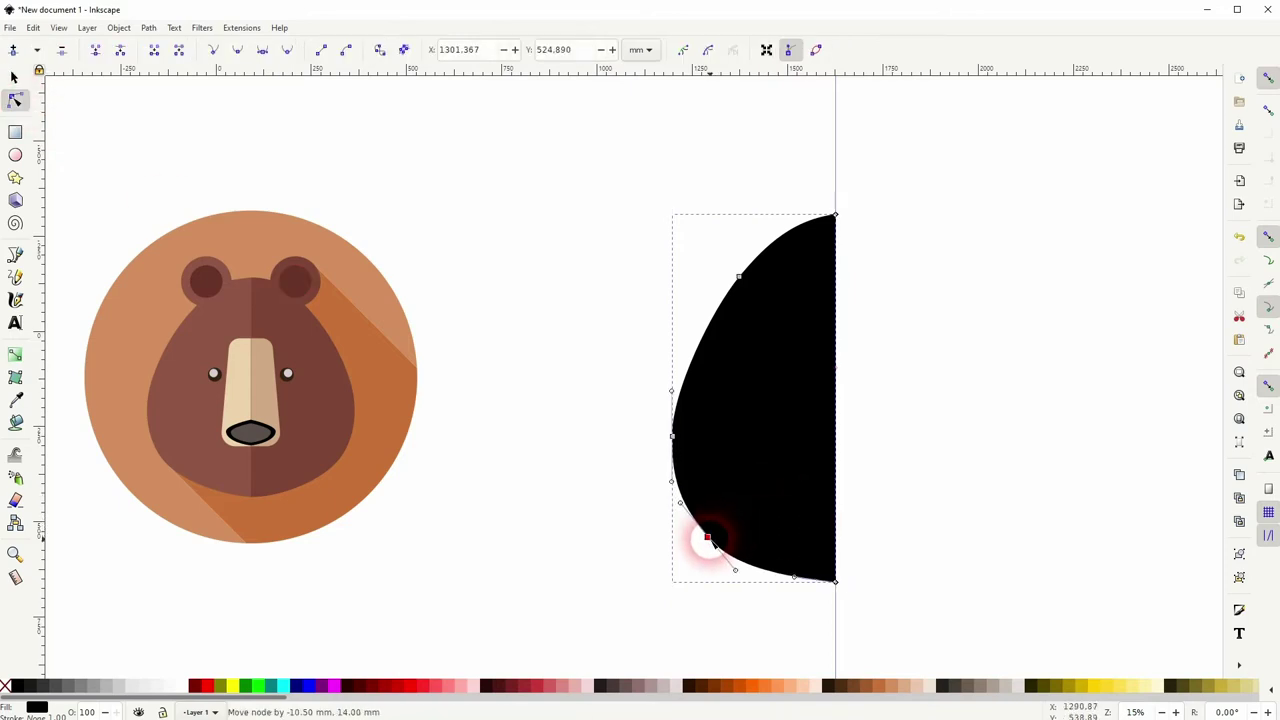
{"action": "left_click", "coordinate": [891, 506]}
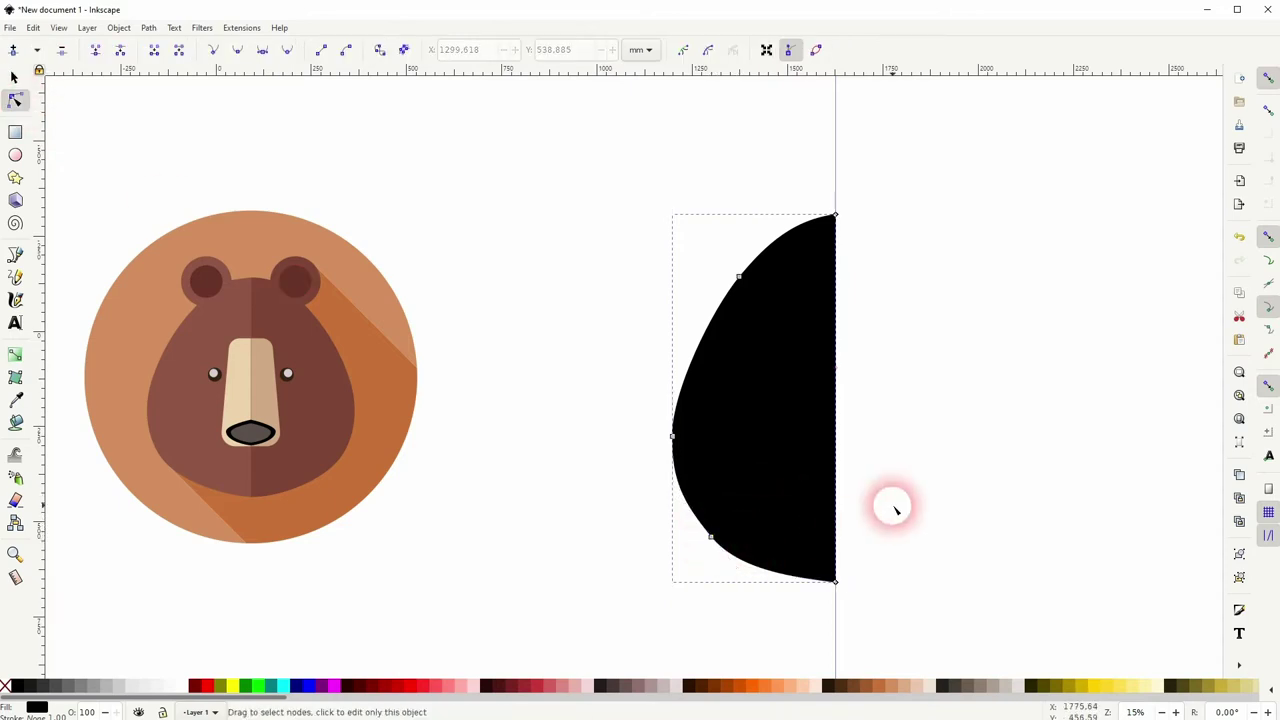
{"action": "left_click_drag", "start_coordinate": [706, 538], "coordinate": [738, 563]}
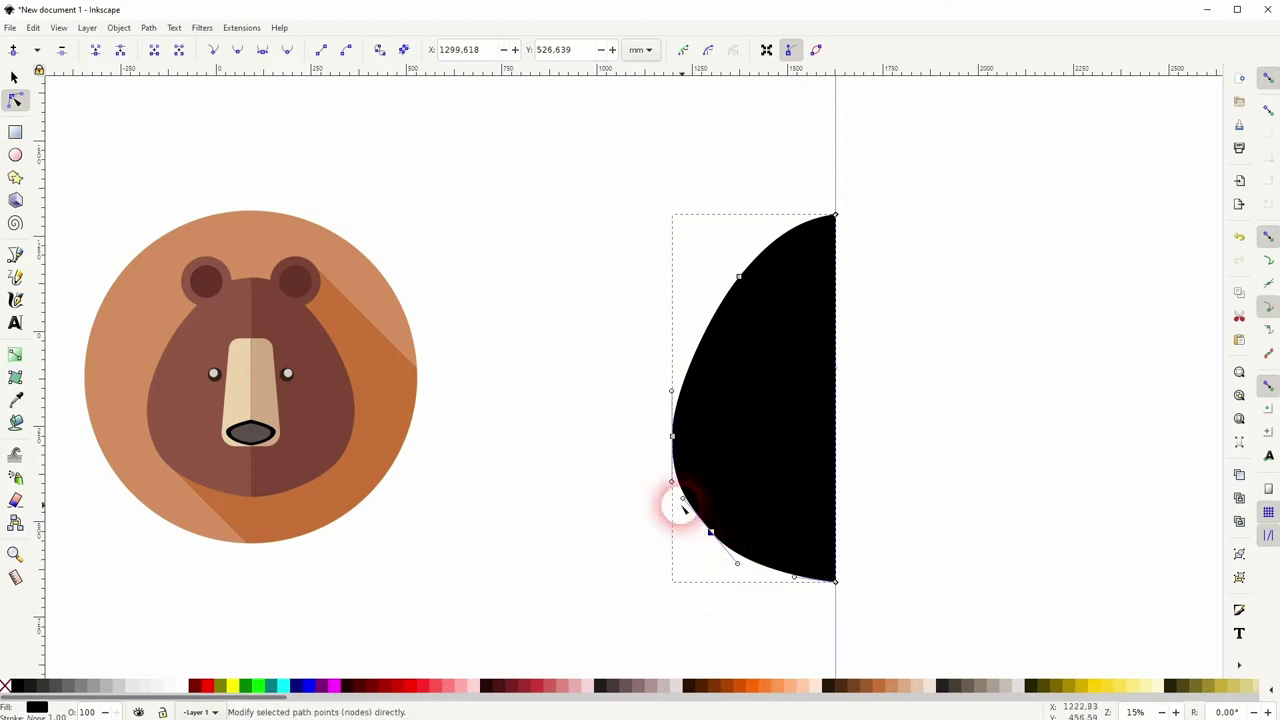
{"action": "mouse_move", "coordinate": [682, 500]}
{"action": "left_mouse_down"}
{"action": "mouse_move", "coordinate": [689, 509]}
{"action": "mouse_move", "coordinate": [673, 496]}
{"action": "left_mouse_up"}
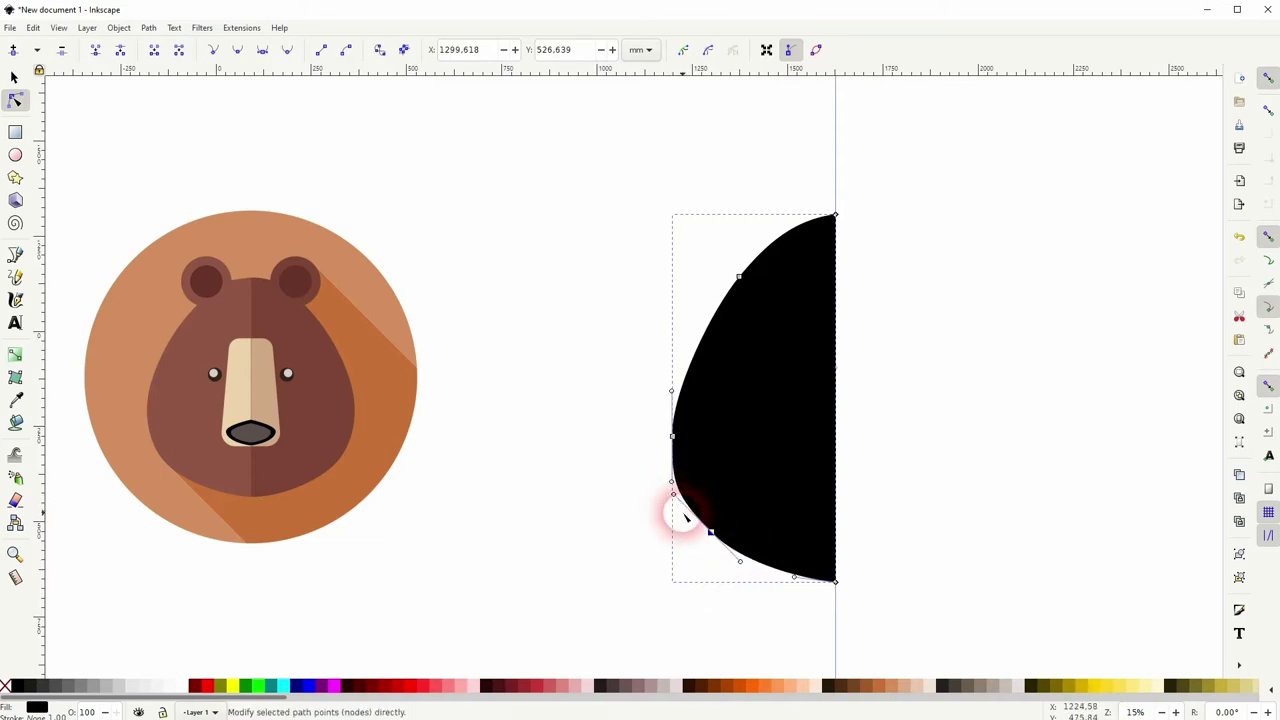
Step: Scale the shape to about 90% height and 86% width, giving 400.611 × 874.433 mm
{"action": "left_click", "coordinate": [16, 79]}
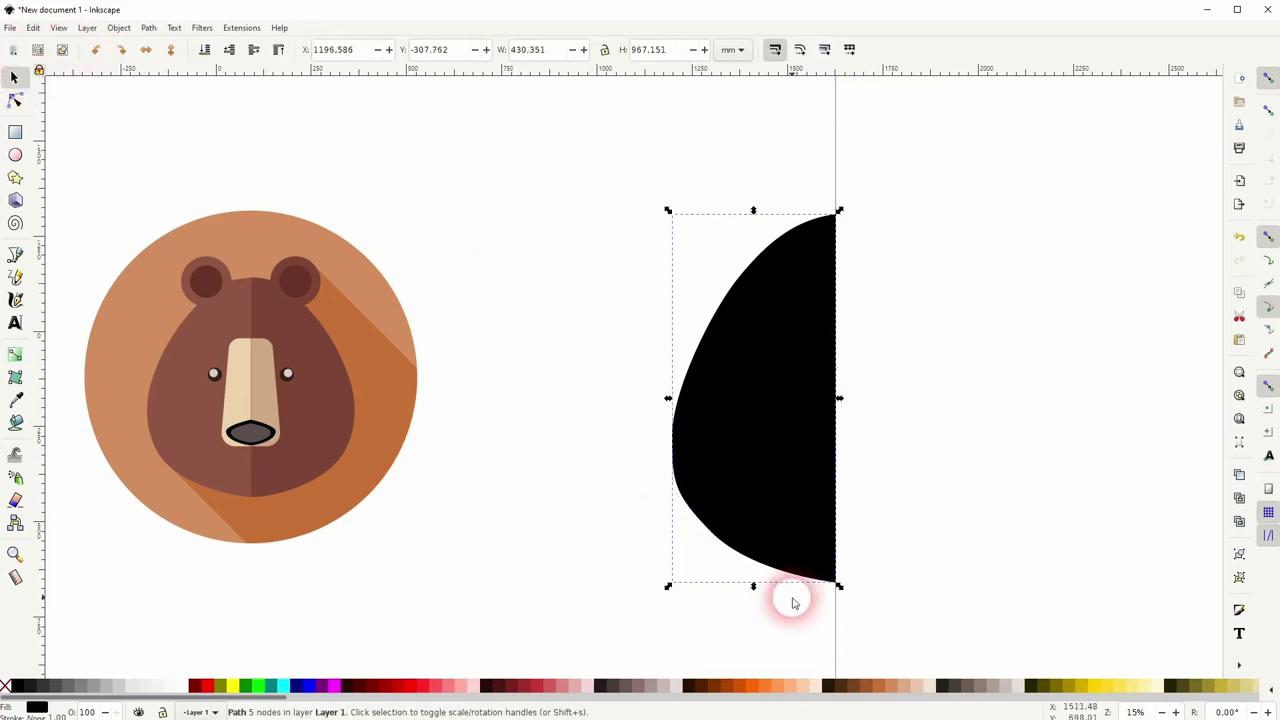
{"action": "left_click_drag", "start_coordinate": [753, 586], "coordinate": [764, 557]}
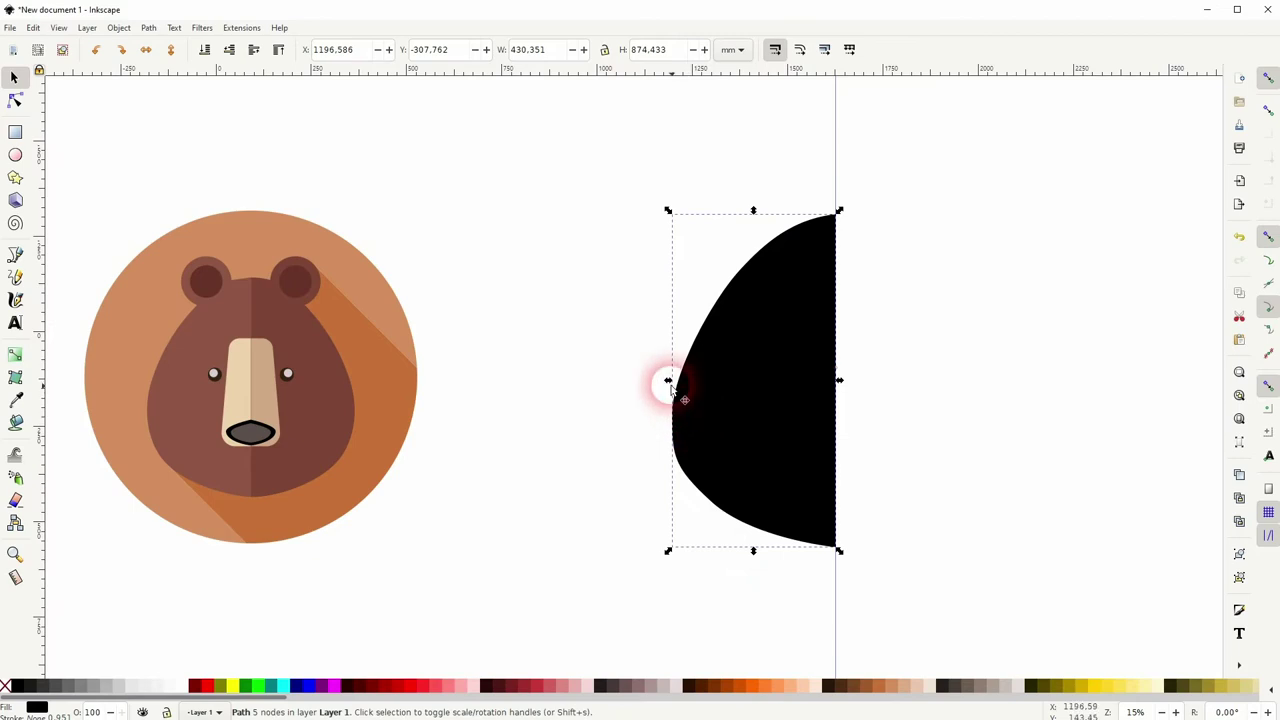
{"action": "mouse_move", "coordinate": [666, 380]}
{"action": "left_mouse_down"}
{"action": "mouse_move", "coordinate": [694, 381]}
{"action": "mouse_move", "coordinate": [681, 383]}
{"action": "left_mouse_up"}
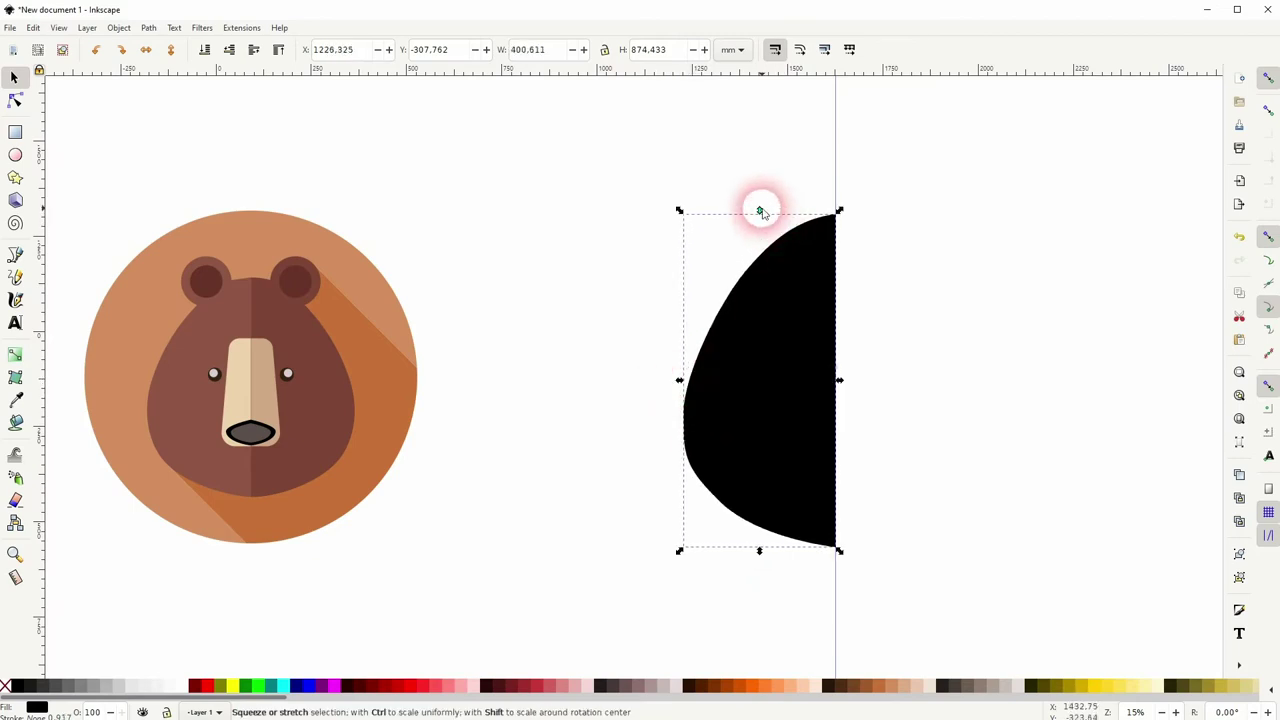
Step: Draw a bright red ear-sized circle on top of the head shape
{"action": "left_click", "coordinate": [889, 292]}
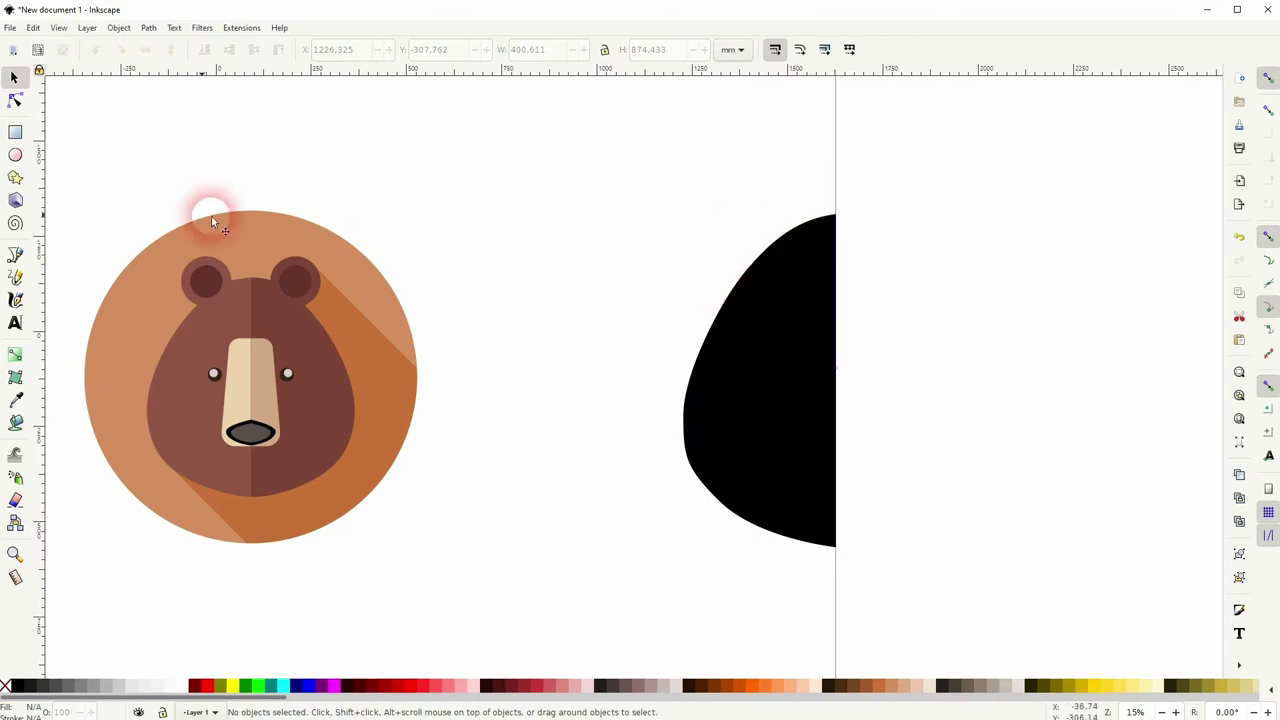
{"action": "left_click", "coordinate": [15, 155]}
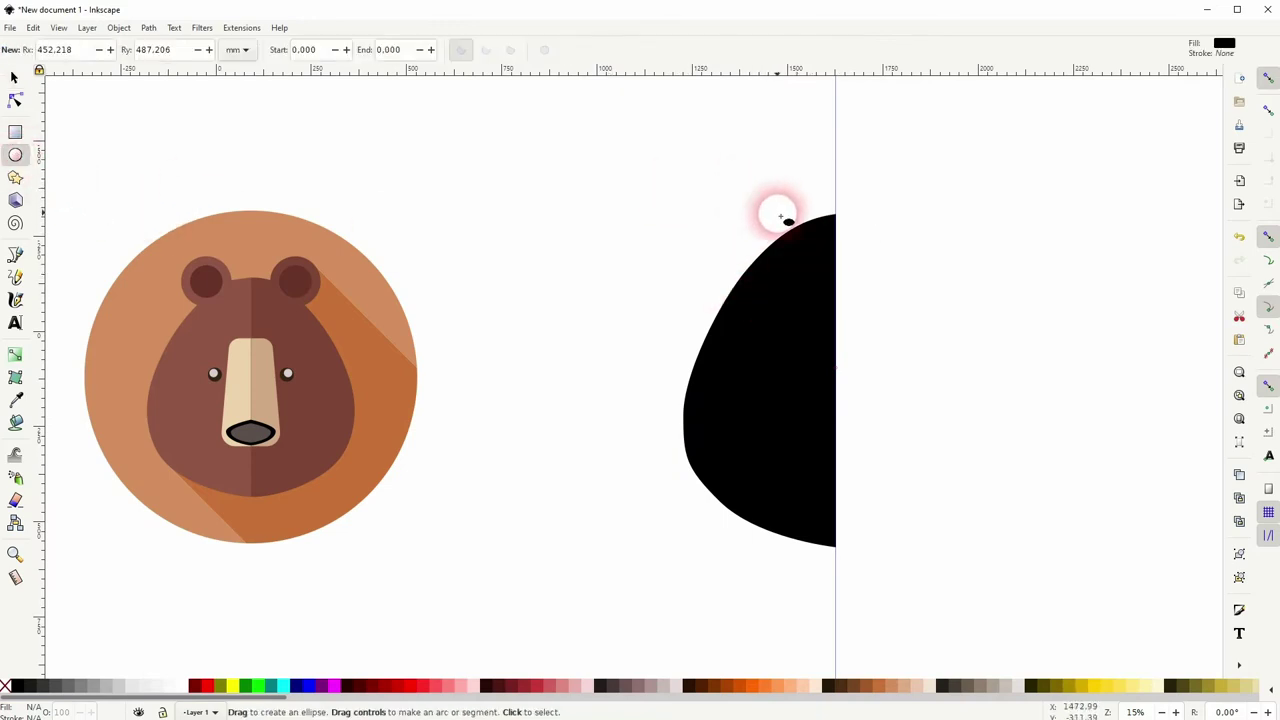
{"action": "left_click_drag", "start_coordinate": [728, 163], "coordinate": [829, 258]}
{"action": "left_click", "coordinate": [199, 686]}
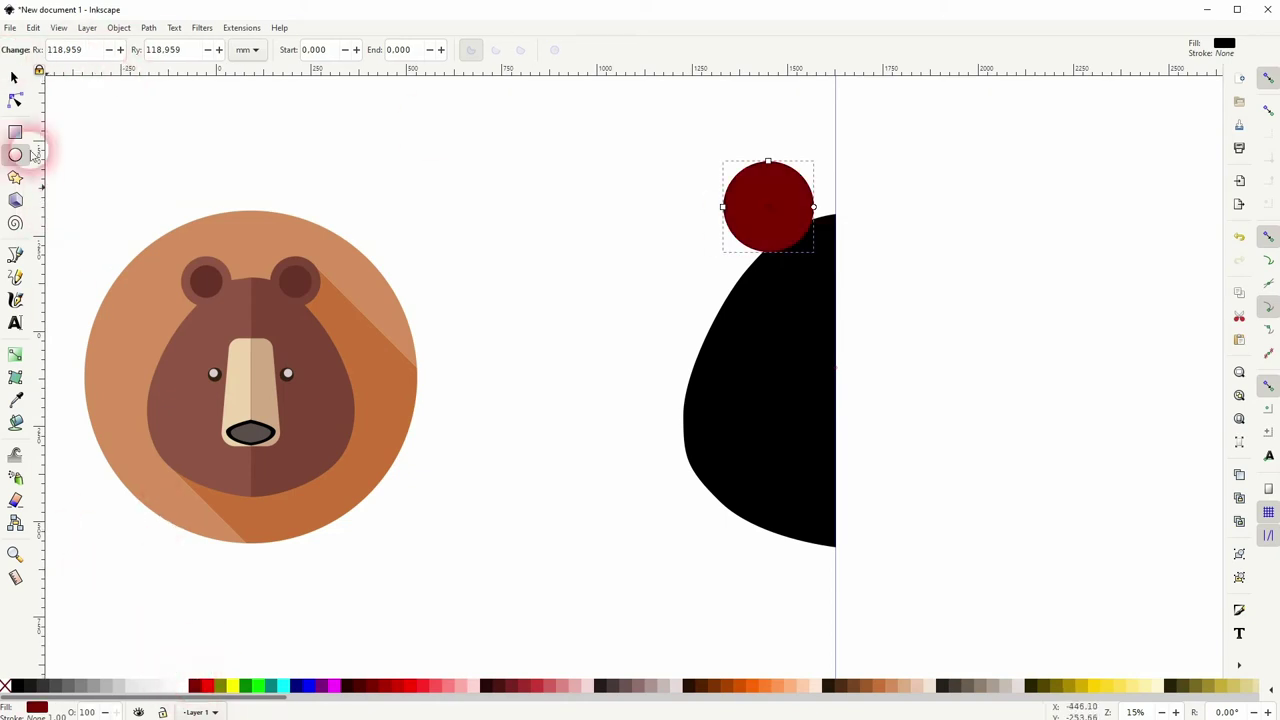
{"action": "left_click", "coordinate": [14, 77]}
{"action": "left_click_drag", "start_coordinate": [785, 210], "coordinate": [808, 233]}
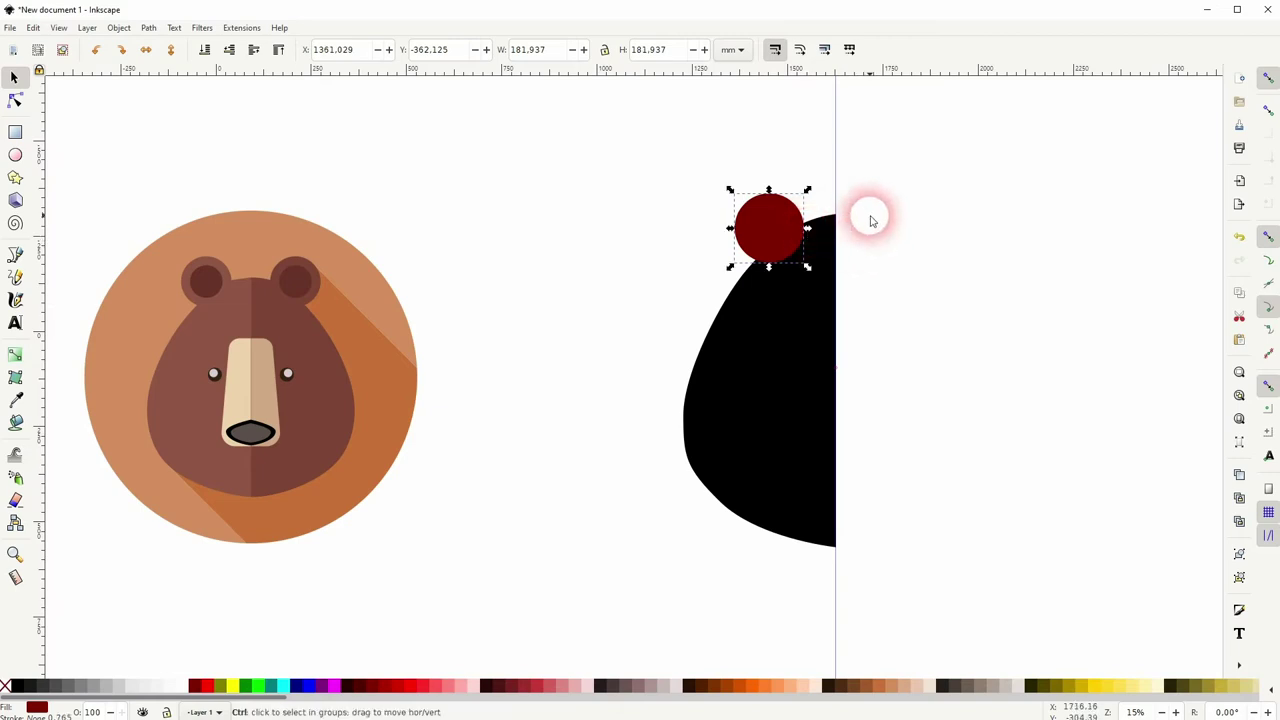
{"action": "left_click", "coordinate": [205, 686]}
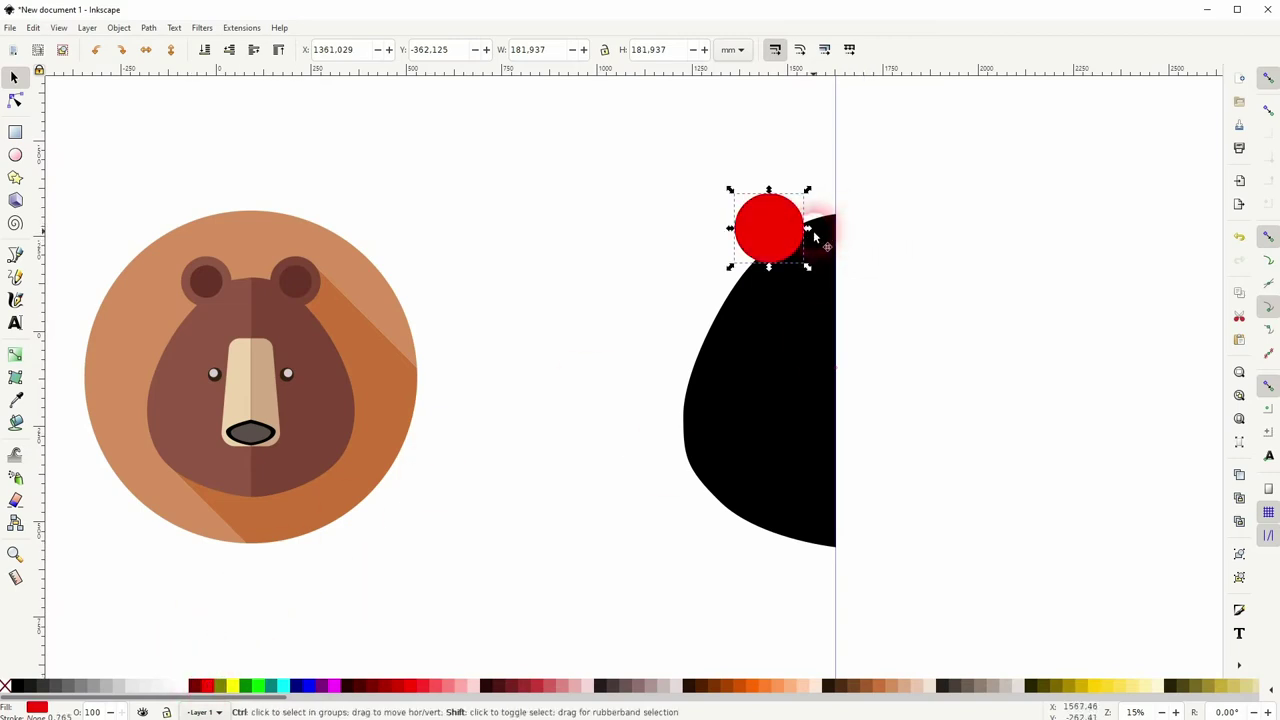
{"action": "left_click_drag", "start_coordinate": [810, 234], "coordinate": [801, 228]}
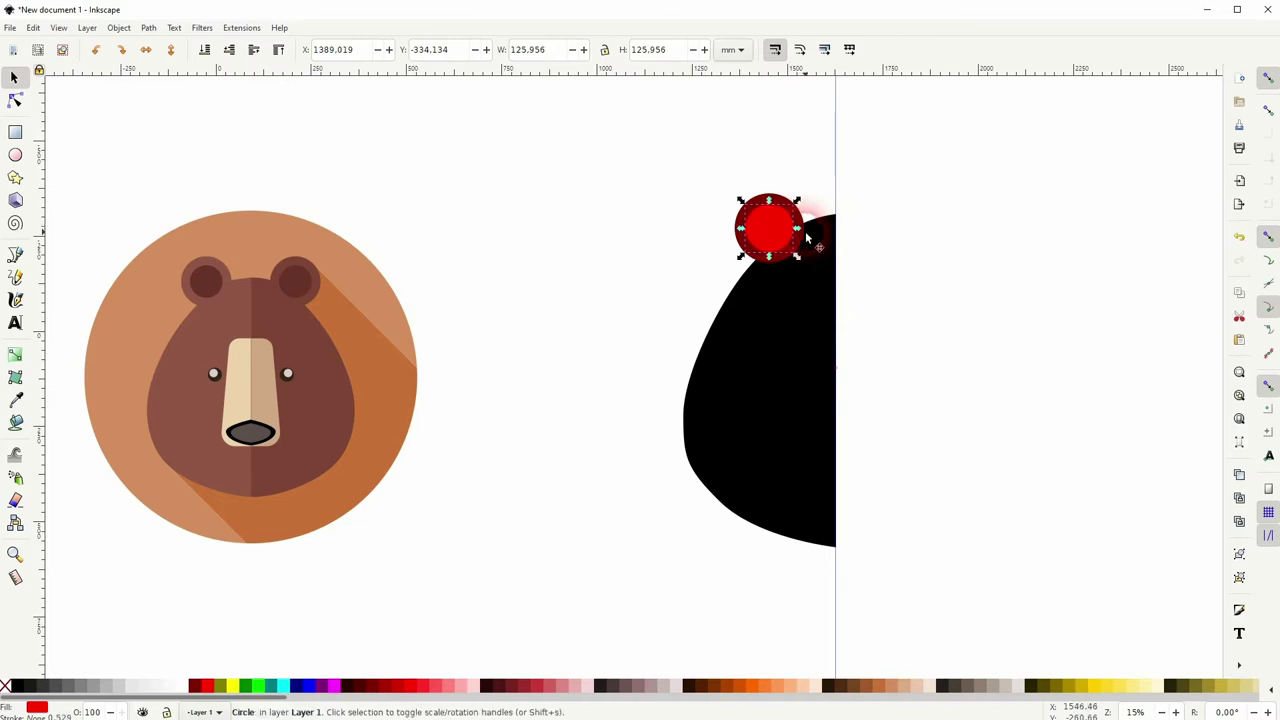
Step: Union the ear circle with the black half-head, making it 400.611 × 928.797 mm
{"action": "left_click", "coordinate": [941, 284]}
{"action": "left_click", "coordinate": [787, 262]}
{"action": "left_click", "coordinate": [789, 364], "text": "shift"}
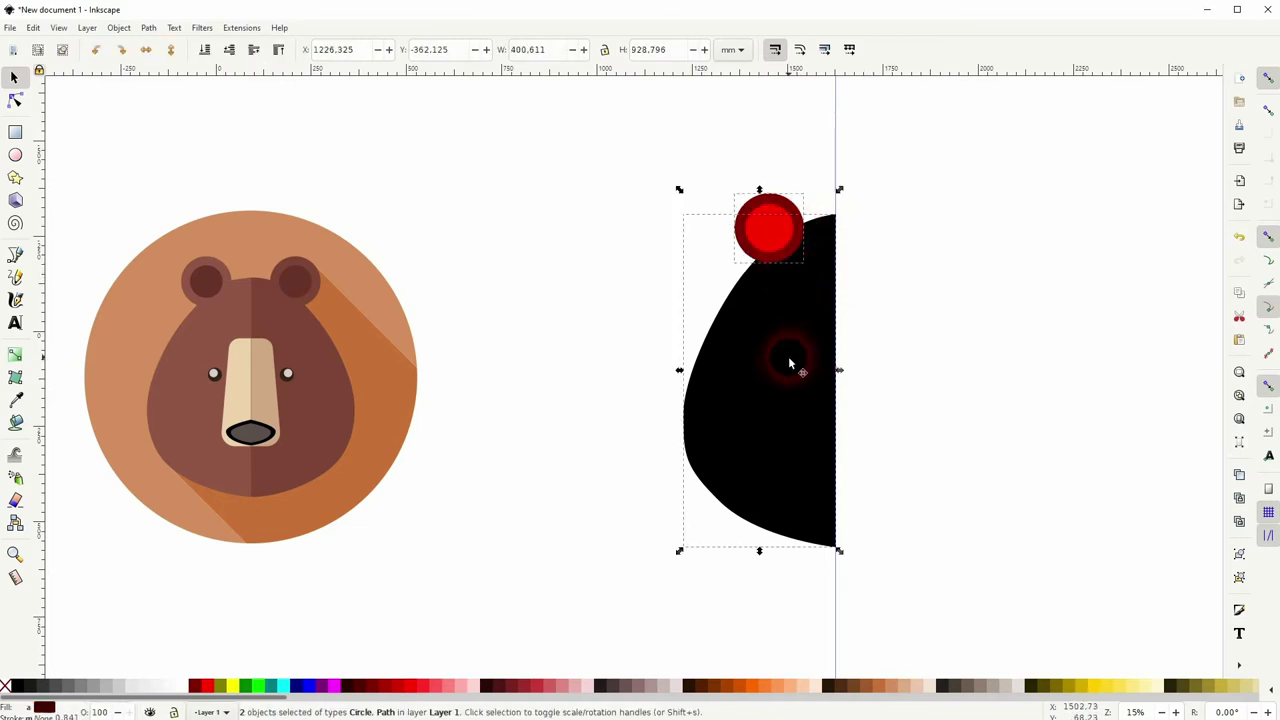
{"action": "left_click_drag", "start_coordinate": [789, 364], "coordinate": [585, 427]}
{"action": "key", "text": "ctrl+z"}
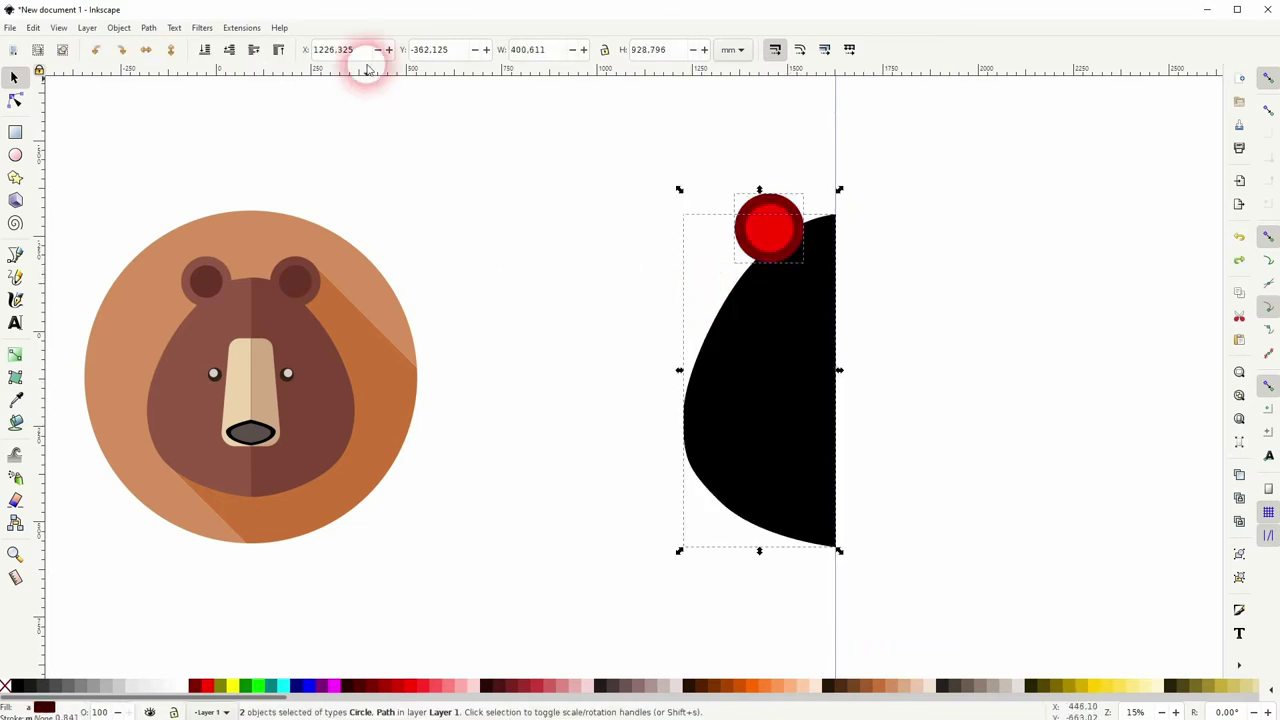
{"action": "left_click", "coordinate": [148, 27]}
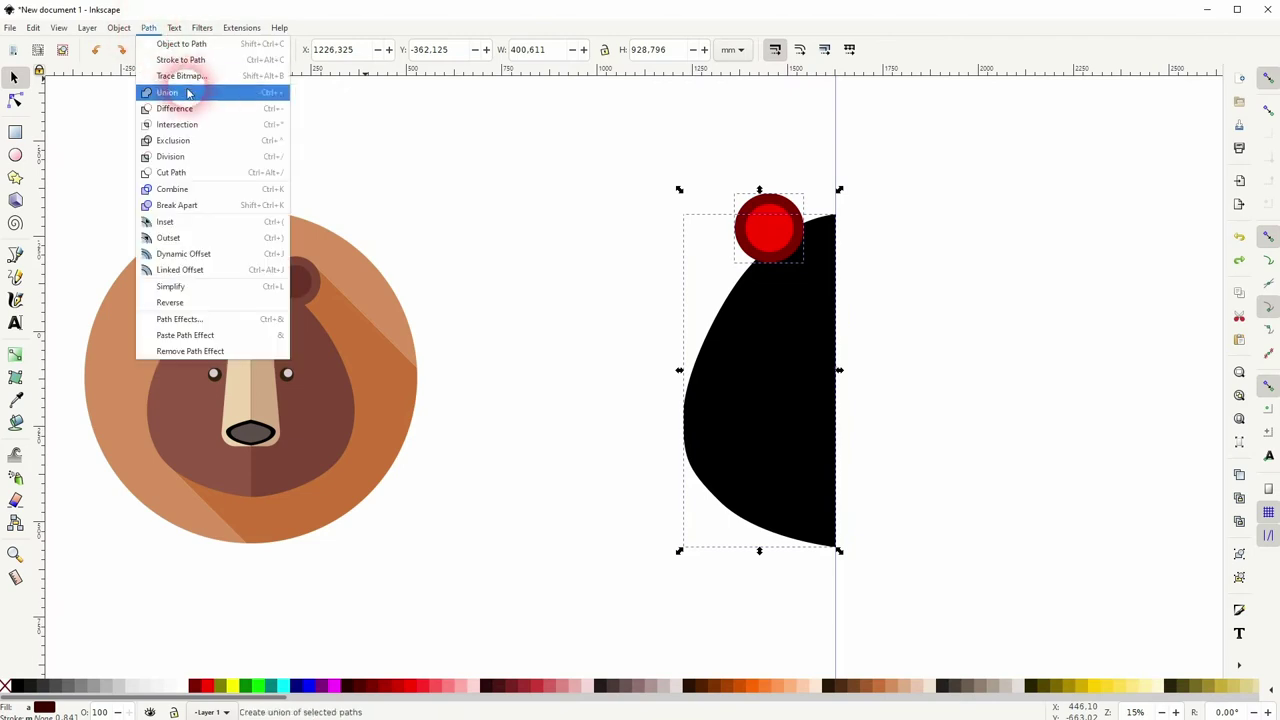
{"action": "left_click", "coordinate": [171, 91]}
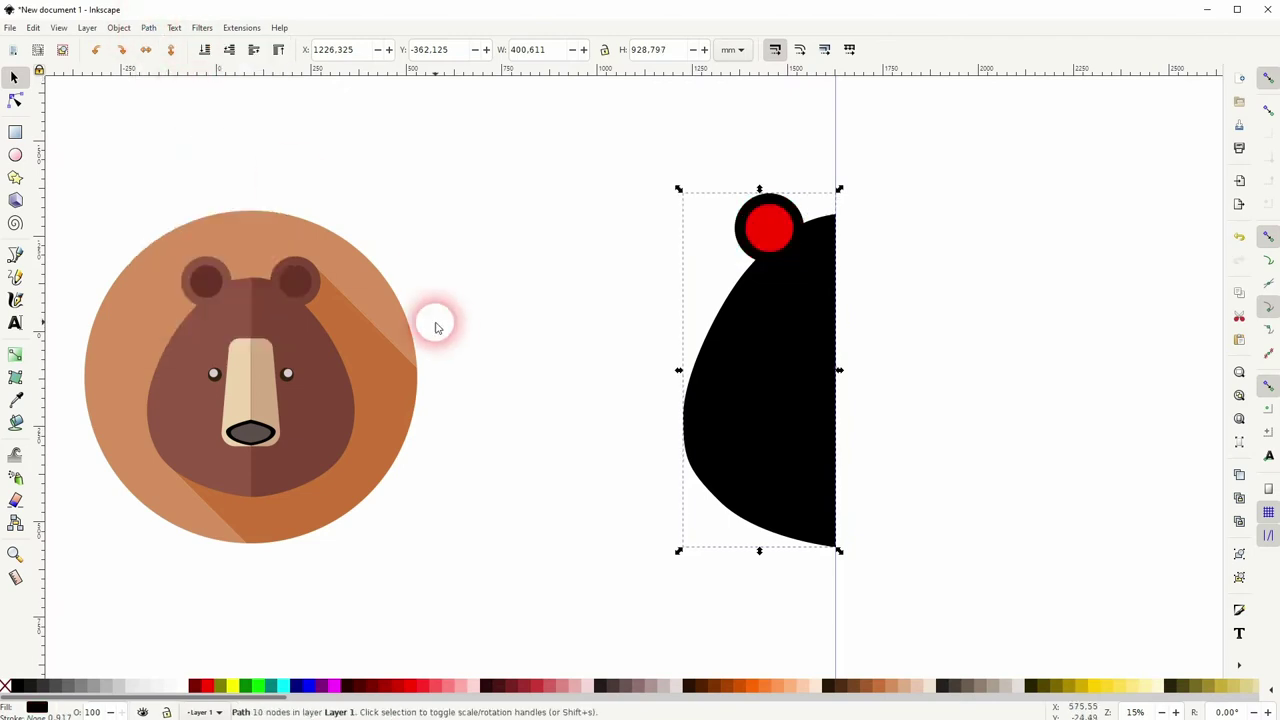
Step: Fill the half-head with the reference bear face's brown using the Dropper
{"action": "left_click", "coordinate": [15, 400]}
{"action": "left_click", "coordinate": [212, 321]}
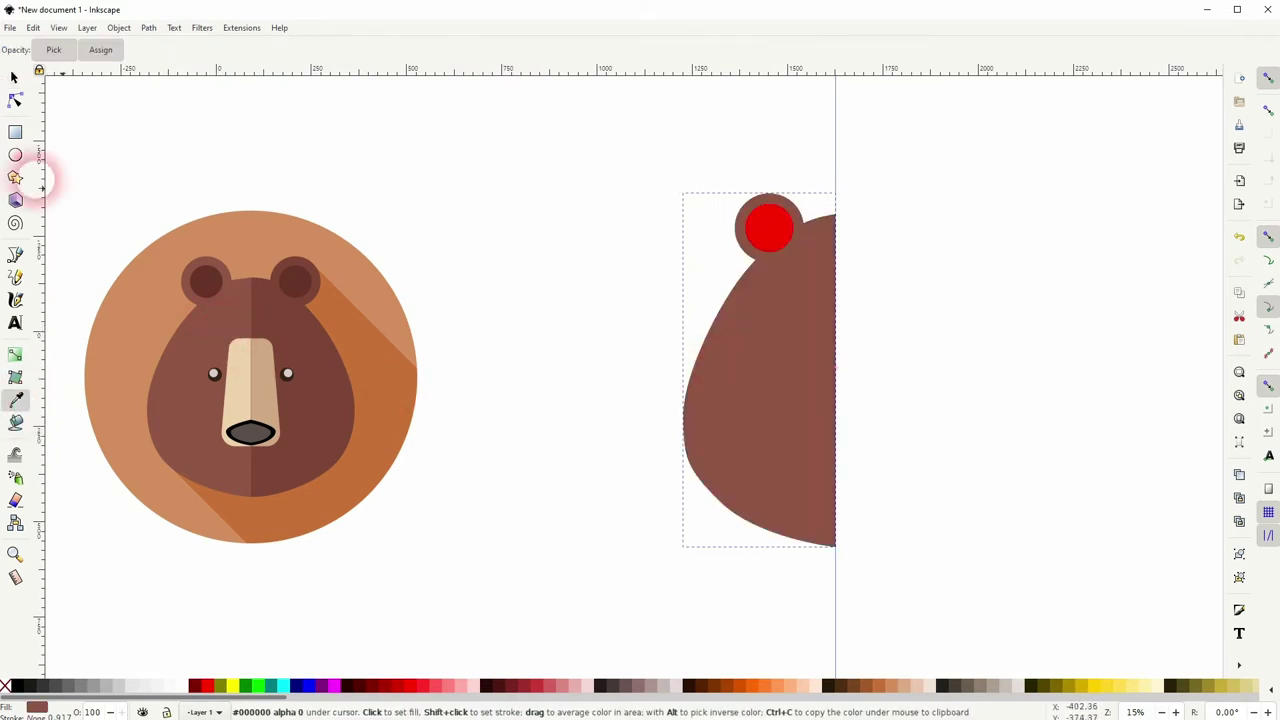
{"action": "left_click", "coordinate": [15, 78]}
{"action": "left_click", "coordinate": [226, 134]}
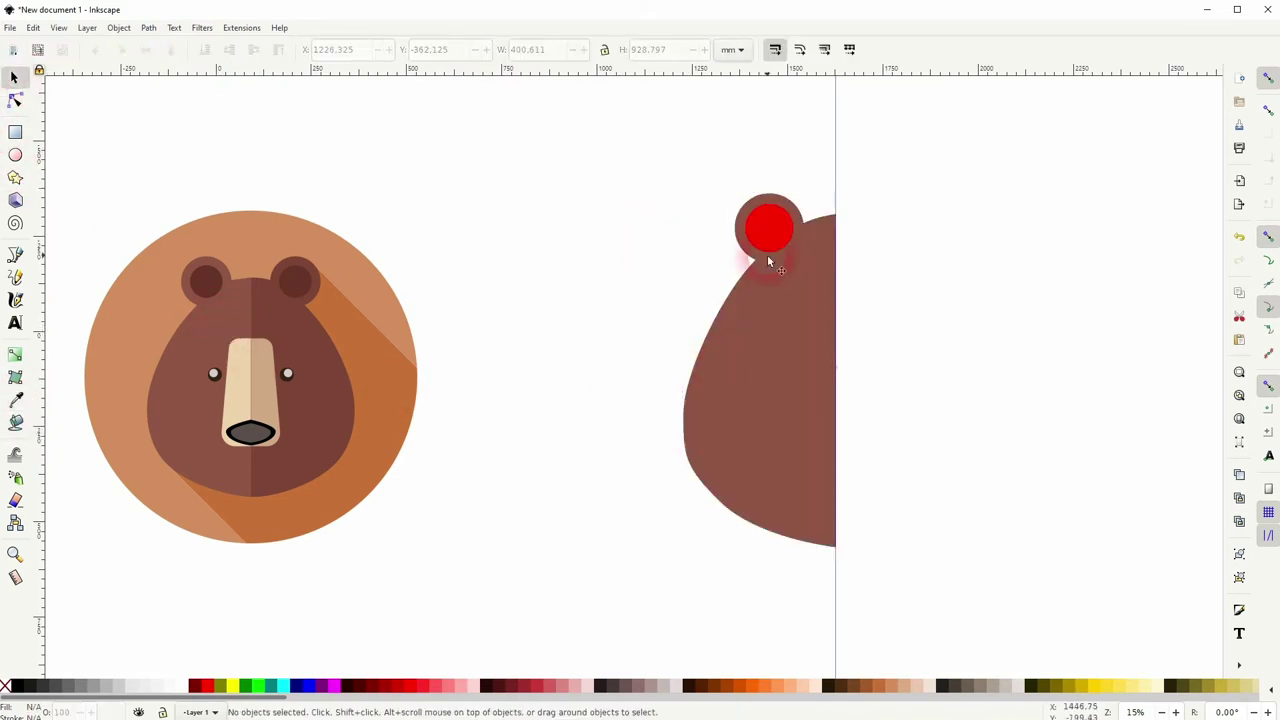
Step: Colour the inner ear circle dark brown from the reference ear, then a darker palette brown
{"action": "left_click", "coordinate": [770, 240]}
{"action": "key", "text": "d"}
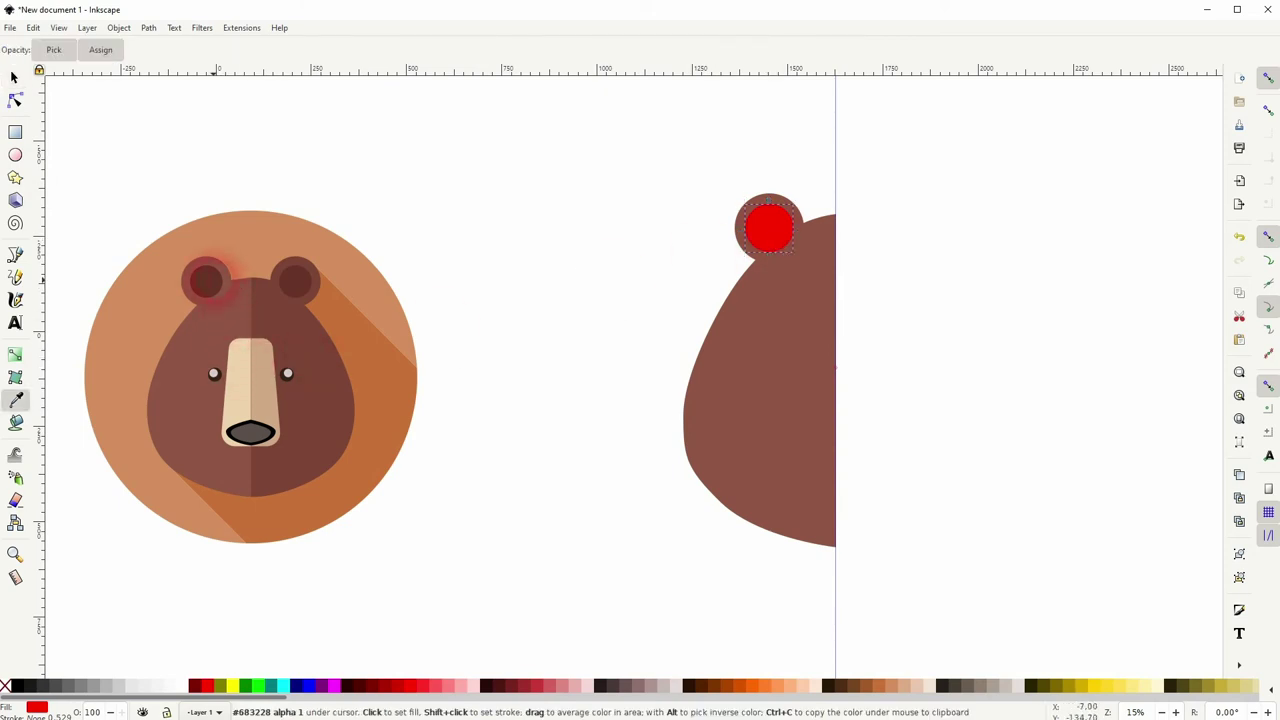
{"action": "left_click", "coordinate": [206, 282]}
{"action": "left_click", "coordinate": [15, 78]}
{"action": "left_click", "coordinate": [480, 263]}
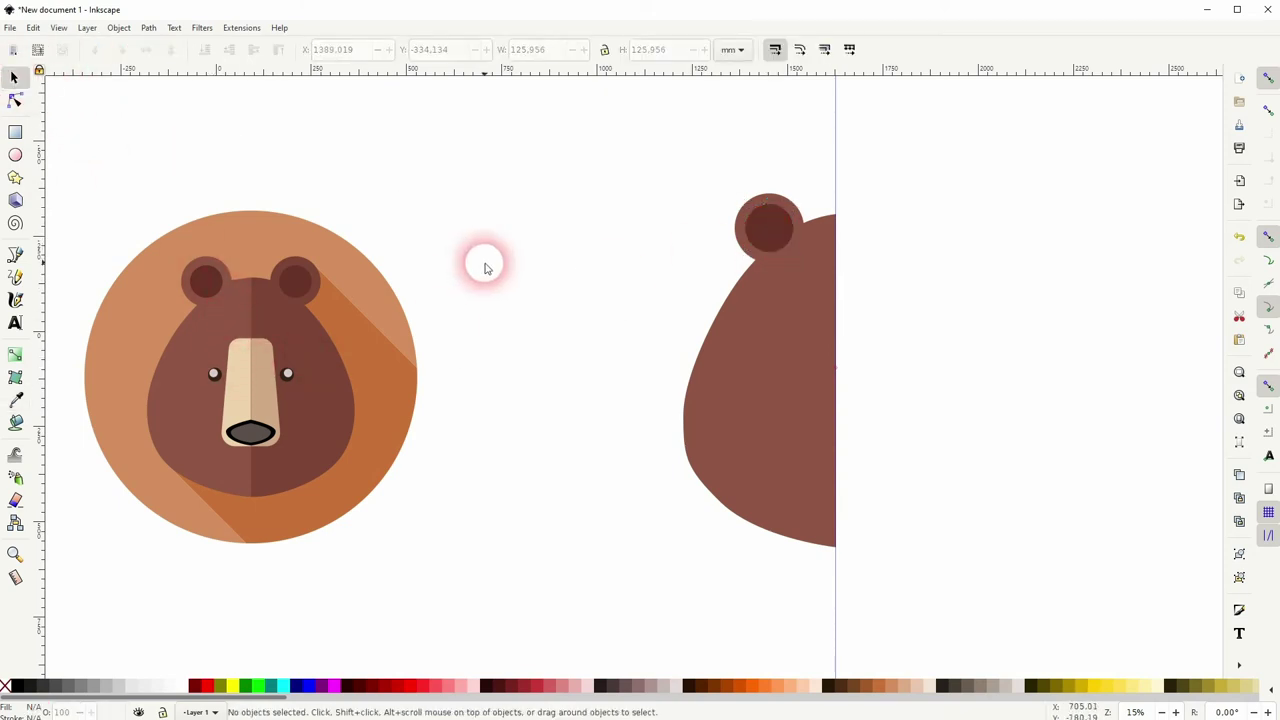
{"action": "left_click", "coordinate": [768, 231]}
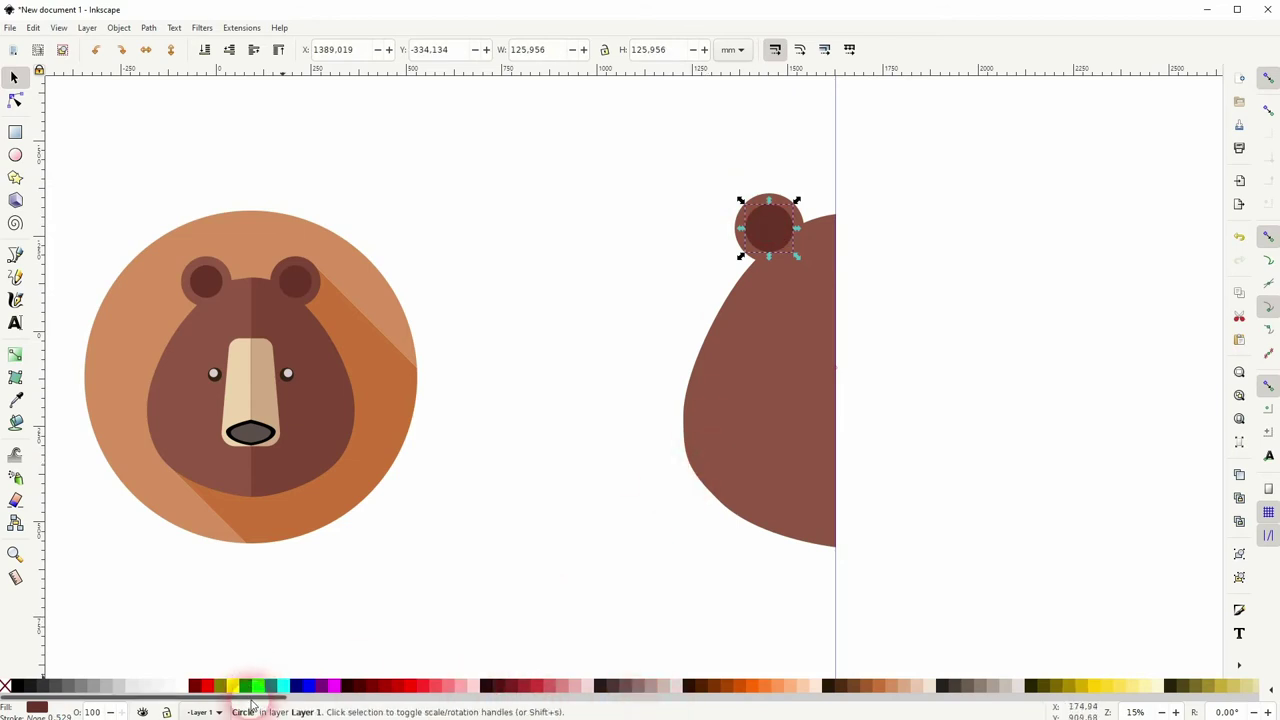
{"action": "scroll", "coordinate": [253, 688], "scroll_direction": "right", "scroll_amount": 3}
{"action": "scroll", "coordinate": [150, 690], "scroll_direction": "left", "scroll_amount": 3}
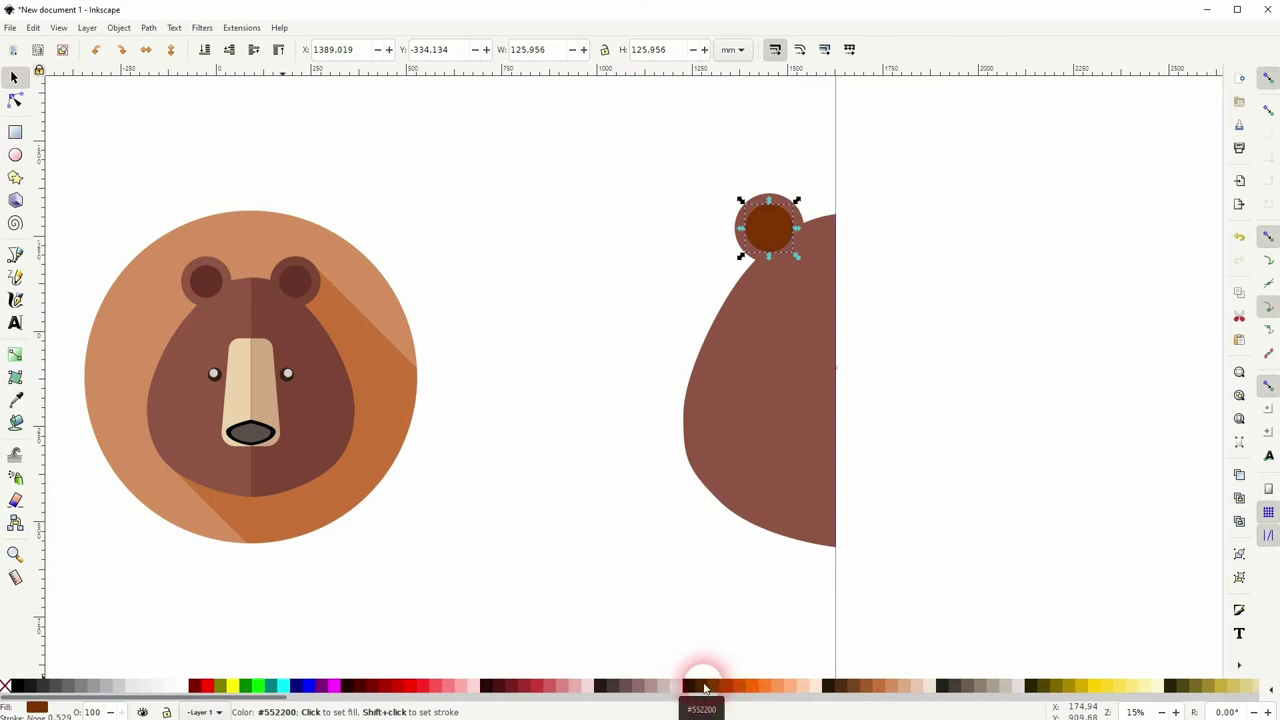
{"action": "left_click", "coordinate": [701, 686]}
Step: Try orange-brown and dark brown fills on the head, then undo back to the sampled brown
{"action": "left_click", "coordinate": [775, 383]}
{"action": "left_click", "coordinate": [731, 686]}
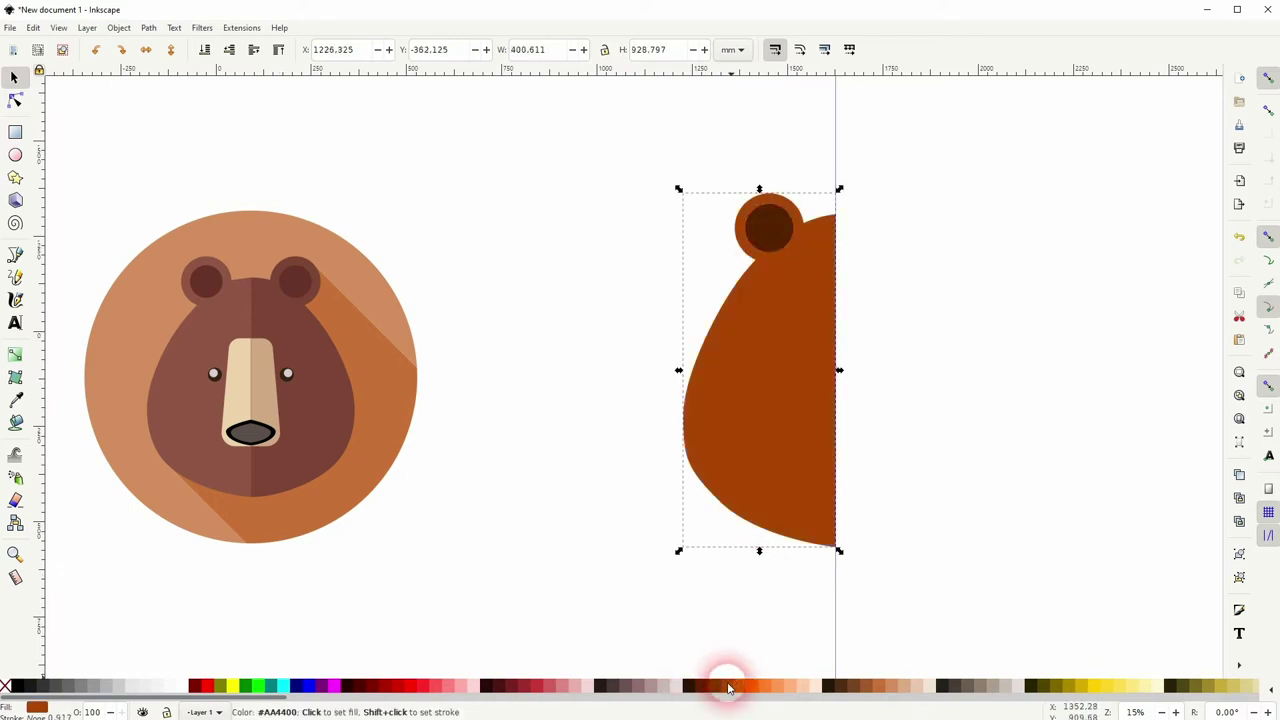
{"action": "left_click", "coordinate": [715, 686]}
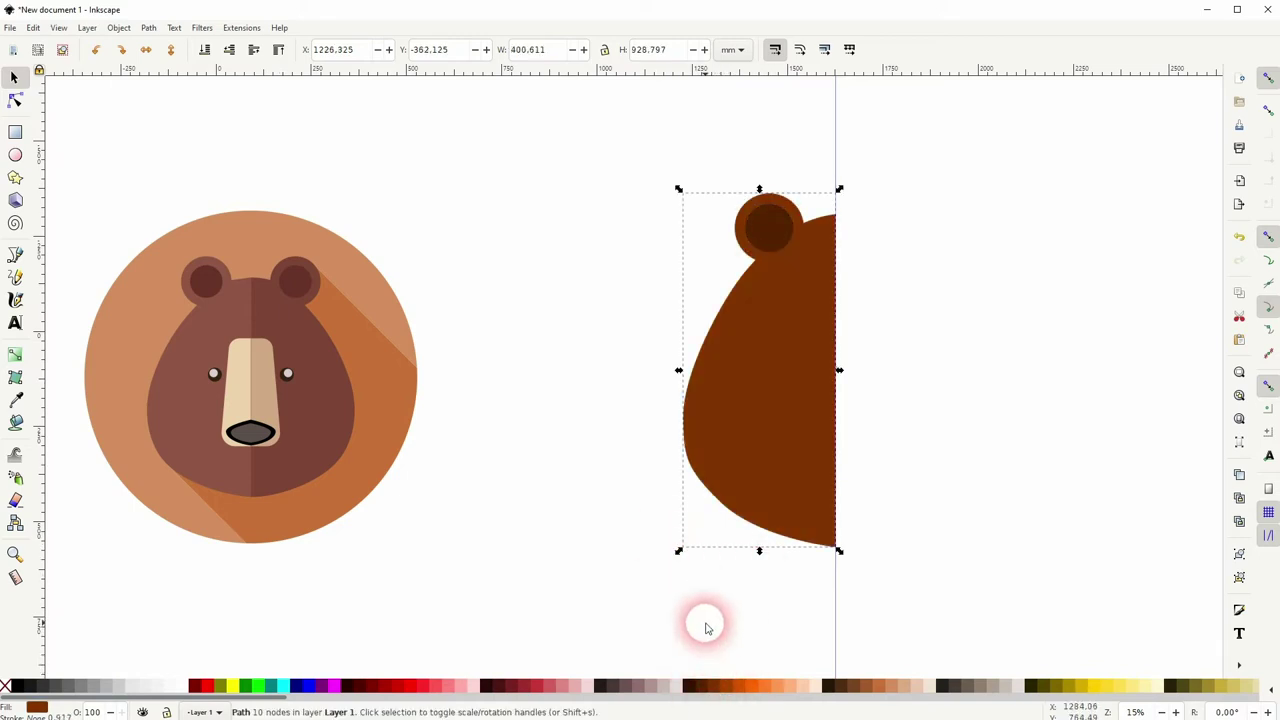
{"action": "left_click", "coordinate": [766, 577]}
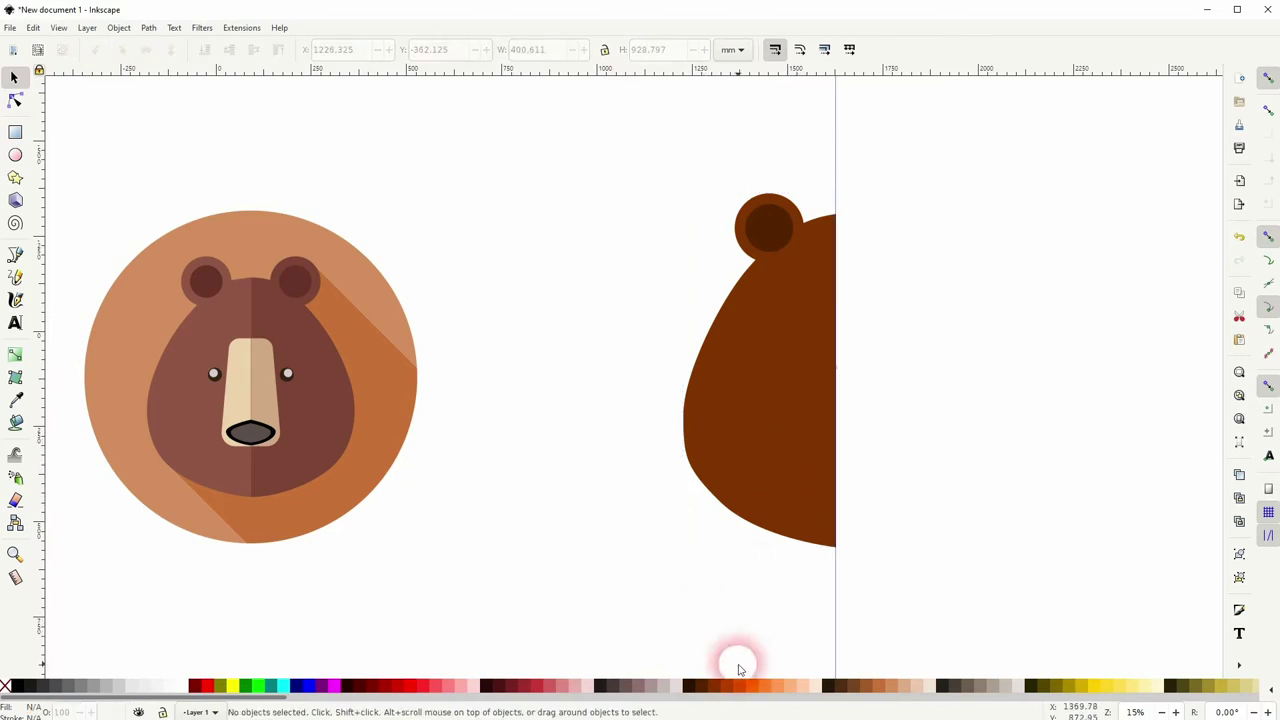
{"action": "key", "text": "ctrl"}
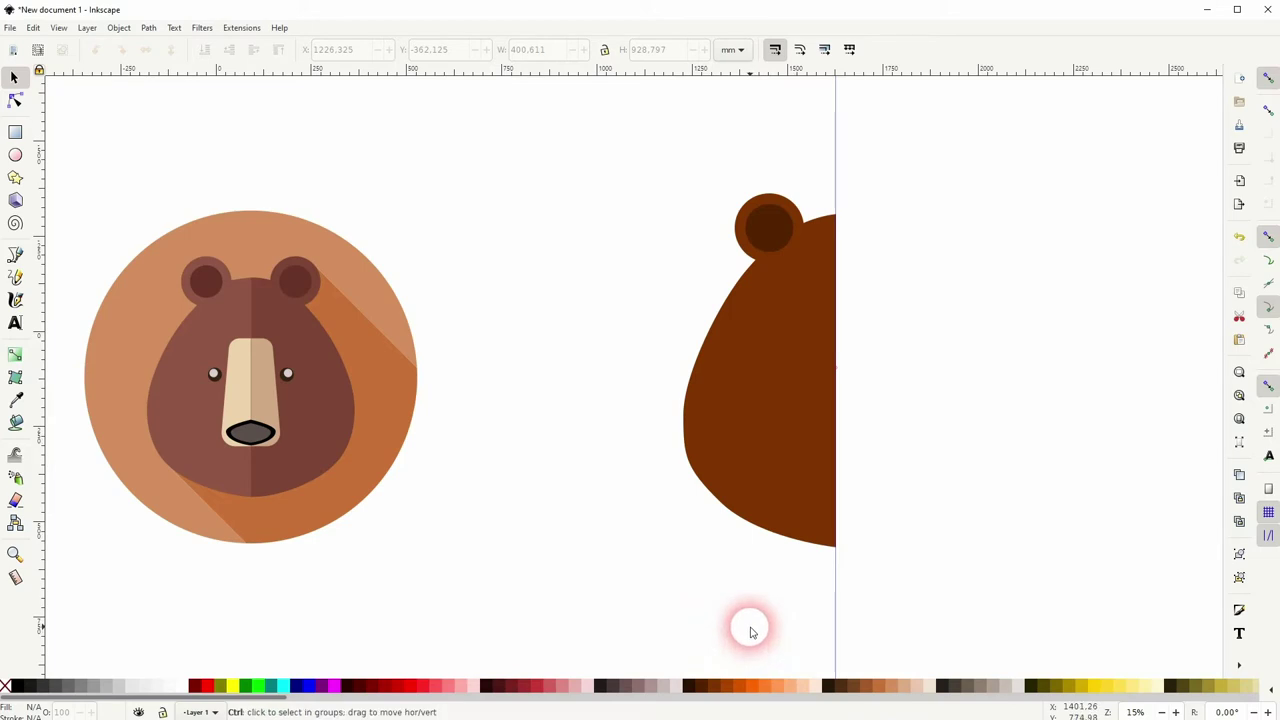
{"action": "key", "text": "ctrl+z"}
{"action": "key", "text": "ctrl+z"}
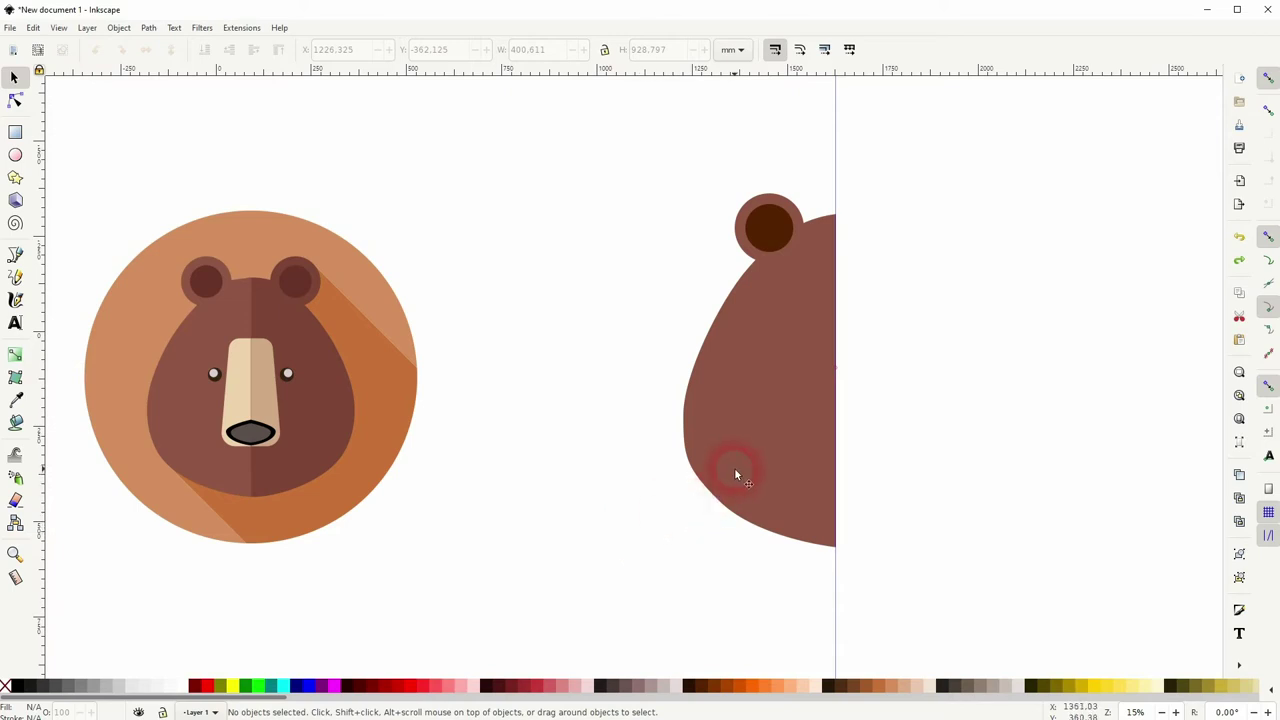
Step: Bend the head's upper-left edge by dragging that node's Bézier handles
{"action": "left_click", "coordinate": [735, 472]}
{"action": "left_click", "coordinate": [14, 101]}
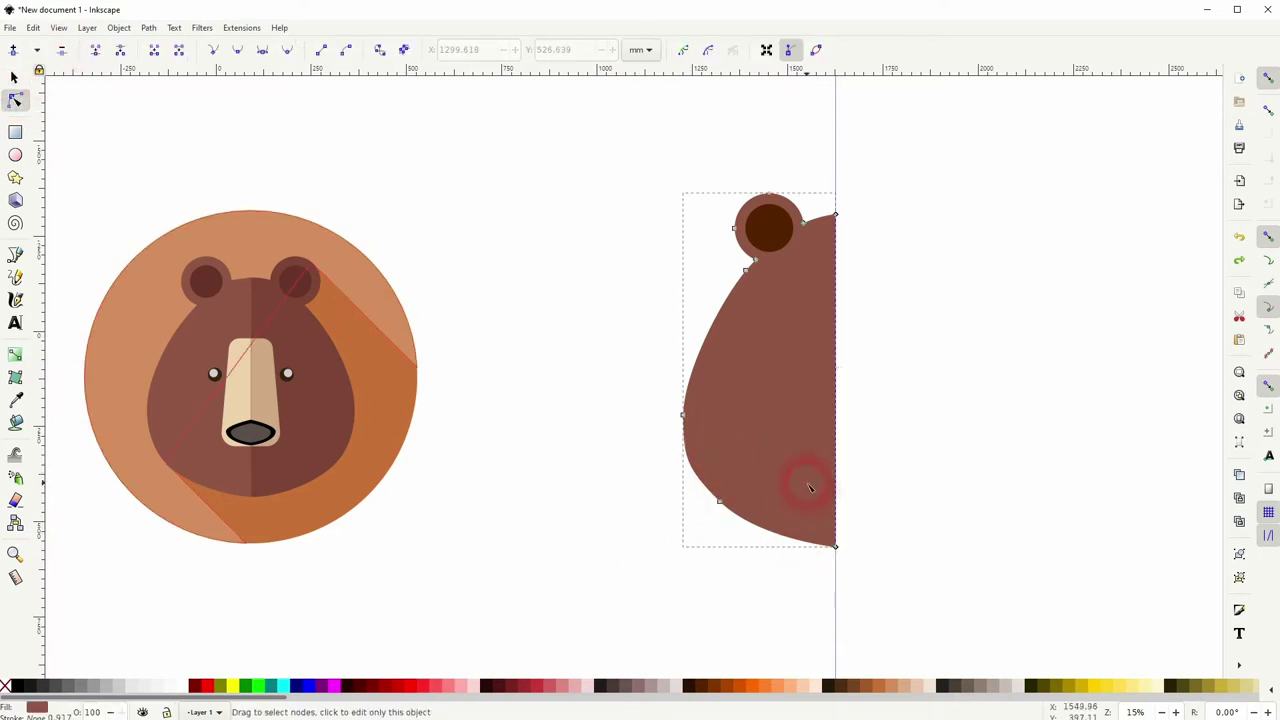
{"action": "scroll", "coordinate": [790, 495], "scroll_direction": "up", "scroll_amount": 3}
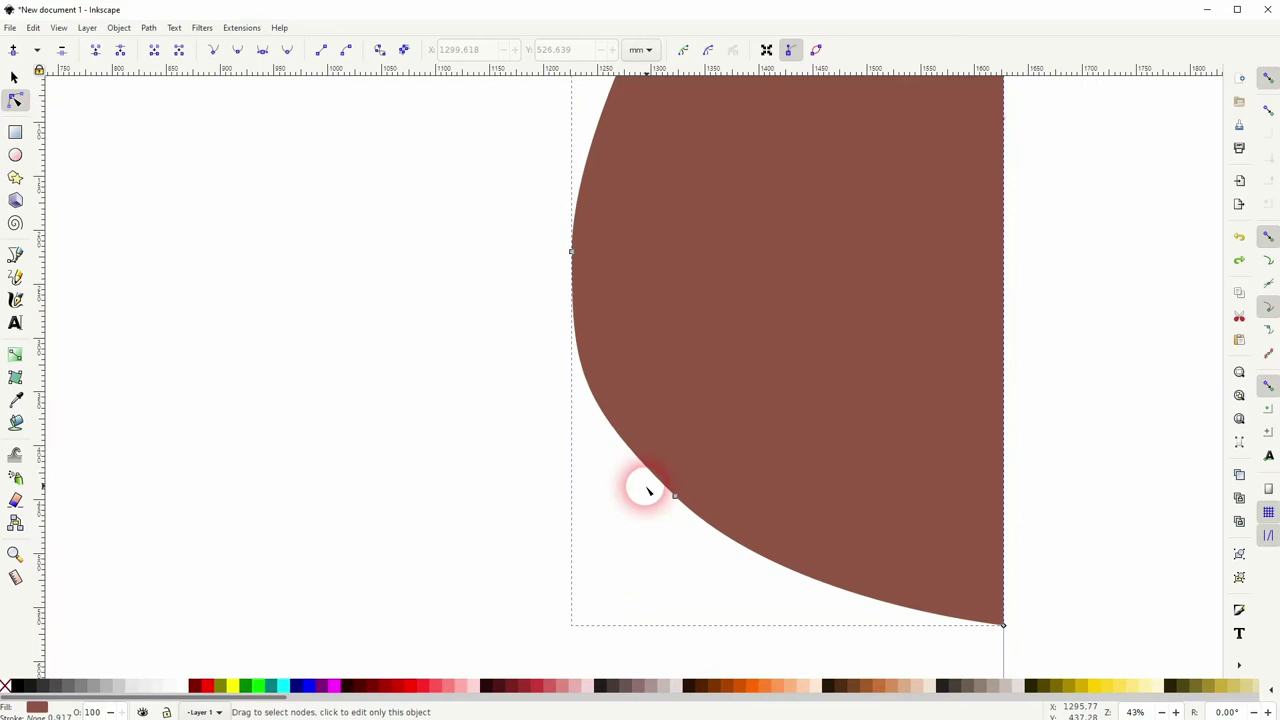
{"action": "left_click", "coordinate": [570, 251]}
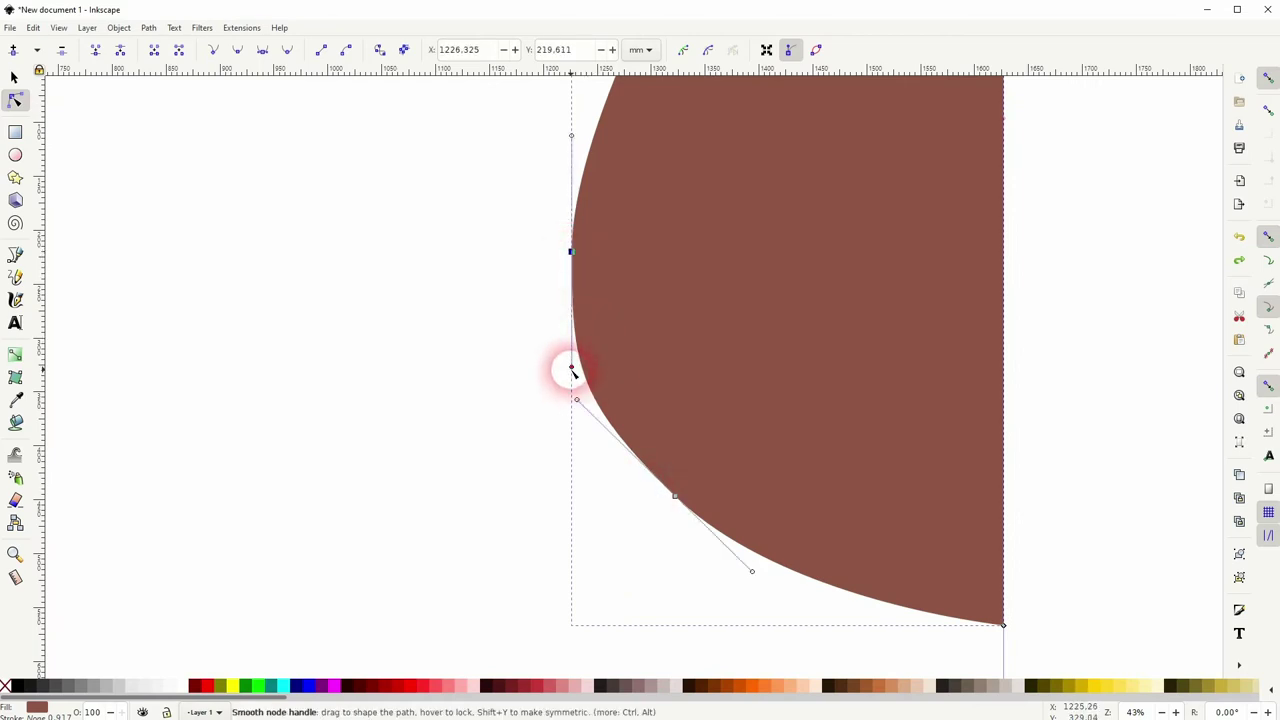
{"action": "left_click_drag", "start_coordinate": [572, 370], "coordinate": [619, 441]}
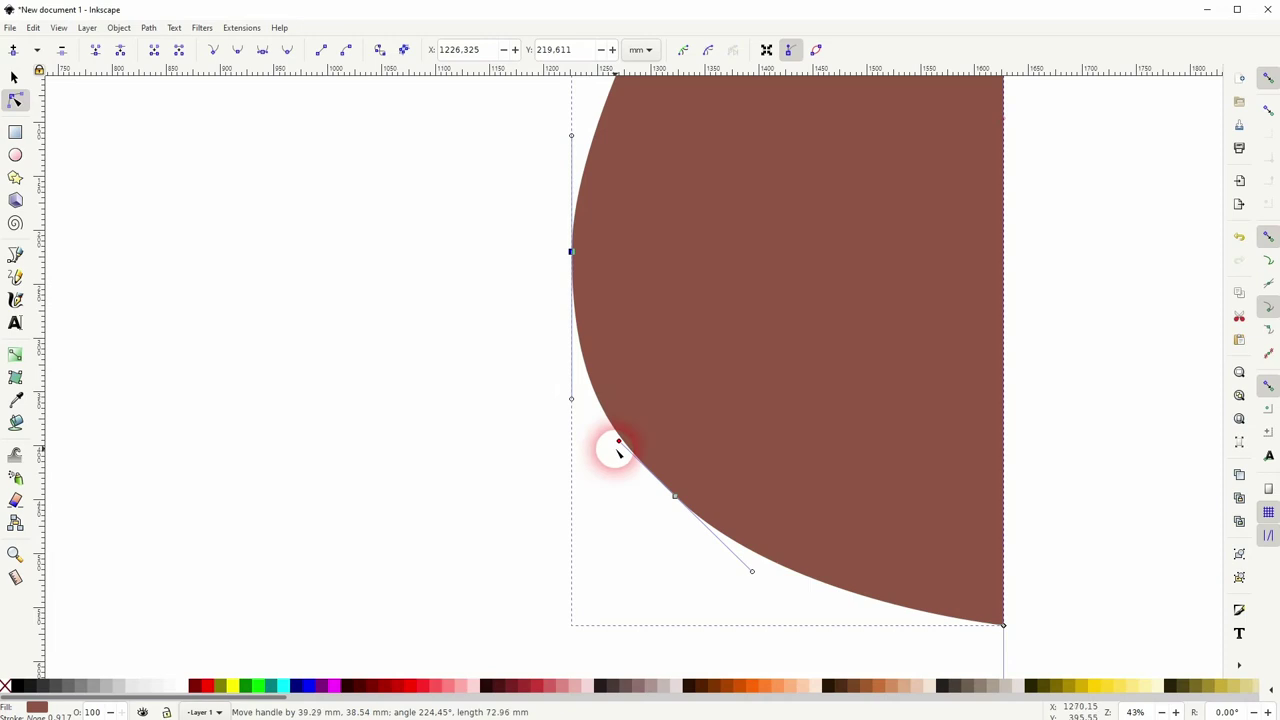
{"action": "left_click_drag", "start_coordinate": [617, 450], "coordinate": [618, 447]}
{"action": "mouse_move", "coordinate": [752, 571]}
{"action": "left_mouse_down"}
{"action": "mouse_move", "coordinate": [786, 580]}
{"action": "mouse_move", "coordinate": [736, 558]}
{"action": "left_mouse_up"}
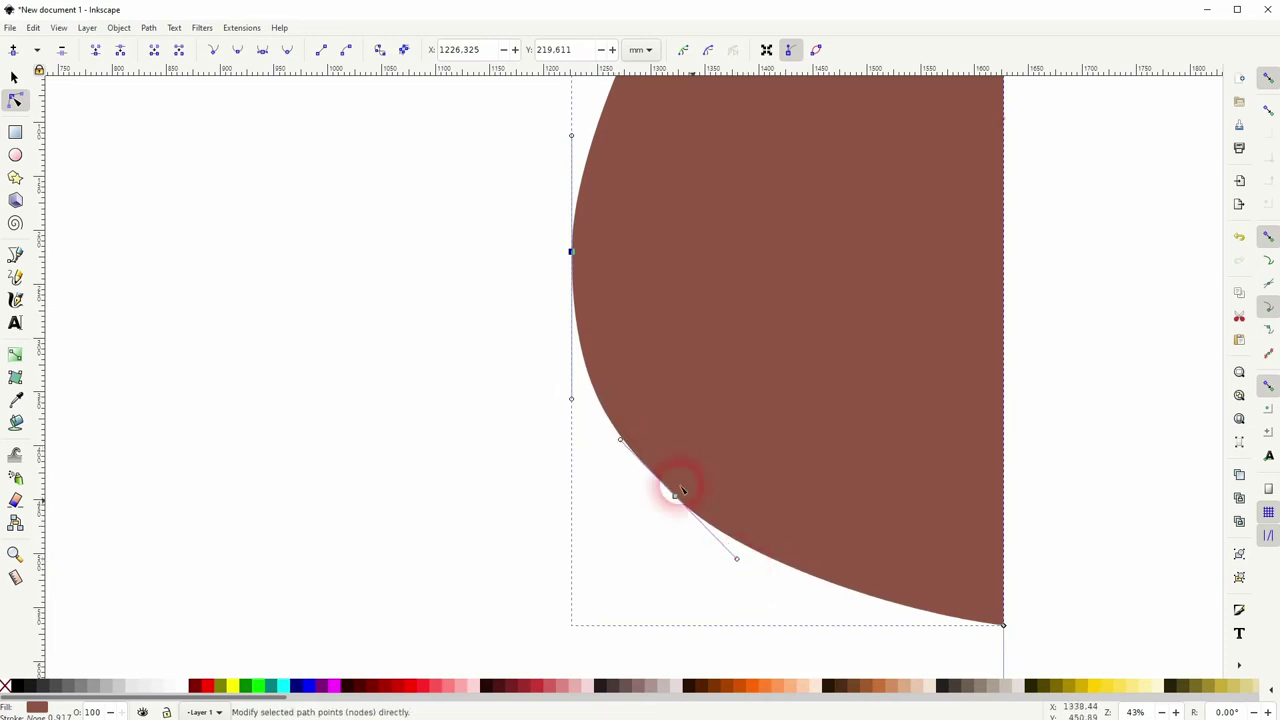
{"action": "left_click_drag", "start_coordinate": [571, 135], "coordinate": [537, 363]}
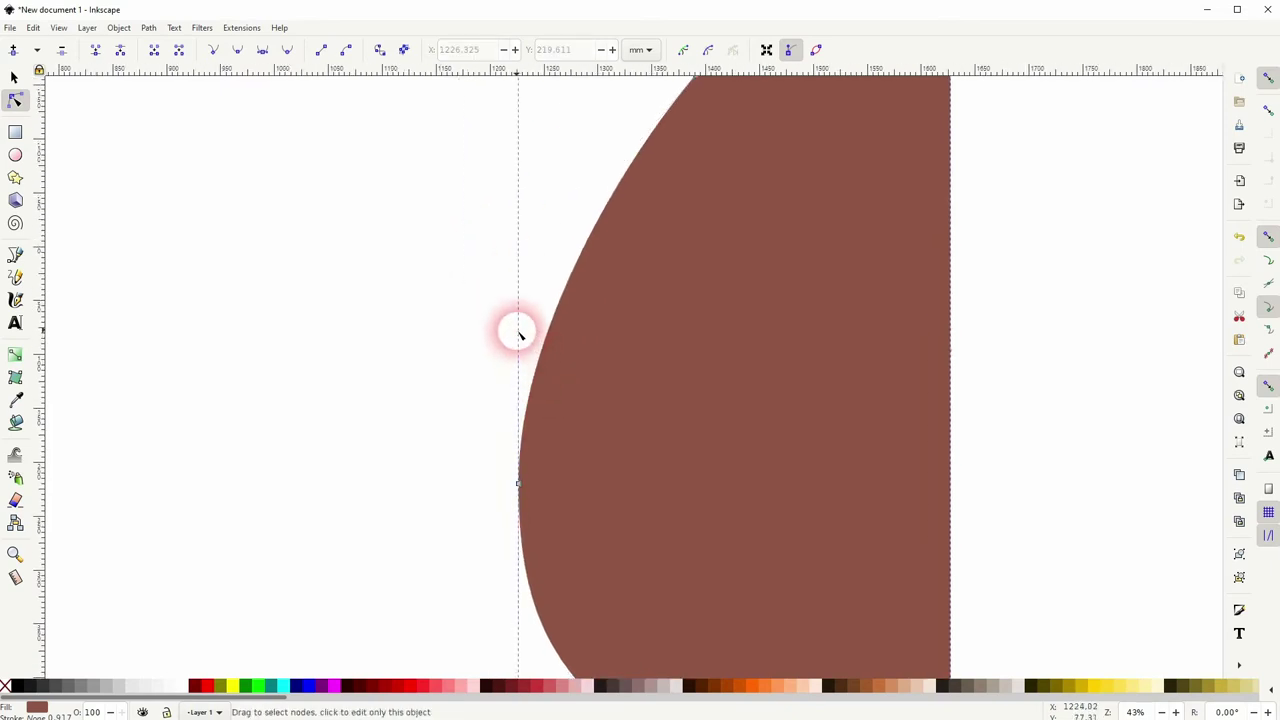
Step: Lengthen the lower-left node's upper handle to smooth the cheek curve
{"action": "left_click", "coordinate": [517, 484]}
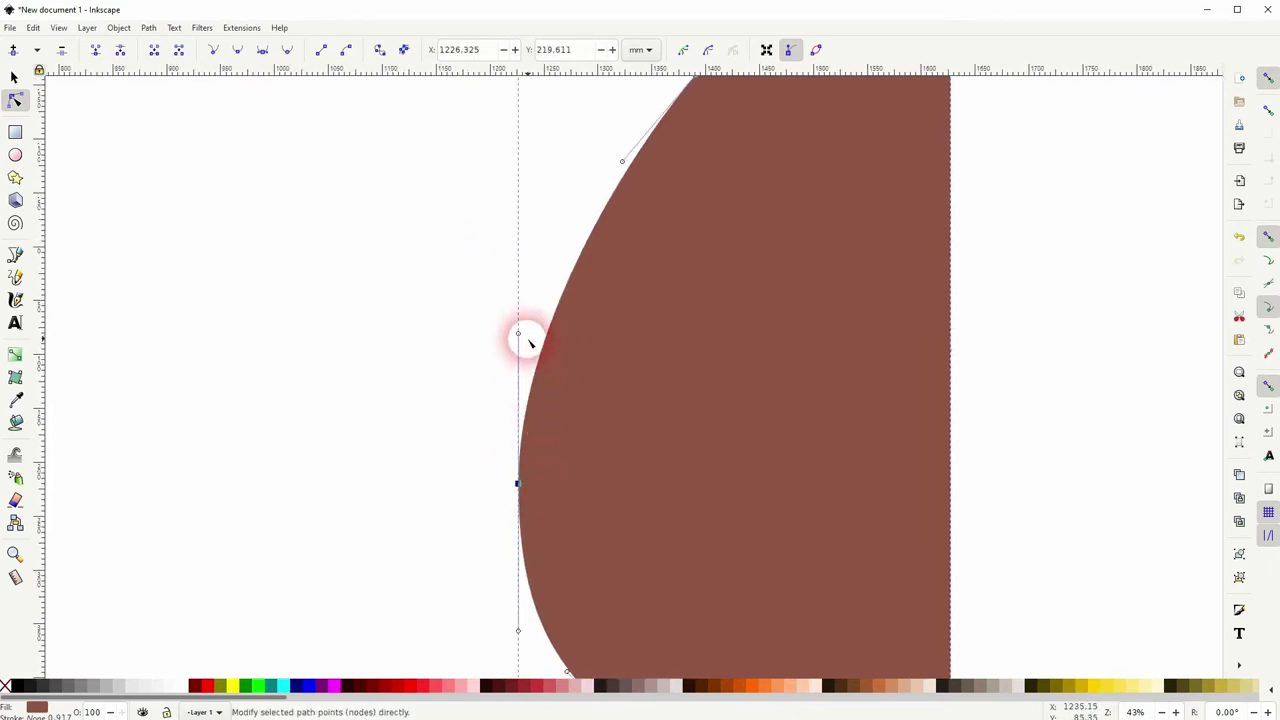
{"action": "left_click_drag", "start_coordinate": [517, 334], "coordinate": [518, 297]}
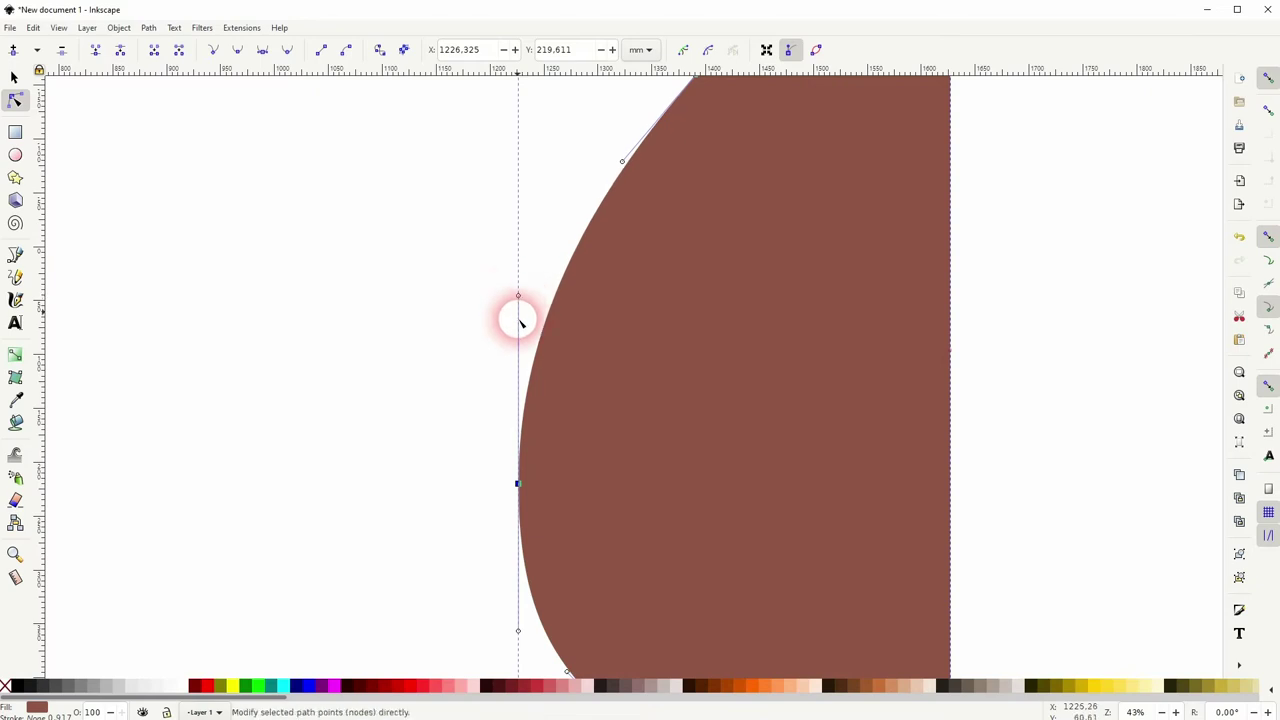
{"action": "left_click", "coordinate": [14, 77]}
Step: Select the head together with its ear and narrow both from 400.611 to 383.293 mm wide
{"action": "left_click", "coordinate": [279, 366]}
{"action": "scroll", "coordinate": [279, 366], "scroll_direction": "down", "scroll_amount": 2}
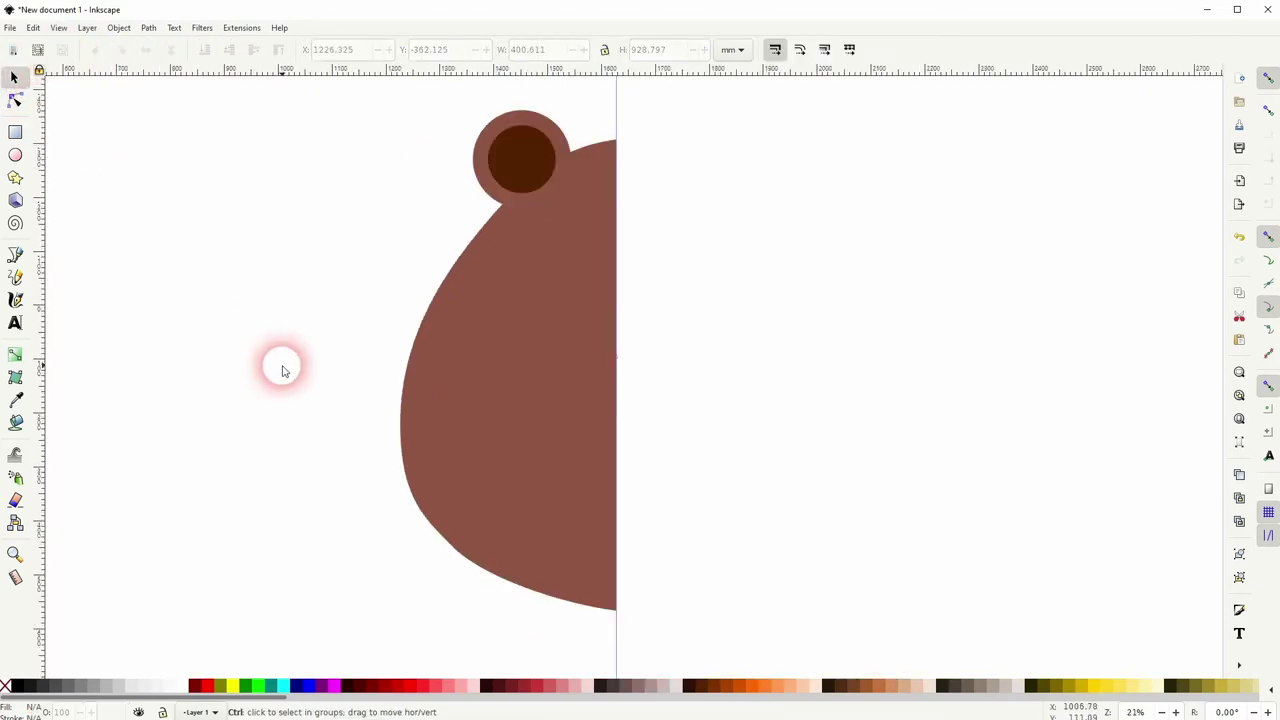
{"action": "scroll", "coordinate": [291, 377], "scroll_direction": "down", "scroll_amount": 1}
{"action": "key", "text": "space"}
{"action": "left_click_drag", "start_coordinate": [375, 428], "coordinate": [531, 397]}
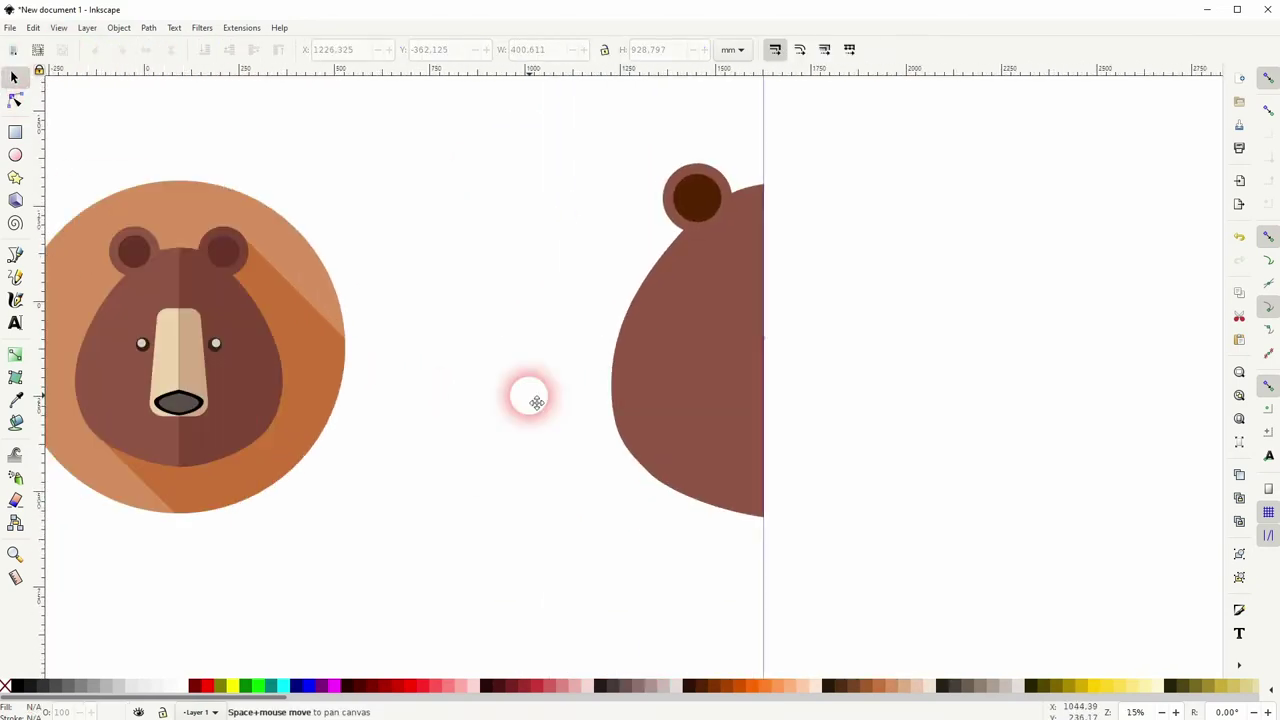
{"action": "scroll", "coordinate": [486, 437], "scroll_direction": "down", "scroll_amount": 2}
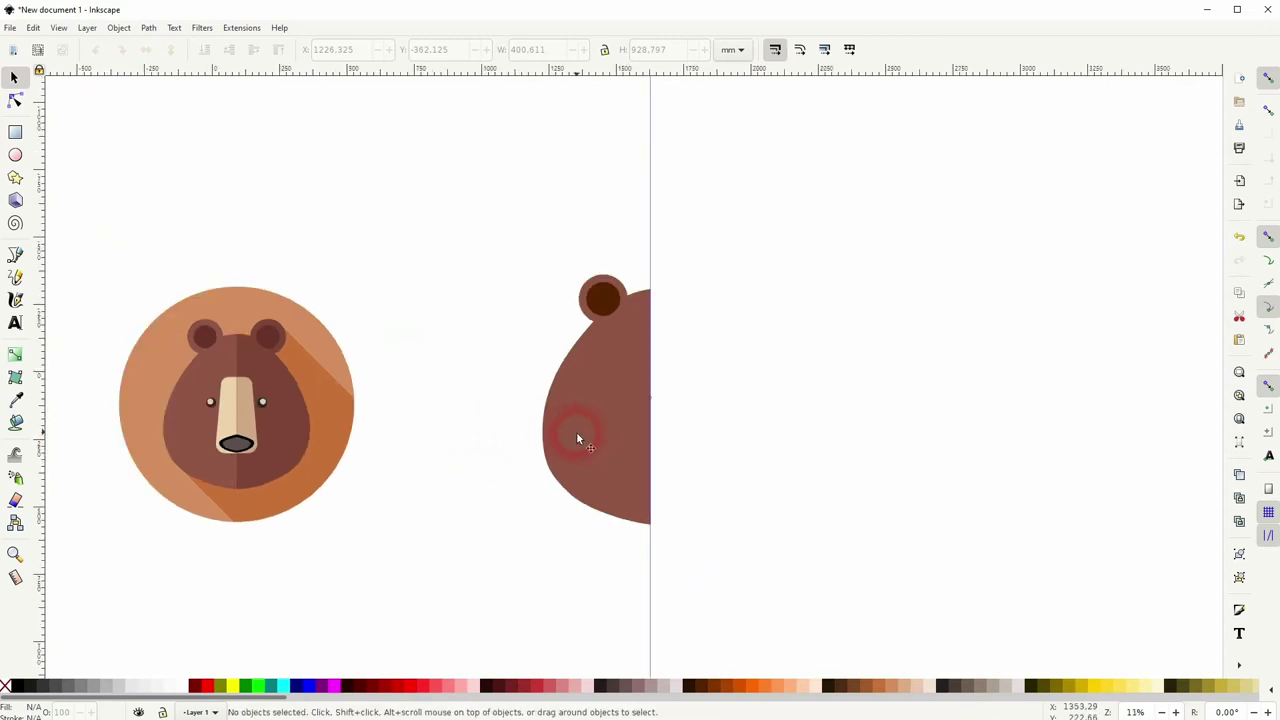
{"action": "left_click", "coordinate": [594, 436]}
{"action": "left_click_drag", "start_coordinate": [537, 400], "coordinate": [543, 405]}
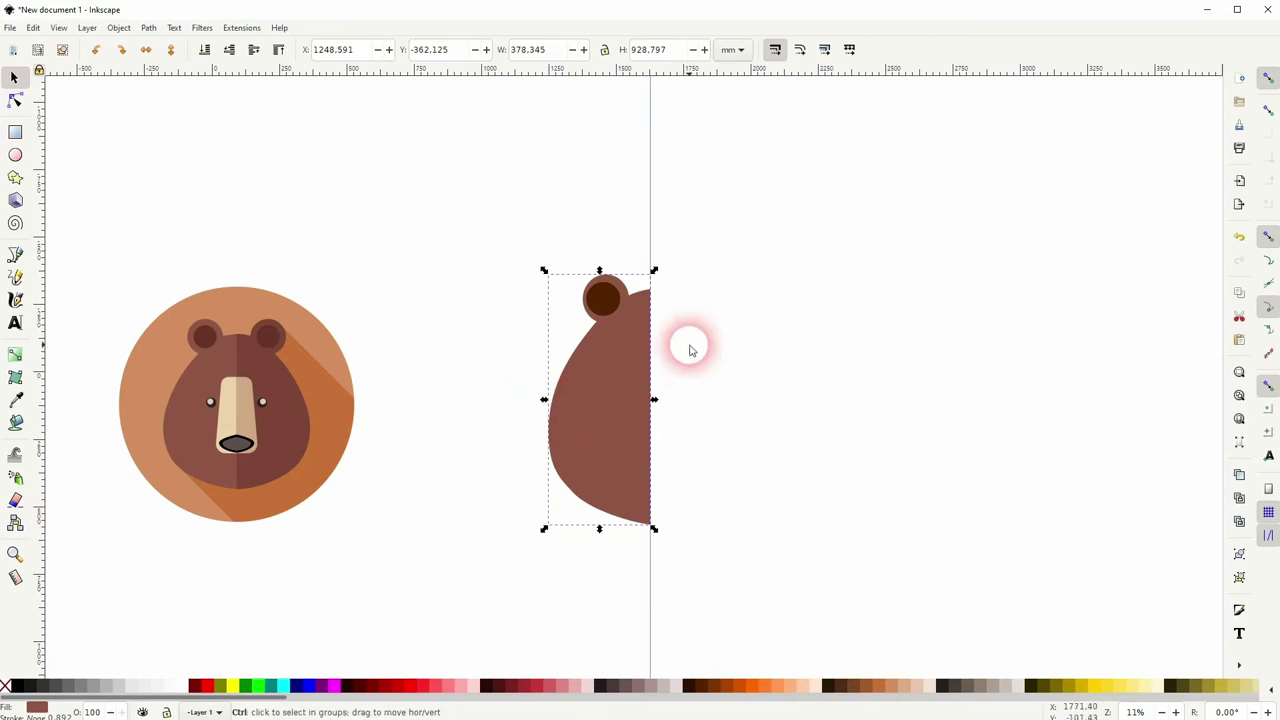
{"action": "key", "text": "ctrl+z"}
{"action": "left_click", "coordinate": [606, 297], "text": "shift"}
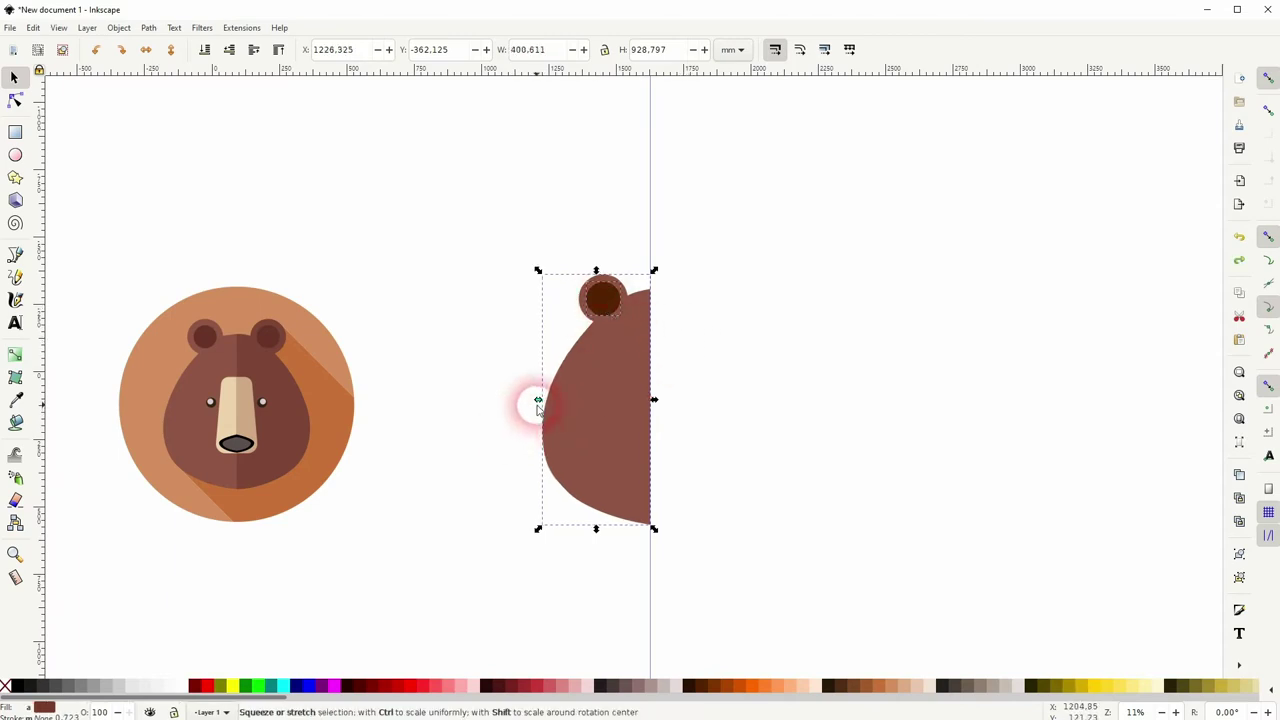
{"action": "left_click_drag", "start_coordinate": [538, 406], "coordinate": [543, 404]}
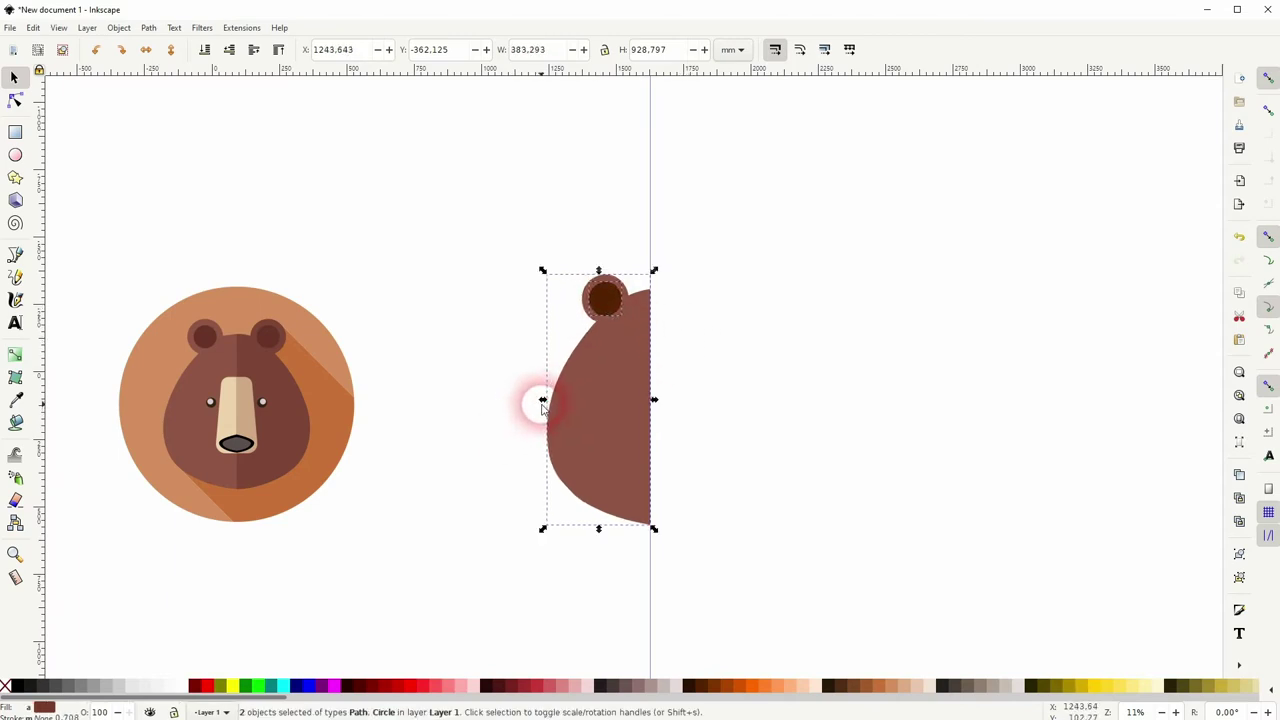
{"action": "left_click", "coordinate": [716, 473]}
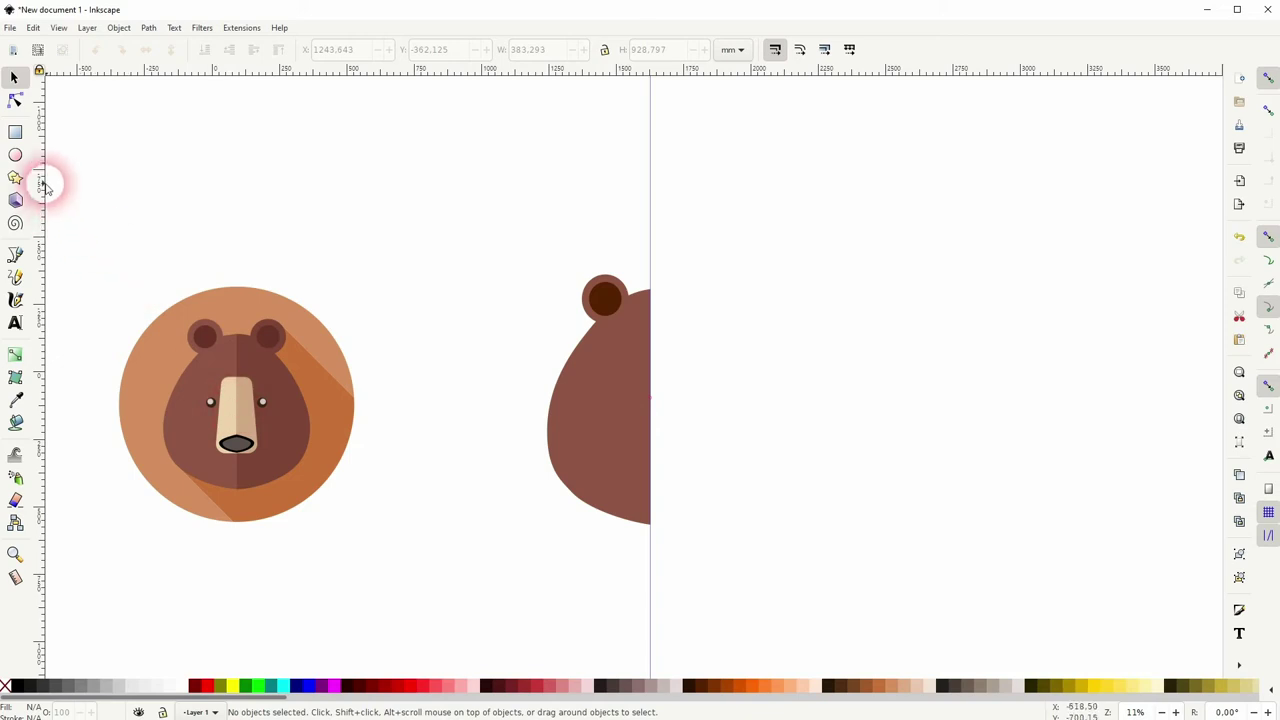
Step: Draw a 95.520 × 450.271 mm black bar against the guide and convert it with Object to Path
{"action": "left_click", "coordinate": [18, 143]}
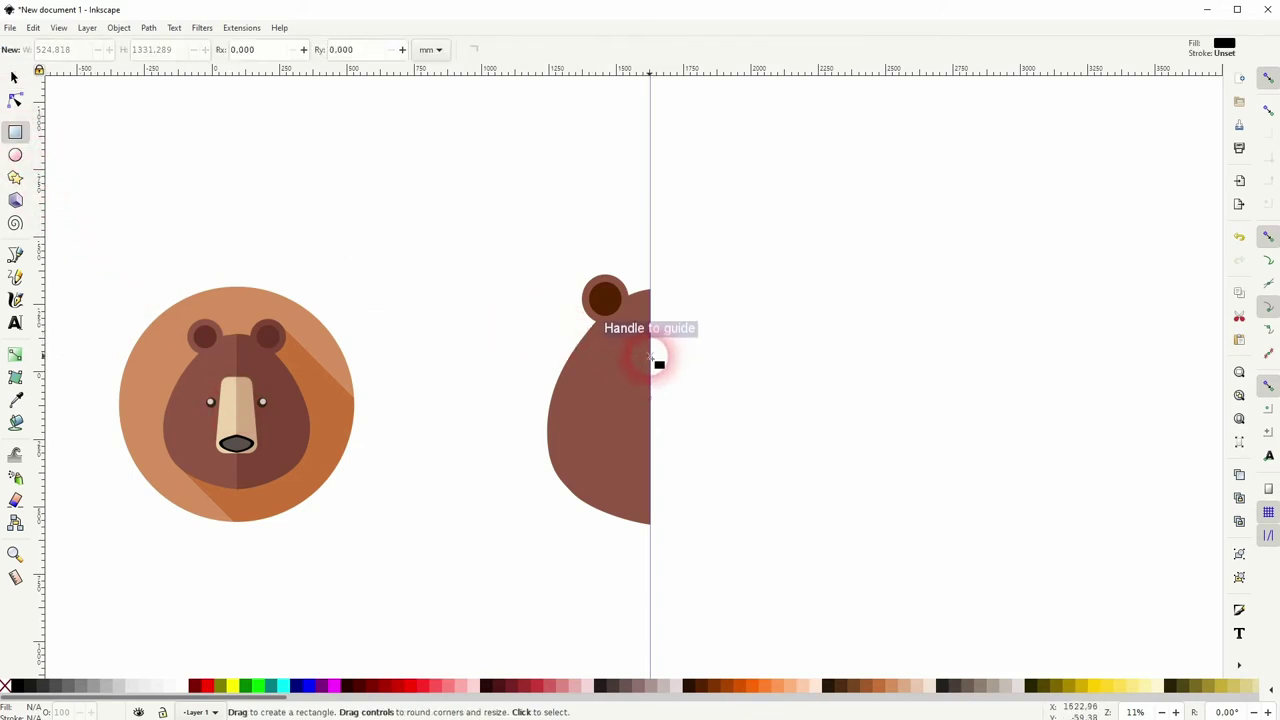
{"action": "left_click_drag", "start_coordinate": [652, 358], "coordinate": [633, 443]}
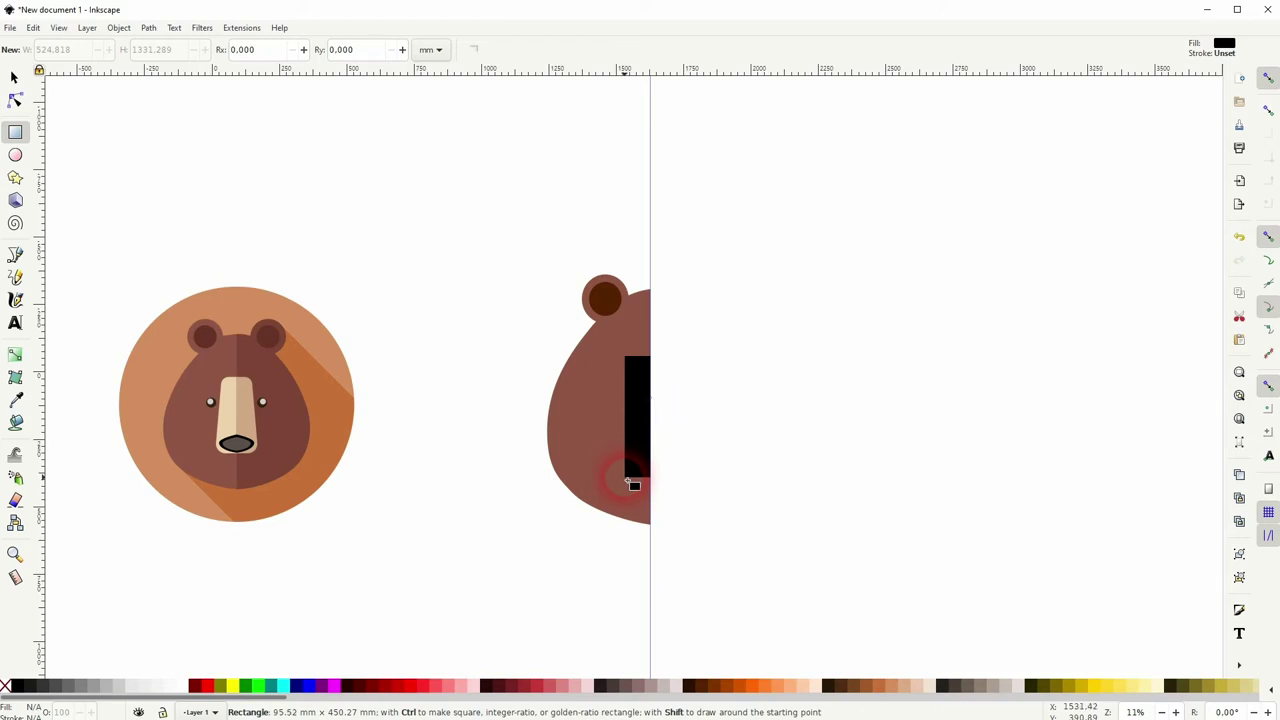
{"action": "left_click_drag", "start_coordinate": [633, 484], "coordinate": [638, 481]}
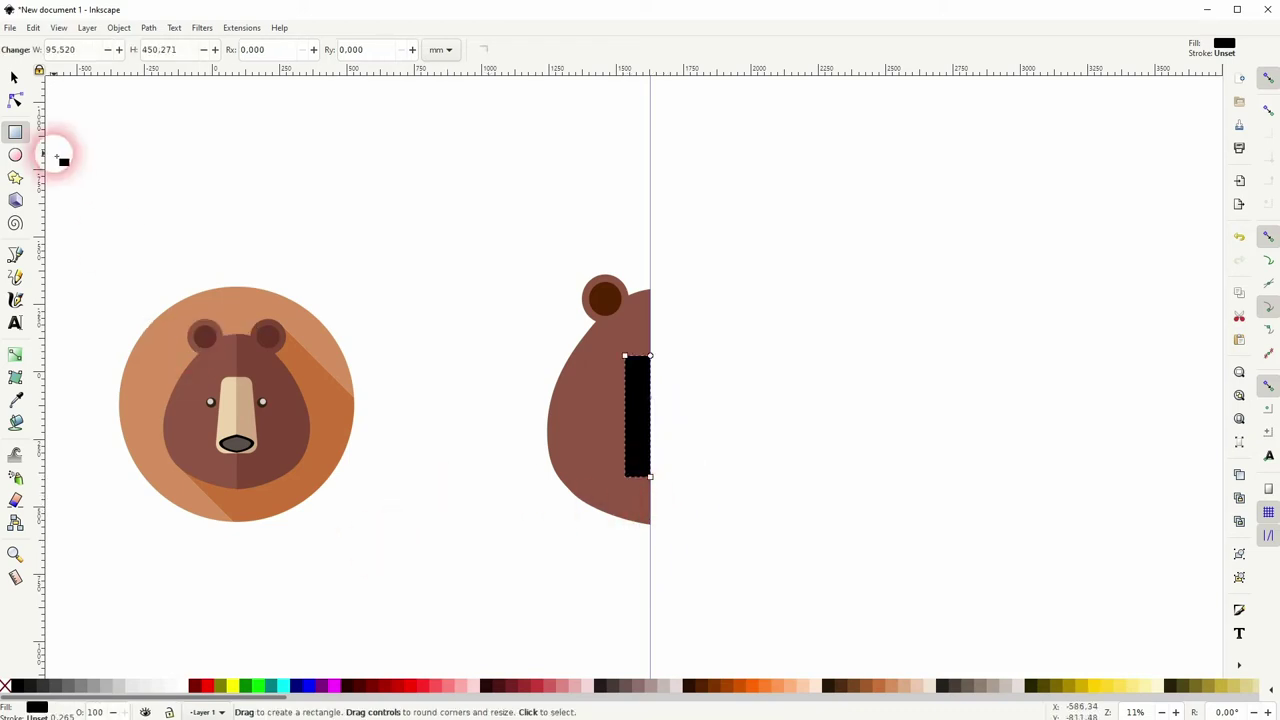
{"action": "left_click", "coordinate": [14, 78]}
{"action": "left_click", "coordinate": [15, 100]}
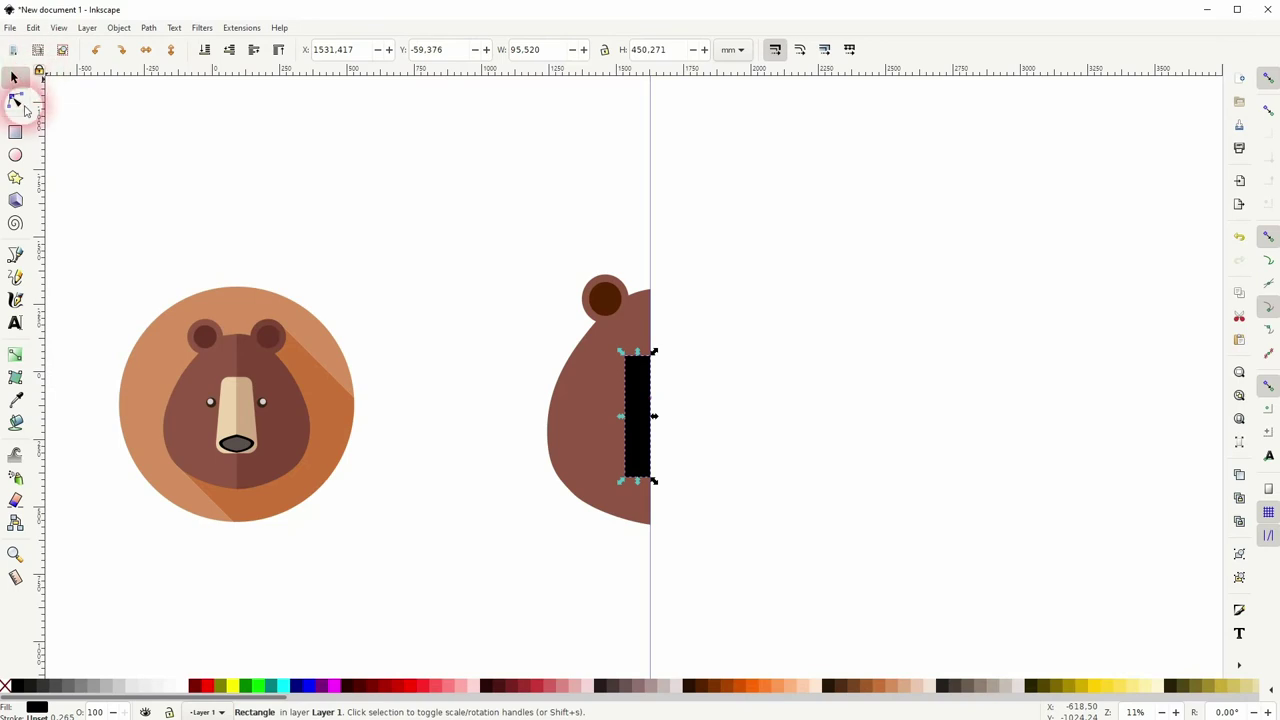
{"action": "left_click", "coordinate": [148, 28]}
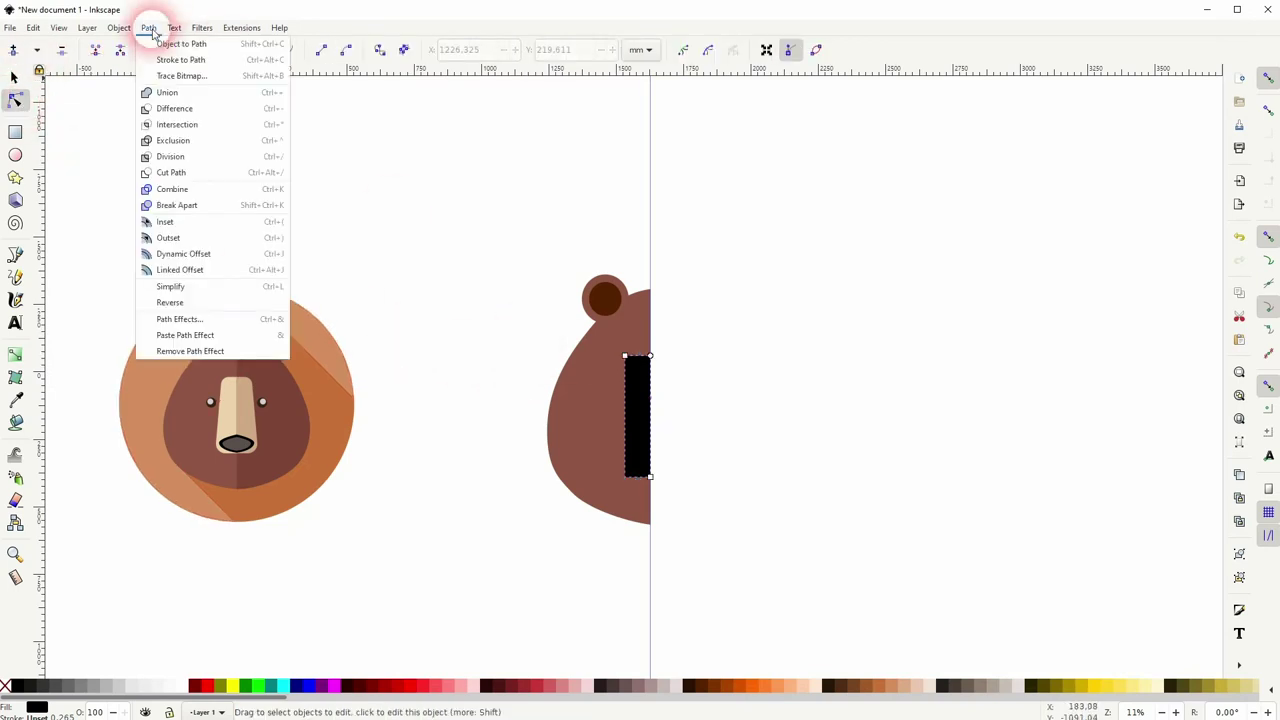
{"action": "left_click", "coordinate": [176, 44]}
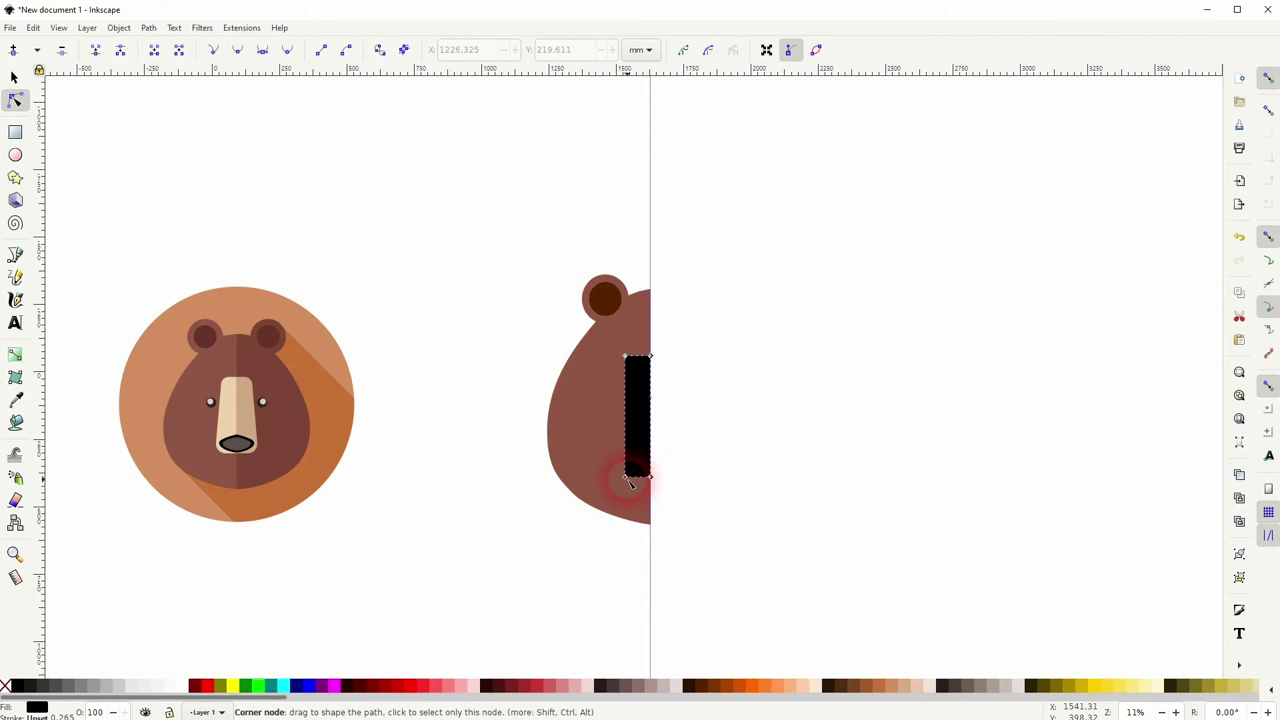
Step: Shorten the bar from both ends and taper it by moving its left corner nodes
{"action": "left_click", "coordinate": [14, 78]}
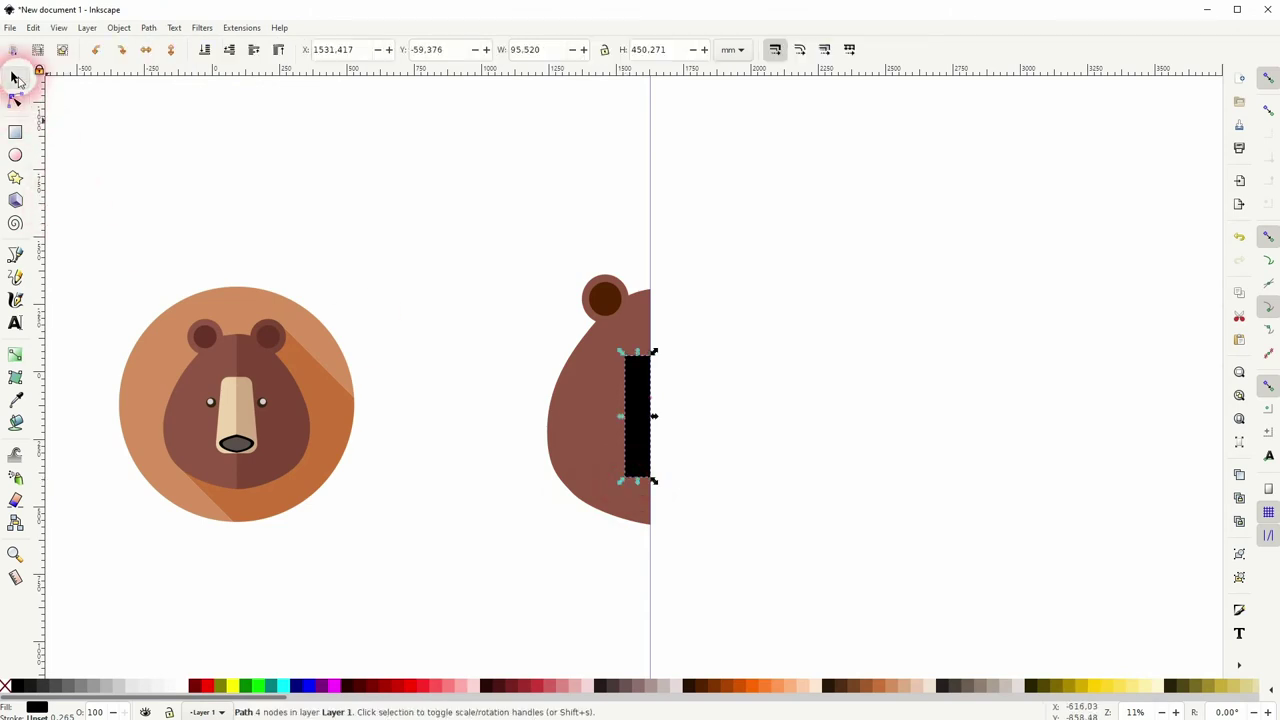
{"action": "left_click_drag", "start_coordinate": [641, 481], "coordinate": [641, 476]}
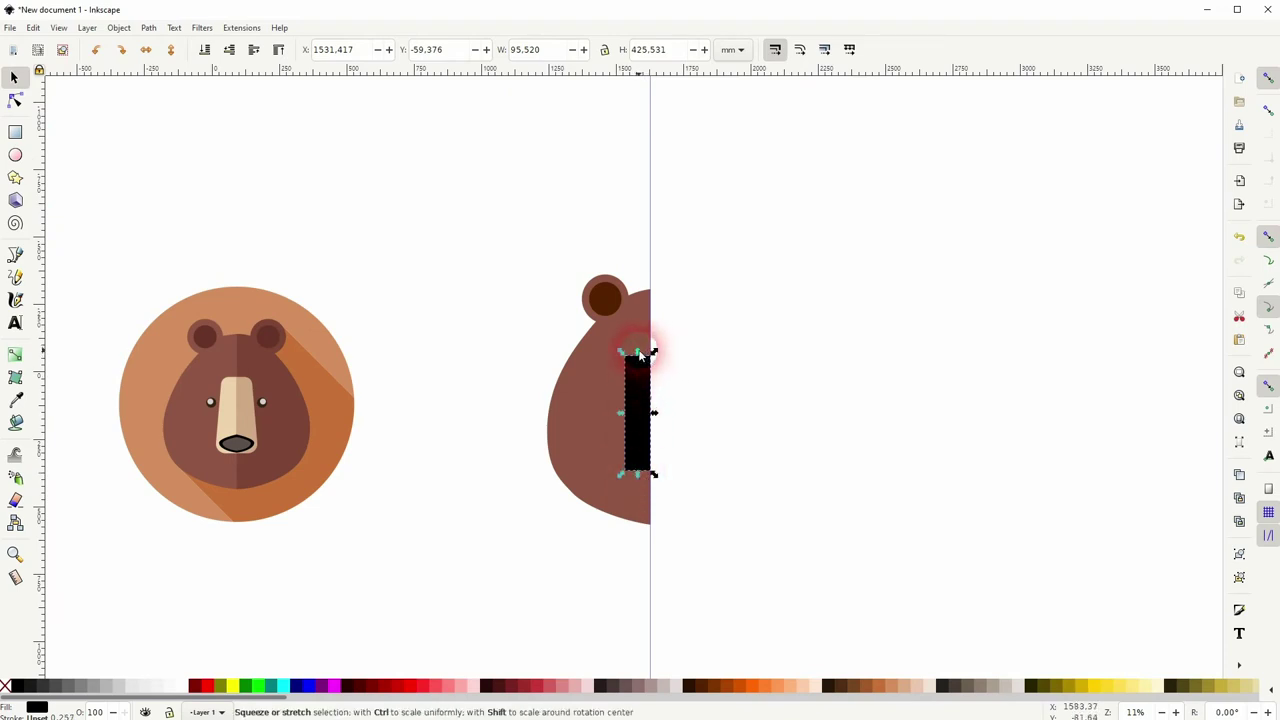
{"action": "left_click_drag", "start_coordinate": [640, 352], "coordinate": [643, 366]}
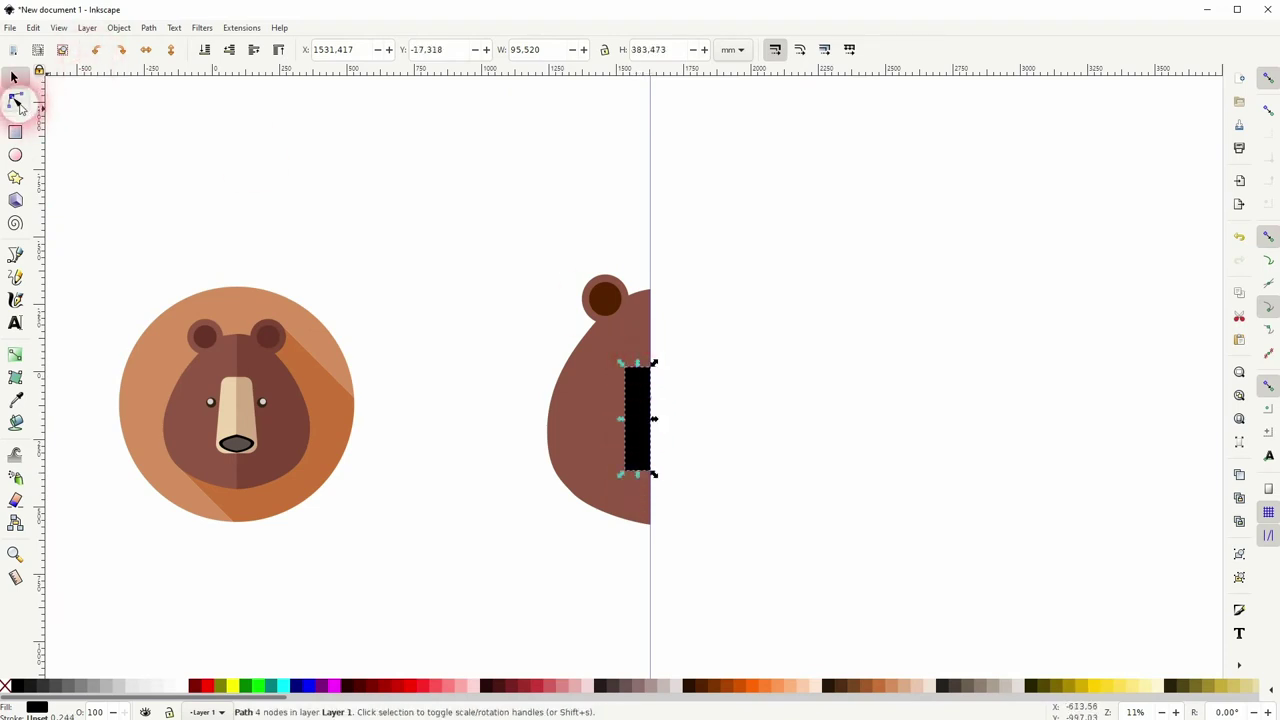
{"action": "left_click", "coordinate": [14, 100]}
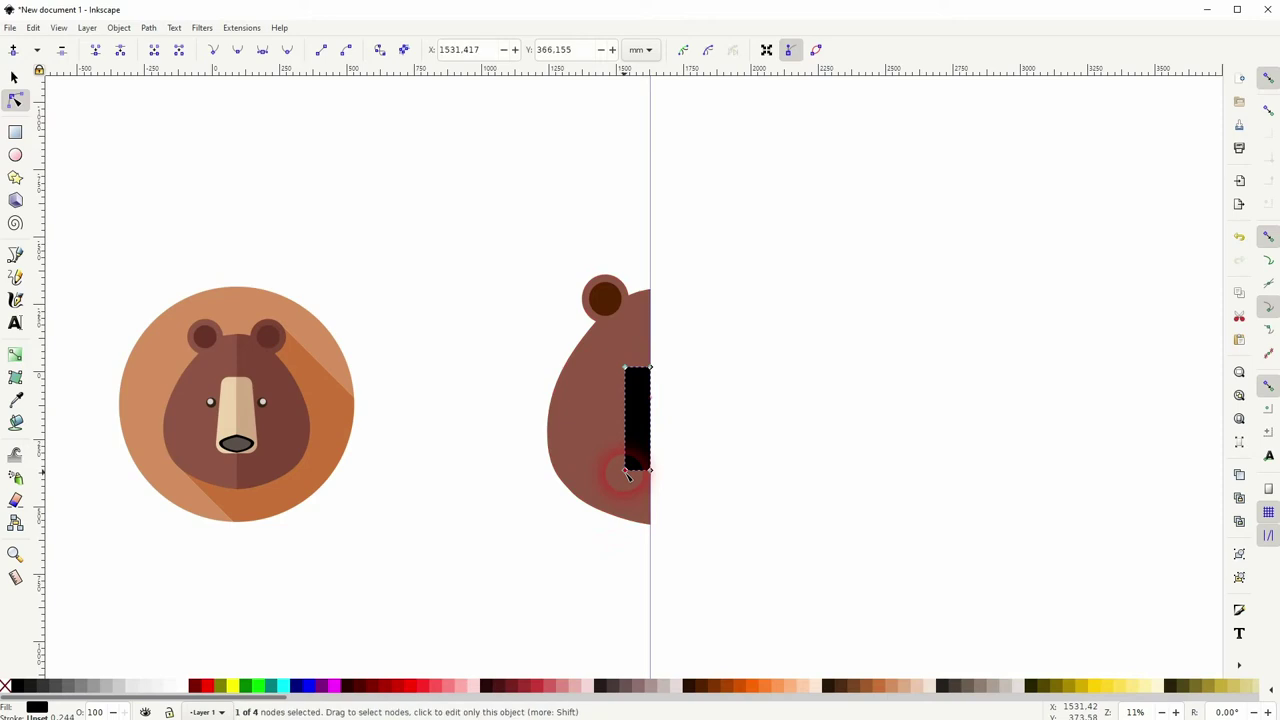
{"action": "left_click_drag", "start_coordinate": [626, 473], "coordinate": [621, 472]}
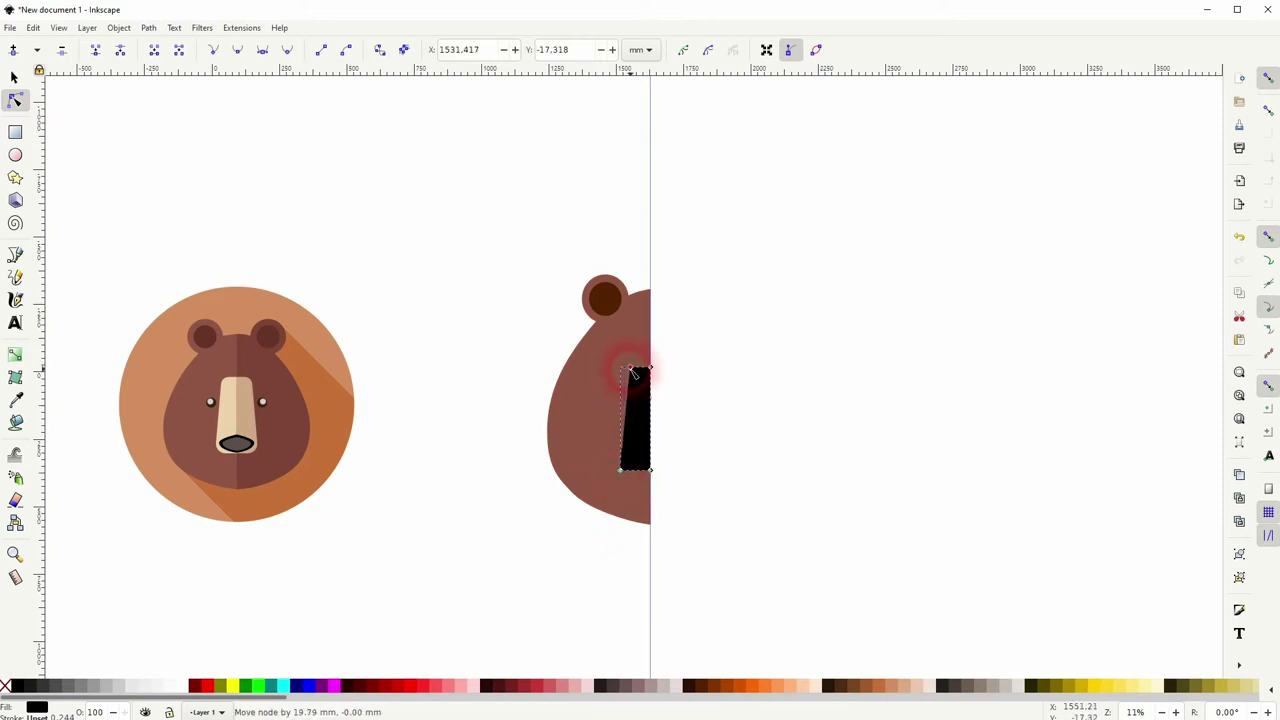
{"action": "left_click_drag", "start_coordinate": [633, 373], "coordinate": [630, 372]}
Step: Add a Corners (Fillet/Chamfer) path effect and round the bar's bottom-left corner
{"action": "scroll", "coordinate": [704, 491], "scroll_direction": "up", "scroll_amount": 1}
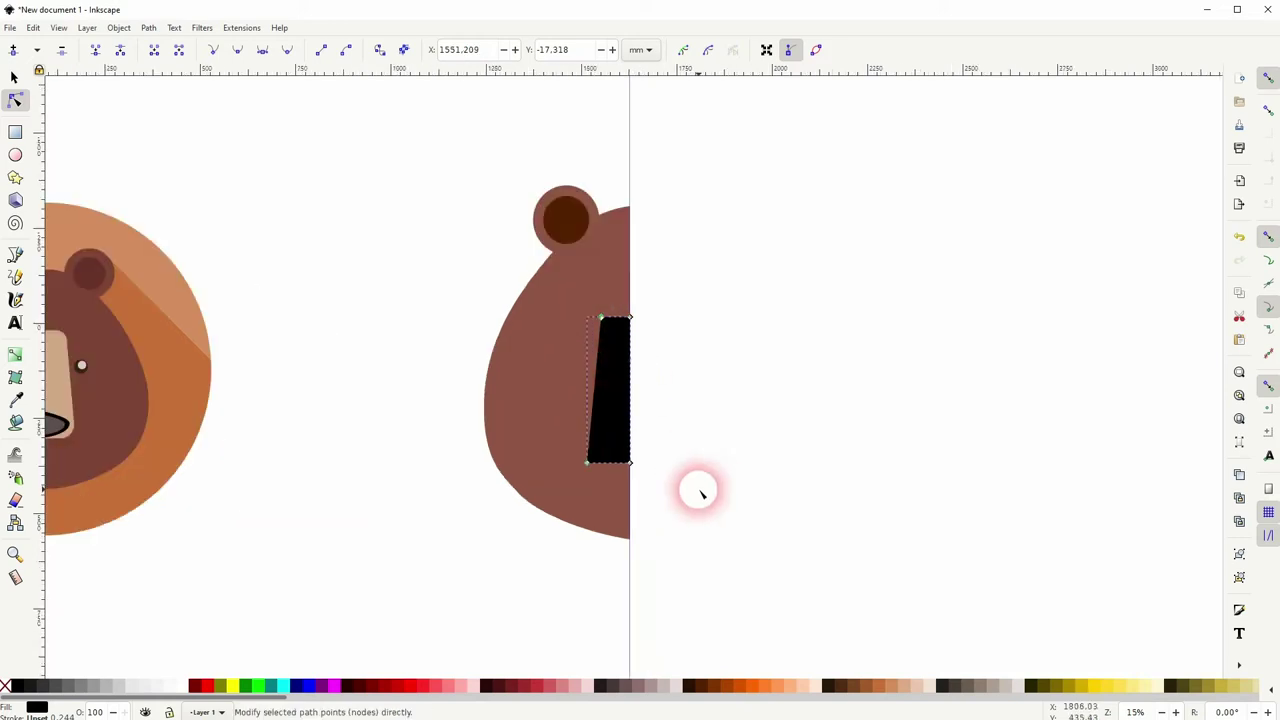
{"action": "left_click", "coordinate": [148, 27]}
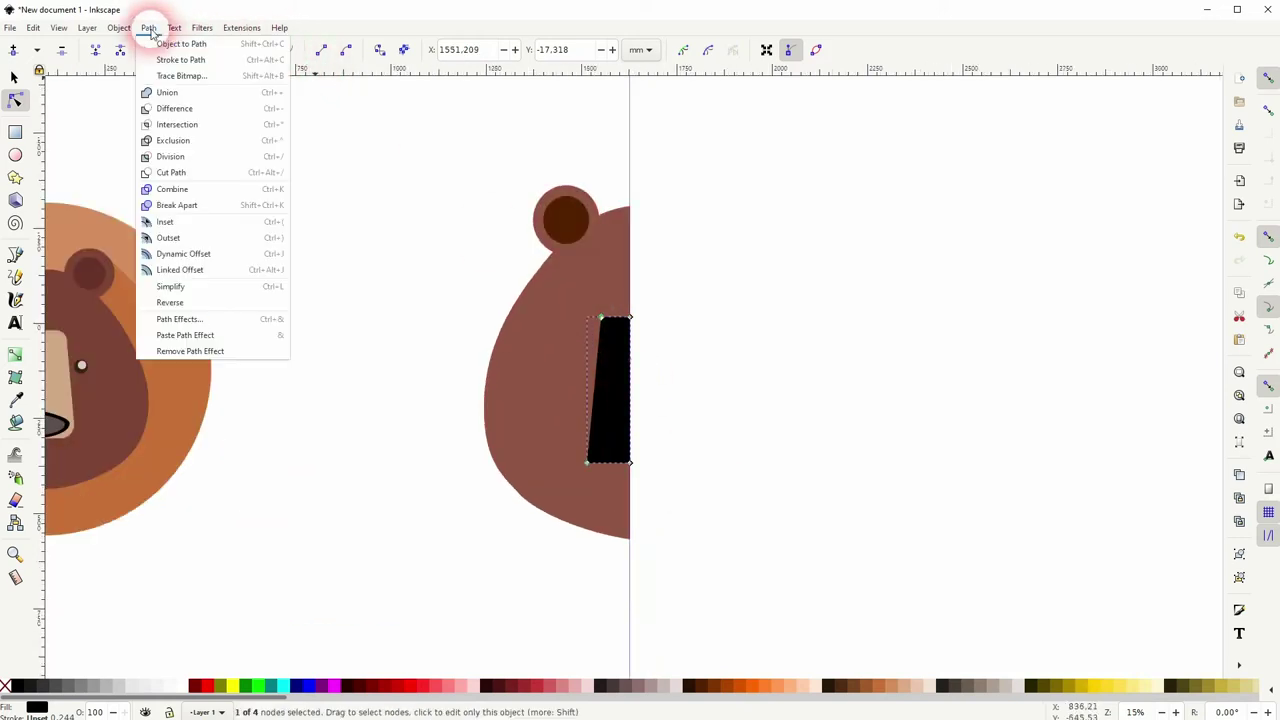
{"action": "left_click", "coordinate": [200, 319]}
{"action": "left_click", "coordinate": [1023, 147]}
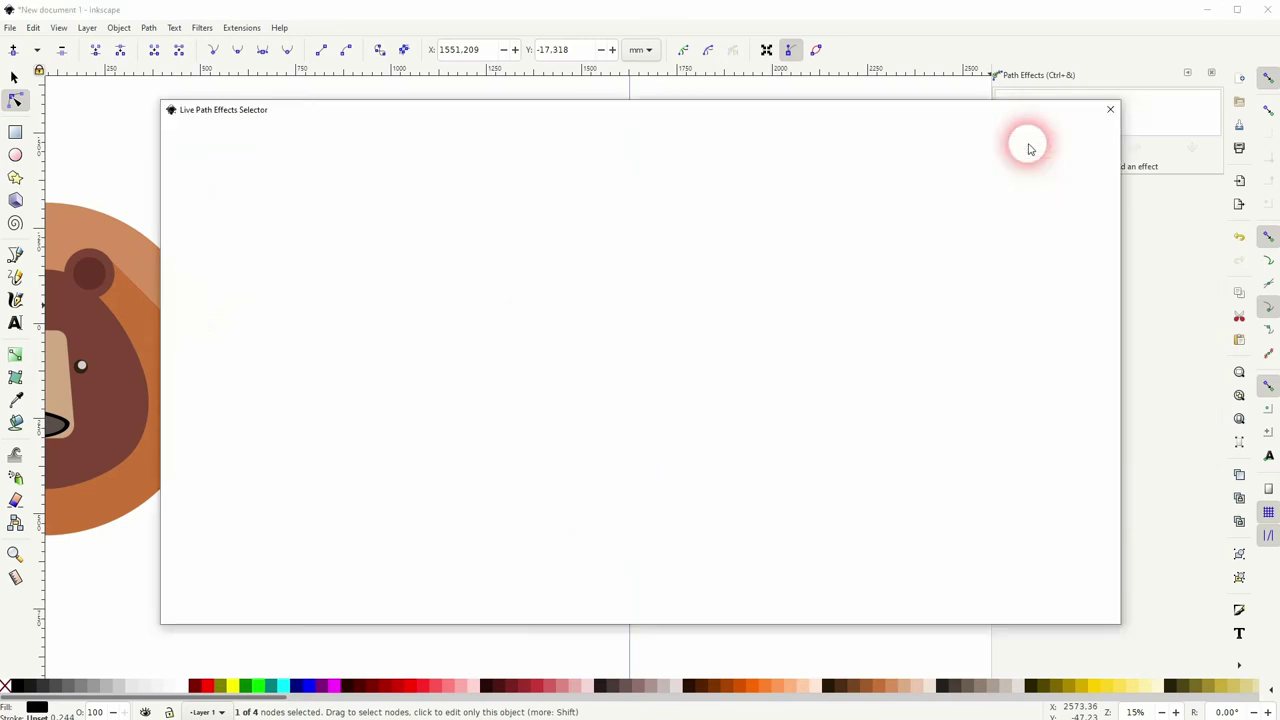
{"action": "left_click", "coordinate": [1015, 210]}
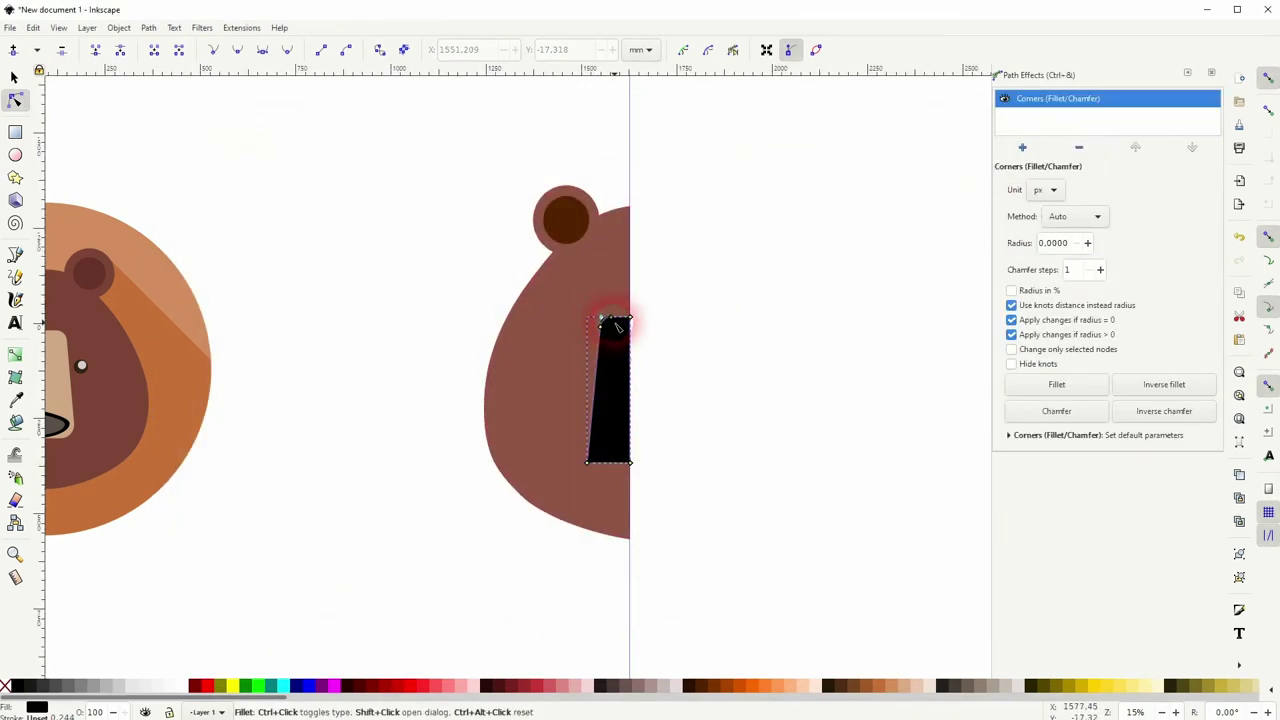
{"action": "left_click", "coordinate": [590, 461]}
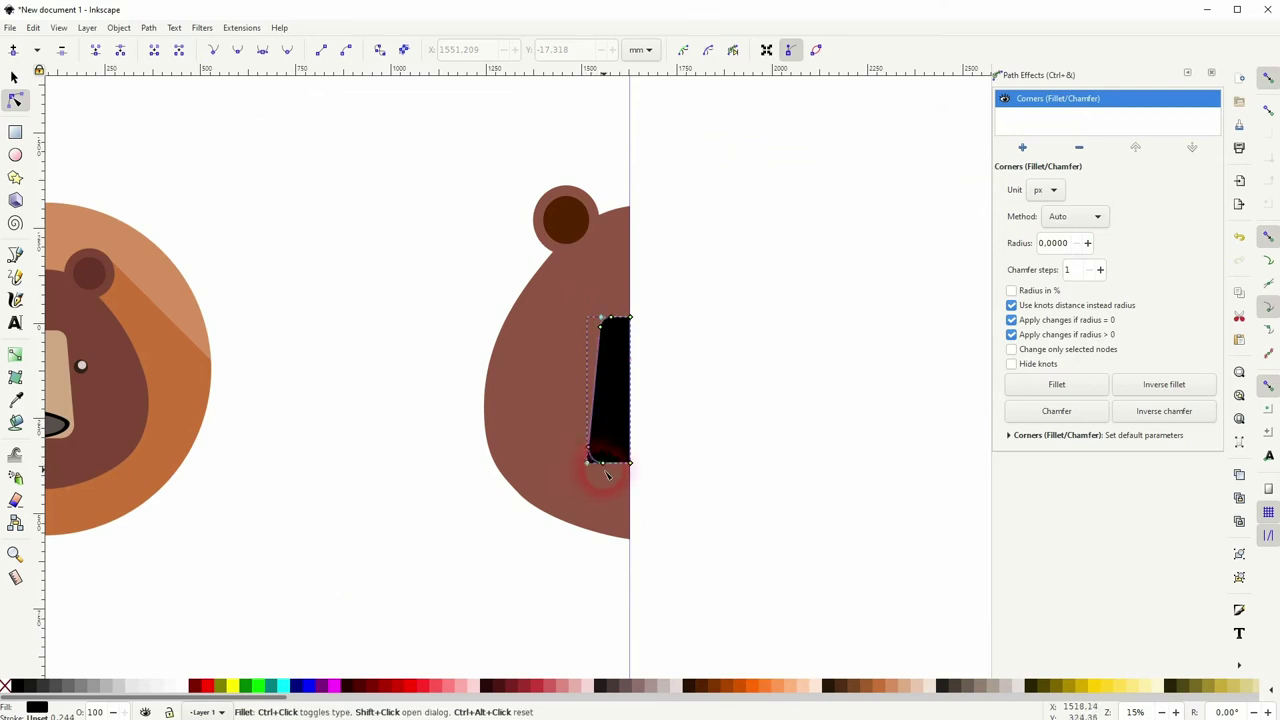
Step: Fill the snout with the reference bear's beige nose colour using the Dropper
{"action": "left_click", "coordinate": [14, 77]}
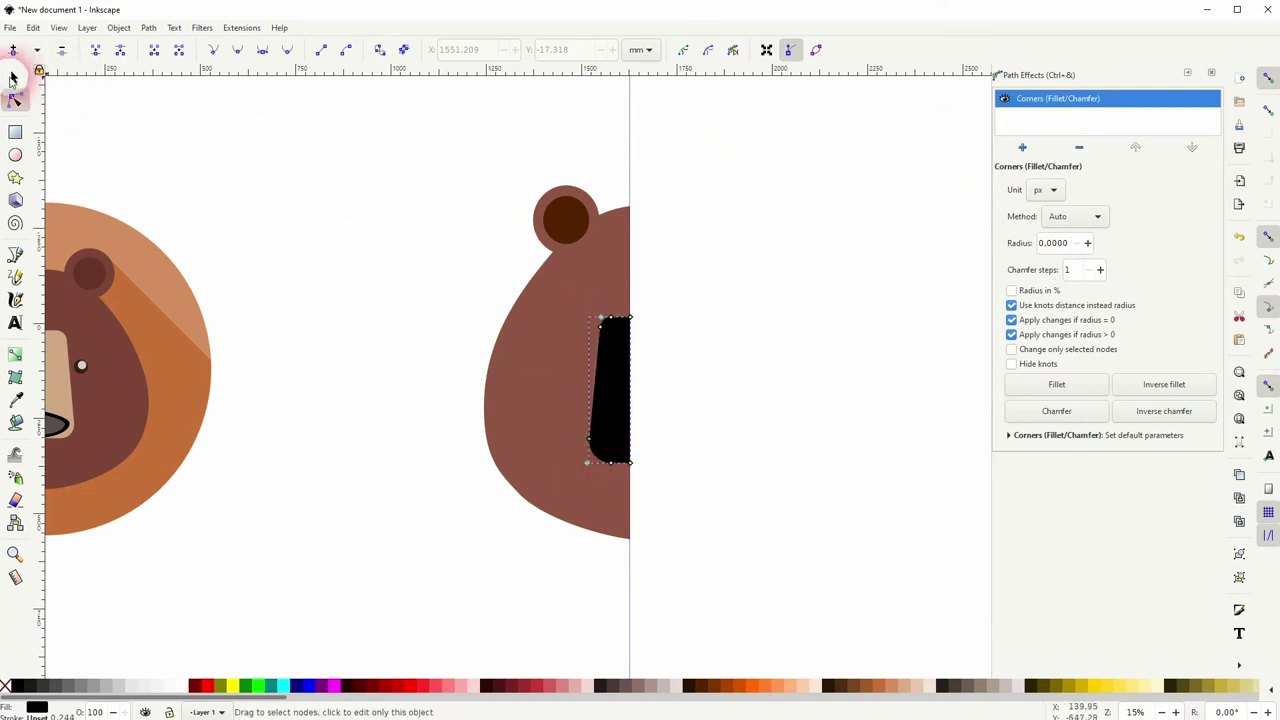
{"action": "left_click", "coordinate": [429, 514]}
{"action": "left_click_drag", "start_coordinate": [429, 514], "coordinate": [563, 518]}
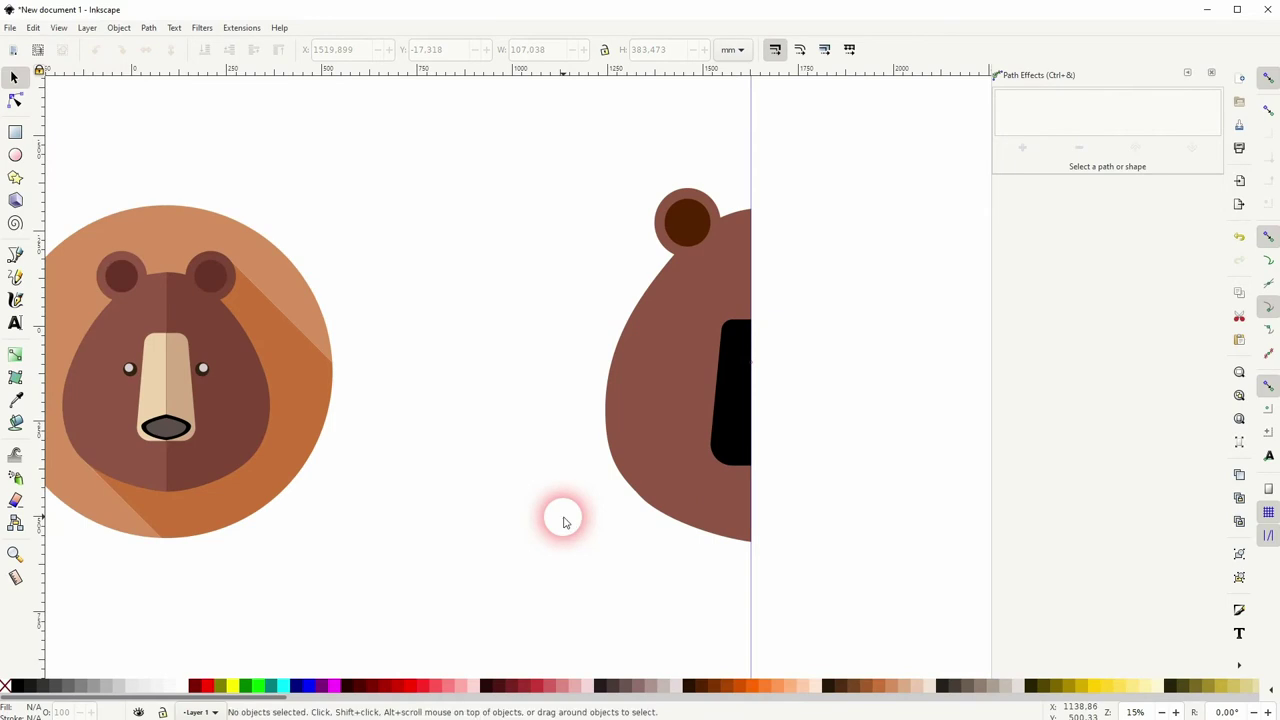
{"action": "left_click", "coordinate": [715, 413]}
{"action": "key", "text": "d"}
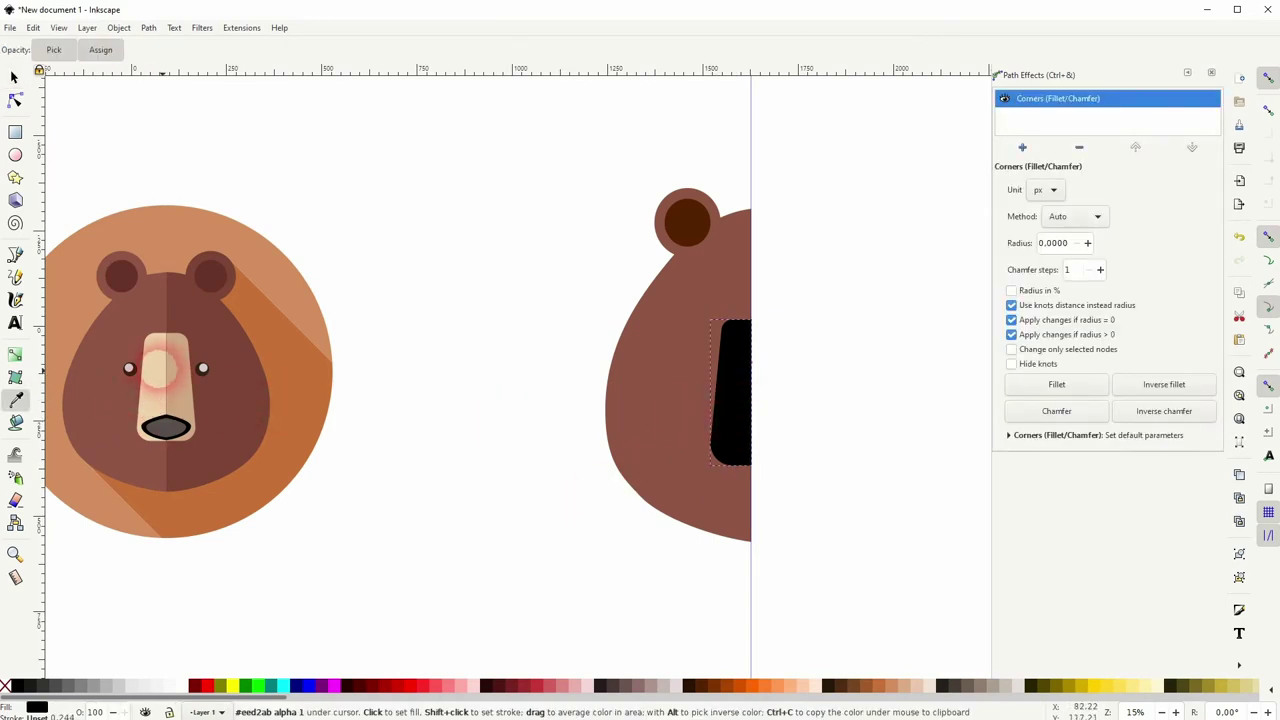
{"action": "left_click", "coordinate": [150, 386]}
{"action": "left_click", "coordinate": [14, 97]}
{"action": "left_click", "coordinate": [512, 510]}
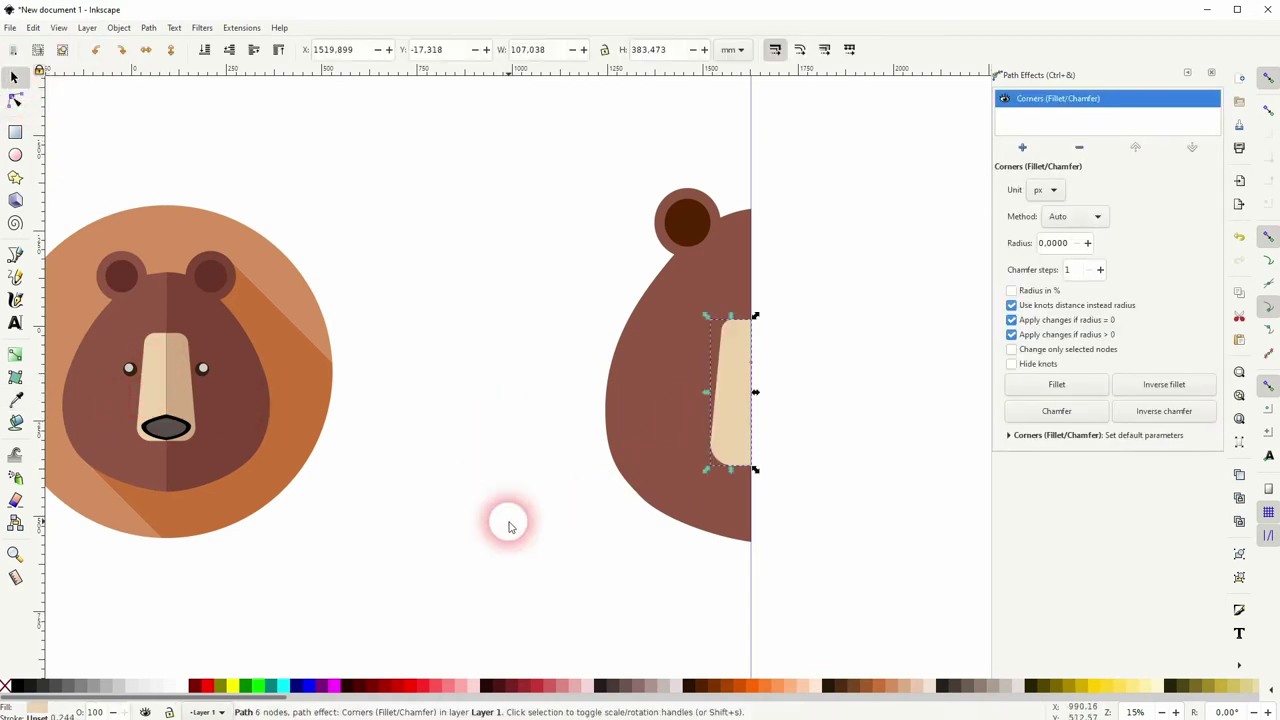
Step: Draw a small eye circle on the bear's face and nudge the inner circle up and left
{"action": "left_click", "coordinate": [15, 155]}
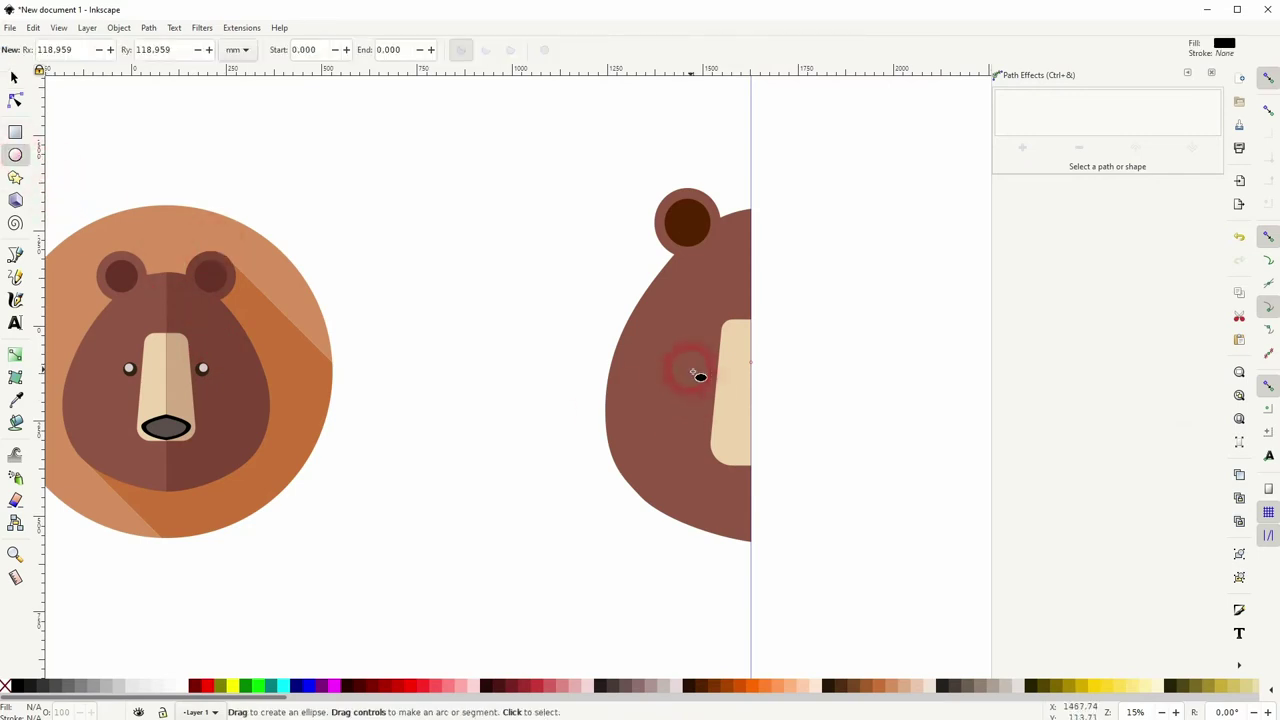
{"action": "left_click_drag", "start_coordinate": [697, 354], "coordinate": [718, 373]}
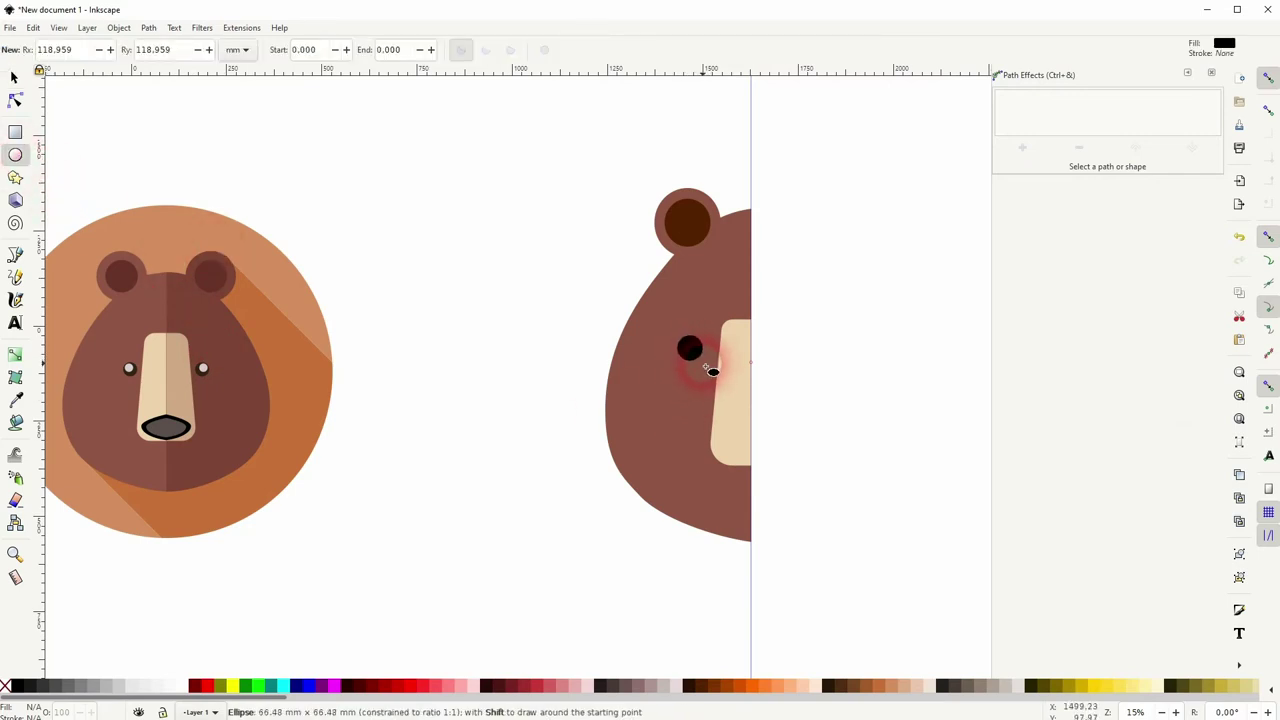
{"action": "left_click", "coordinate": [1211, 73]}
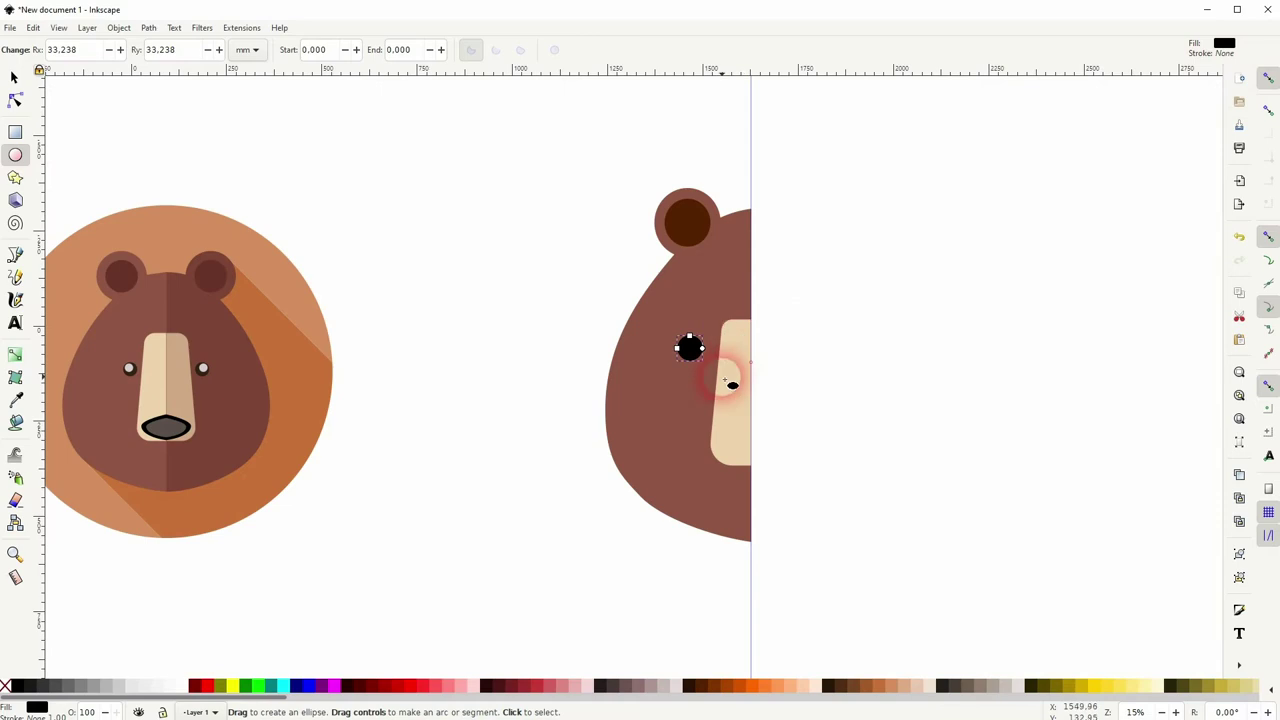
{"action": "left_click", "coordinate": [16, 80]}
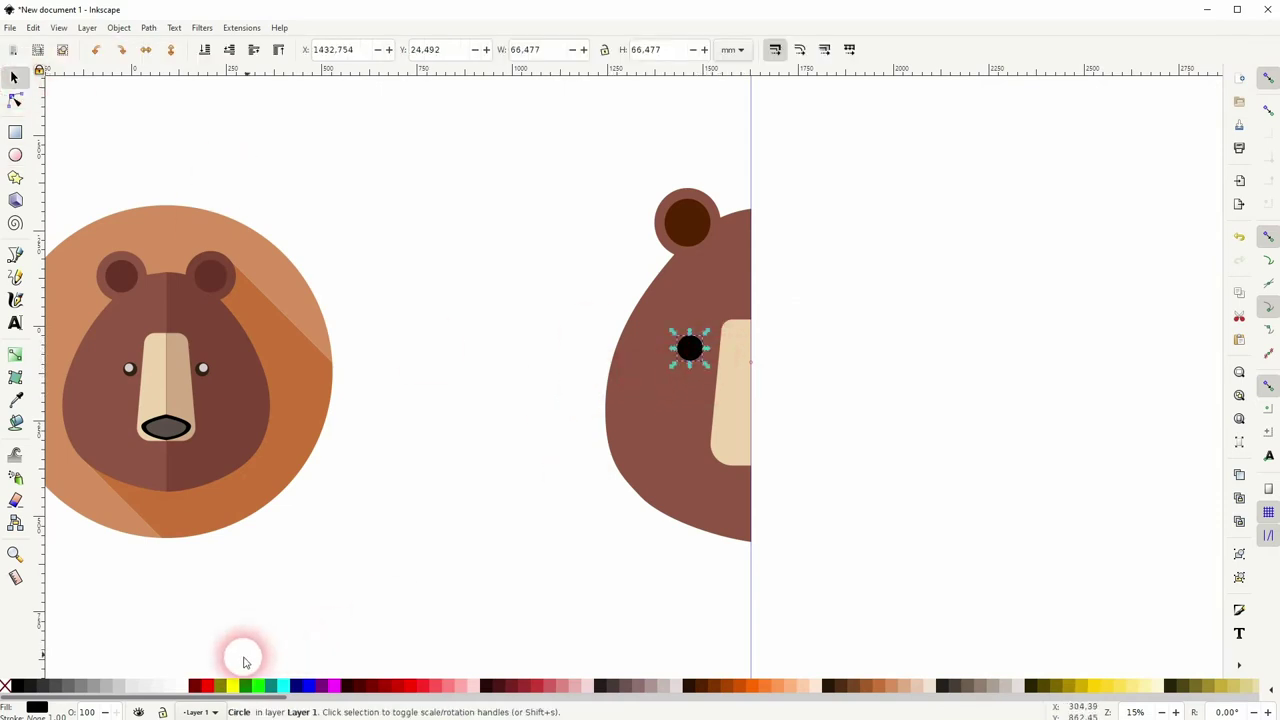
{"action": "left_click", "coordinate": [197, 688]}
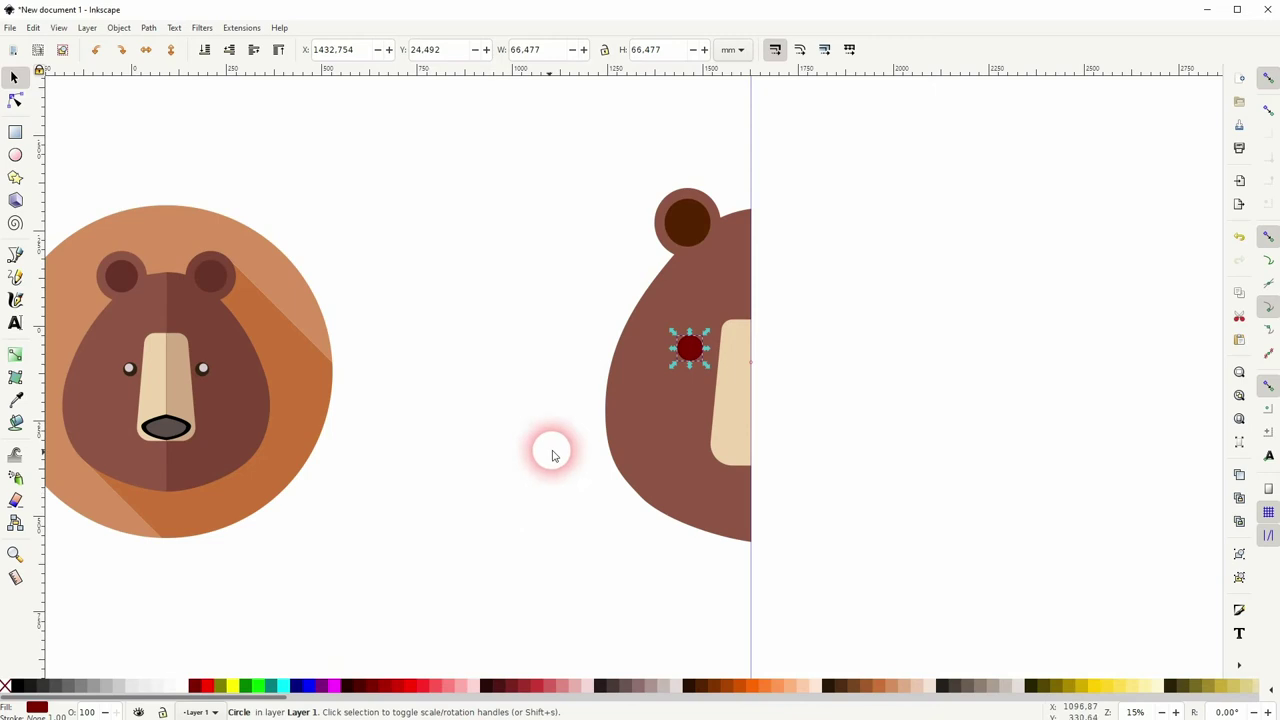
{"action": "key", "text": "ctrl+z"}
{"action": "left_click", "coordinate": [700, 349]}
{"action": "scroll", "coordinate": [690, 348], "scroll_direction": "up", "scroll_amount": 5}
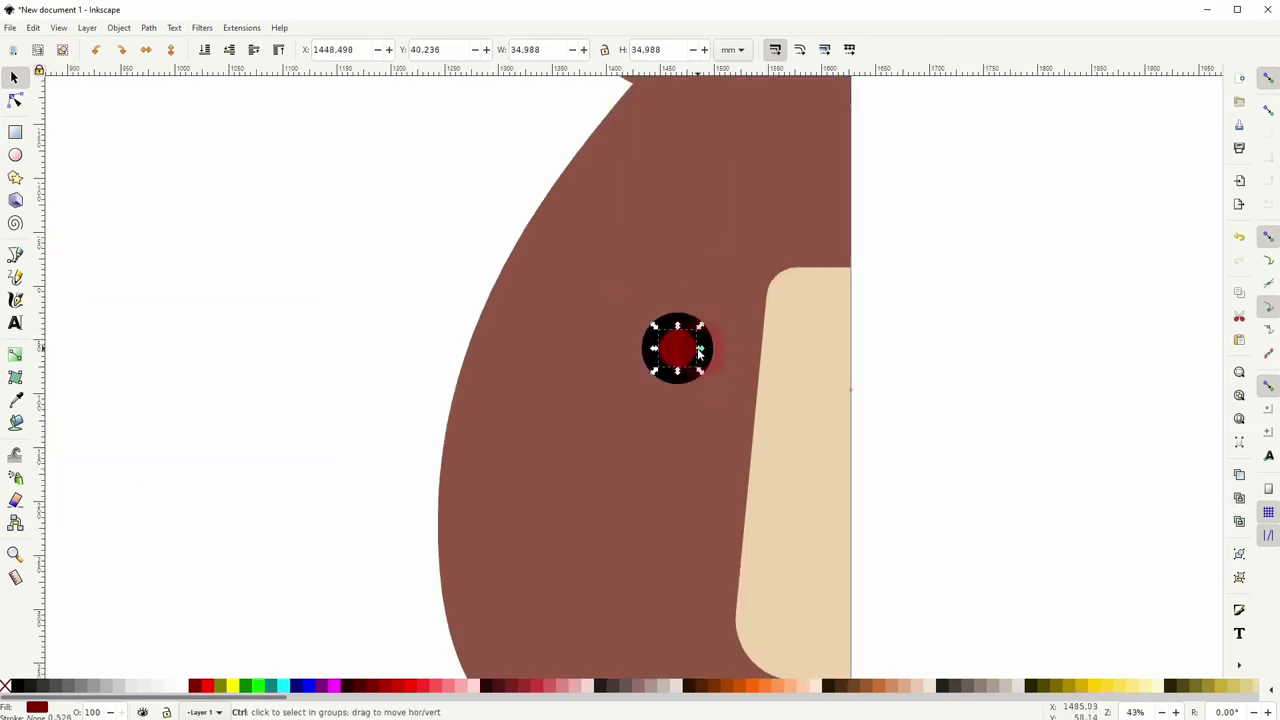
{"action": "left_click_drag", "start_coordinate": [675, 354], "coordinate": [635, 336]}
{"action": "scroll", "coordinate": [665, 428], "scroll_direction": "down", "scroll_amount": 5}
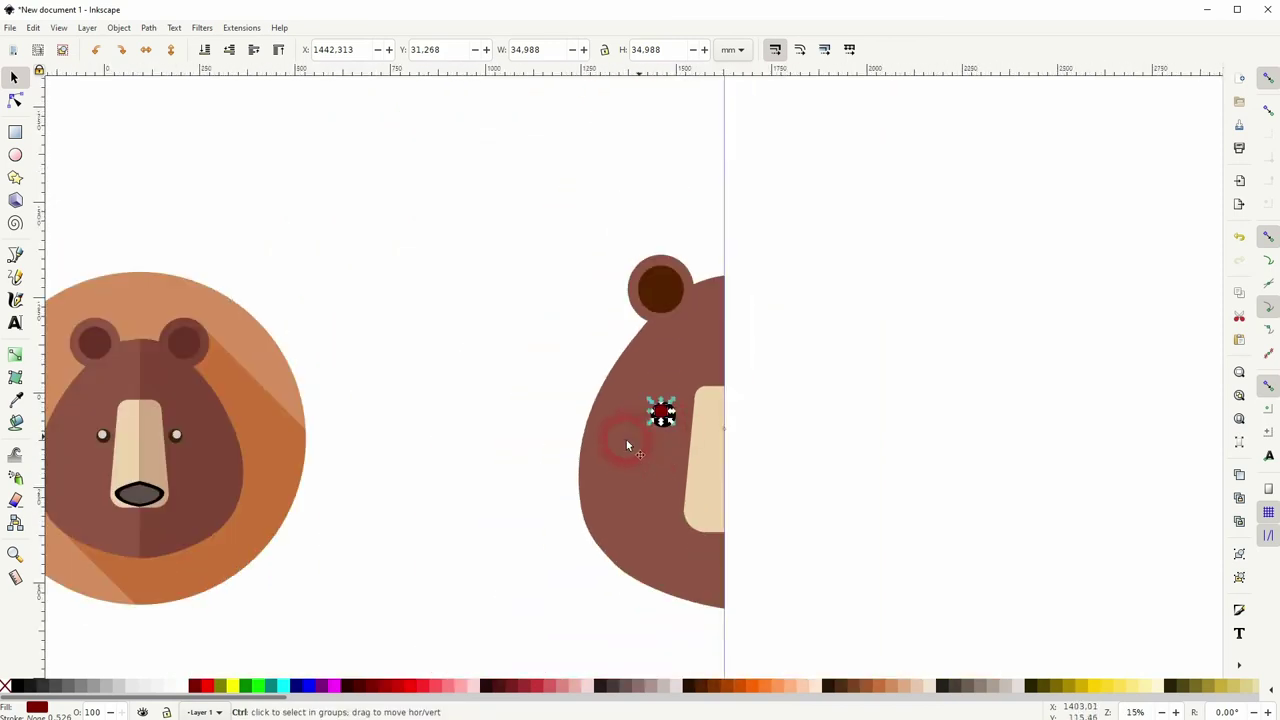
Step: Copy the reference bear's dark brown ring and pale highlight colours onto the eye circles
{"action": "key", "text": "d"}
{"action": "left_click", "coordinate": [104, 436]}
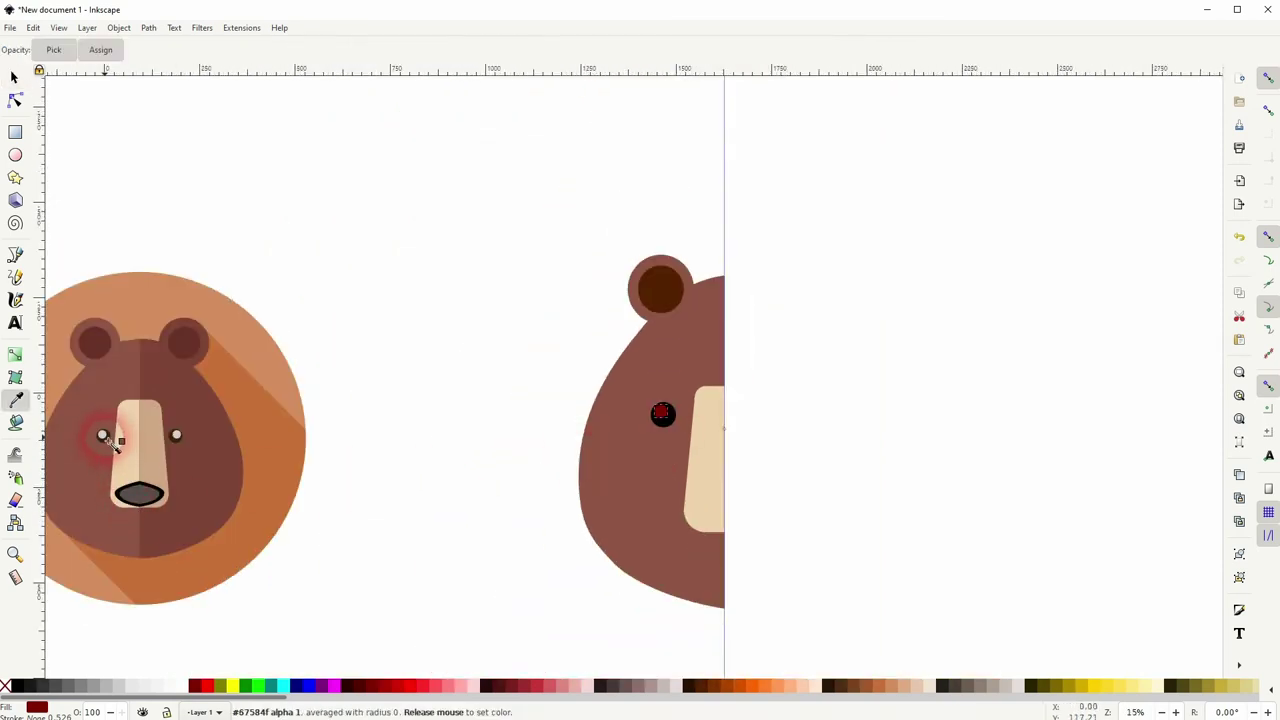
{"action": "left_click", "coordinate": [103, 435]}
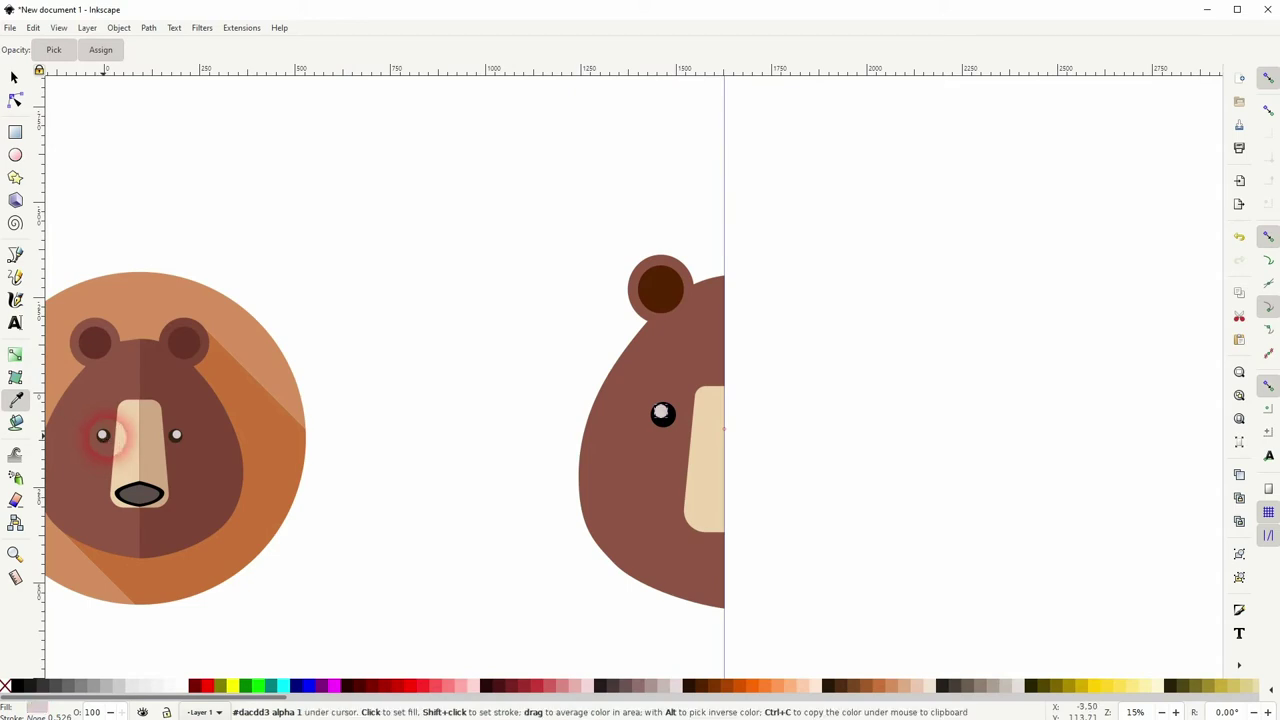
{"action": "key", "text": "s"}
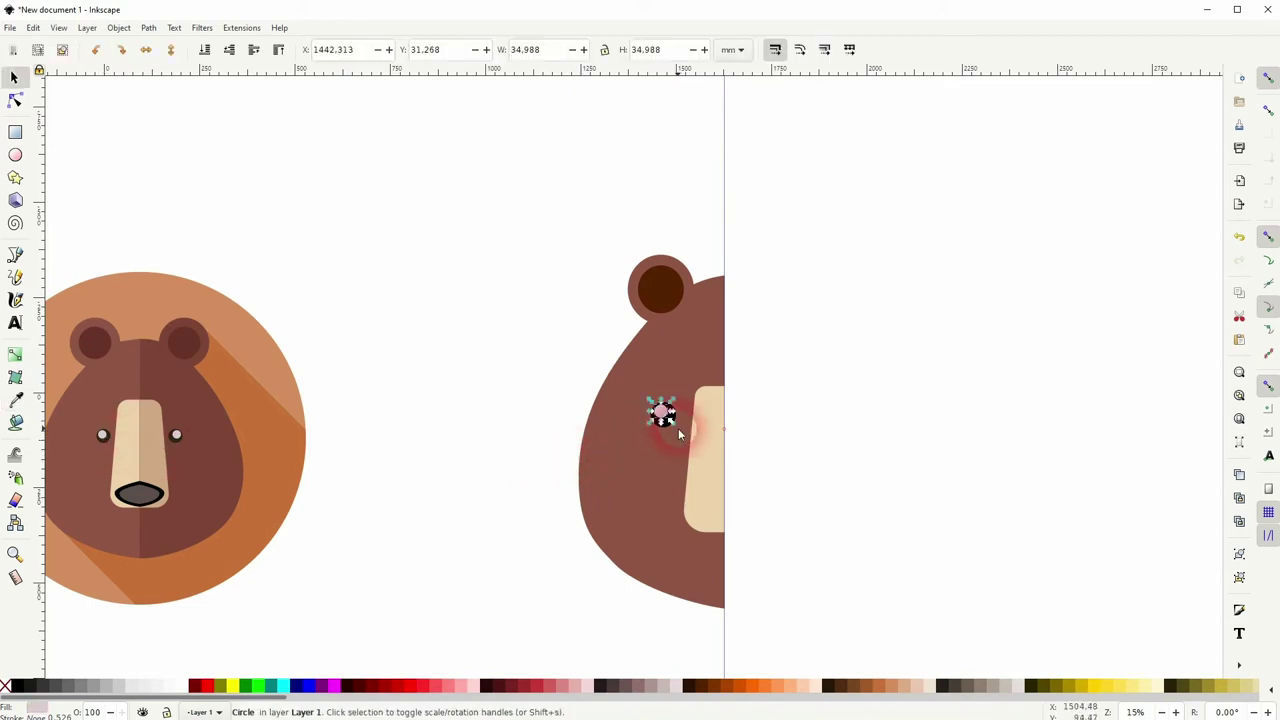
{"action": "key", "text": "Escape"}
{"action": "left_click", "coordinate": [667, 424]}
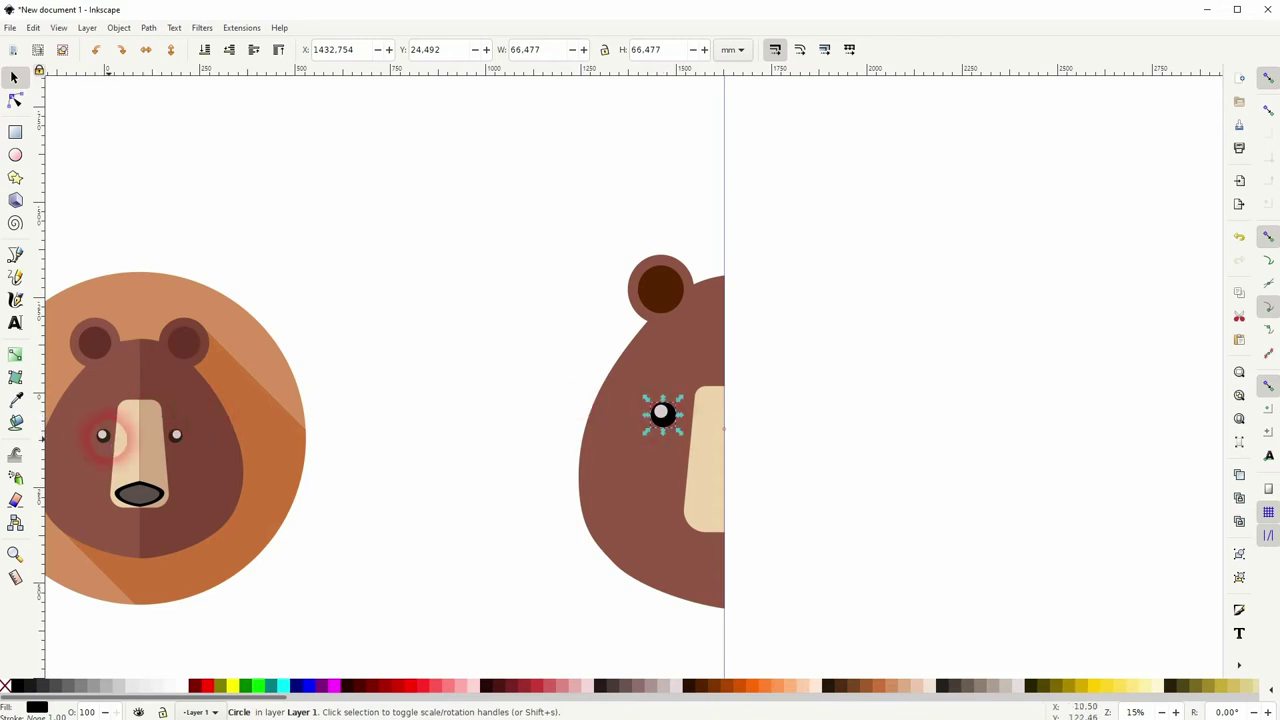
{"action": "key", "text": "d"}
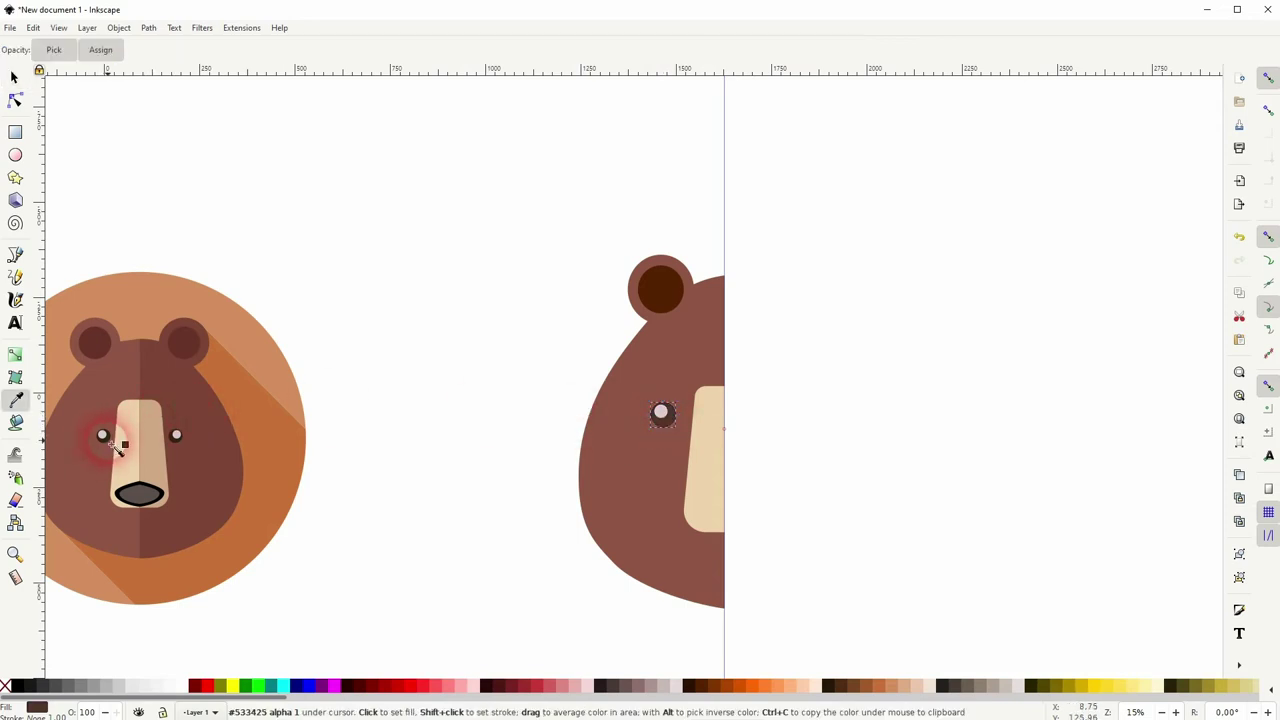
{"action": "left_click", "coordinate": [14, 77]}
{"action": "left_click", "coordinate": [385, 443]}
Step: Resize the pale highlight so it sits centred inside the dark brown ring
{"action": "scroll", "coordinate": [418, 462], "scroll_direction": "down", "scroll_amount": 1}
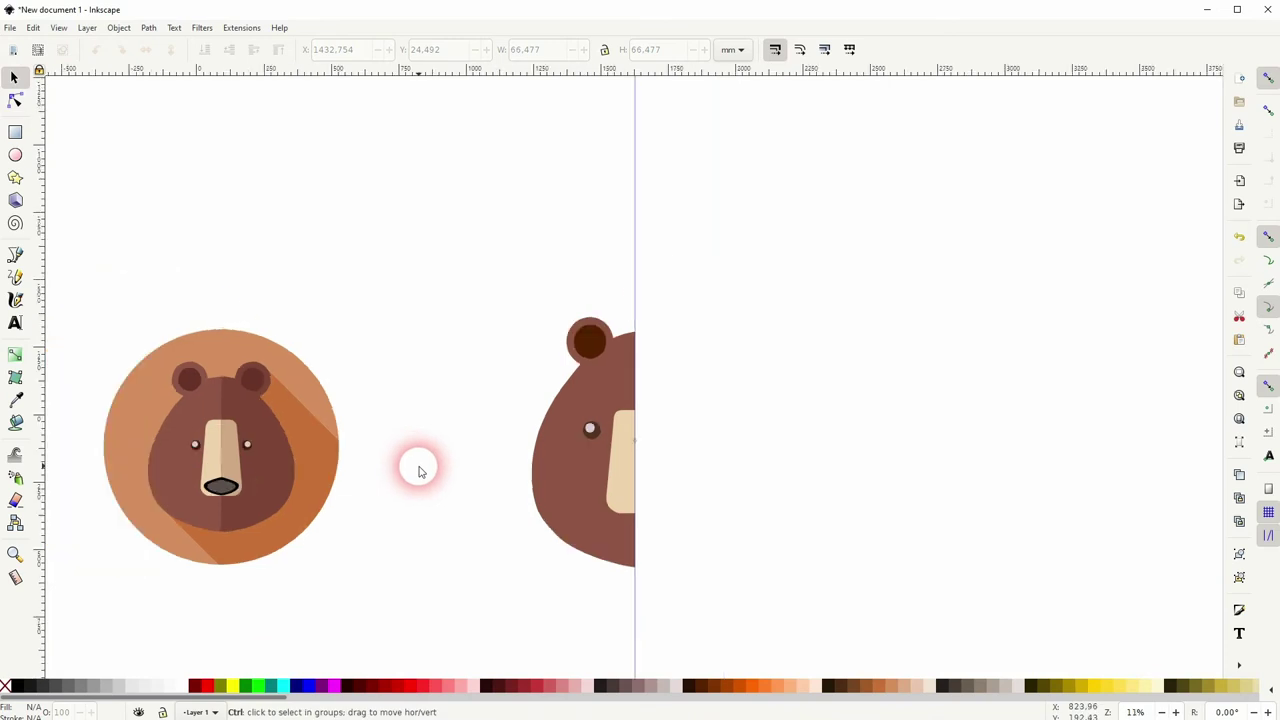
{"action": "scroll", "coordinate": [578, 440], "scroll_direction": "up", "scroll_amount": 2}
{"action": "left_click", "coordinate": [597, 428]}
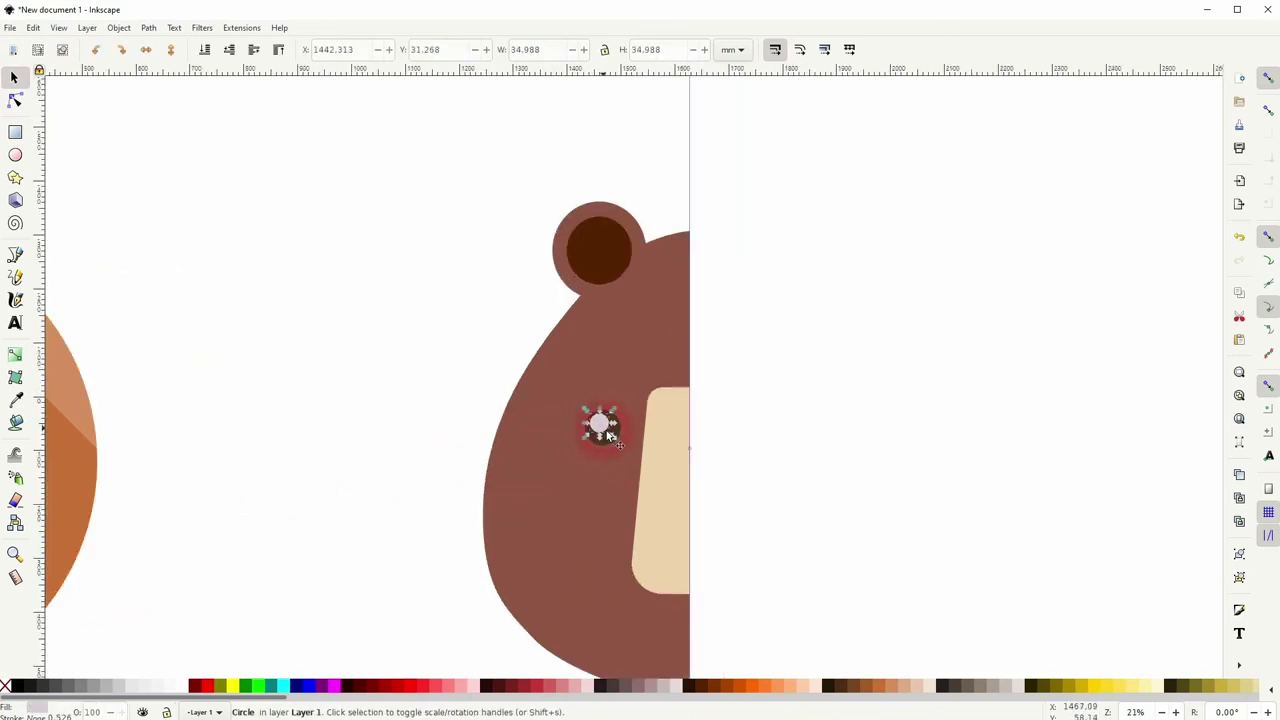
{"action": "left_click_drag", "start_coordinate": [609, 434], "coordinate": [616, 452]}
{"action": "scroll", "coordinate": [602, 430], "scroll_direction": "up", "scroll_amount": 4}
{"action": "left_click_drag", "start_coordinate": [561, 391], "coordinate": [571, 405]}
{"action": "left_click_drag", "start_coordinate": [617, 450], "coordinate": [622, 455]}
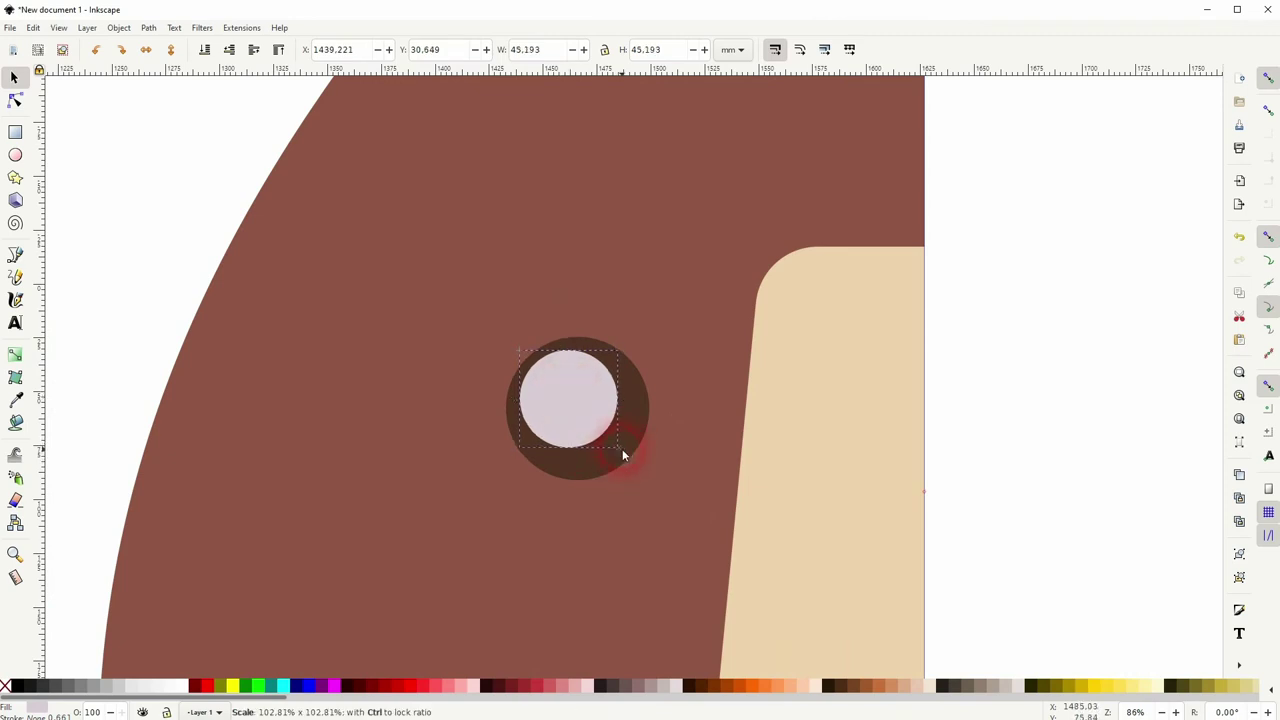
{"action": "scroll", "coordinate": [624, 456], "scroll_direction": "down", "scroll_amount": 5}
Step: Move the reference bear icon to the right of the new bear
{"action": "left_click", "coordinate": [494, 586]}
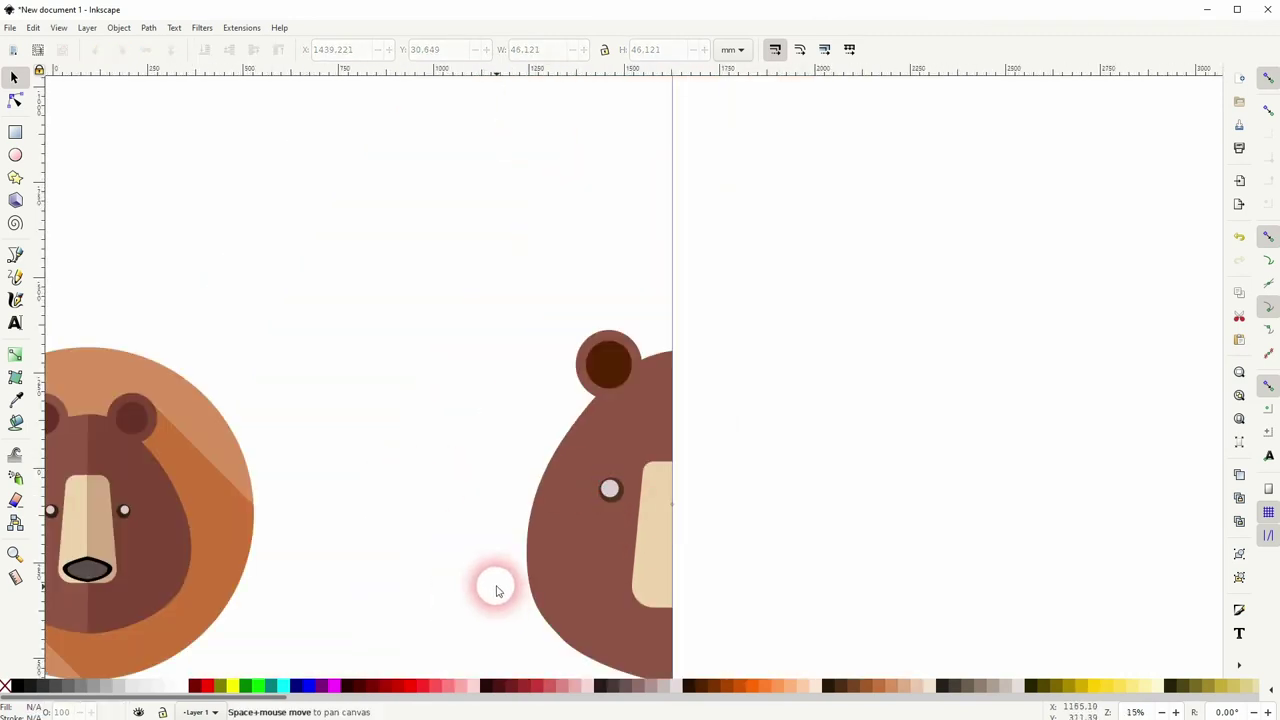
{"action": "left_click_drag", "start_coordinate": [494, 586], "coordinate": [497, 544]}
{"action": "scroll", "coordinate": [490, 543], "scroll_direction": "down", "scroll_amount": 1}
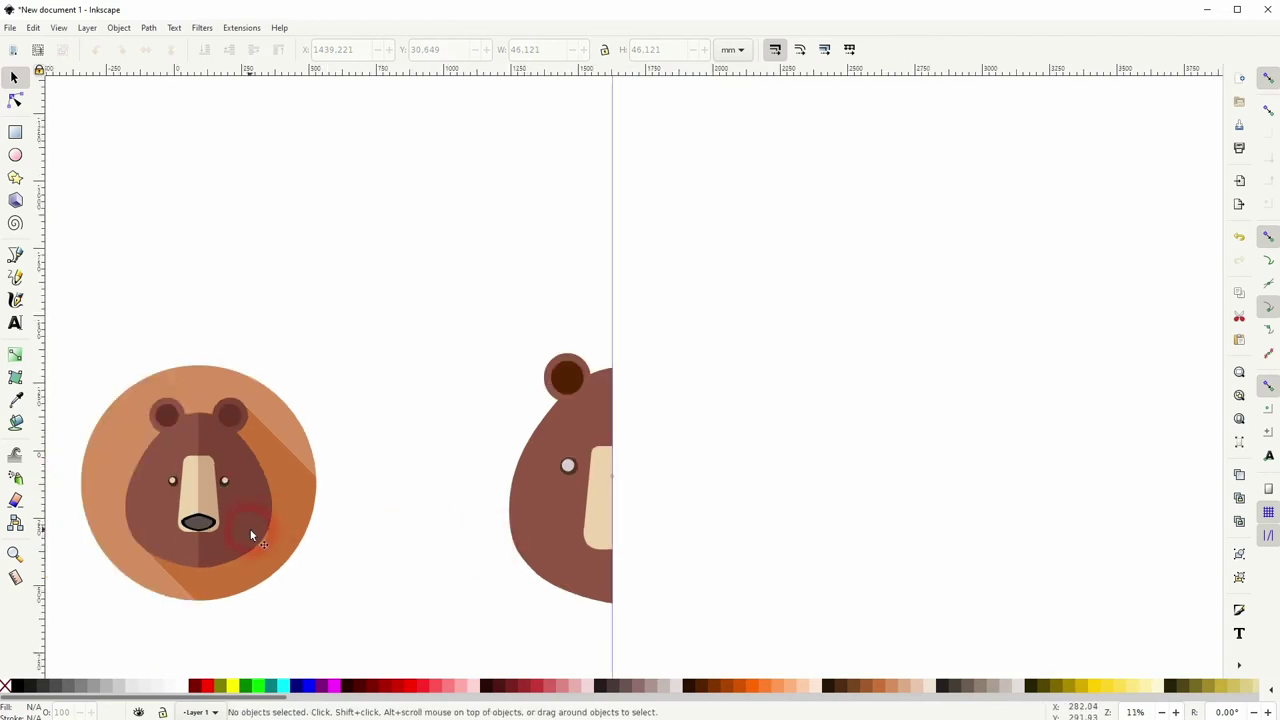
{"action": "scroll", "coordinate": [607, 533], "scroll_direction": "up", "scroll_amount": 1}
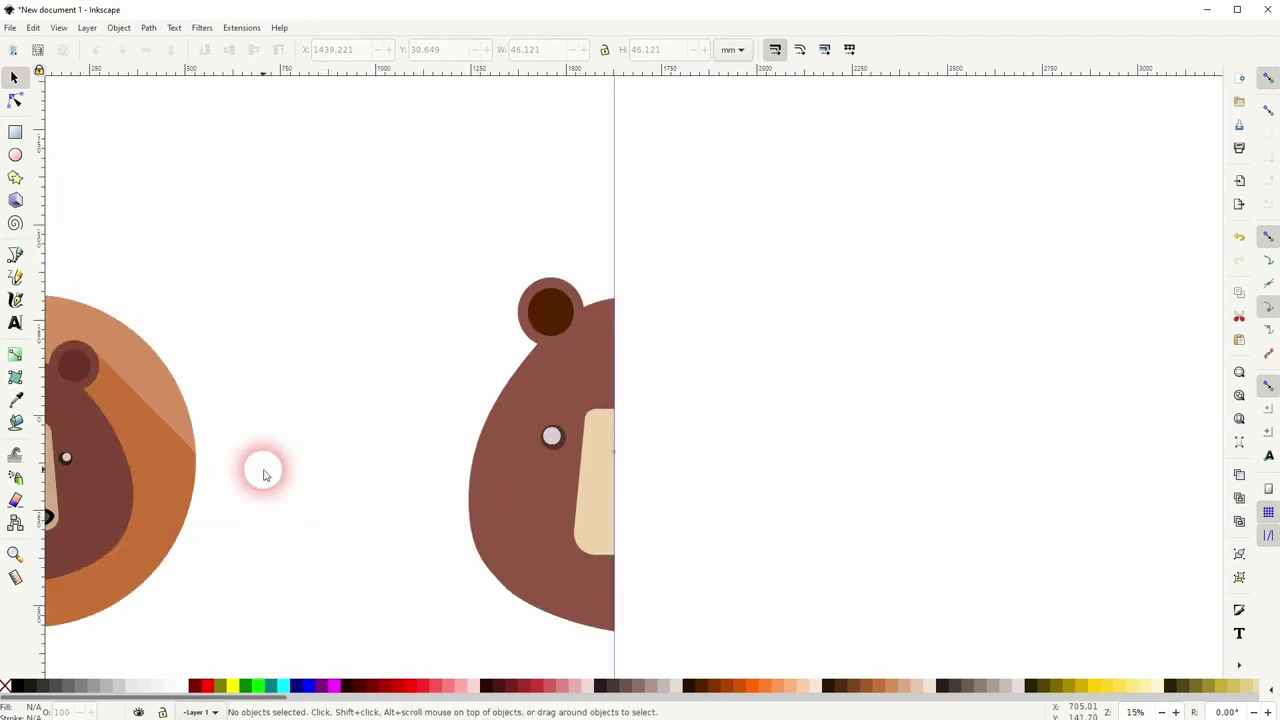
{"action": "left_click_drag", "start_coordinate": [131, 458], "coordinate": [381, 461]}
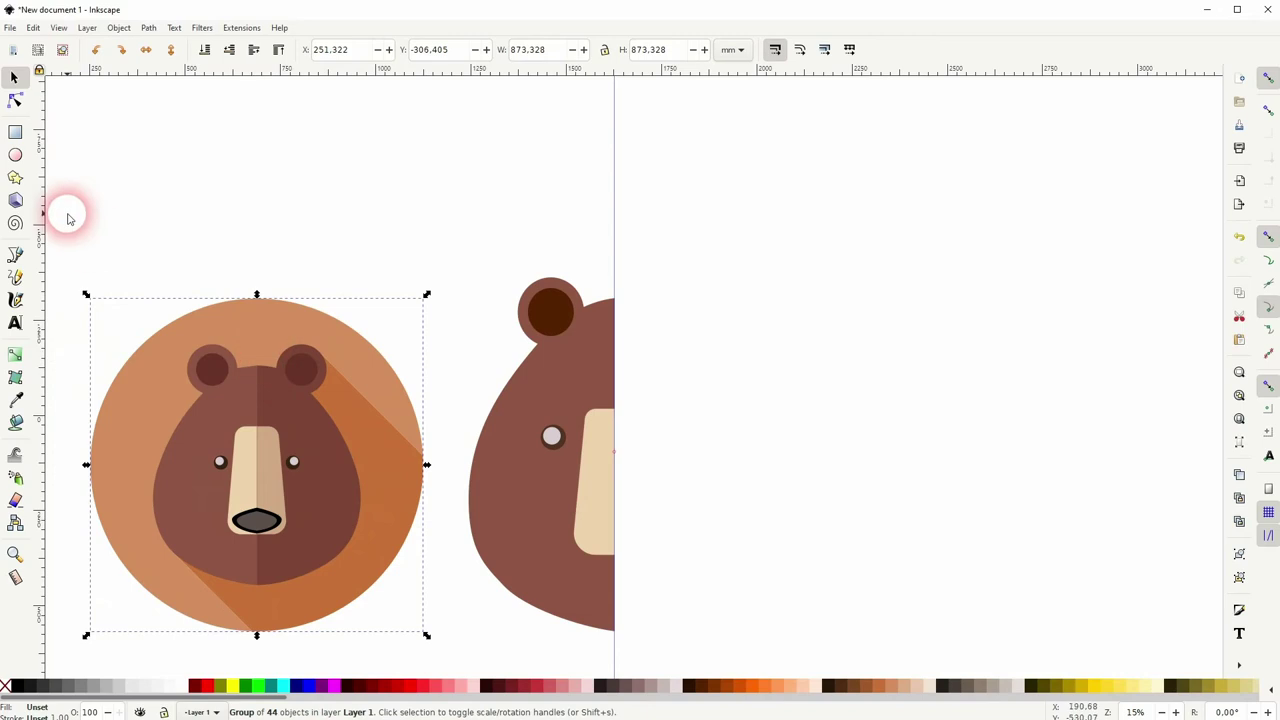
Step: With snapping off, draw a black ellipse at the bottom of the bear's snout
{"action": "left_click", "coordinate": [18, 157]}
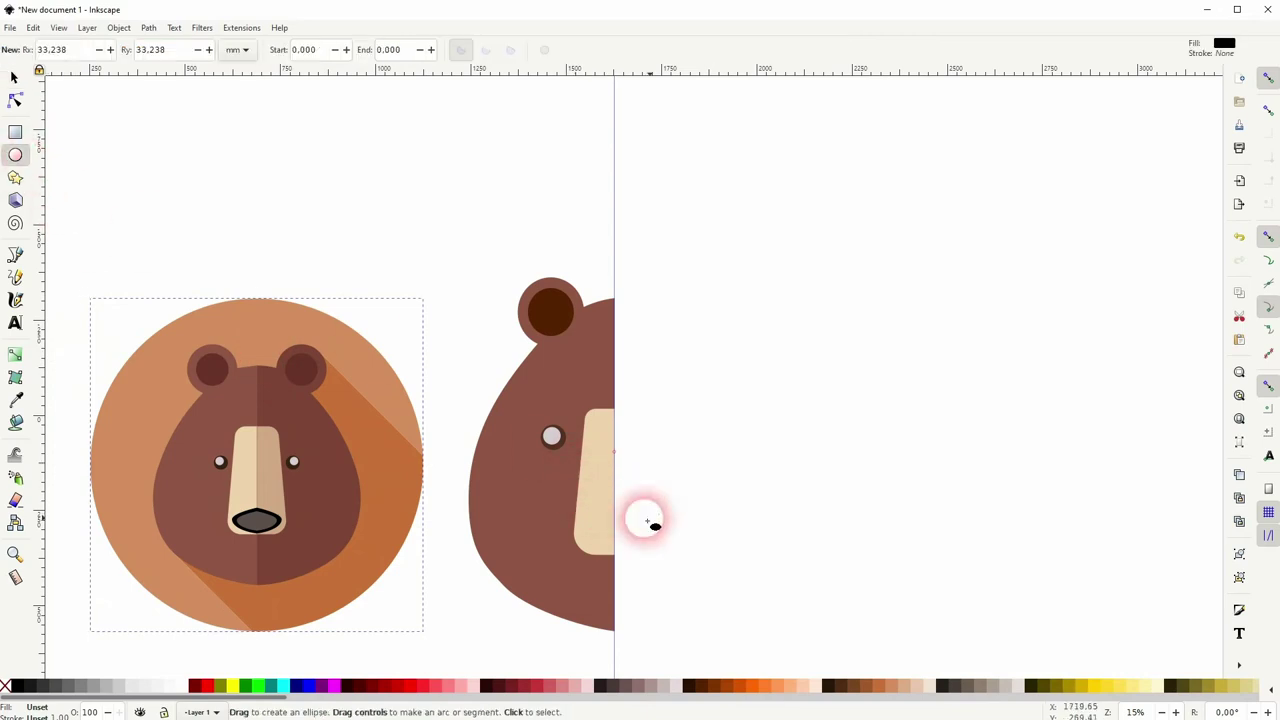
{"action": "left_click", "coordinate": [1268, 77]}
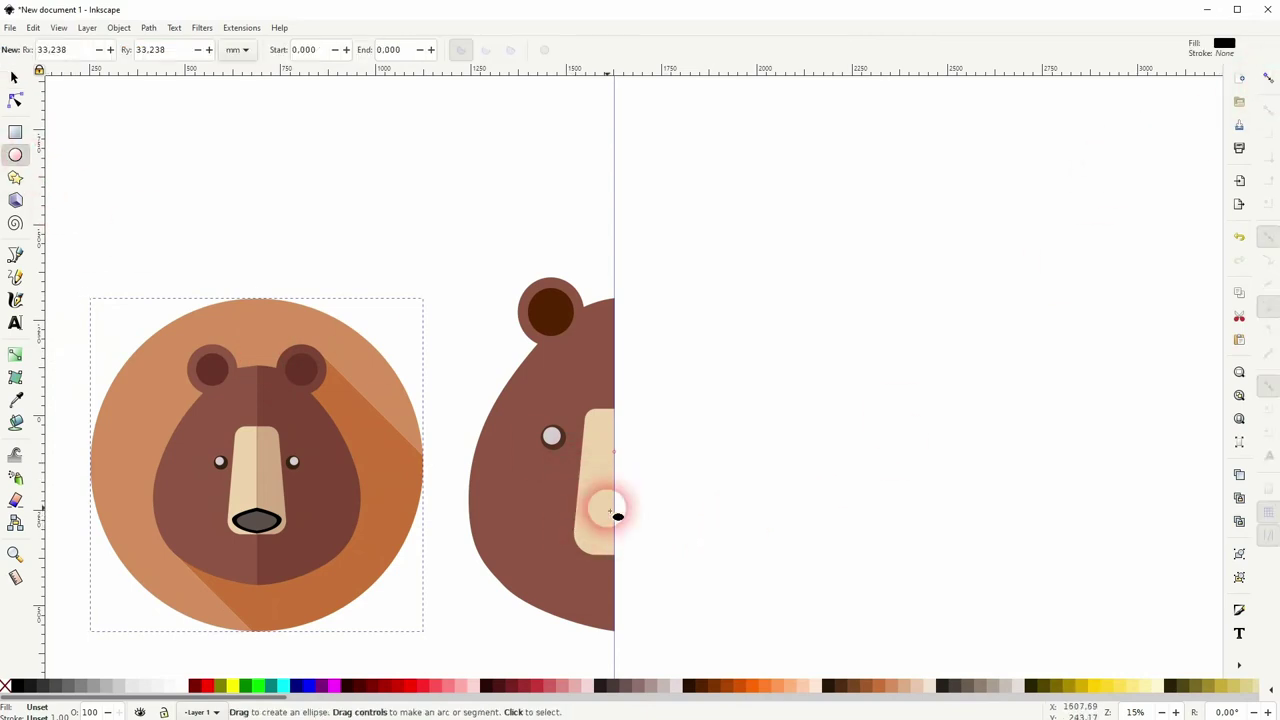
{"action": "left_click_drag", "start_coordinate": [598, 508], "coordinate": [794, 584]}
{"action": "left_click", "coordinate": [14, 77]}
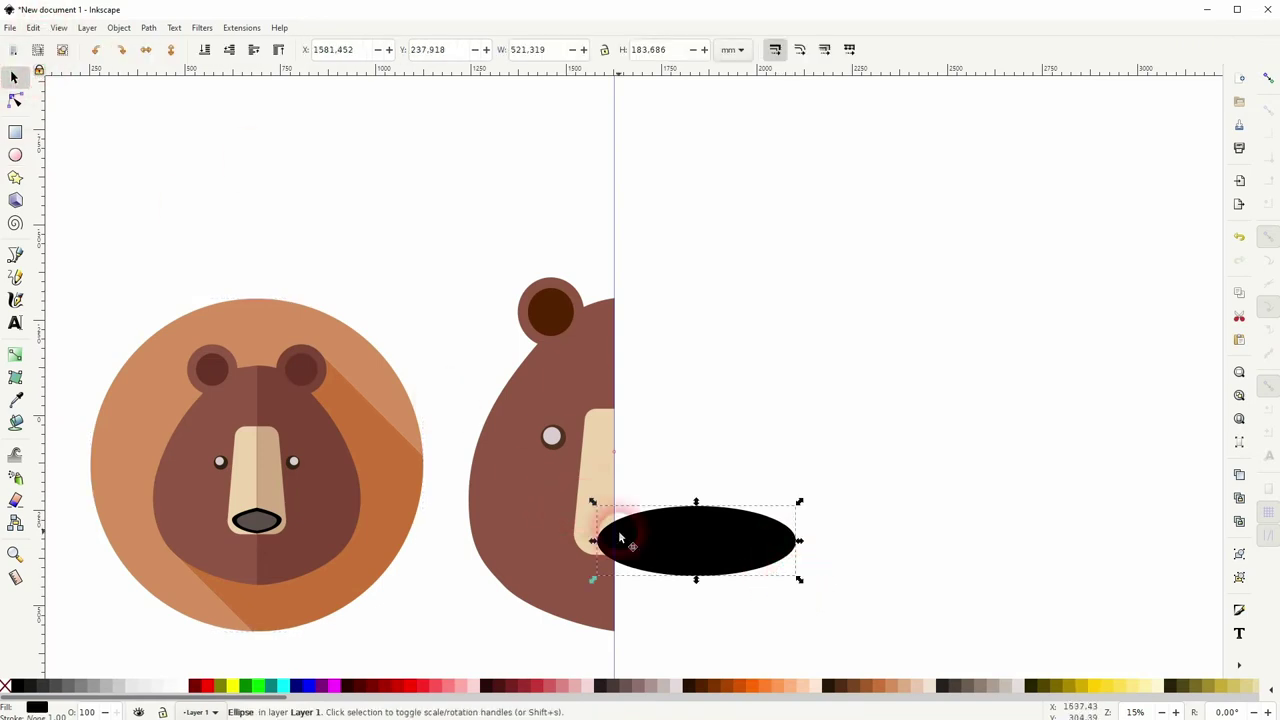
{"action": "left_click_drag", "start_coordinate": [620, 540], "coordinate": [685, 540]}
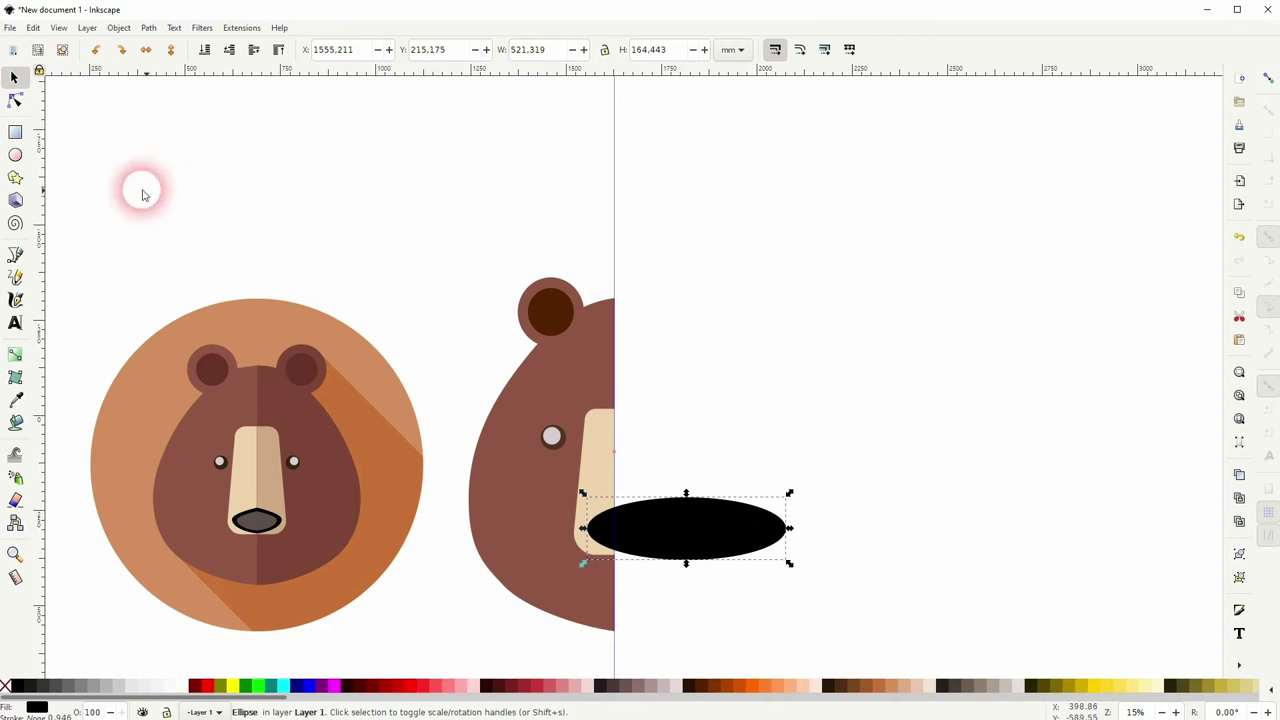
Step: Cover the right half with a rectangle from the centre guide and subtract it with Path > Difference
{"action": "left_click", "coordinate": [15, 131]}
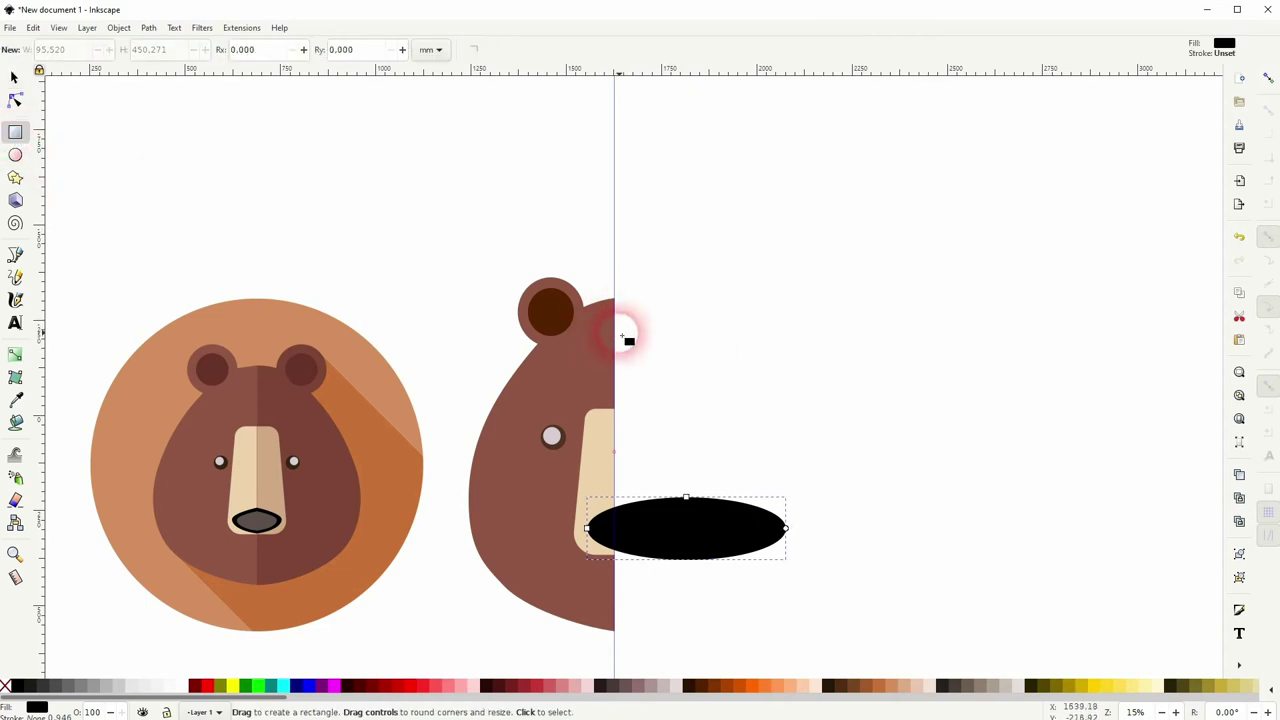
{"action": "left_click", "coordinate": [1268, 78]}
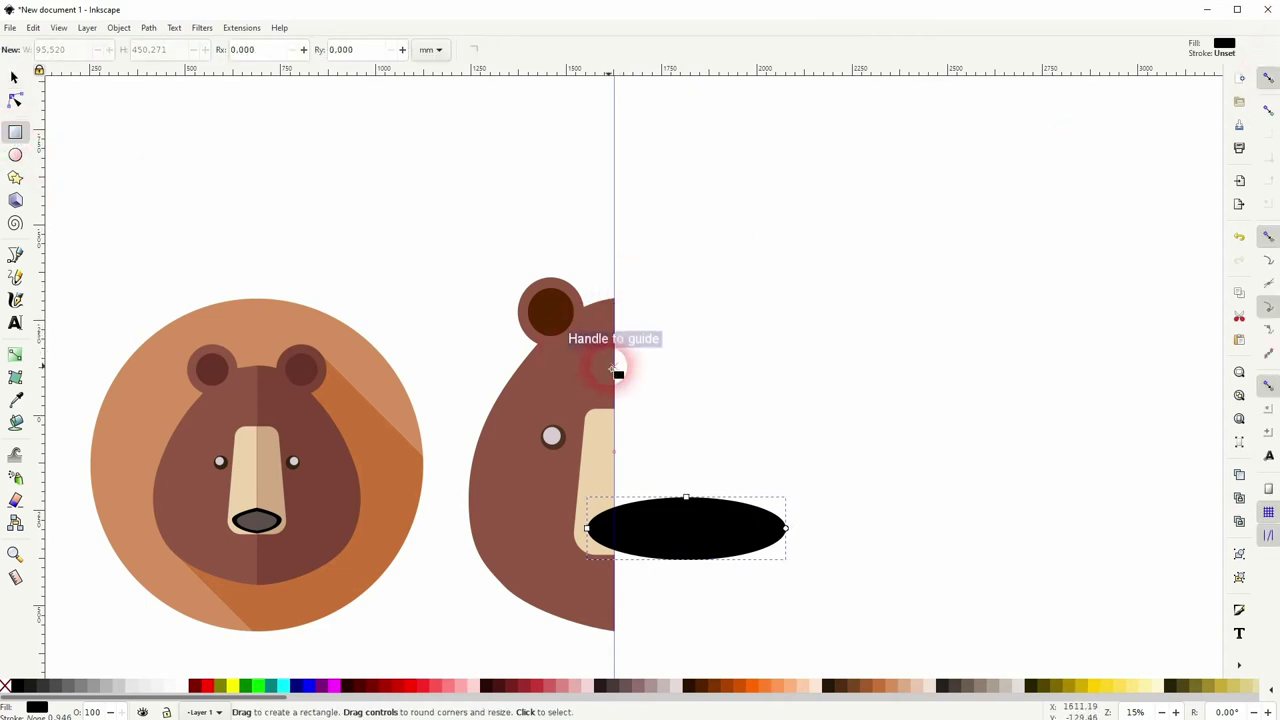
{"action": "mouse_move", "coordinate": [614, 366]}
{"action": "left_mouse_down"}
{"action": "mouse_move", "coordinate": [729, 523]}
{"action": "mouse_move", "coordinate": [771, 660]}
{"action": "left_mouse_up"}
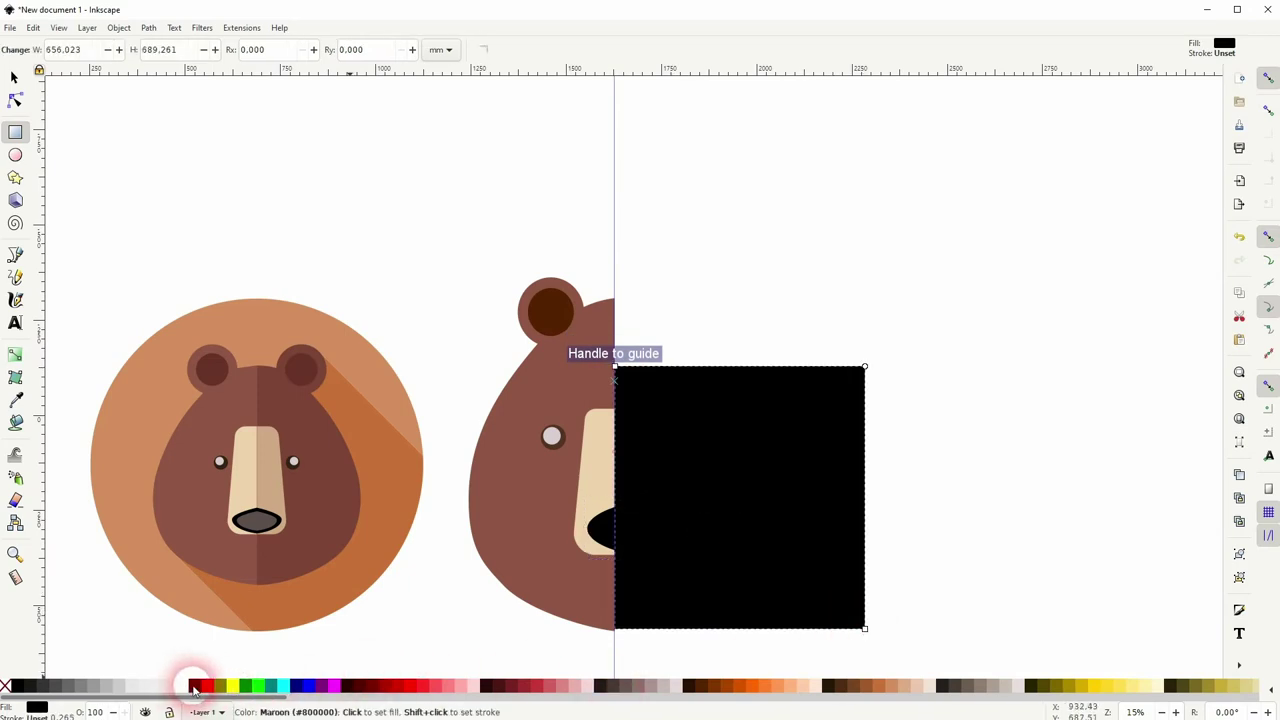
{"action": "left_click", "coordinate": [194, 686]}
{"action": "left_click", "coordinate": [14, 77]}
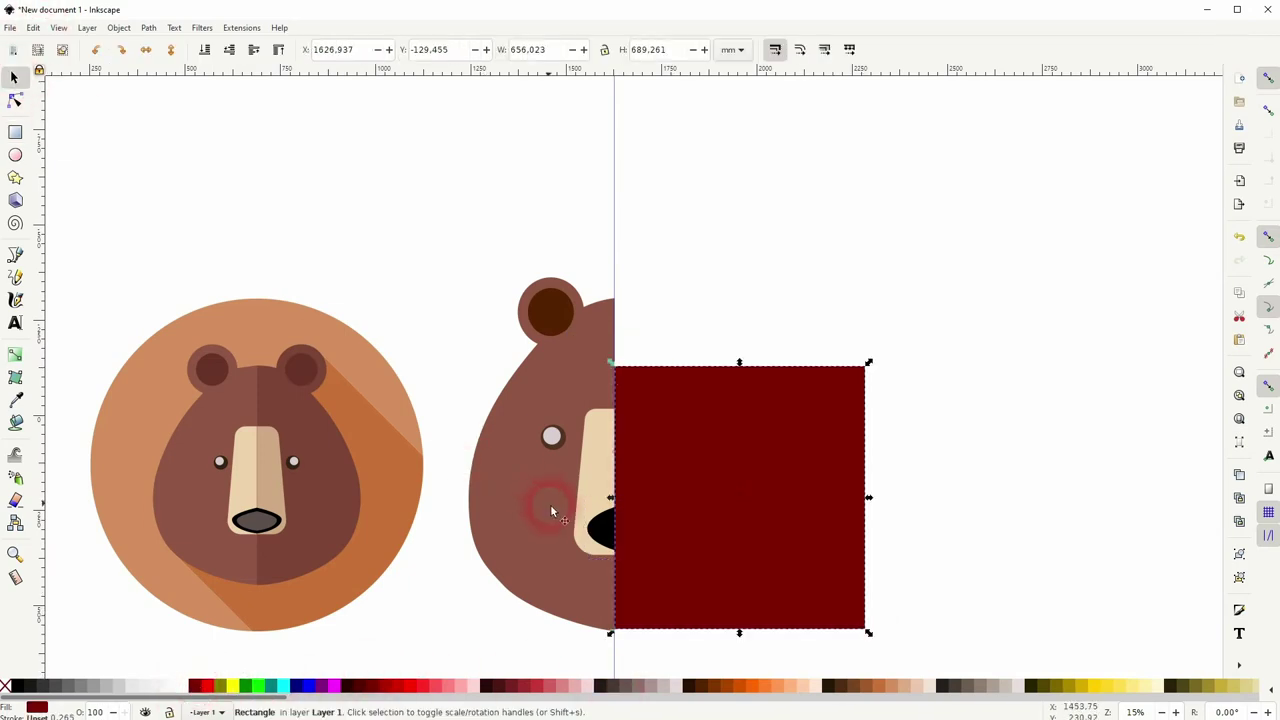
{"action": "left_click", "coordinate": [596, 524], "text": "shift"}
{"action": "left_click_drag", "start_coordinate": [745, 530], "coordinate": [1006, 449]}
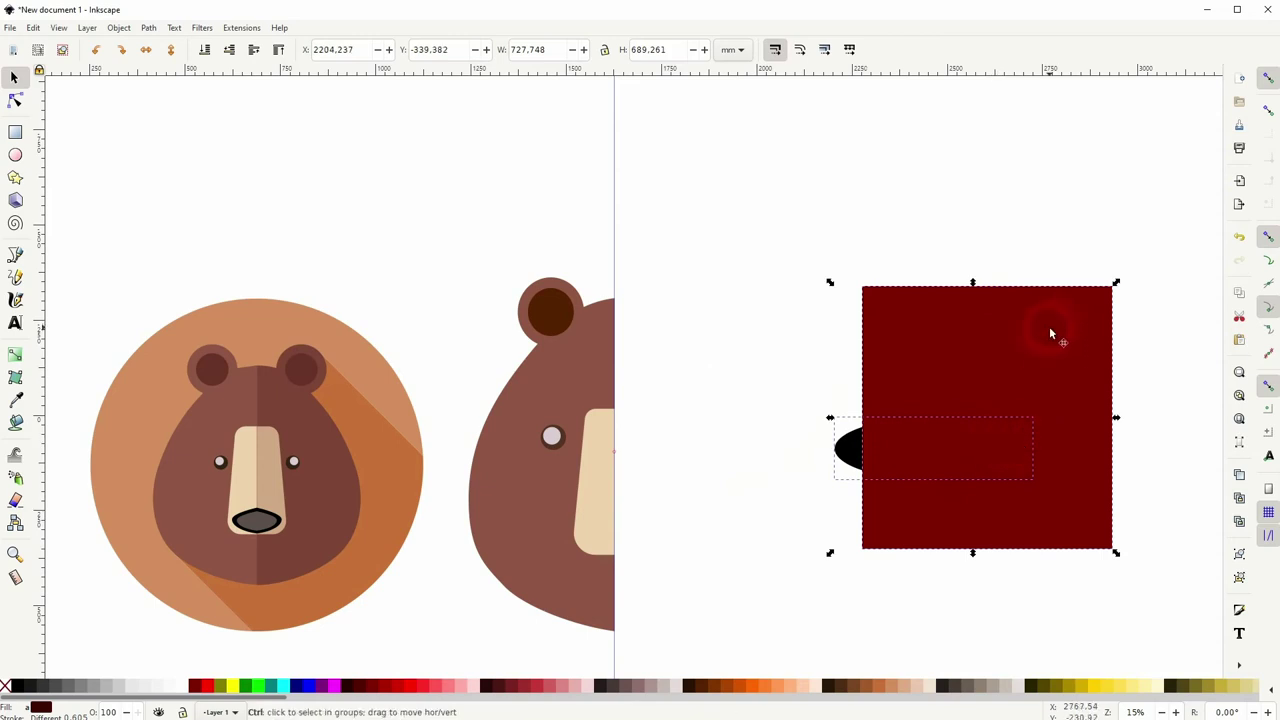
{"action": "key", "text": "ctrl+z"}
{"action": "left_click", "coordinate": [148, 27]}
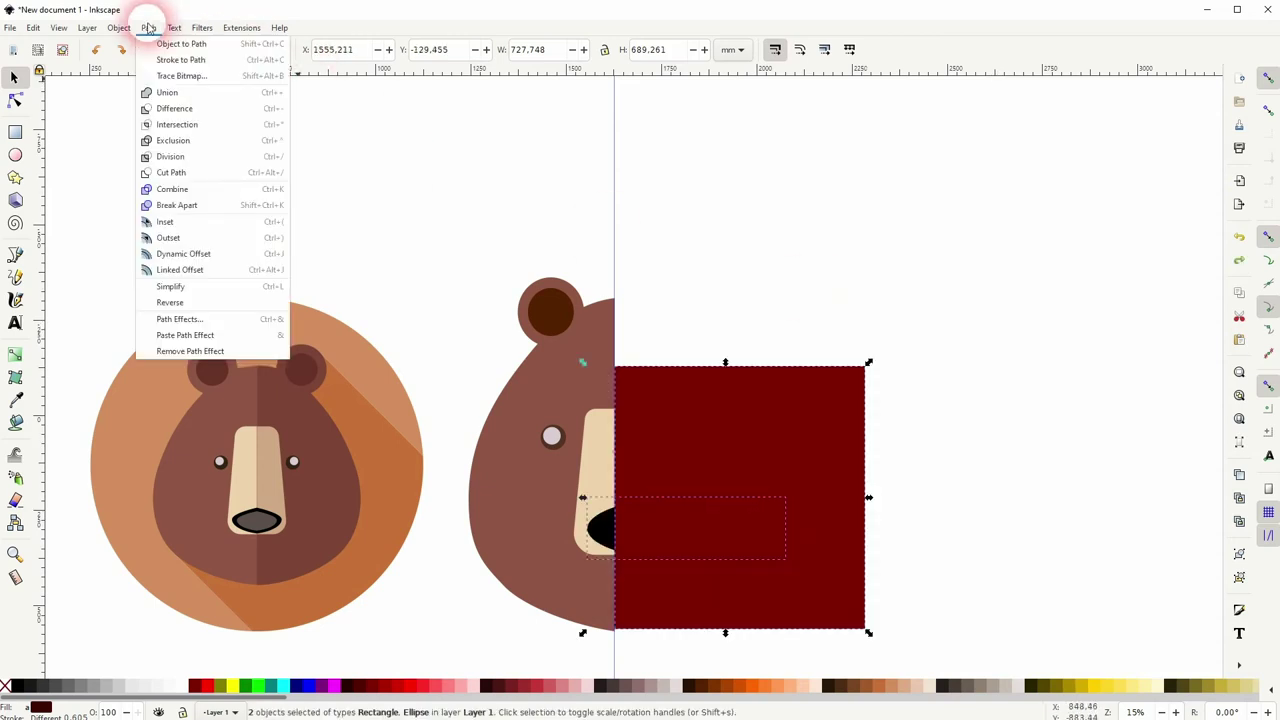
{"action": "left_click", "coordinate": [177, 106]}
{"action": "left_click", "coordinate": [860, 333]}
Step: Reshape the black half-ellipse mouth, widening it left and trimming its top and bottom
{"action": "scroll", "coordinate": [626, 577], "scroll_direction": "up", "scroll_amount": 2}
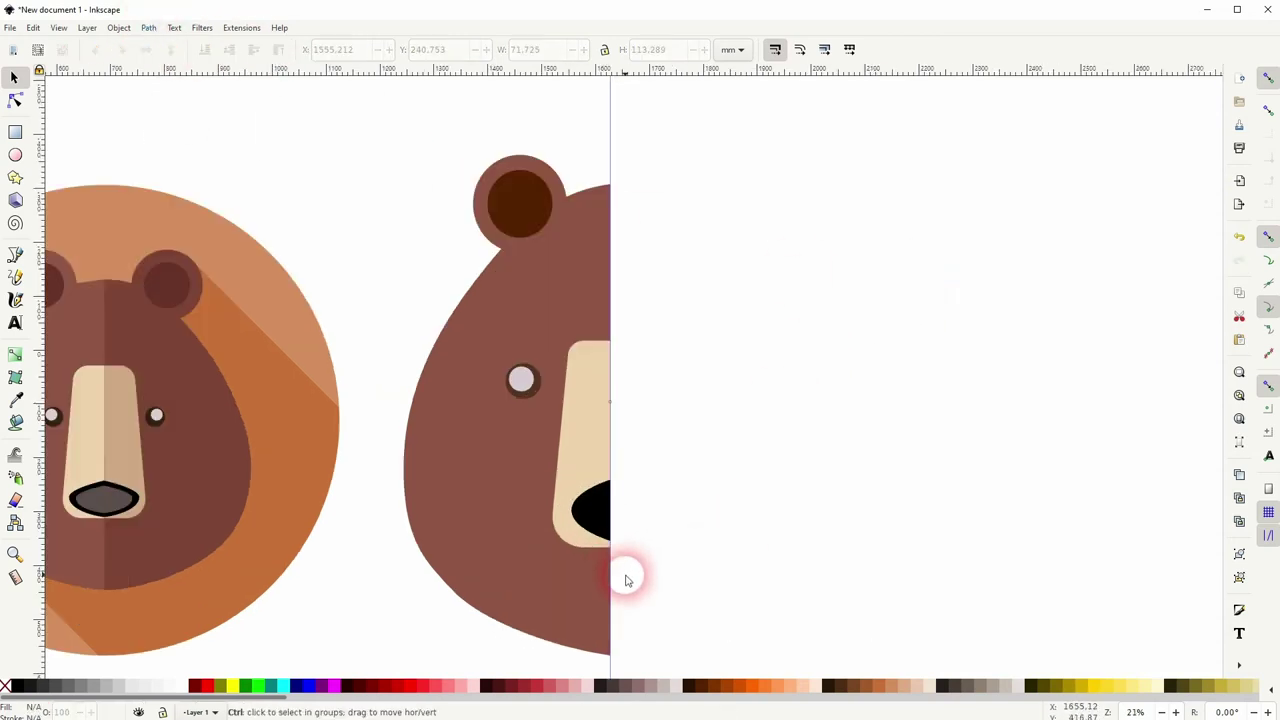
{"action": "left_click", "coordinate": [586, 485]}
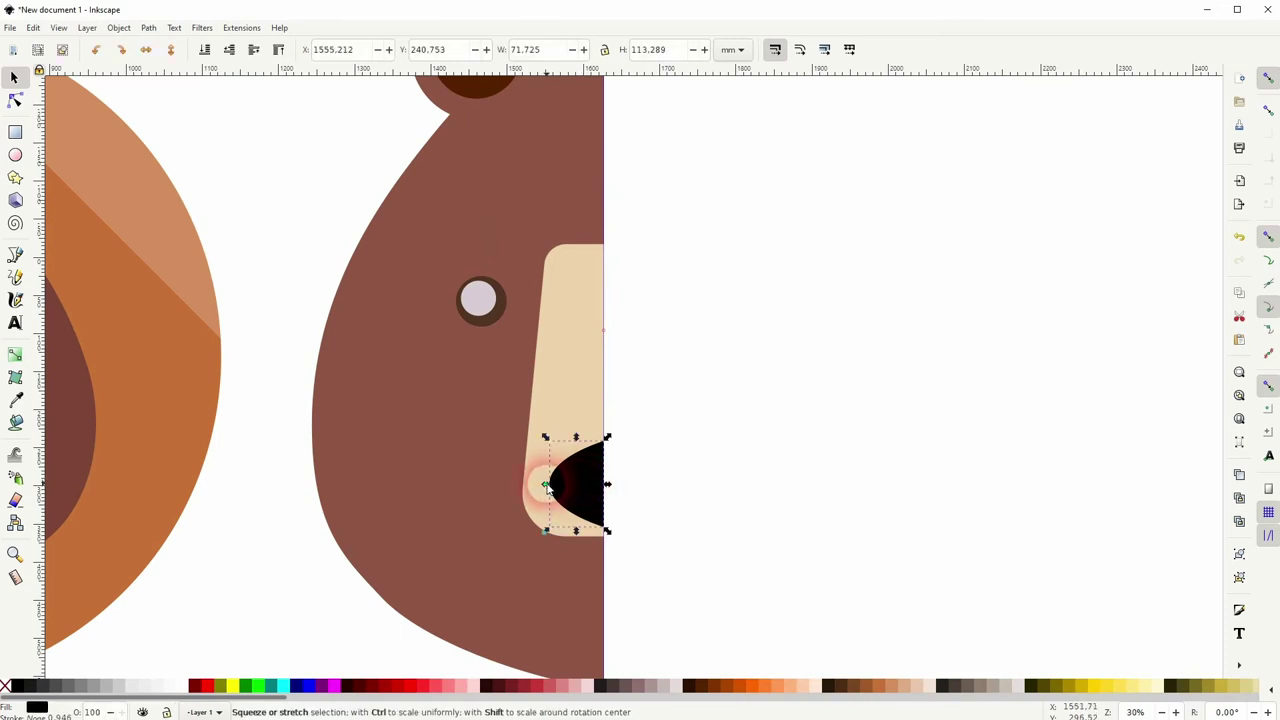
{"action": "left_click_drag", "start_coordinate": [546, 486], "coordinate": [538, 487]}
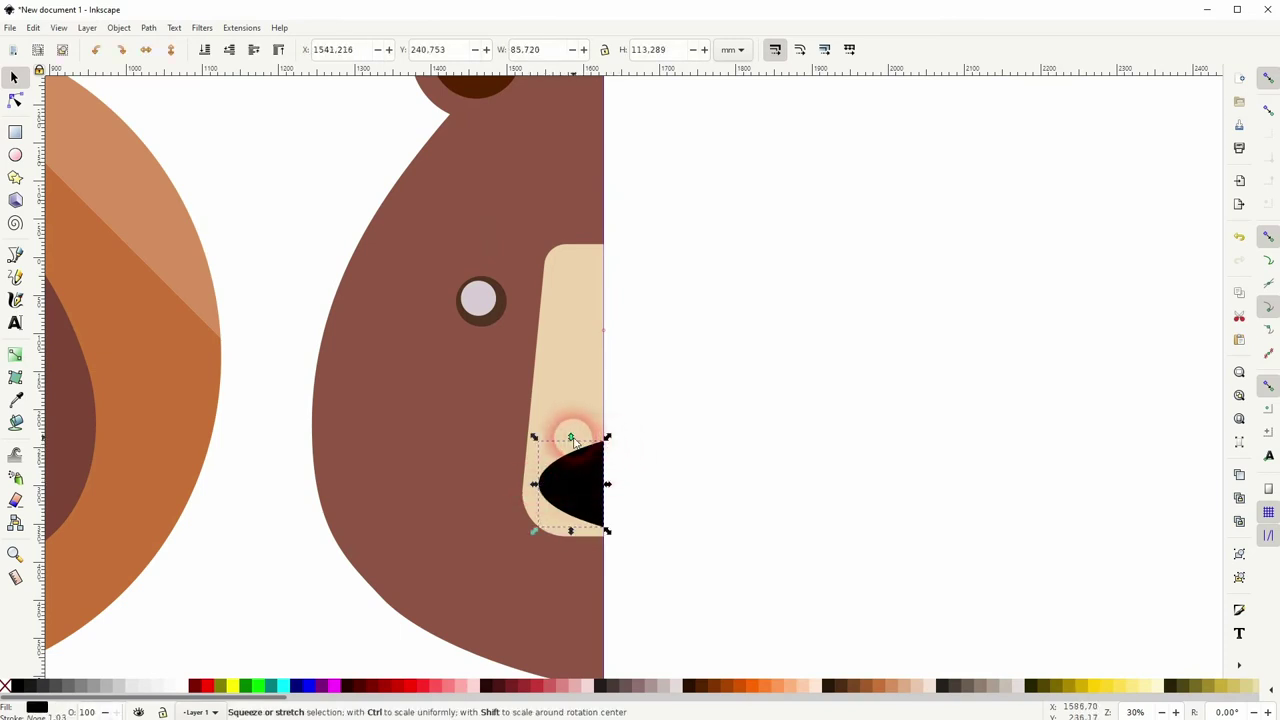
{"action": "left_click_drag", "start_coordinate": [569, 434], "coordinate": [572, 445]}
{"action": "left_click_drag", "start_coordinate": [572, 531], "coordinate": [571, 523]}
{"action": "left_click", "coordinate": [740, 486]}
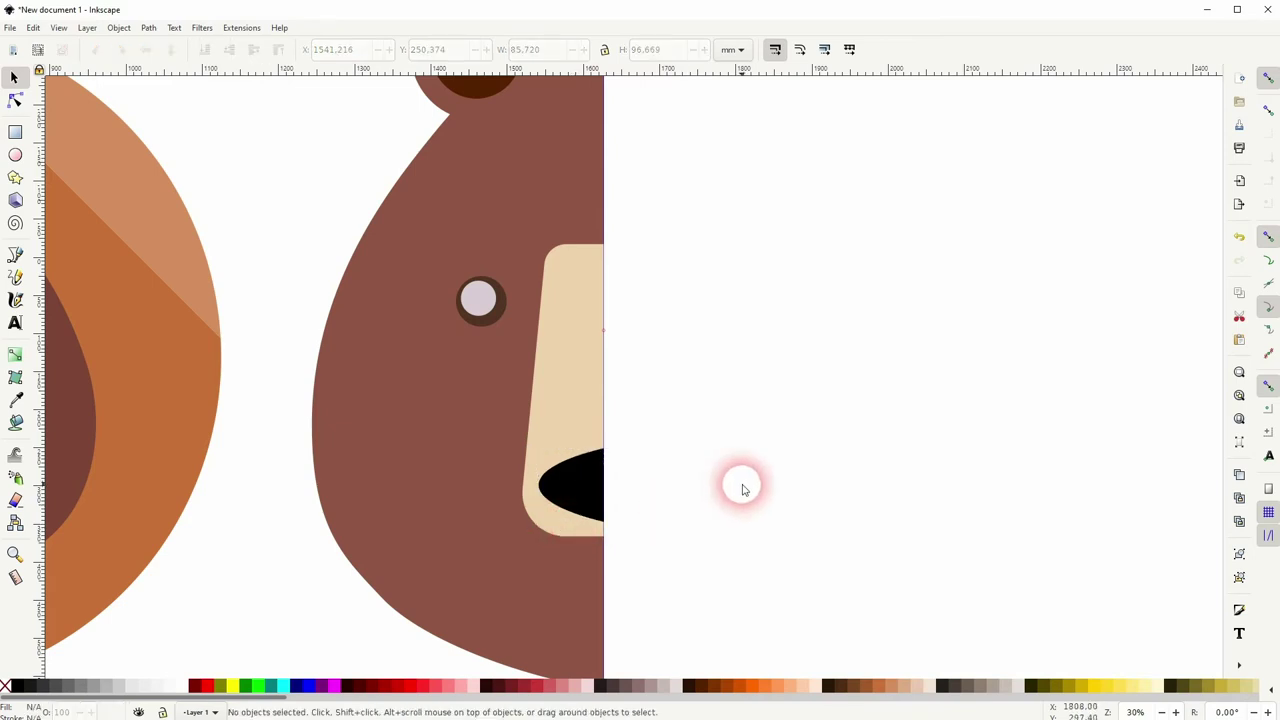
Step: Recolour the nose copy dark red and scale it down inside the black outline
{"action": "left_click_drag", "start_coordinate": [731, 482], "coordinate": [928, 434]}
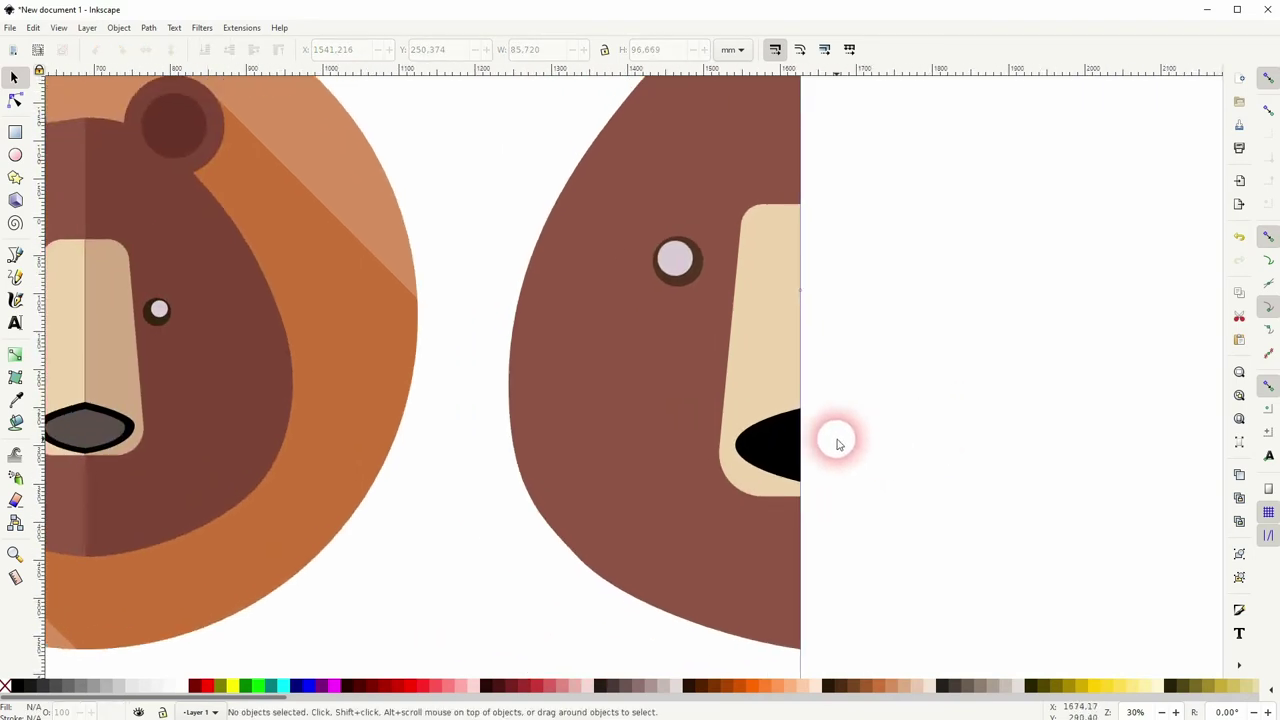
{"action": "left_click", "coordinate": [768, 452]}
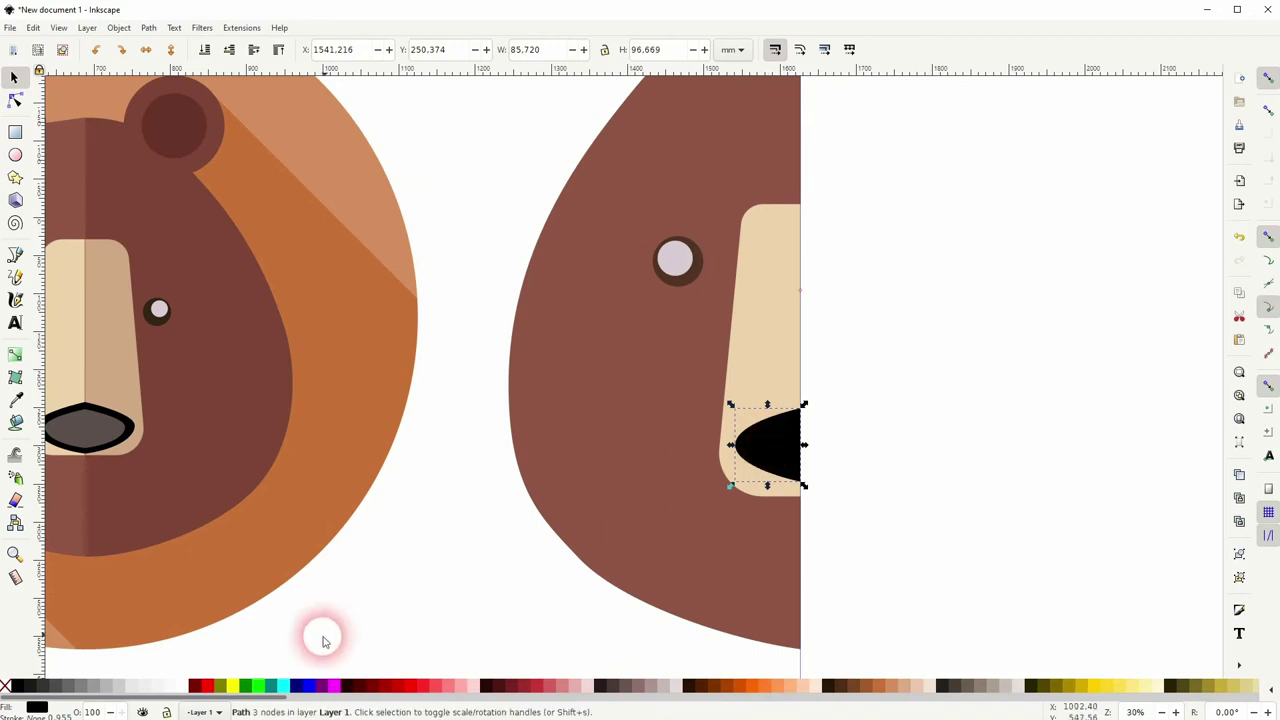
{"action": "left_click", "coordinate": [198, 685]}
{"action": "left_click_drag", "start_coordinate": [731, 445], "coordinate": [750, 455]}
{"action": "left_click_drag", "start_coordinate": [796, 409], "coordinate": [776, 426]}
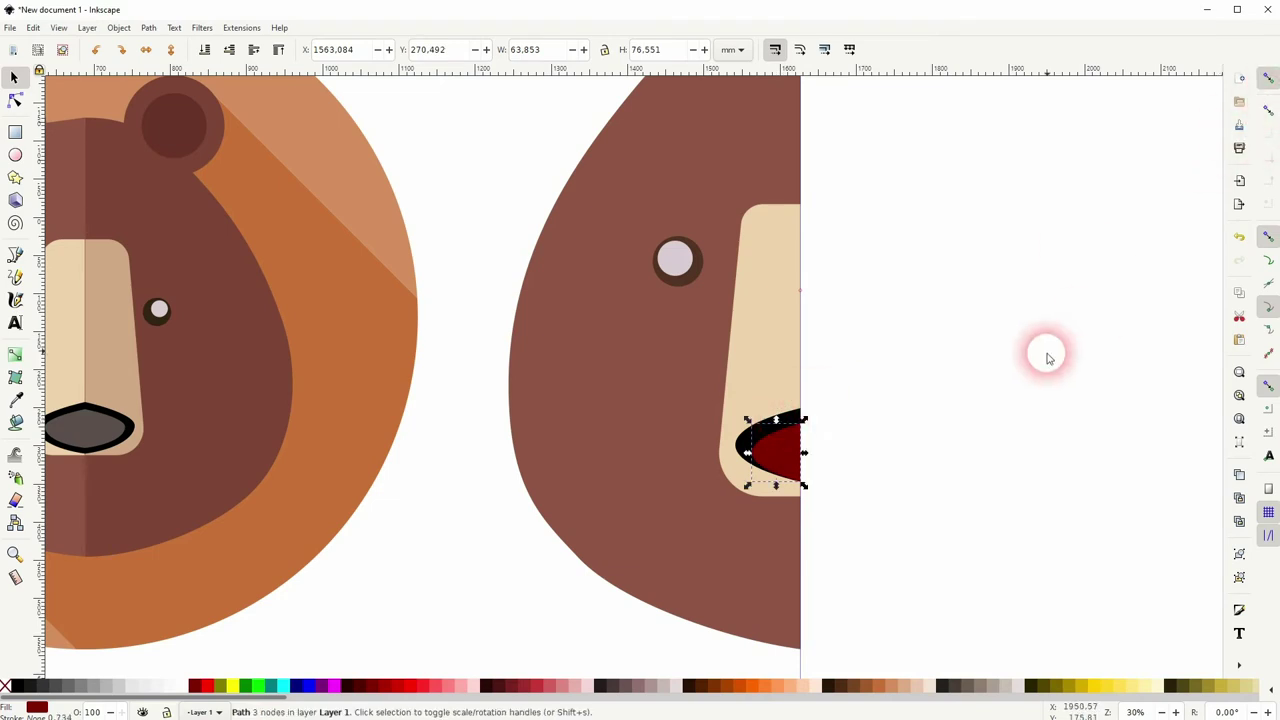
{"action": "scroll", "coordinate": [863, 460], "scroll_direction": "up", "scroll_amount": 3}
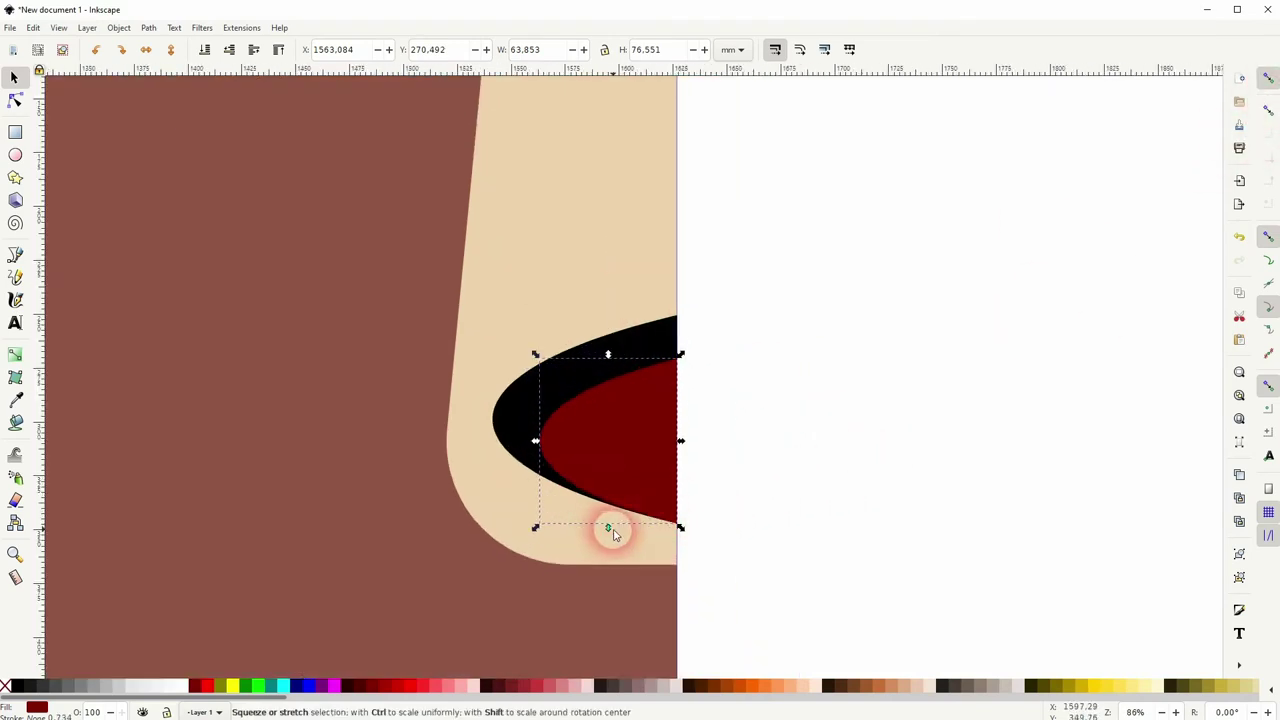
{"action": "left_click_drag", "start_coordinate": [613, 534], "coordinate": [620, 510]}
{"action": "left_click_drag", "start_coordinate": [608, 357], "coordinate": [608, 345]}
{"action": "scroll", "coordinate": [790, 451], "scroll_direction": "down", "scroll_amount": 4}
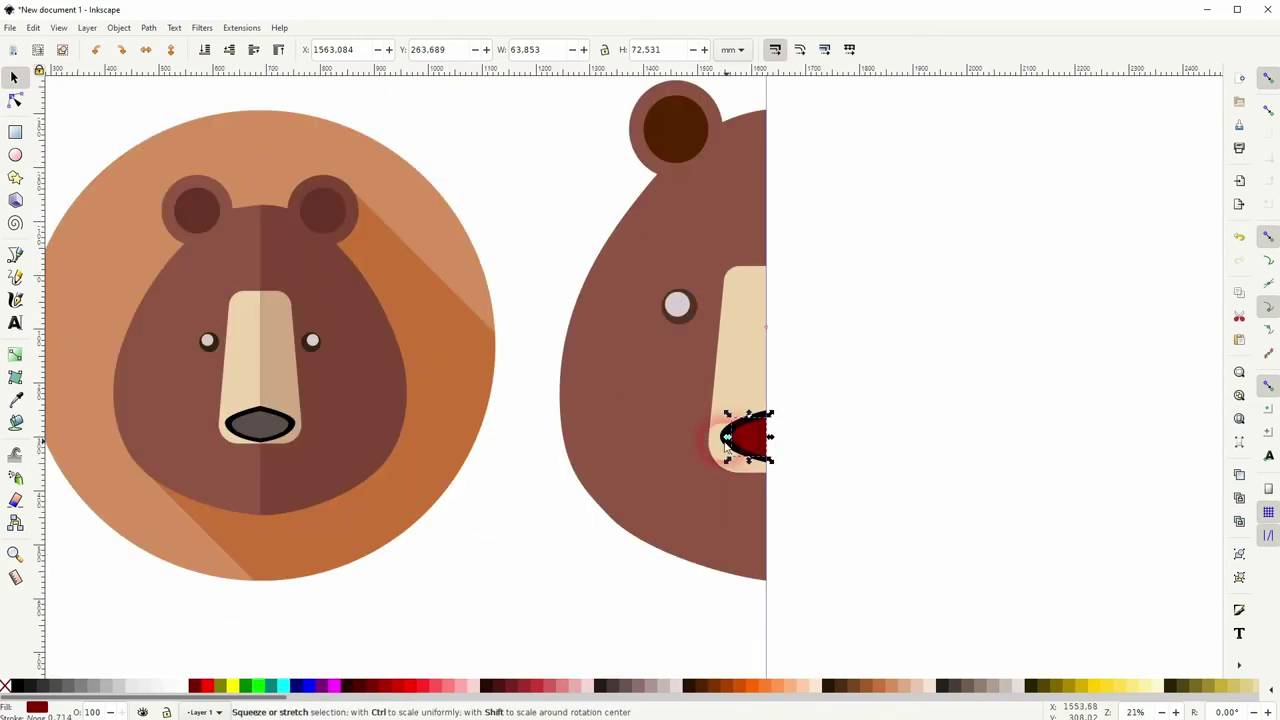
Step: Sample the reference nose's grey onto the inner shape and its black onto the outline
{"action": "key", "text": "d"}
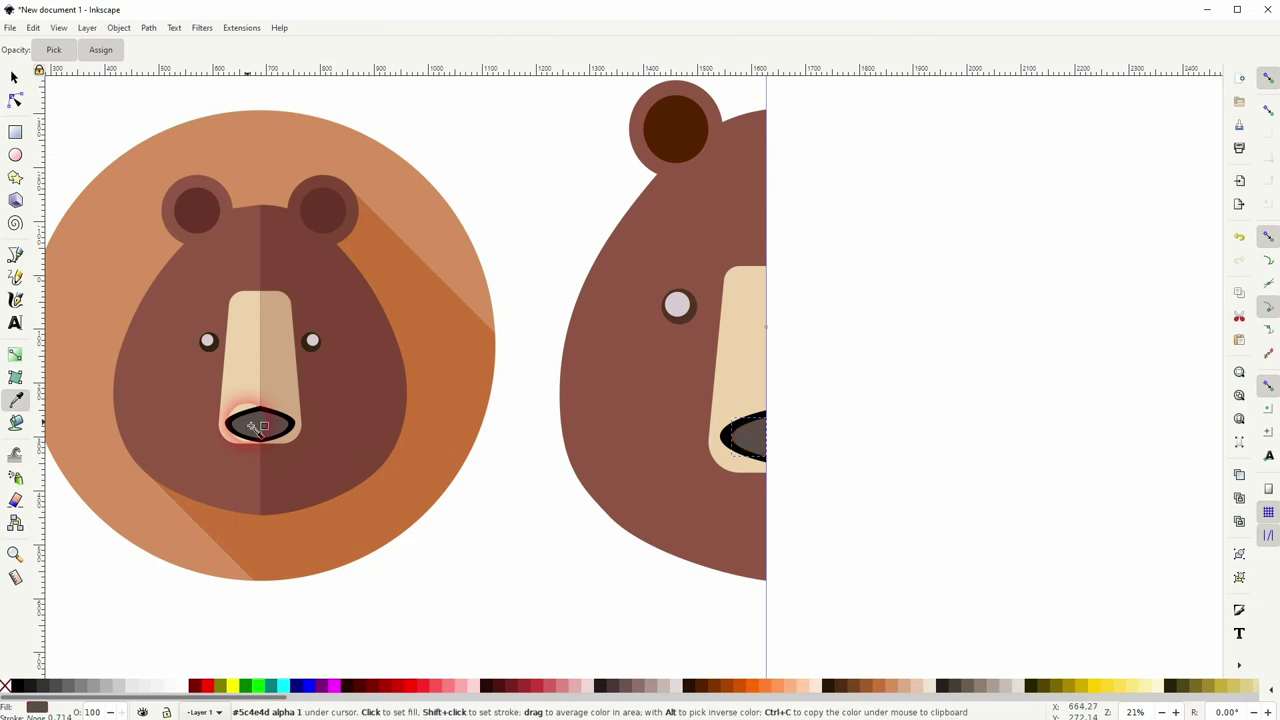
{"action": "key", "text": "s"}
{"action": "left_click", "coordinate": [891, 417]}
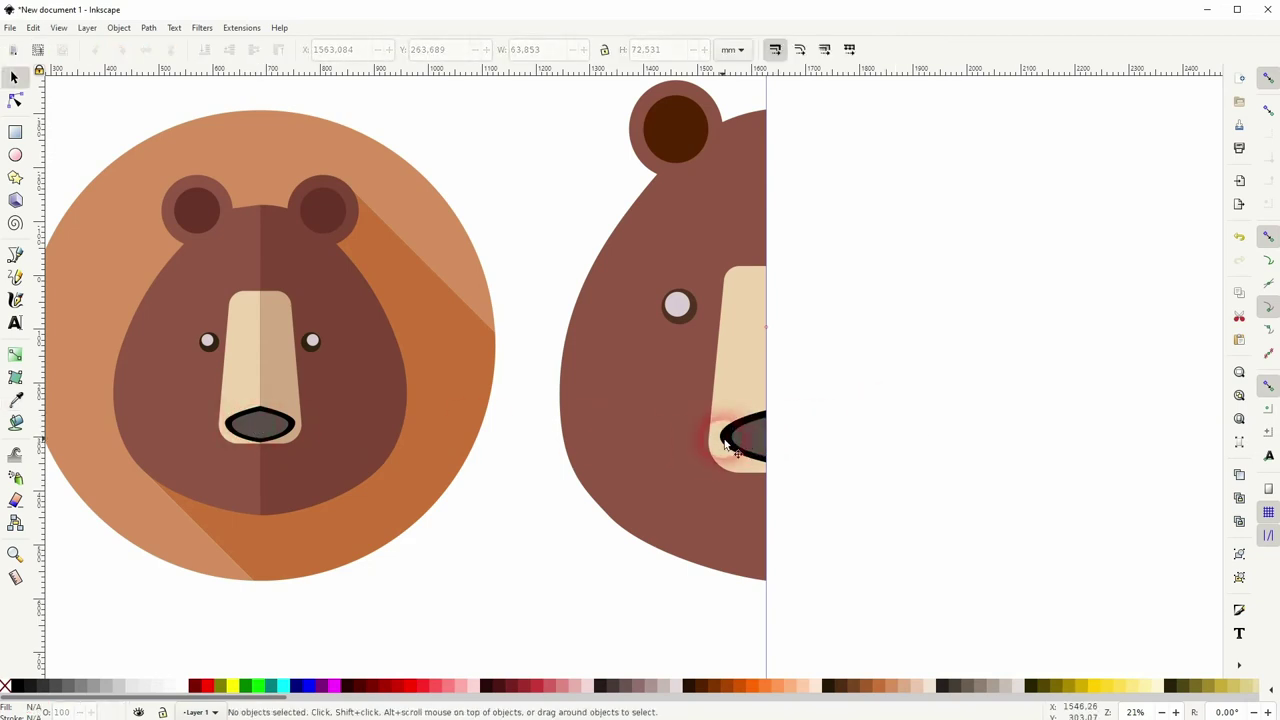
{"action": "left_click", "coordinate": [727, 440]}
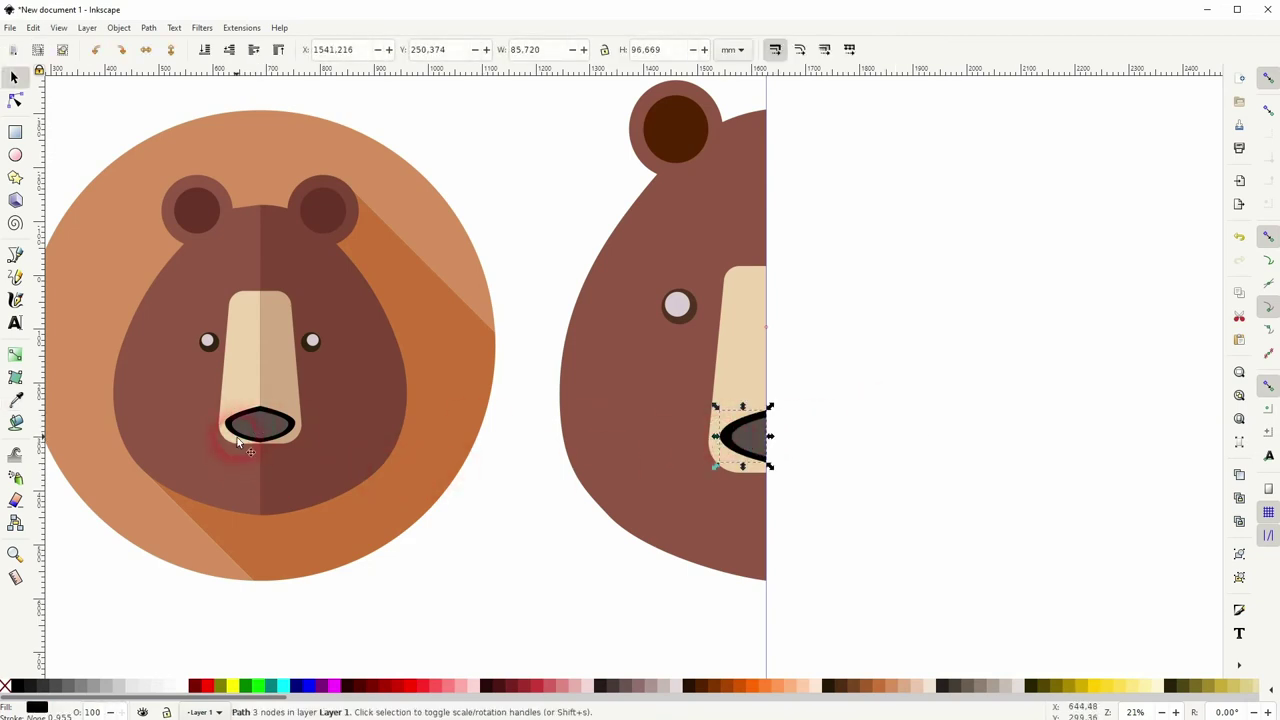
{"action": "key", "text": "d"}
{"action": "scroll", "coordinate": [232, 425], "scroll_direction": "up", "scroll_amount": 2, "text": "ctrl"}
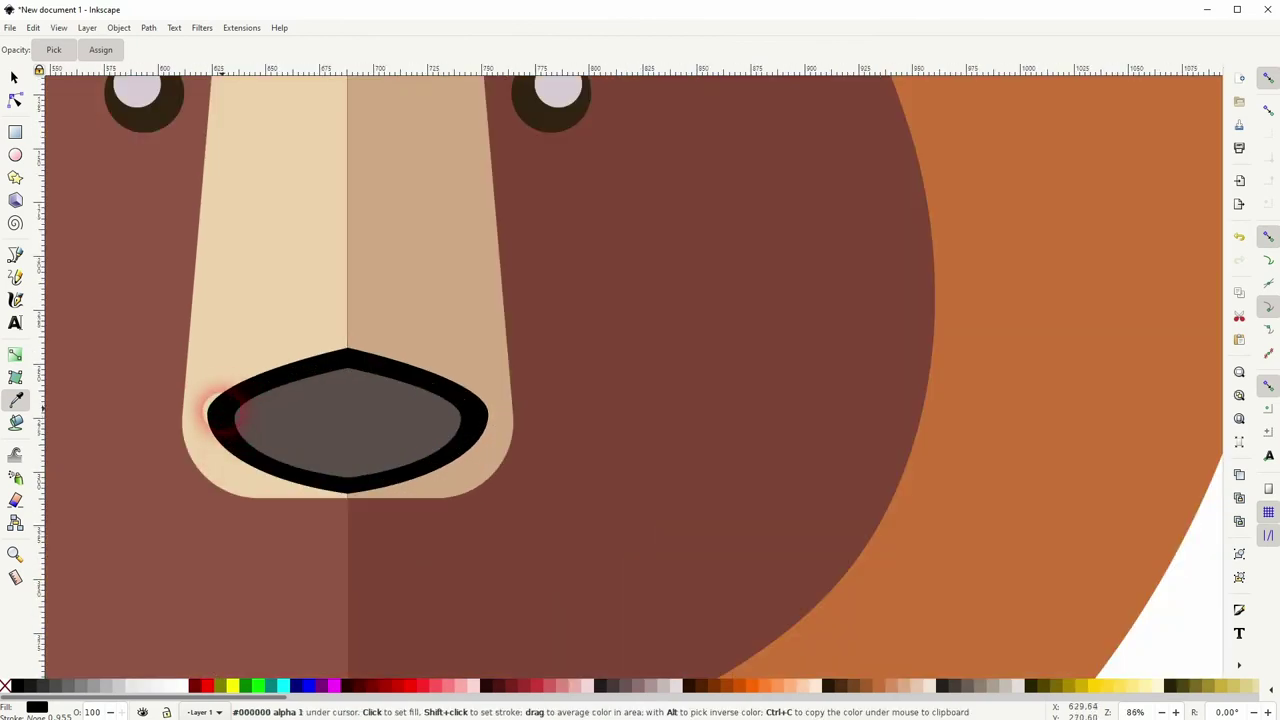
{"action": "left_click", "coordinate": [14, 77]}
{"action": "left_click", "coordinate": [445, 308]}
{"action": "scroll", "coordinate": [823, 528], "scroll_direction": "down", "scroll_amount": 4, "text": "ctrl"}
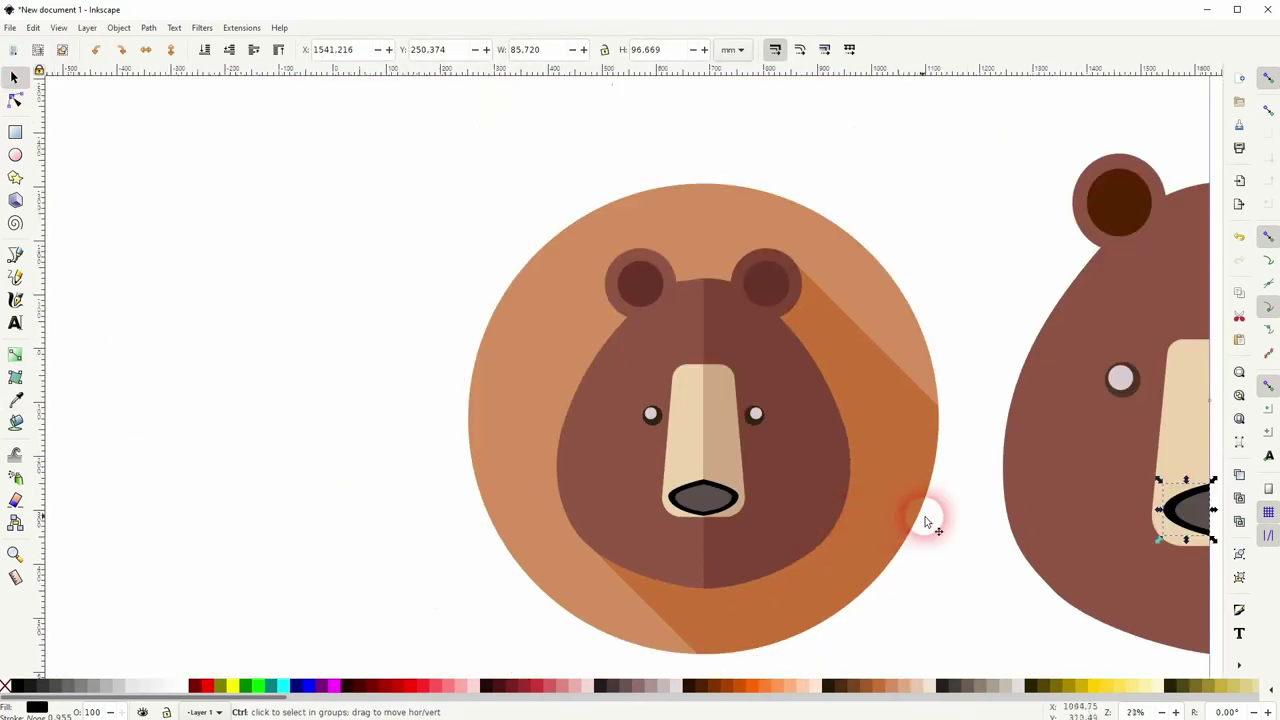
{"action": "left_click_drag", "start_coordinate": [923, 517], "coordinate": [586, 477]}
Step: Scale the eye's ring and highlight together to about 91%, 54.107 × 54.107 mm
{"action": "left_click", "coordinate": [990, 444]}
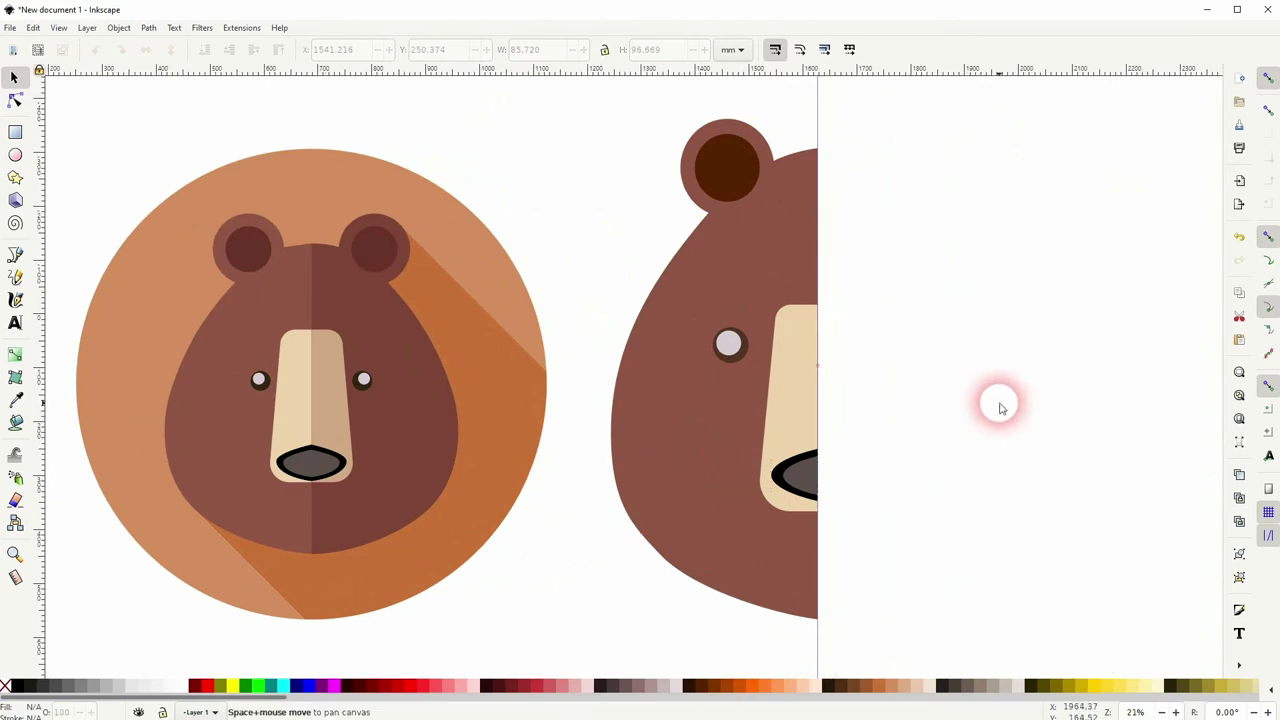
{"action": "left_click_drag", "start_coordinate": [997, 403], "coordinate": [966, 403]}
{"action": "scroll", "coordinate": [966, 403], "scroll_direction": "down", "scroll_amount": 1, "text": "ctrl"}
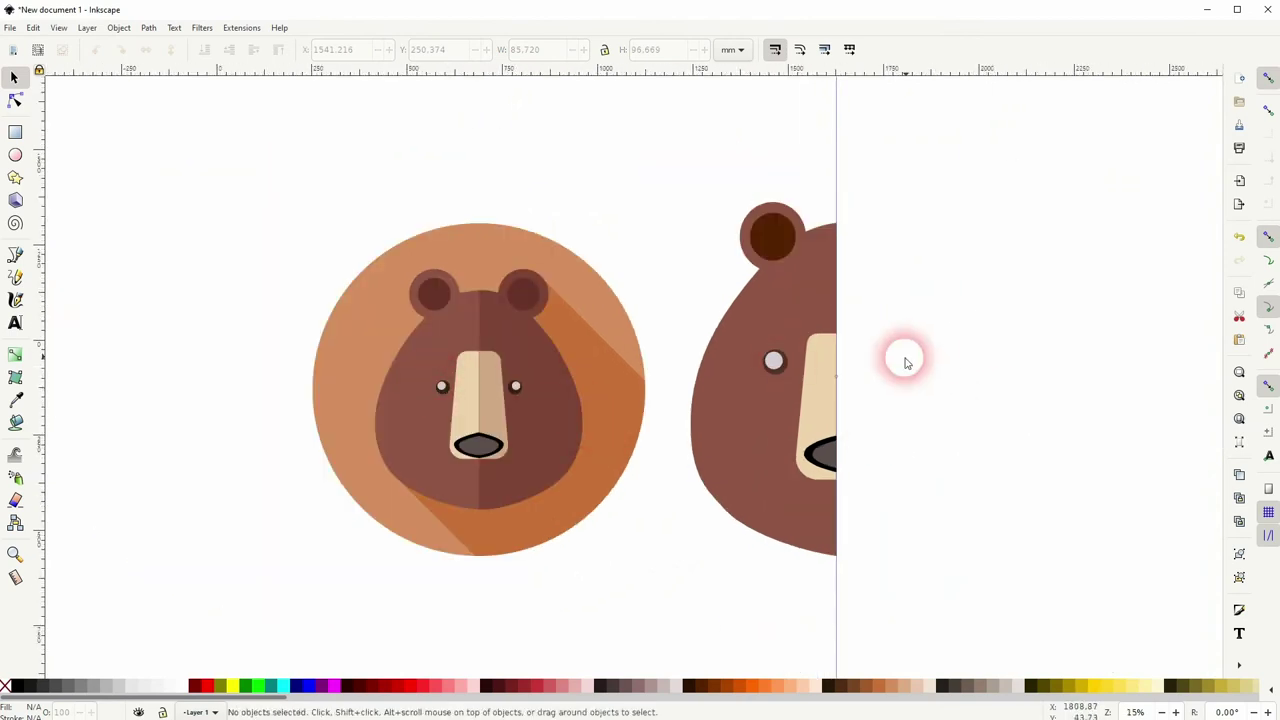
{"action": "scroll", "coordinate": [770, 370], "scroll_direction": "up", "scroll_amount": 5, "text": "ctrl"}
{"action": "left_click", "coordinate": [780, 373]}
{"action": "left_click", "coordinate": [780, 373], "text": "shift"}
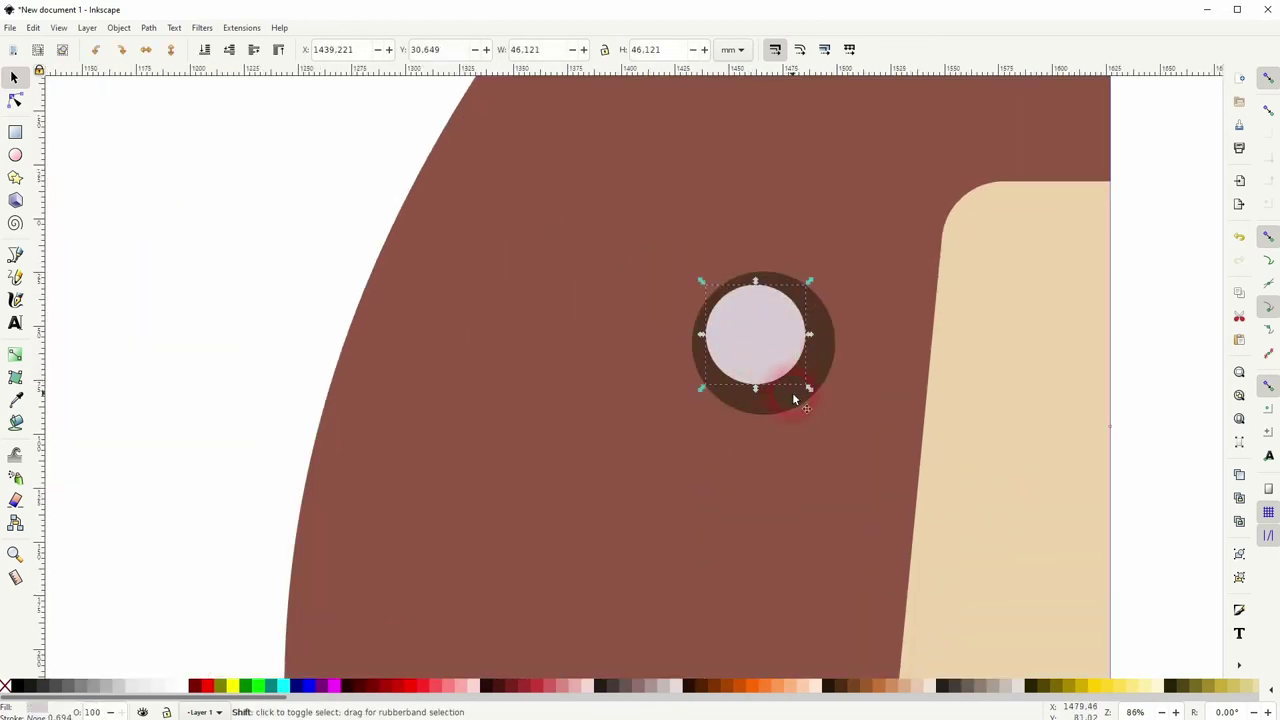
{"action": "left_click_drag", "start_coordinate": [689, 343], "coordinate": [705, 349]}
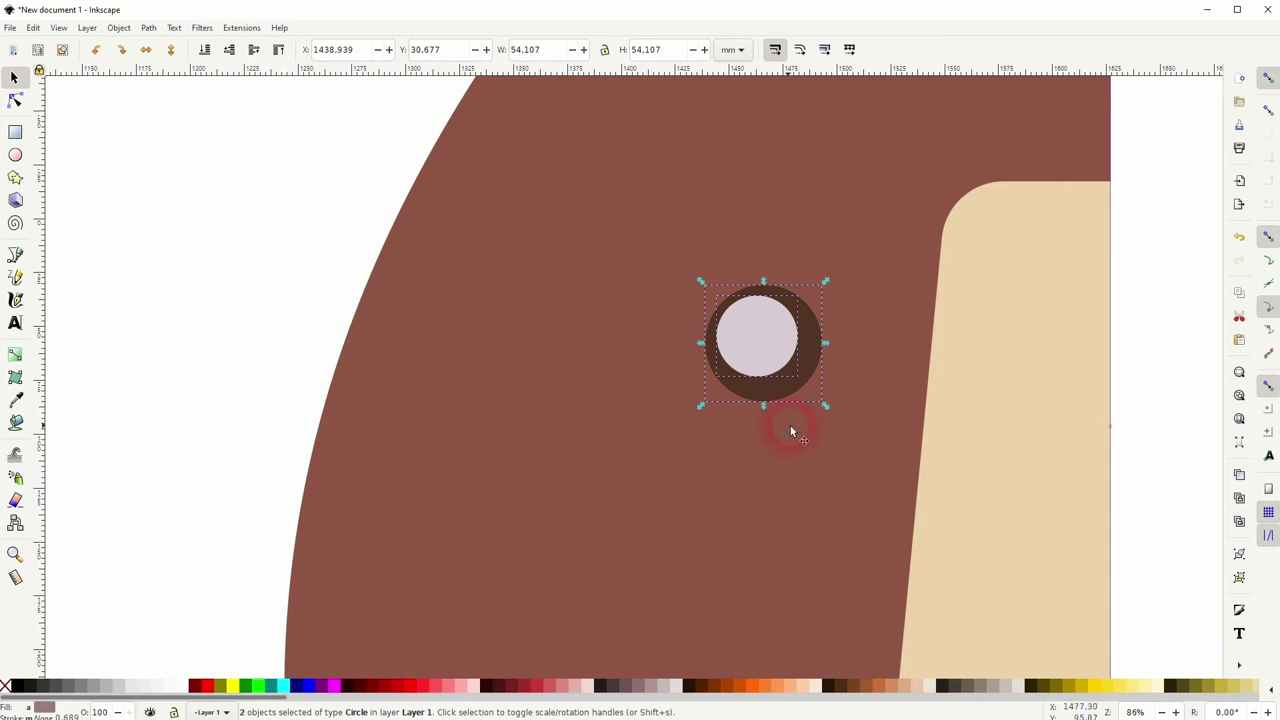
{"action": "left_click", "coordinate": [246, 263]}
{"action": "scroll", "coordinate": [418, 428], "scroll_direction": "down", "scroll_amount": 3, "text": "ctrl"}
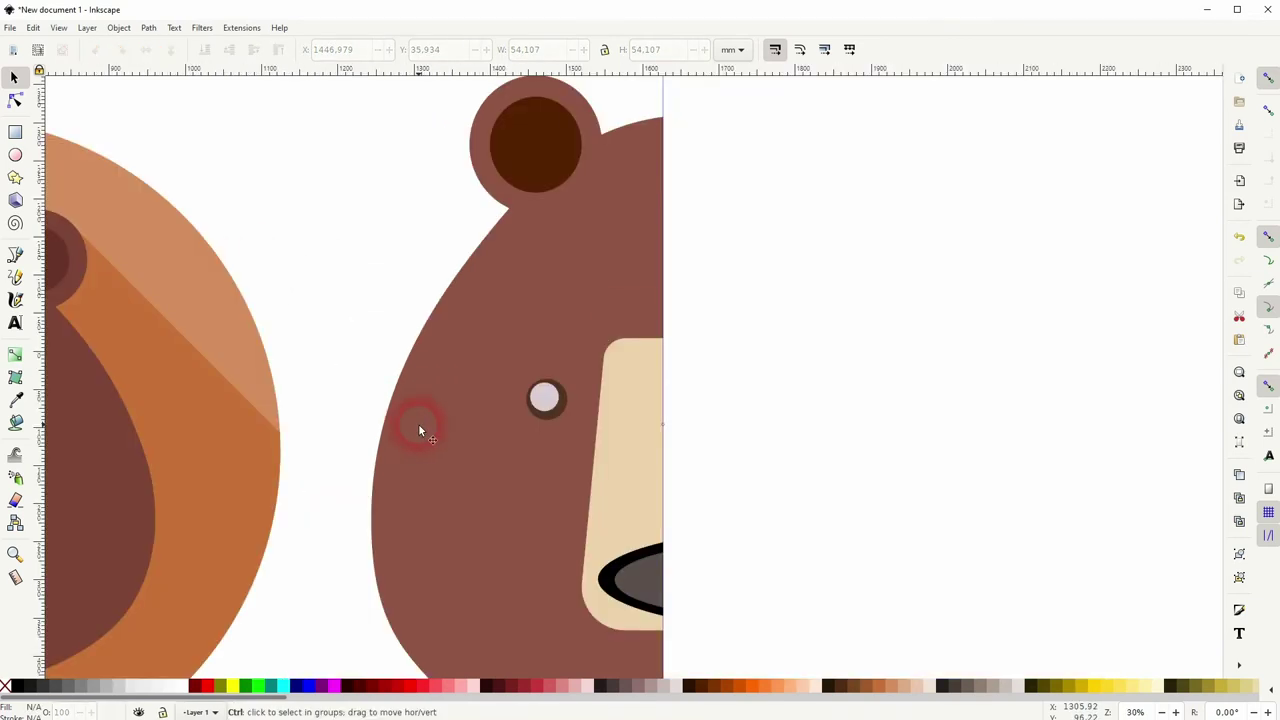
{"action": "scroll", "coordinate": [418, 426], "scroll_direction": "down", "scroll_amount": 2, "text": "ctrl"}
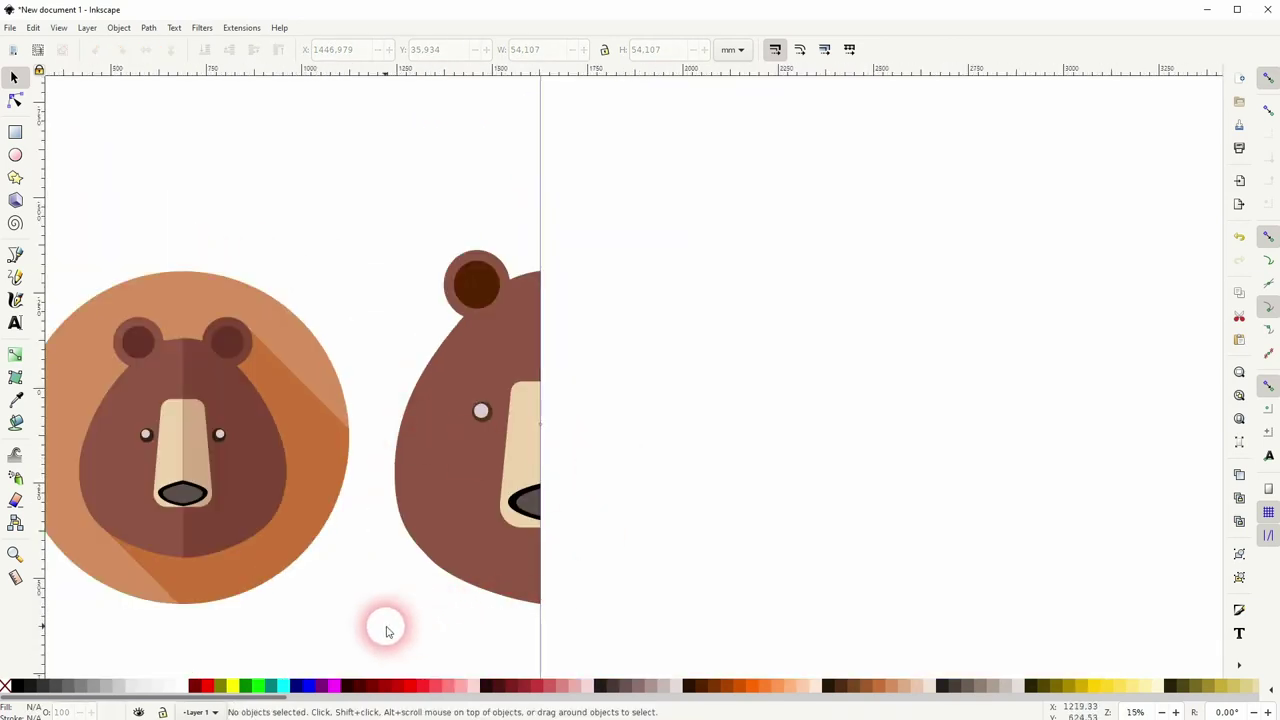
Step: Duplicate the half head, flip the copy horizontally and join it at the centre line
{"action": "left_click_drag", "start_coordinate": [380, 633], "coordinate": [697, 180]}
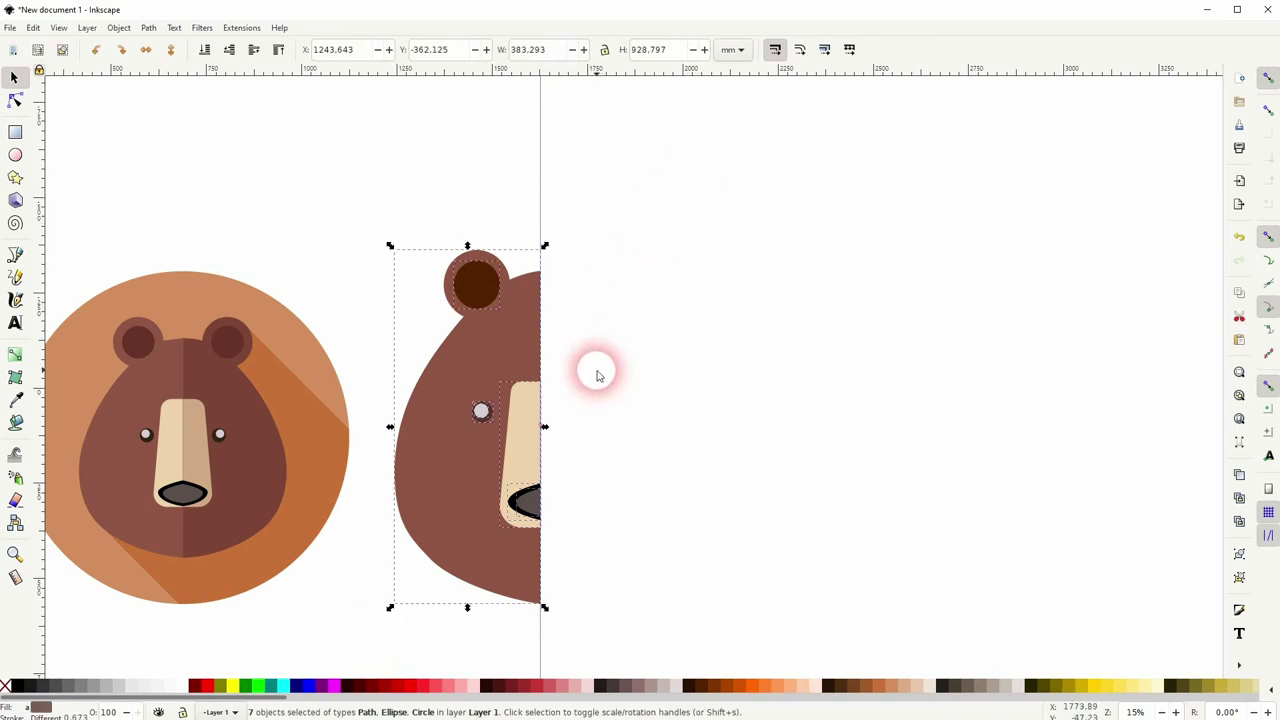
{"action": "key", "text": "ctrl+d"}
{"action": "left_click_drag", "start_coordinate": [434, 388], "coordinate": [668, 389]}
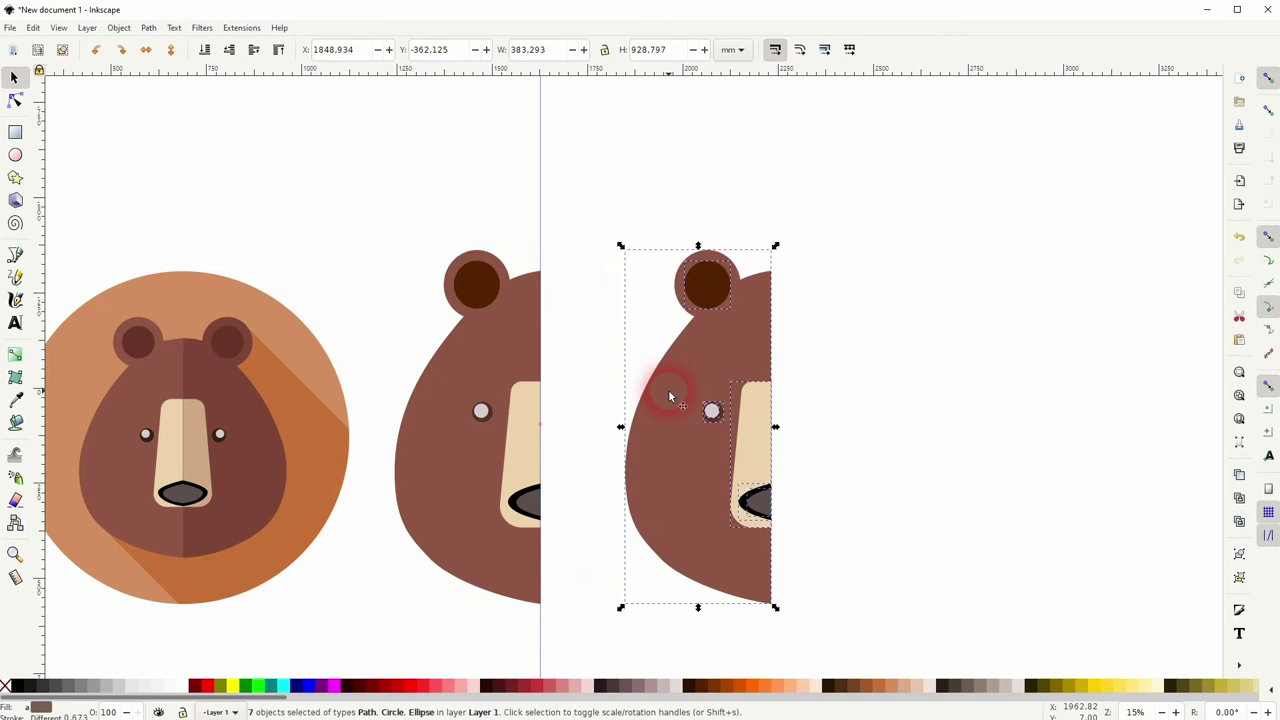
{"action": "left_click", "coordinate": [146, 49]}
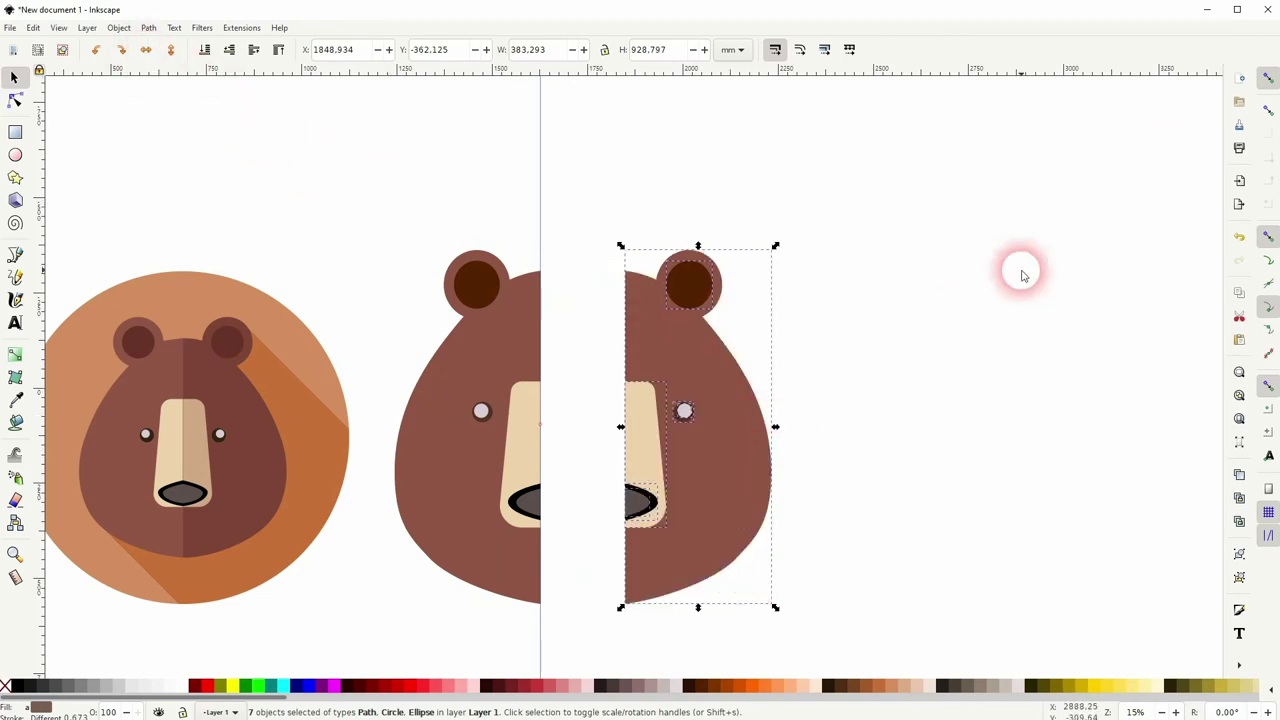
{"action": "left_click_drag", "start_coordinate": [698, 463], "coordinate": [614, 462]}
{"action": "left_click", "coordinate": [786, 463]}
{"action": "left_click_drag", "start_coordinate": [670, 492], "coordinate": [840, 457]}
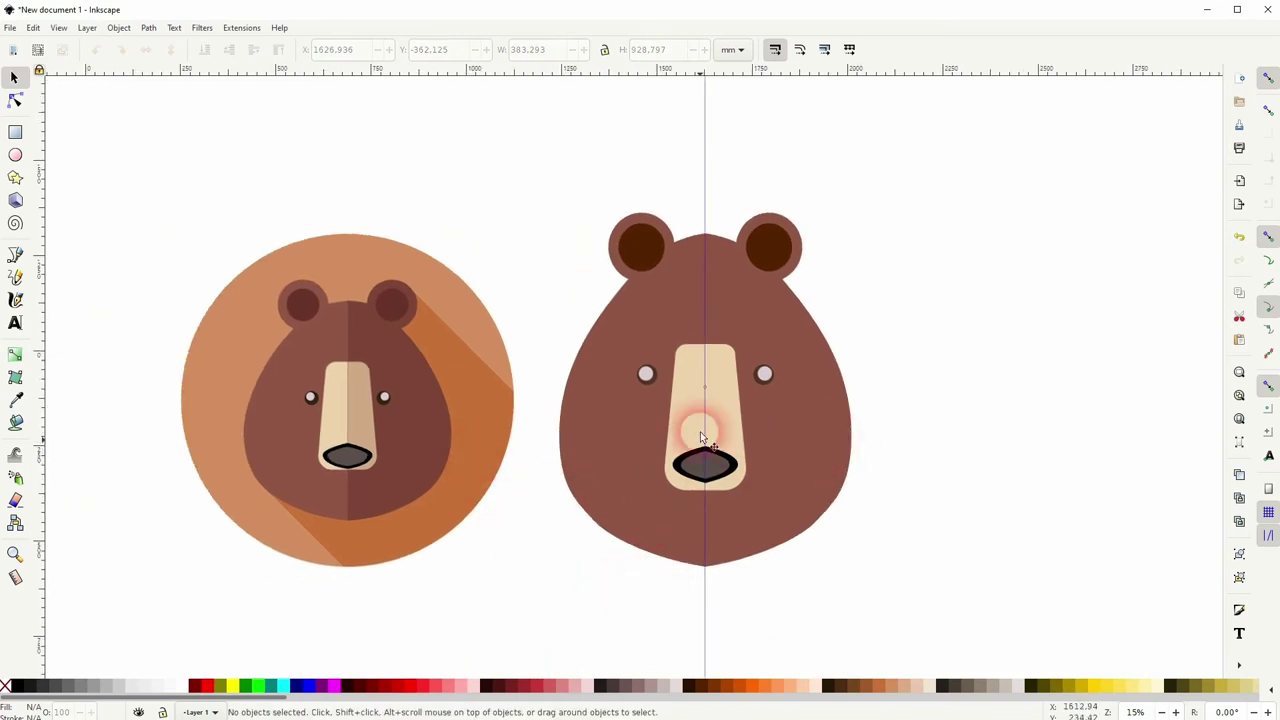
Step: Fill the right half with the reference bear's darker brown
{"action": "left_click", "coordinate": [752, 557]}
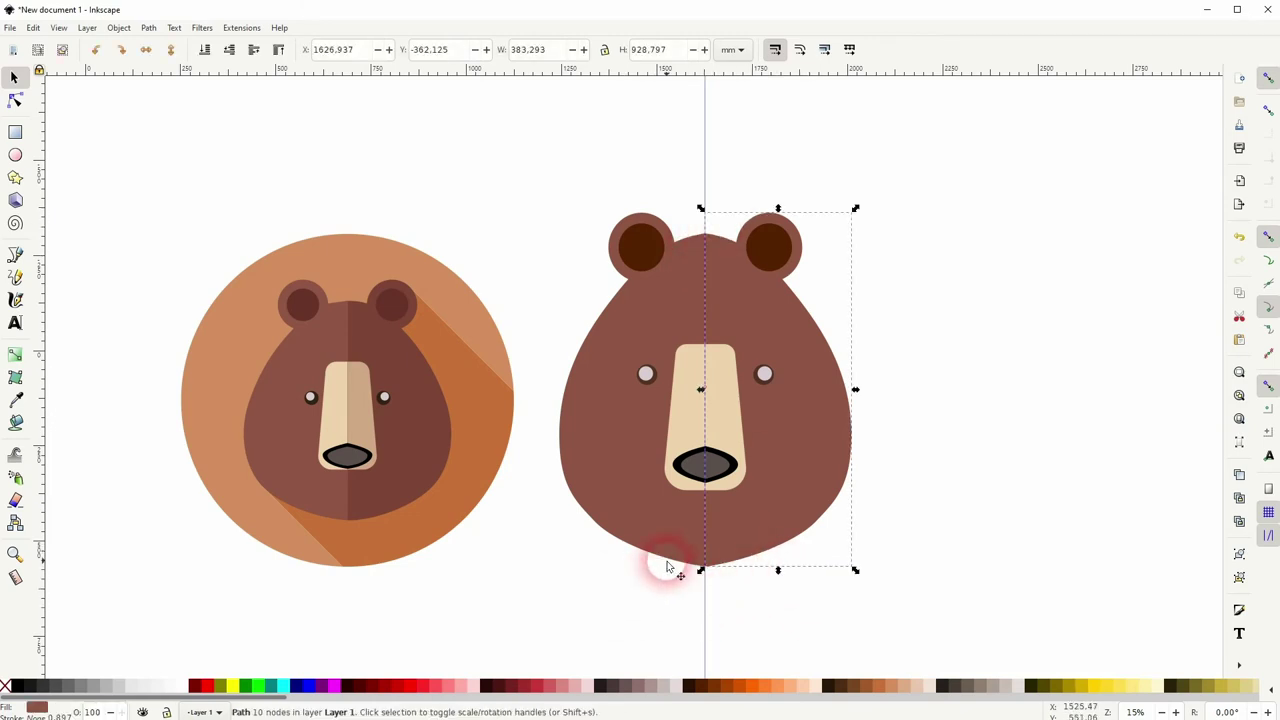
{"action": "key", "text": "d"}
{"action": "left_click", "coordinate": [430, 458]}
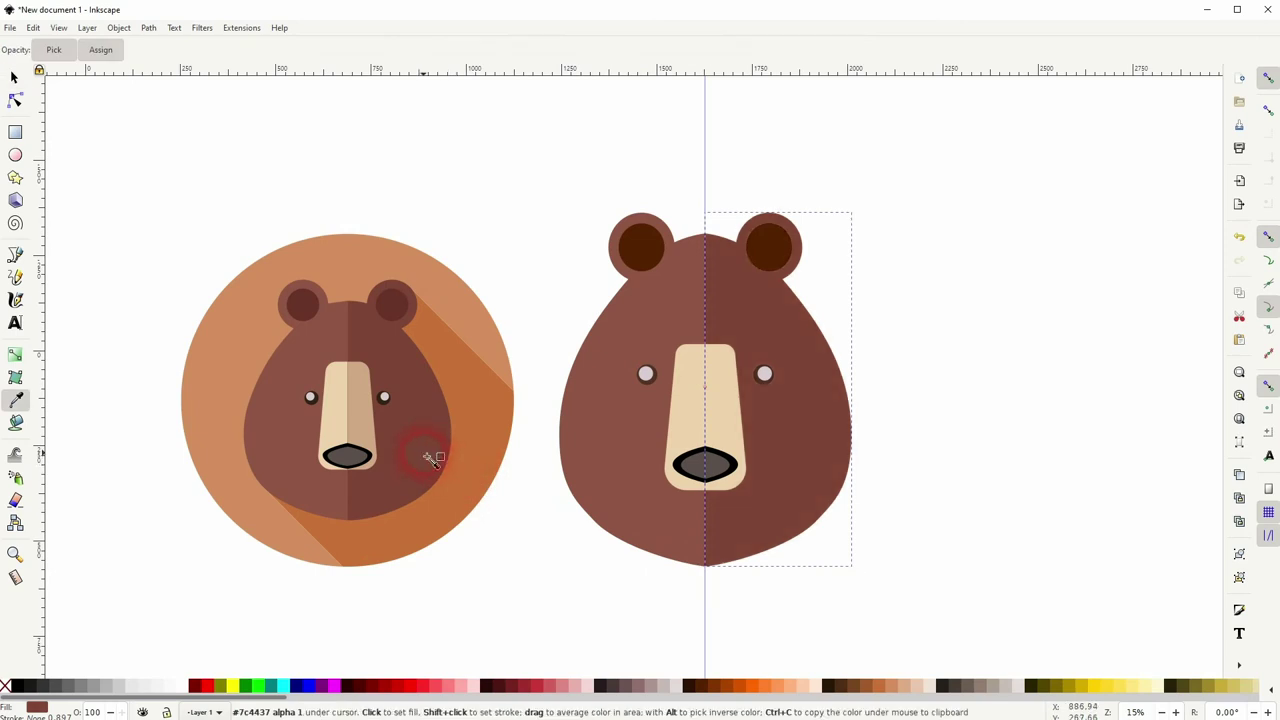
Step: Raise both halves' bottom chin nodes about 14 mm up the centre guide so they meet
{"action": "left_click", "coordinate": [14, 77]}
{"action": "left_click", "coordinate": [389, 174]}
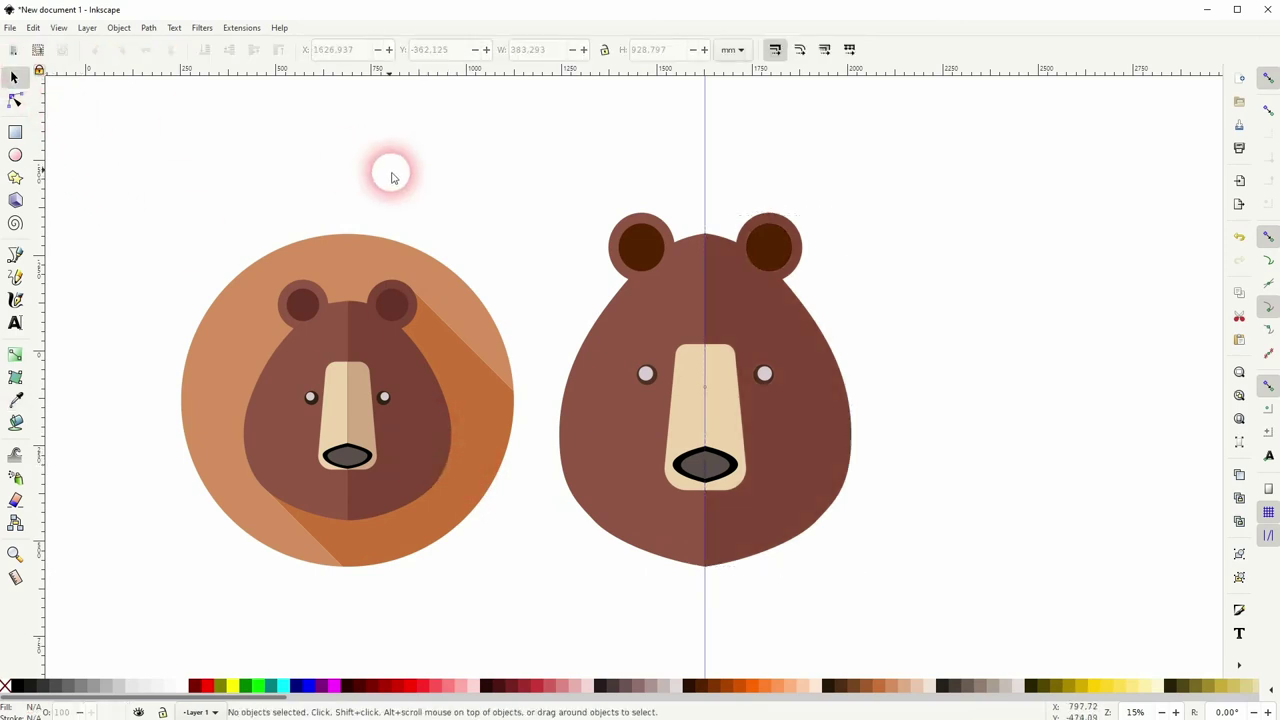
{"action": "scroll", "coordinate": [752, 563], "scroll_direction": "up", "scroll_amount": 3}
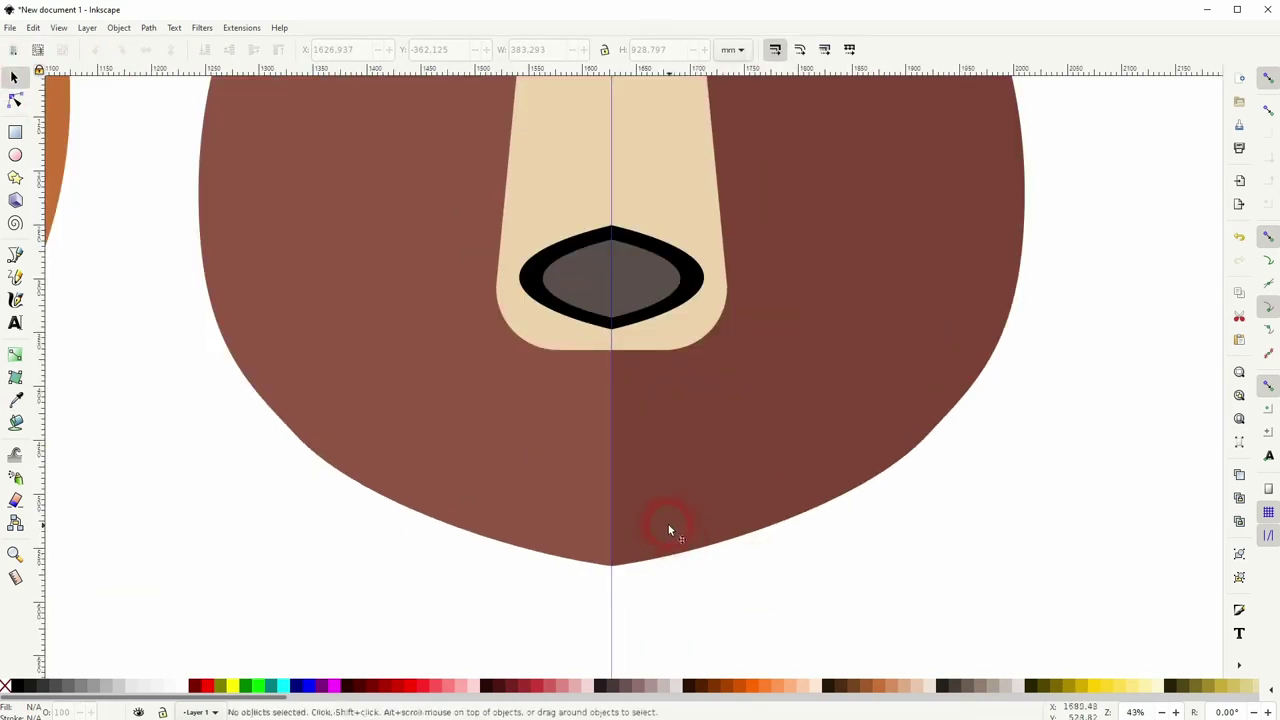
{"action": "left_click", "coordinate": [670, 523]}
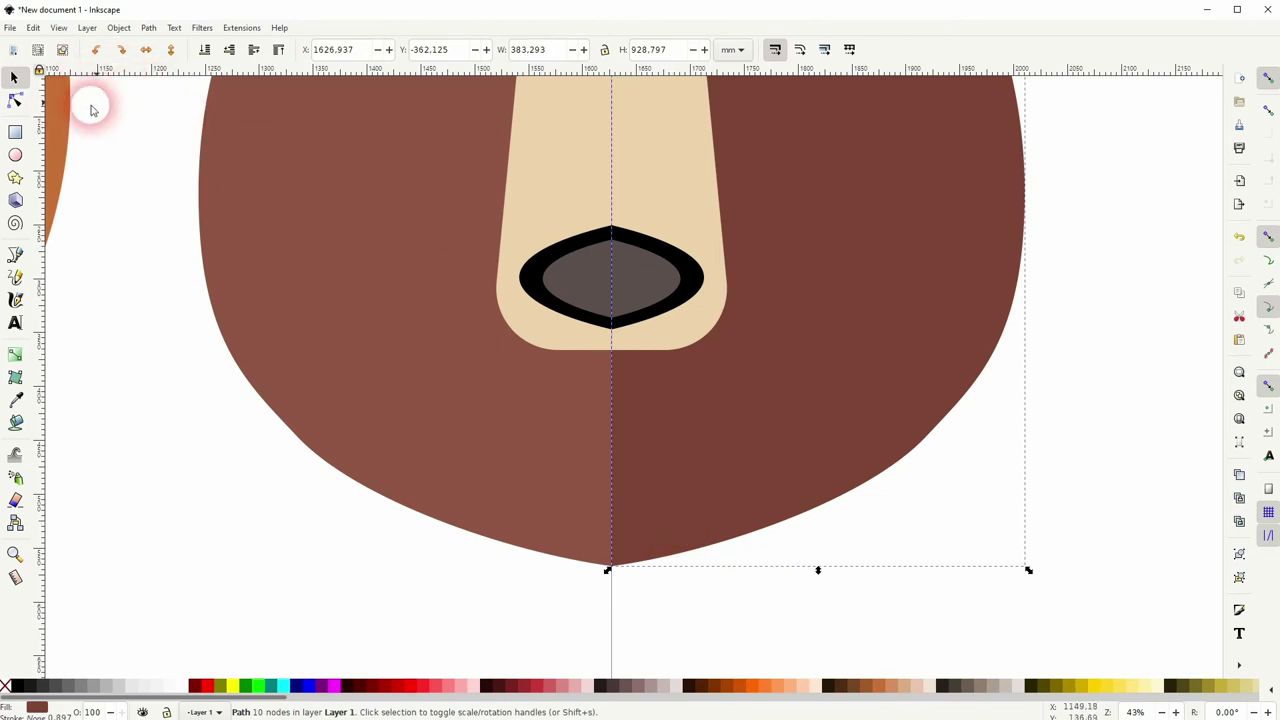
{"action": "left_click", "coordinate": [15, 100]}
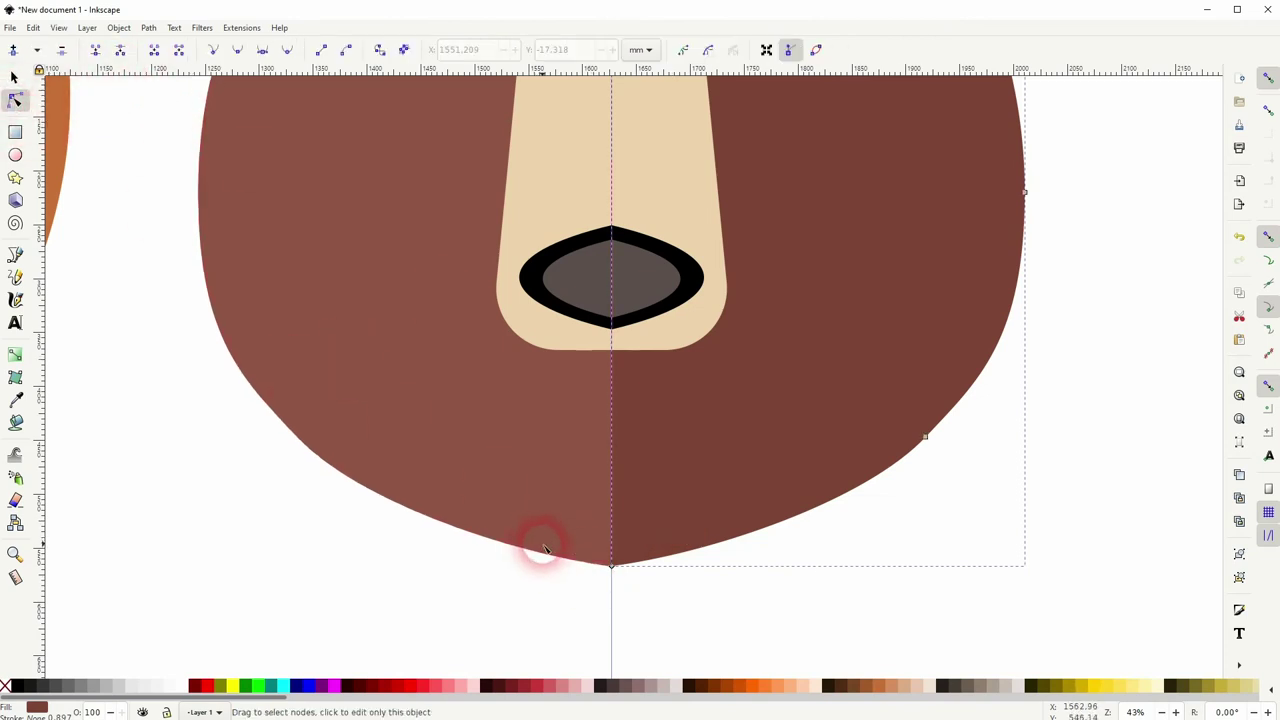
{"action": "left_click", "coordinate": [612, 567]}
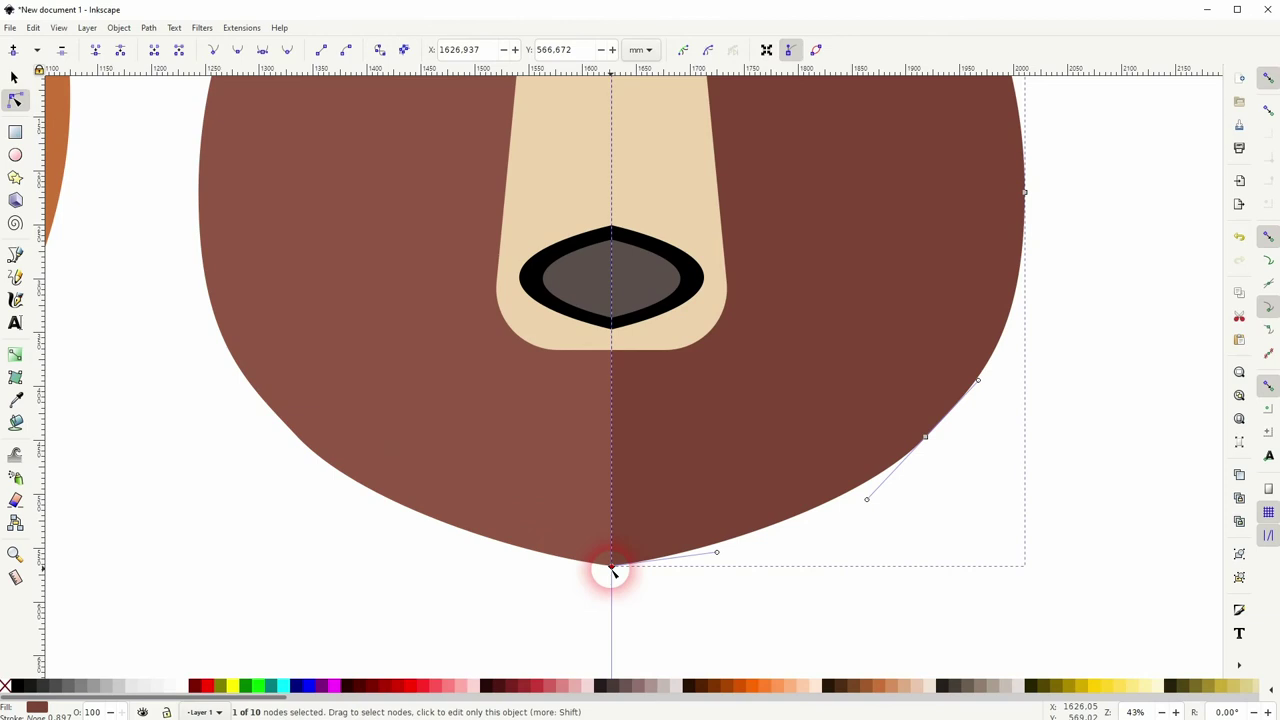
{"action": "left_click_drag", "start_coordinate": [613, 570], "coordinate": [611, 537]}
{"action": "left_click", "coordinate": [603, 566]}
{"action": "left_click", "coordinate": [611, 567]}
{"action": "left_click", "coordinate": [686, 543]}
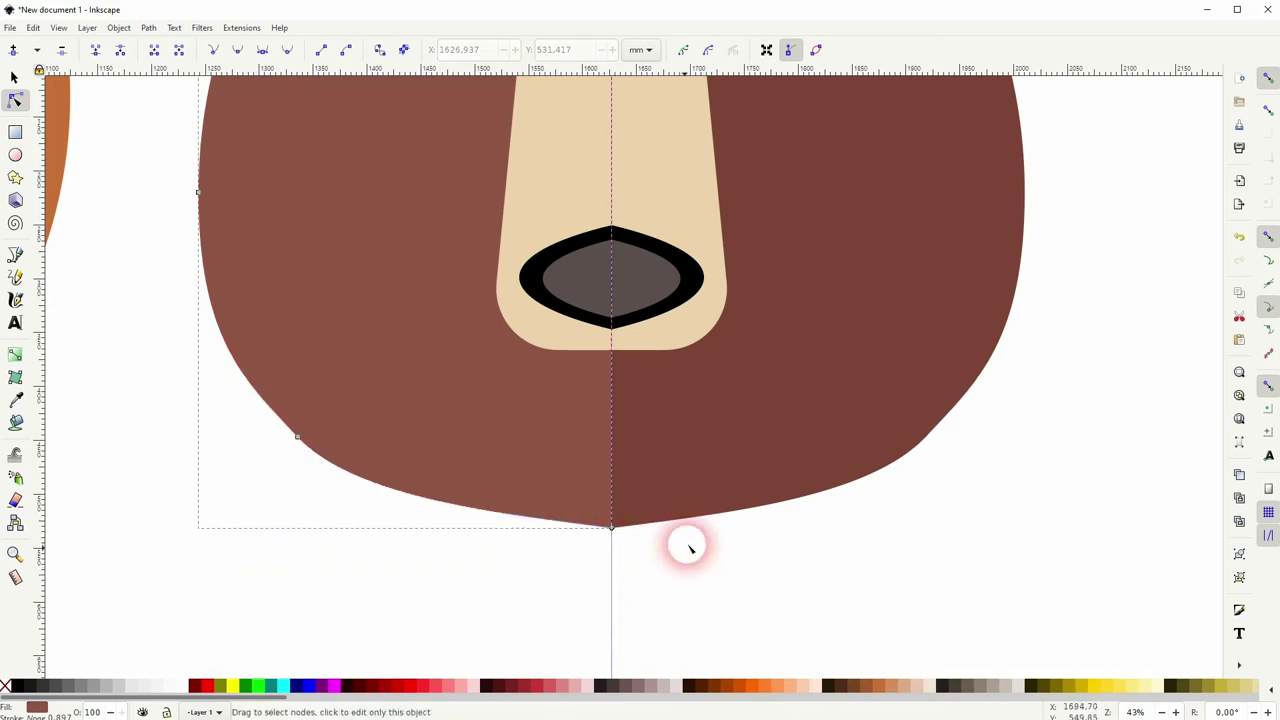
{"action": "scroll", "coordinate": [704, 520], "scroll_direction": "down", "scroll_amount": 1}
{"action": "scroll", "coordinate": [704, 520], "scroll_direction": "down", "scroll_amount": 2}
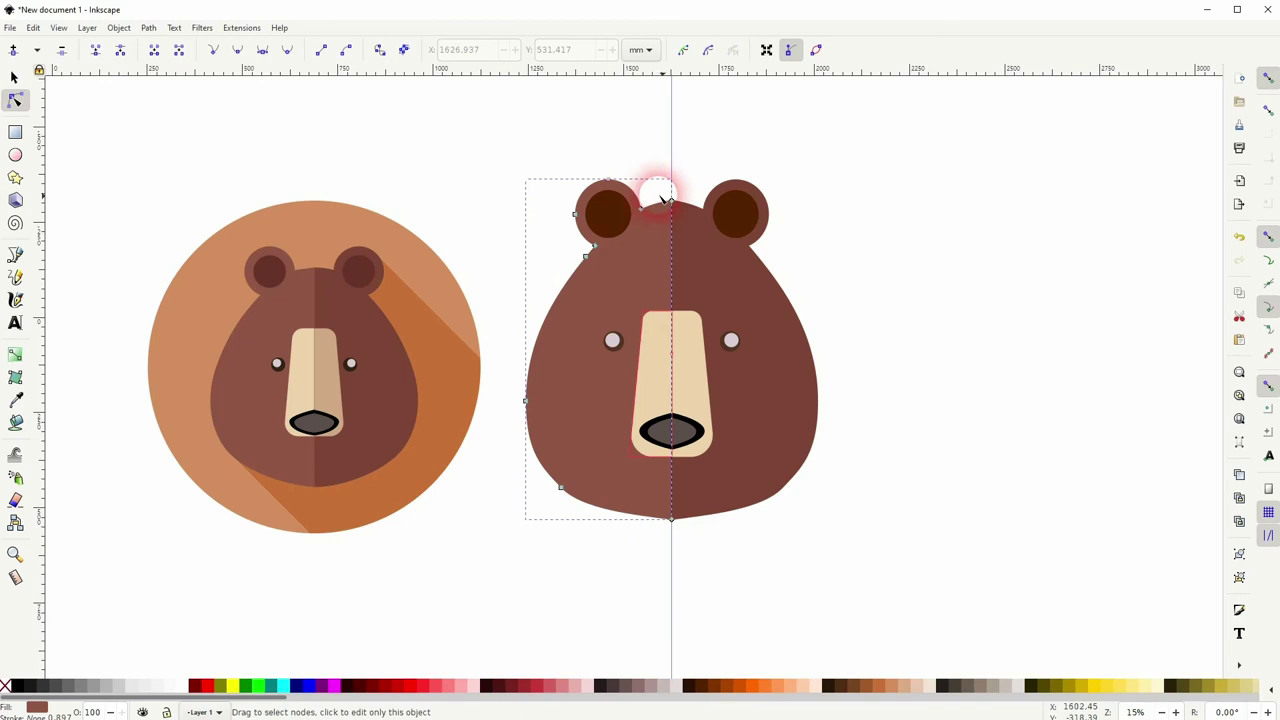
Step: Lower the top centre node down the guide and retract both halves' handles onto it
{"action": "scroll", "coordinate": [671, 200], "scroll_direction": "up", "scroll_amount": 6}
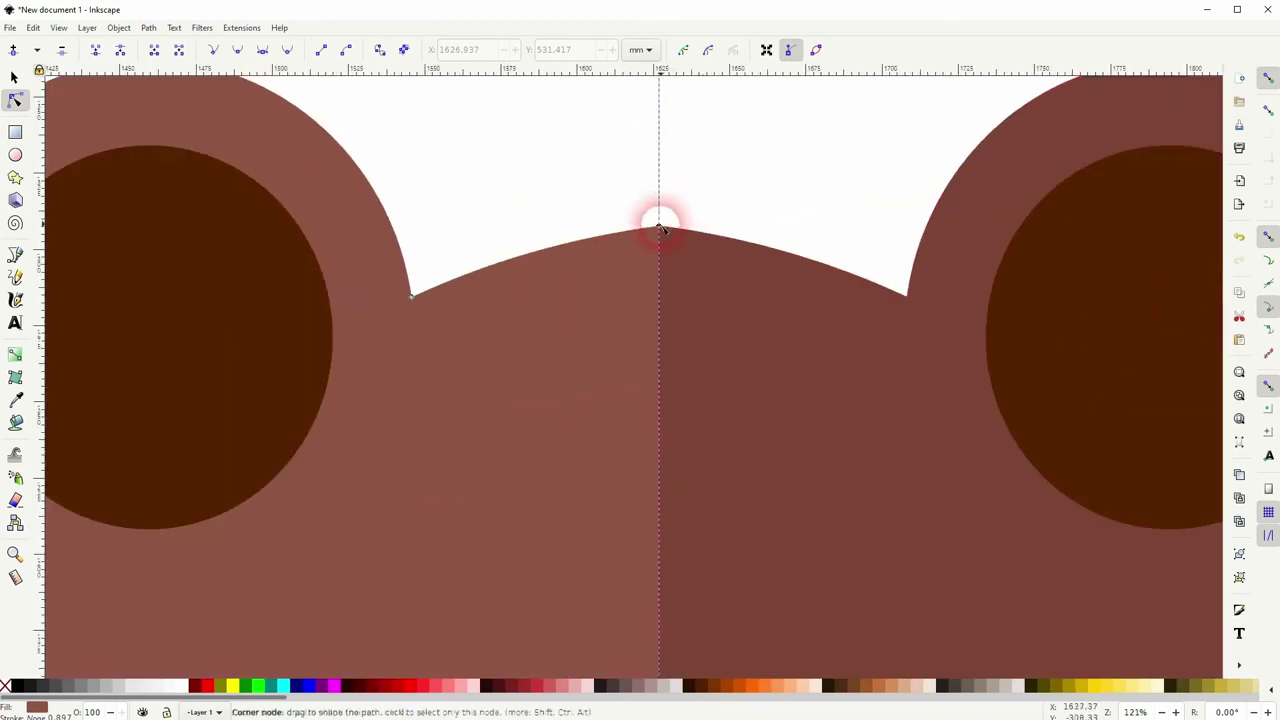
{"action": "left_click_drag", "start_coordinate": [659, 229], "coordinate": [659, 270]}
{"action": "left_click", "coordinate": [682, 245]}
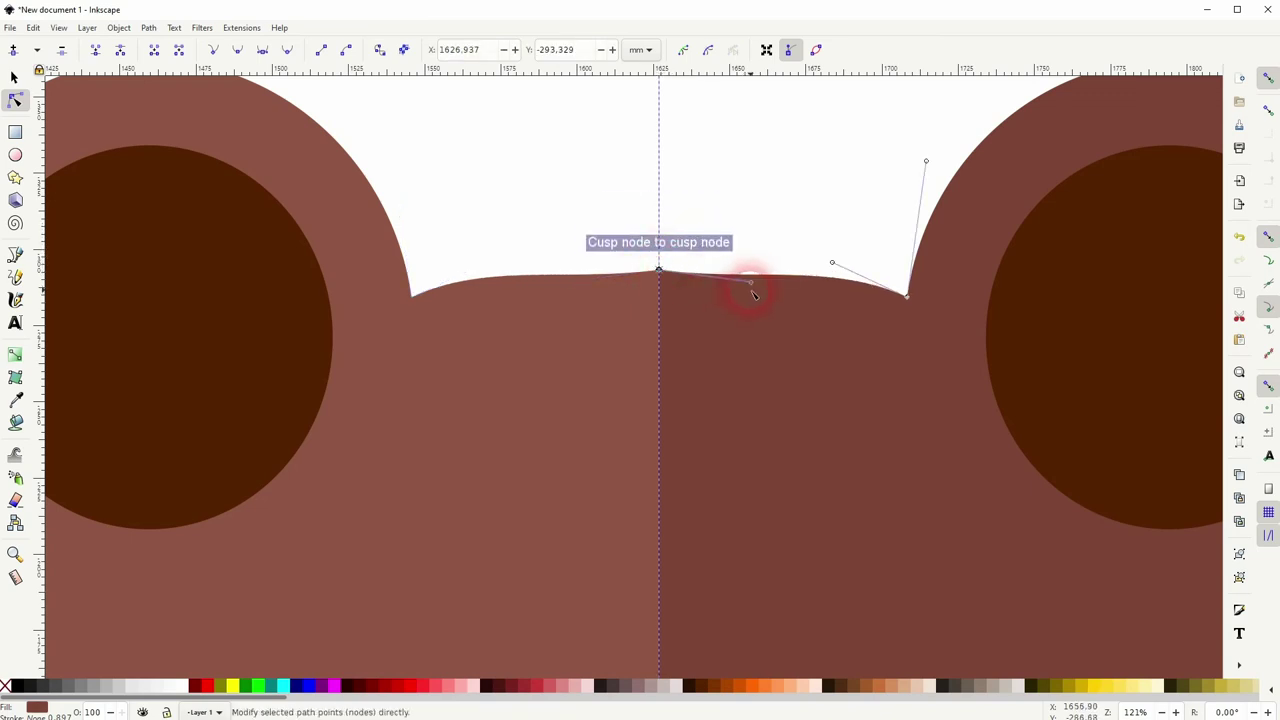
{"action": "left_click_drag", "start_coordinate": [749, 280], "coordinate": [658, 276]}
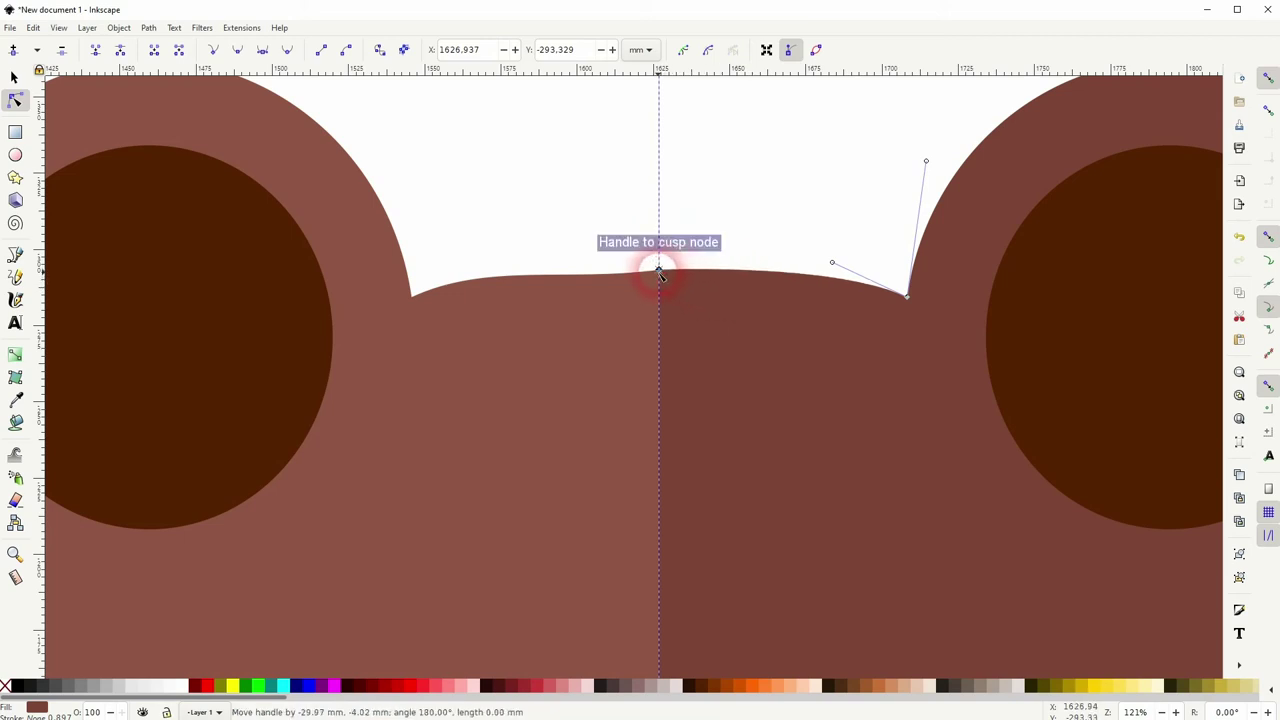
{"action": "left_click", "coordinate": [645, 287]}
{"action": "left_click", "coordinate": [659, 270]}
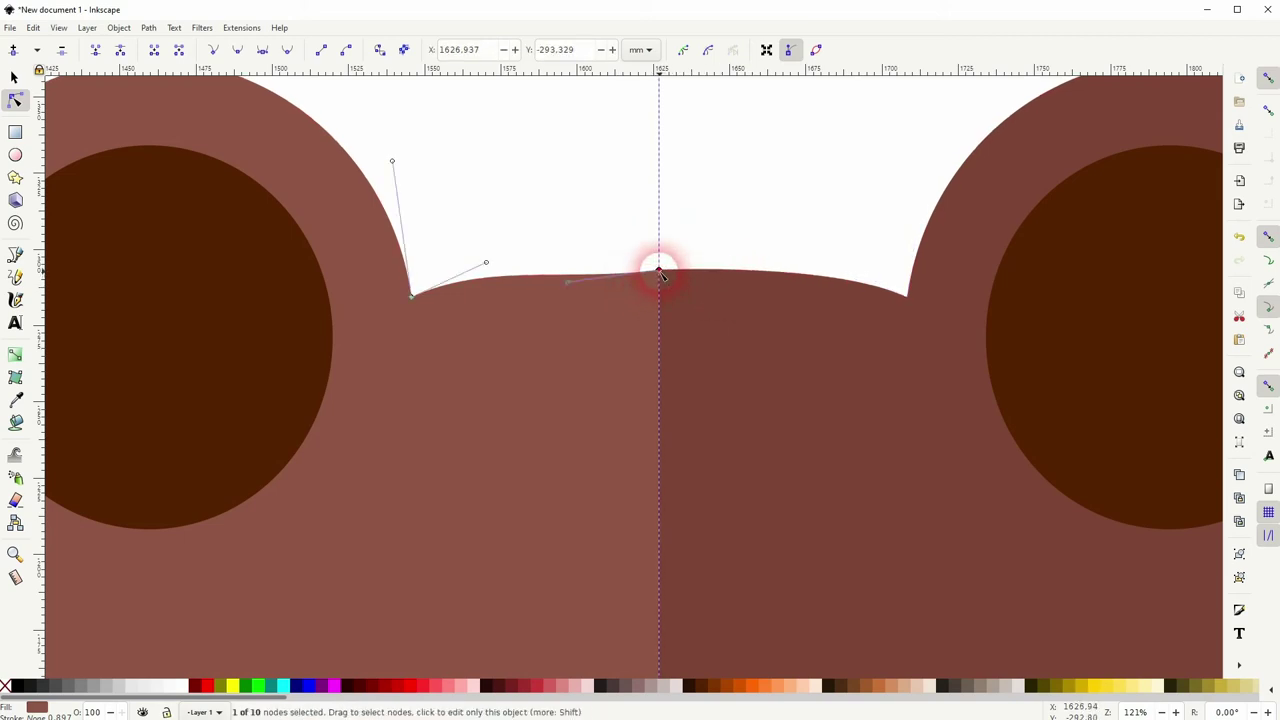
{"action": "left_click_drag", "start_coordinate": [571, 283], "coordinate": [659, 270]}
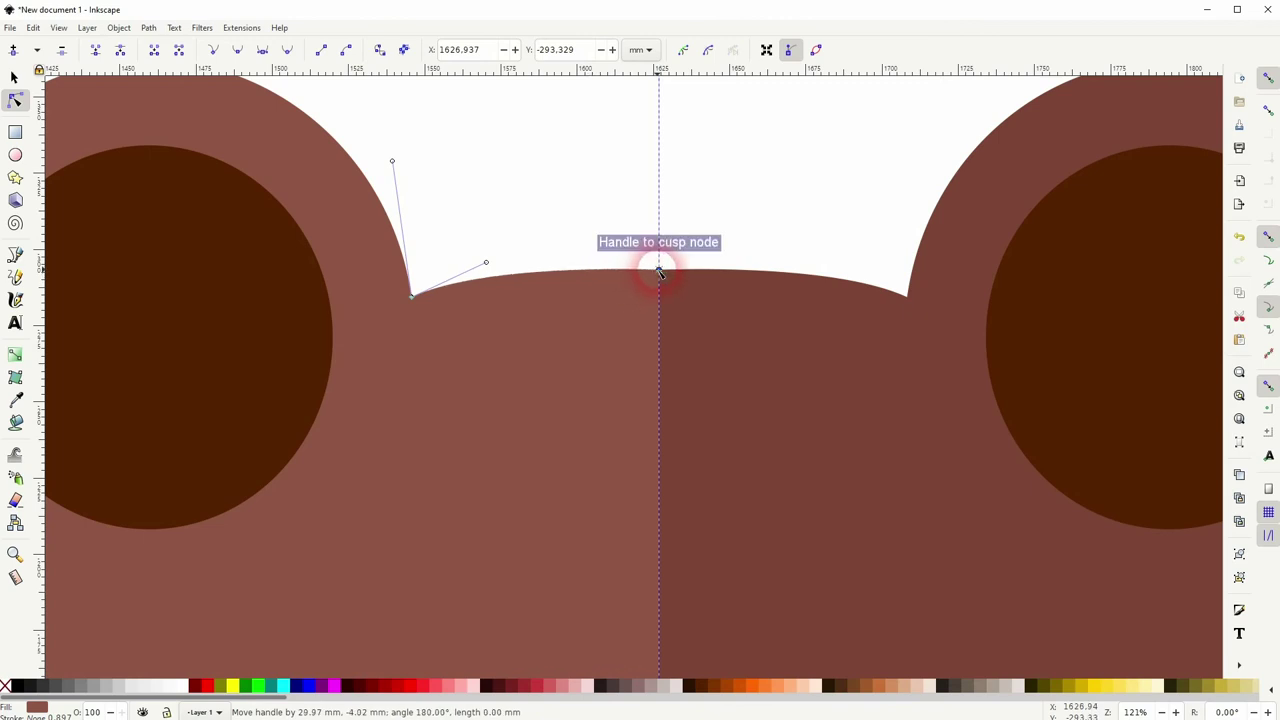
{"action": "left_click", "coordinate": [14, 77]}
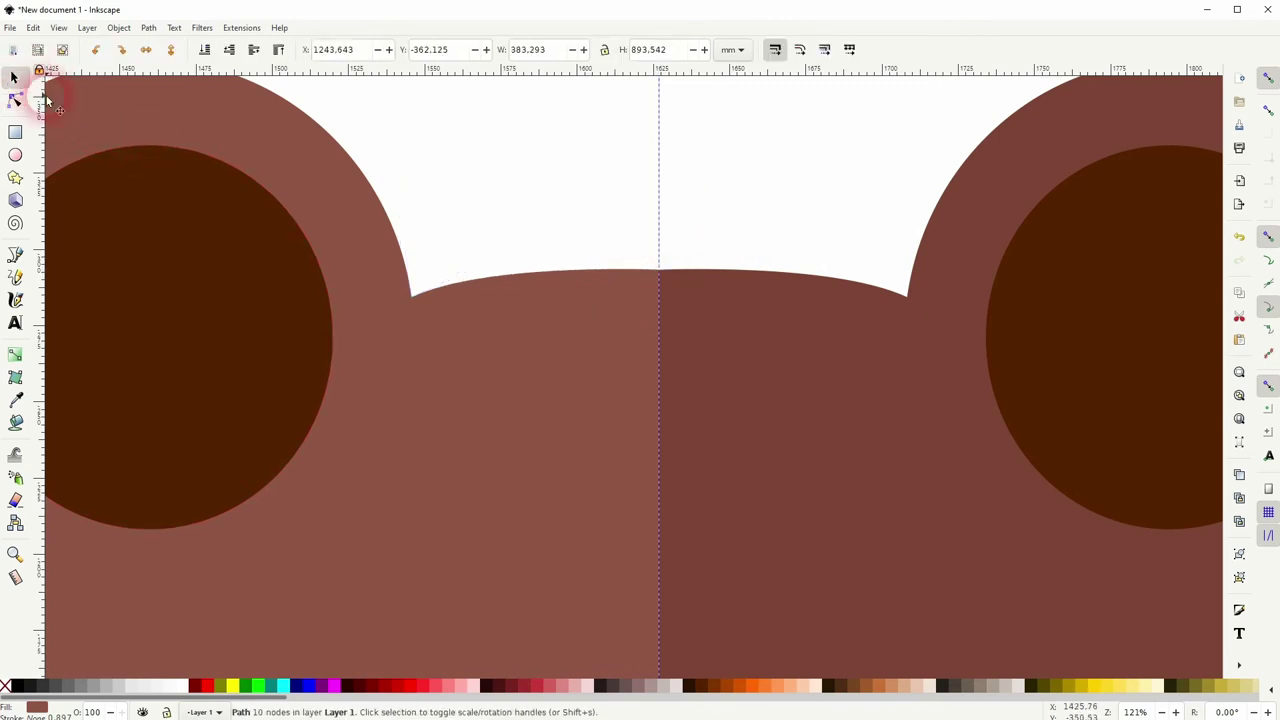
{"action": "scroll", "coordinate": [681, 432], "scroll_direction": "down", "scroll_amount": 6, "text": "ctrl"}
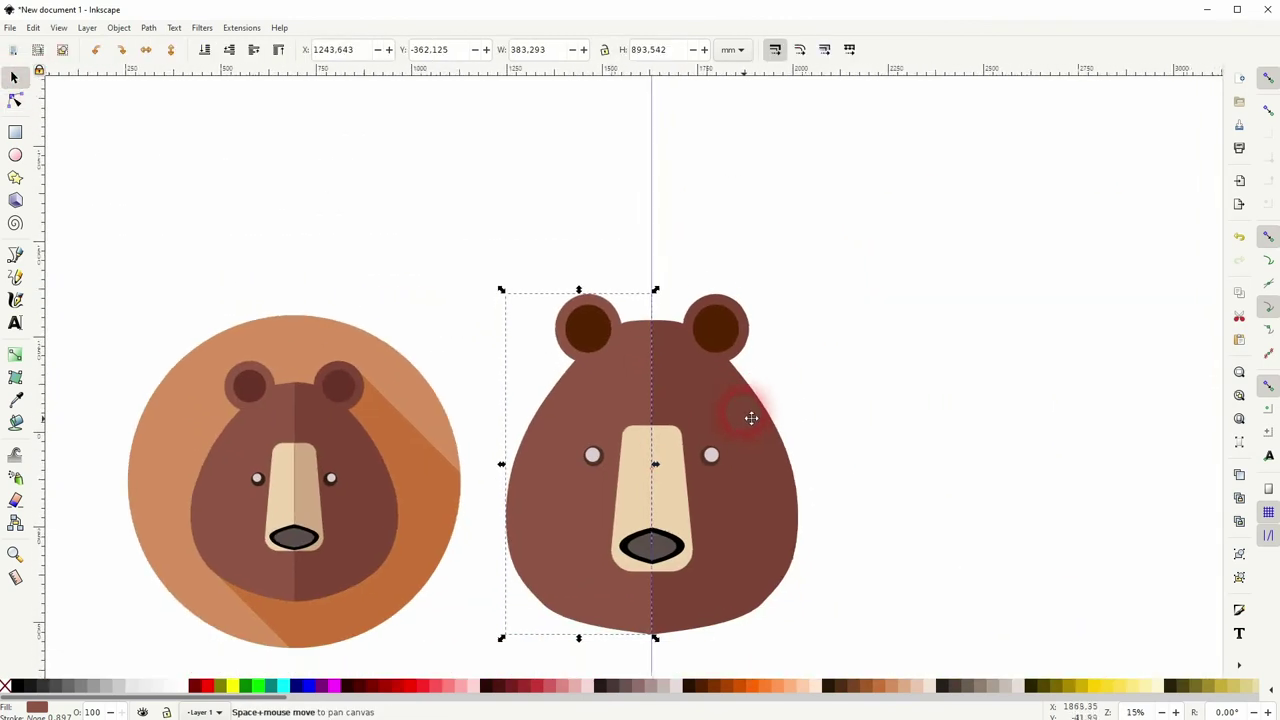
Step: Move the round reference bear icon far to the left
{"action": "left_click", "coordinate": [932, 466]}
{"action": "scroll", "coordinate": [928, 470], "scroll_direction": "down", "scroll_amount": 1, "text": "ctrl"}
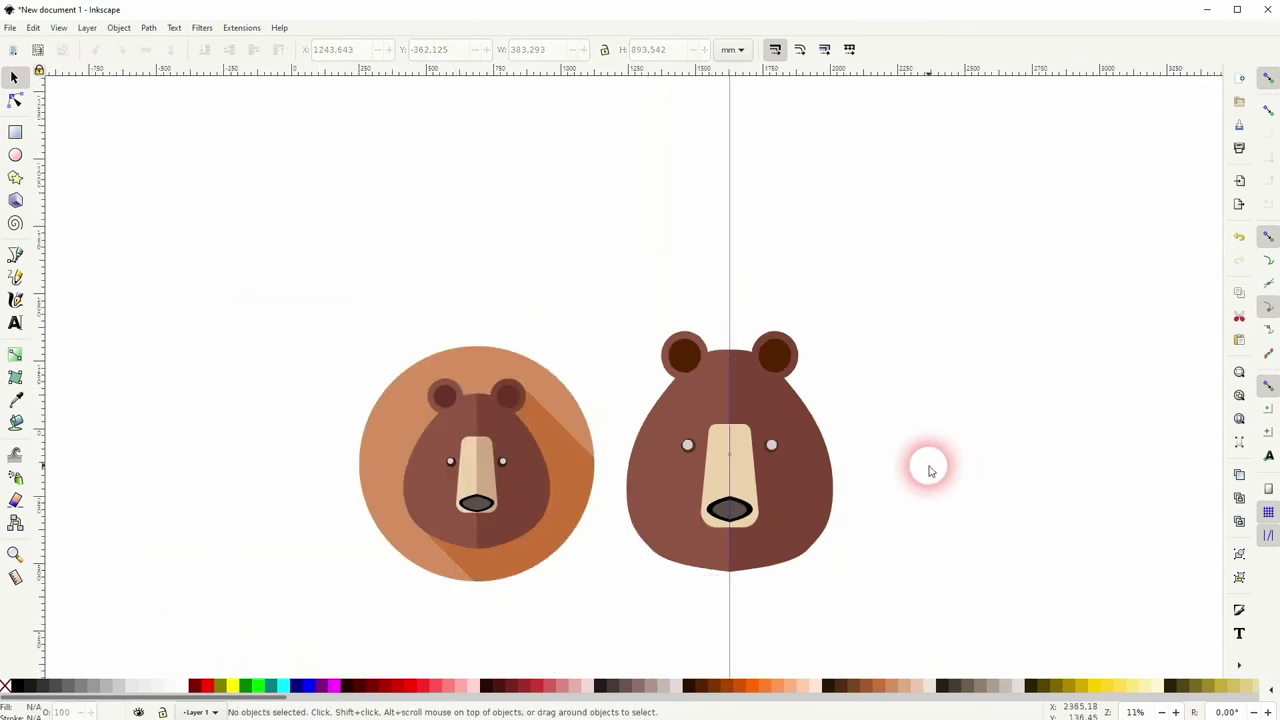
{"action": "left_click_drag", "start_coordinate": [544, 481], "coordinate": [262, 447]}
{"action": "left_click", "coordinate": [624, 575]}
{"action": "scroll", "coordinate": [760, 600], "scroll_direction": "up", "scroll_amount": 5, "text": "ctrl"}
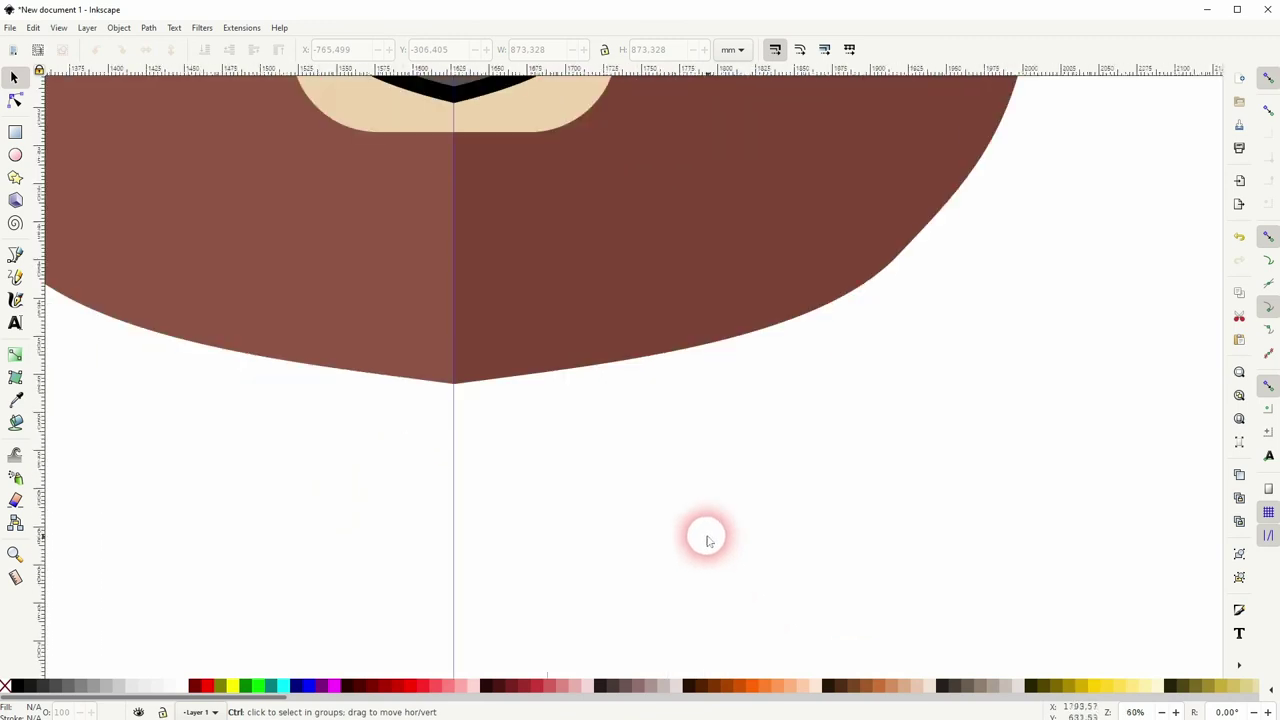
Step: Snap the left half's chin node up to the guide and curve its edge into a smooth arc
{"action": "left_click", "coordinate": [460, 380]}
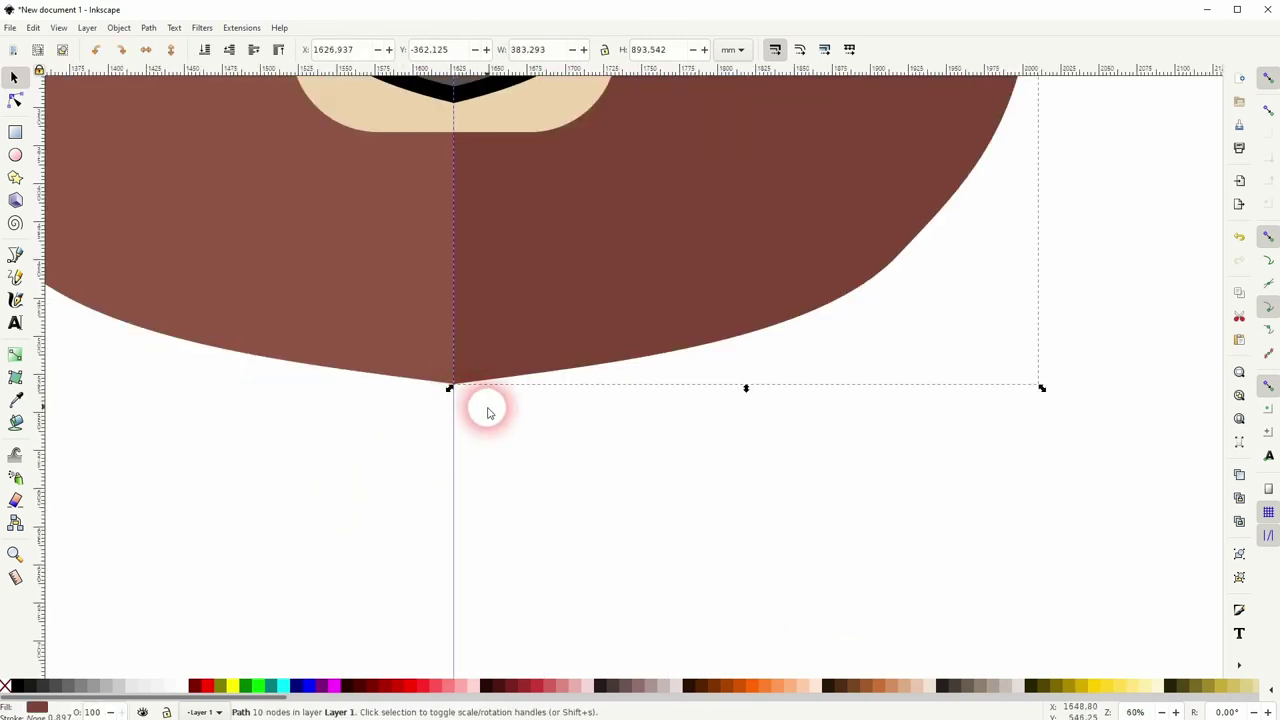
{"action": "key", "text": "space"}
{"action": "left_click", "coordinate": [607, 418]}
{"action": "left_click", "coordinate": [338, 305], "text": "shift"}
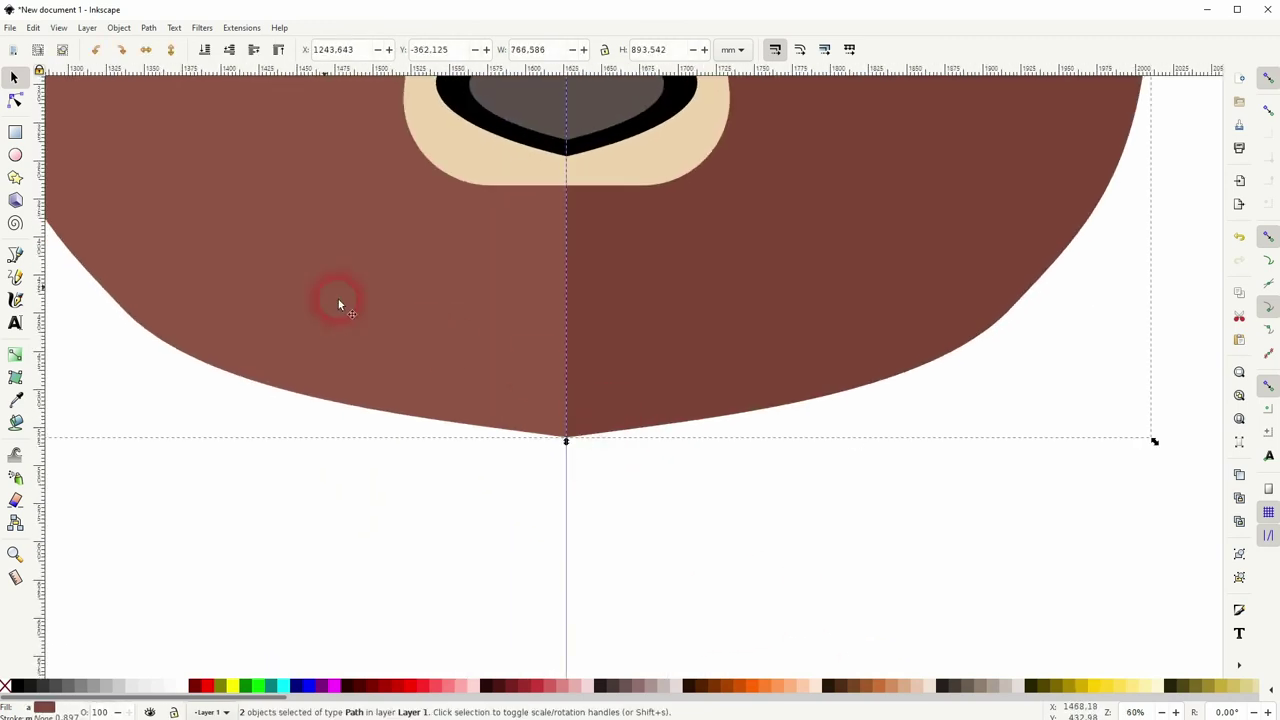
{"action": "left_click", "coordinate": [15, 101]}
{"action": "left_click_drag", "start_coordinate": [531, 474], "coordinate": [634, 400]}
{"action": "scroll", "coordinate": [577, 434], "scroll_direction": "up", "scroll_amount": 3}
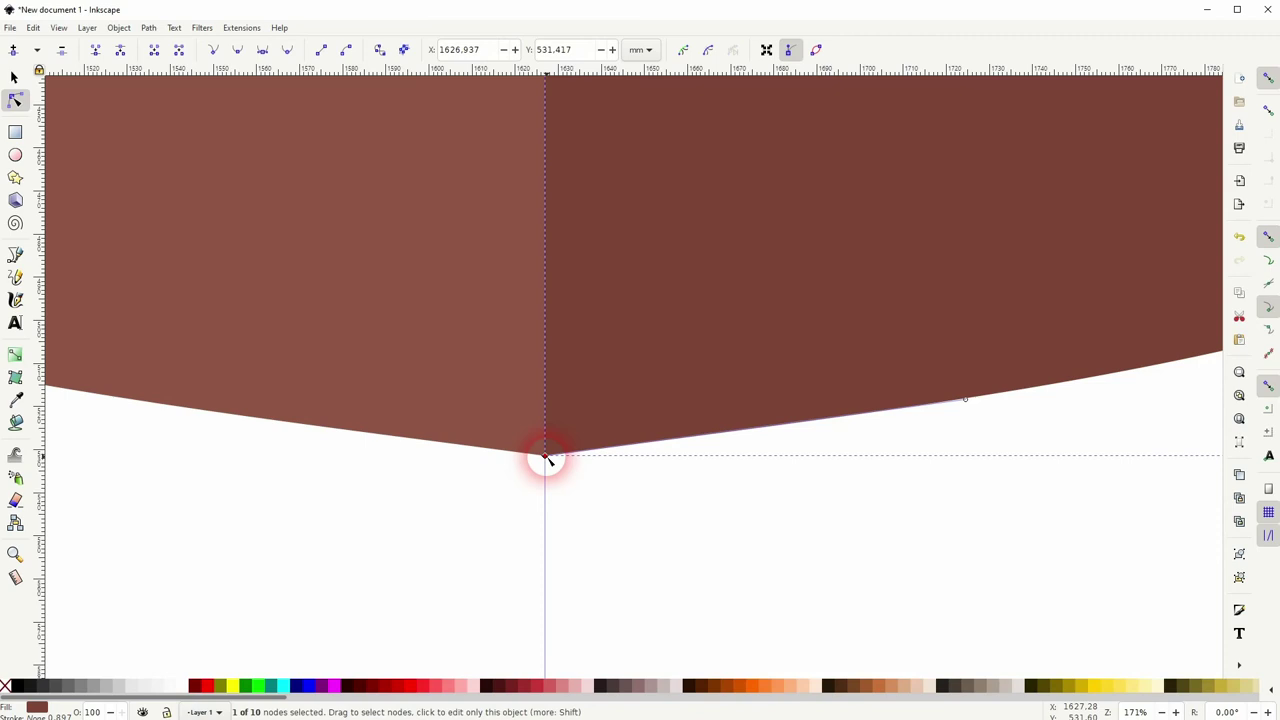
{"action": "mouse_move", "coordinate": [548, 459]}
{"action": "left_mouse_down"}
{"action": "mouse_move", "coordinate": [583, 446]}
{"action": "mouse_move", "coordinate": [546, 456]}
{"action": "left_mouse_up"}
{"action": "left_click_drag", "start_coordinate": [546, 456], "coordinate": [545, 439]}
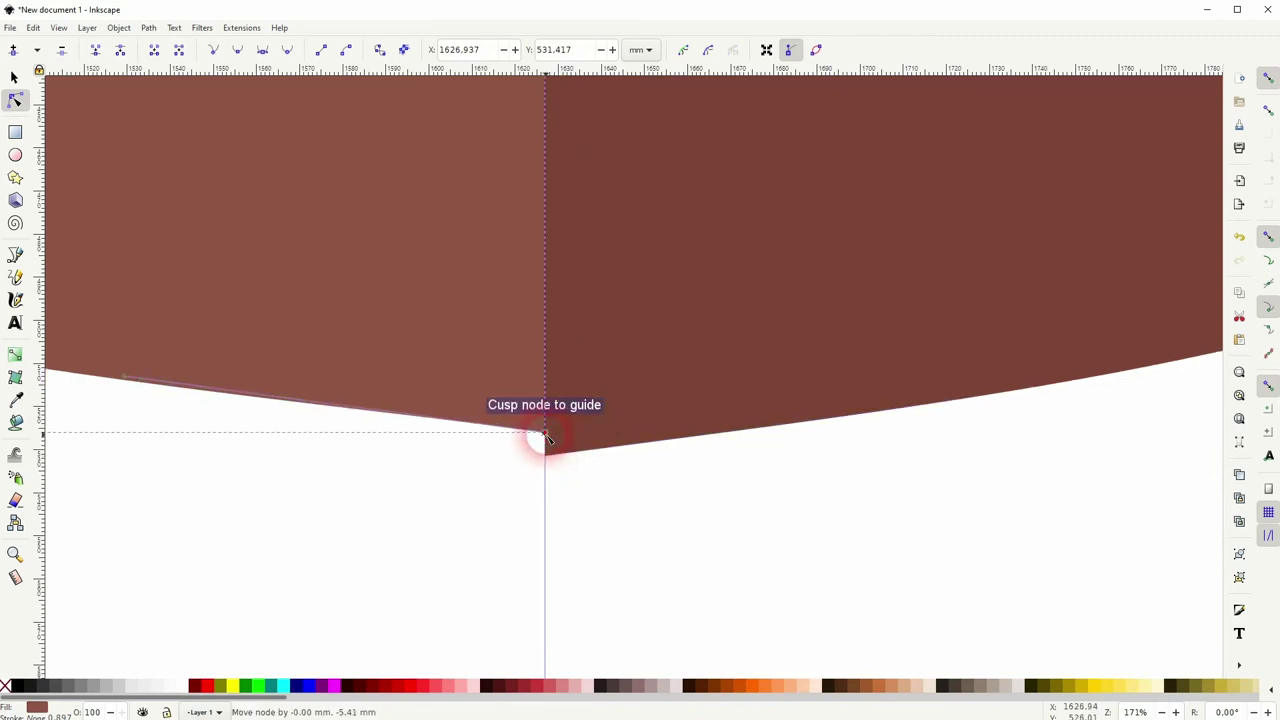
{"action": "left_click_drag", "start_coordinate": [125, 379], "coordinate": [191, 435]}
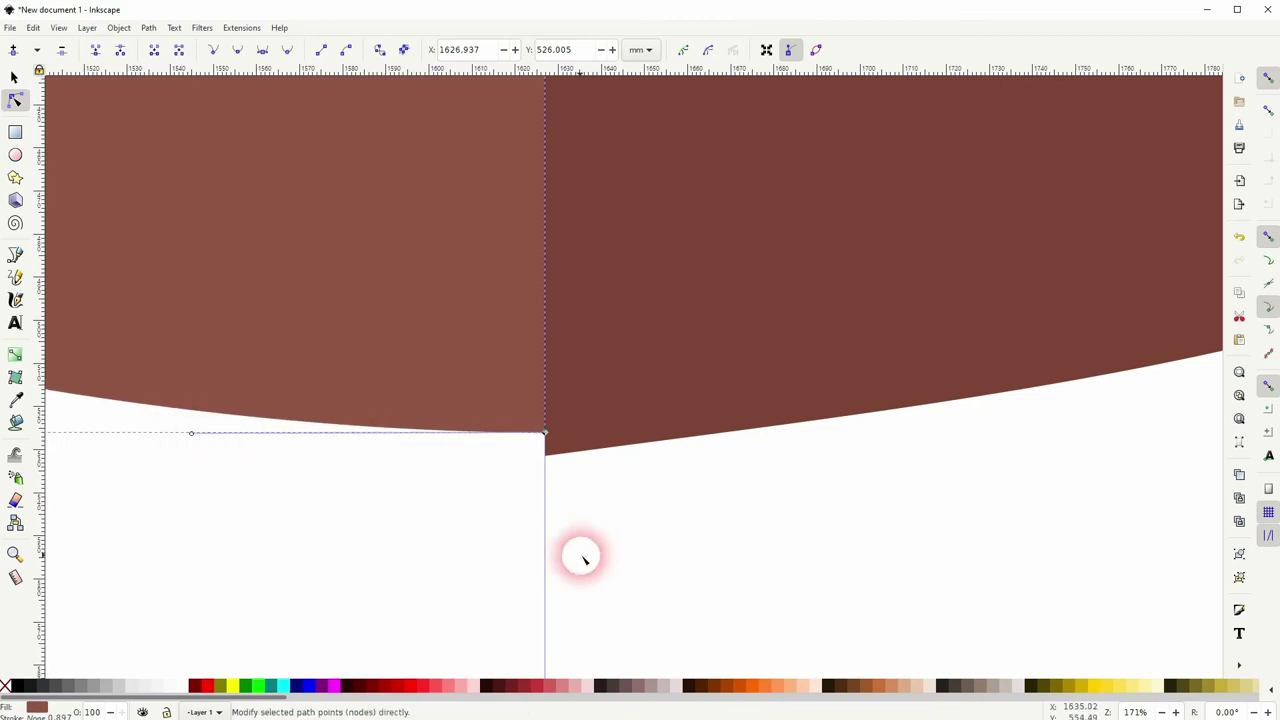
Step: Raise the right half's chin node to meet the left one and reshape its curve
{"action": "left_click", "coordinate": [545, 456]}
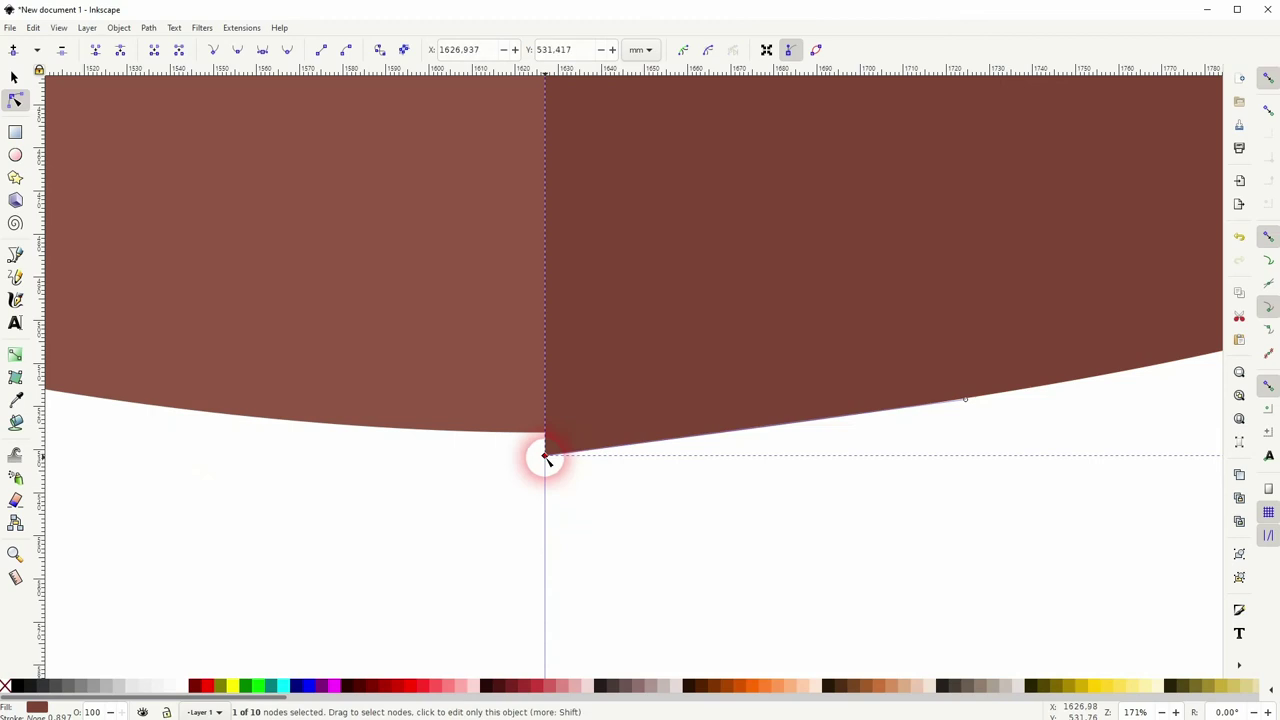
{"action": "left_click_drag", "start_coordinate": [545, 458], "coordinate": [545, 433]}
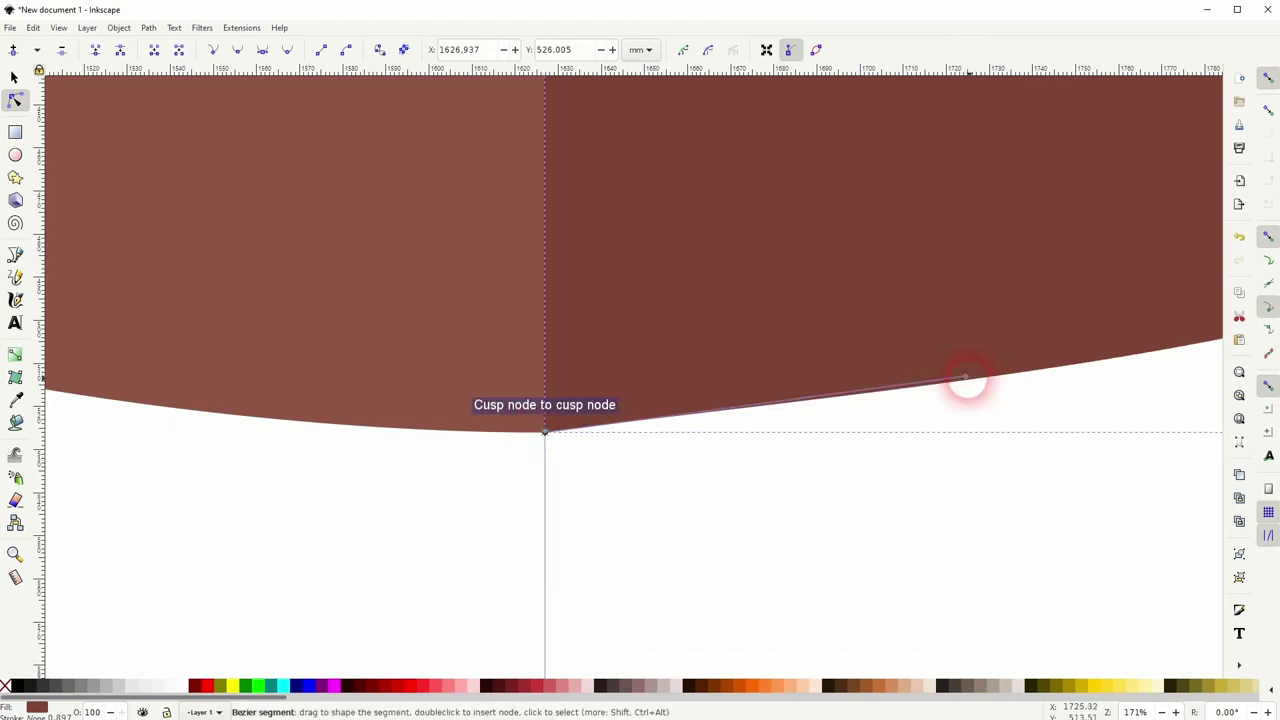
{"action": "left_click_drag", "start_coordinate": [965, 375], "coordinate": [967, 432]}
{"action": "left_click", "coordinate": [14, 78]}
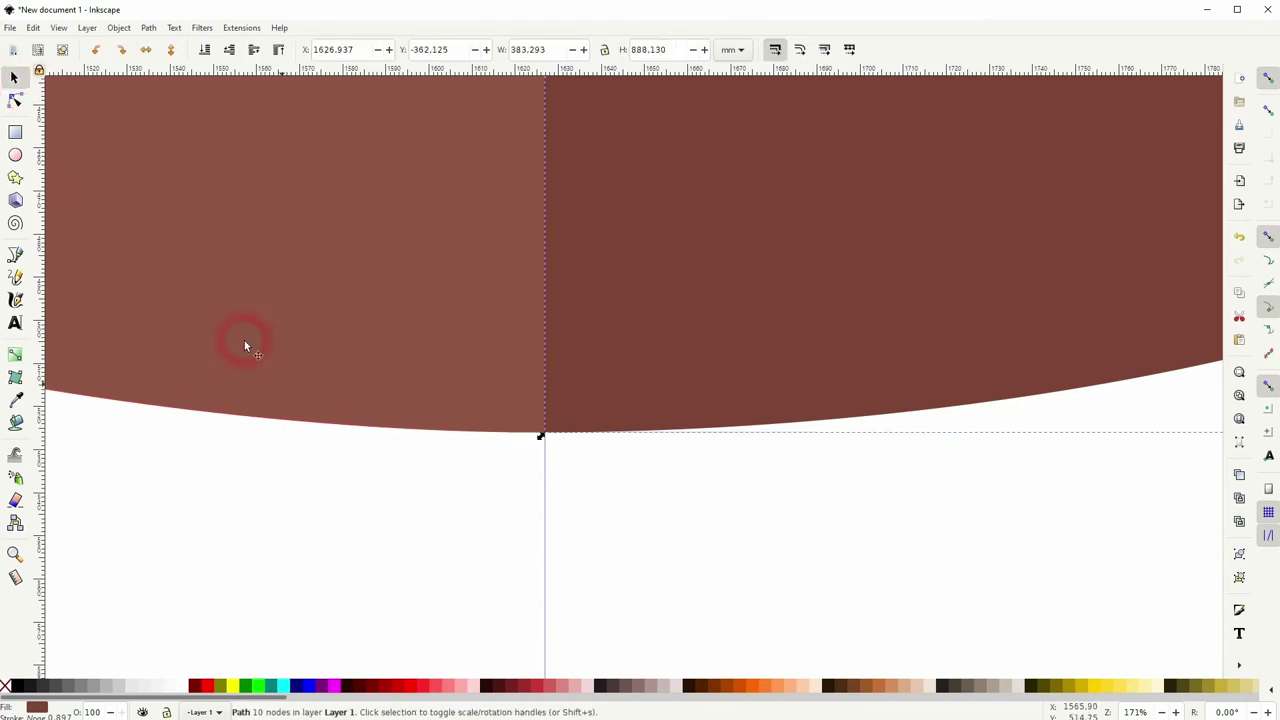
{"action": "left_click", "coordinate": [434, 513]}
{"action": "scroll", "coordinate": [445, 513], "scroll_direction": "down", "scroll_amount": 9, "text": "ctrl"}
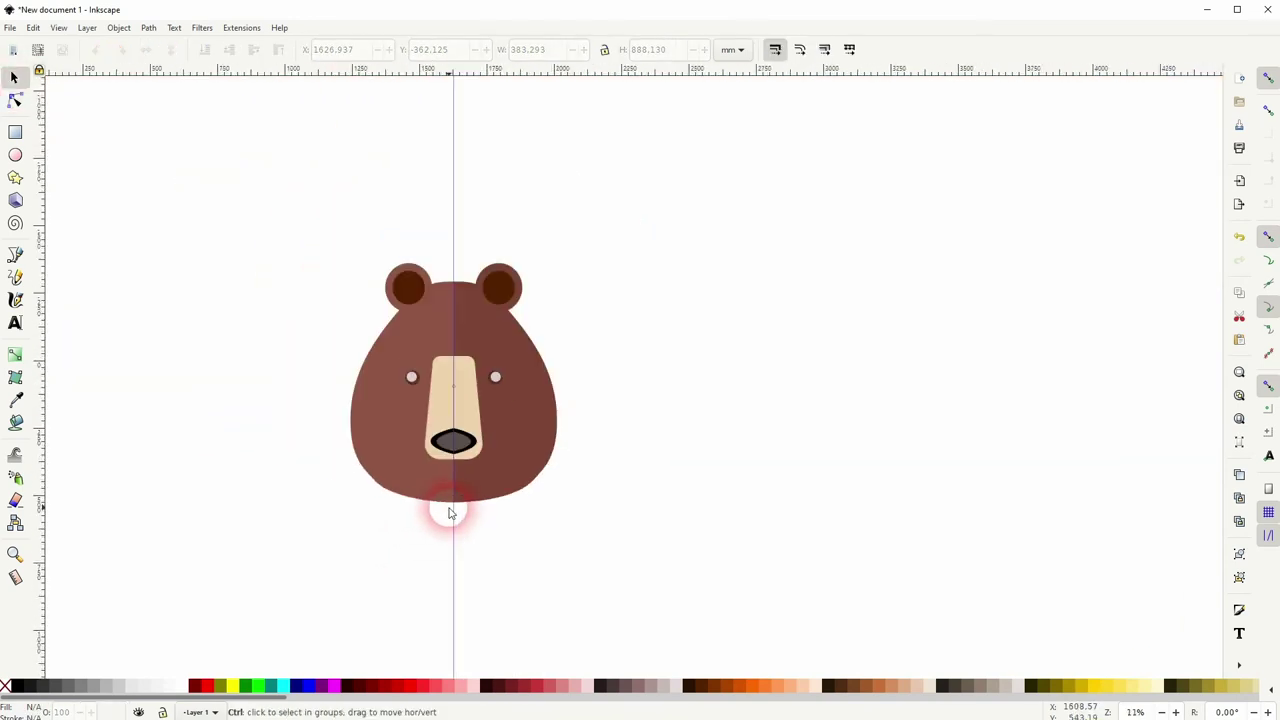
Step: Draw a black circle centred on the head, send it behind, and enlarge it to 1329.540 mm
{"action": "left_click_drag", "start_coordinate": [522, 523], "coordinate": [585, 506]}
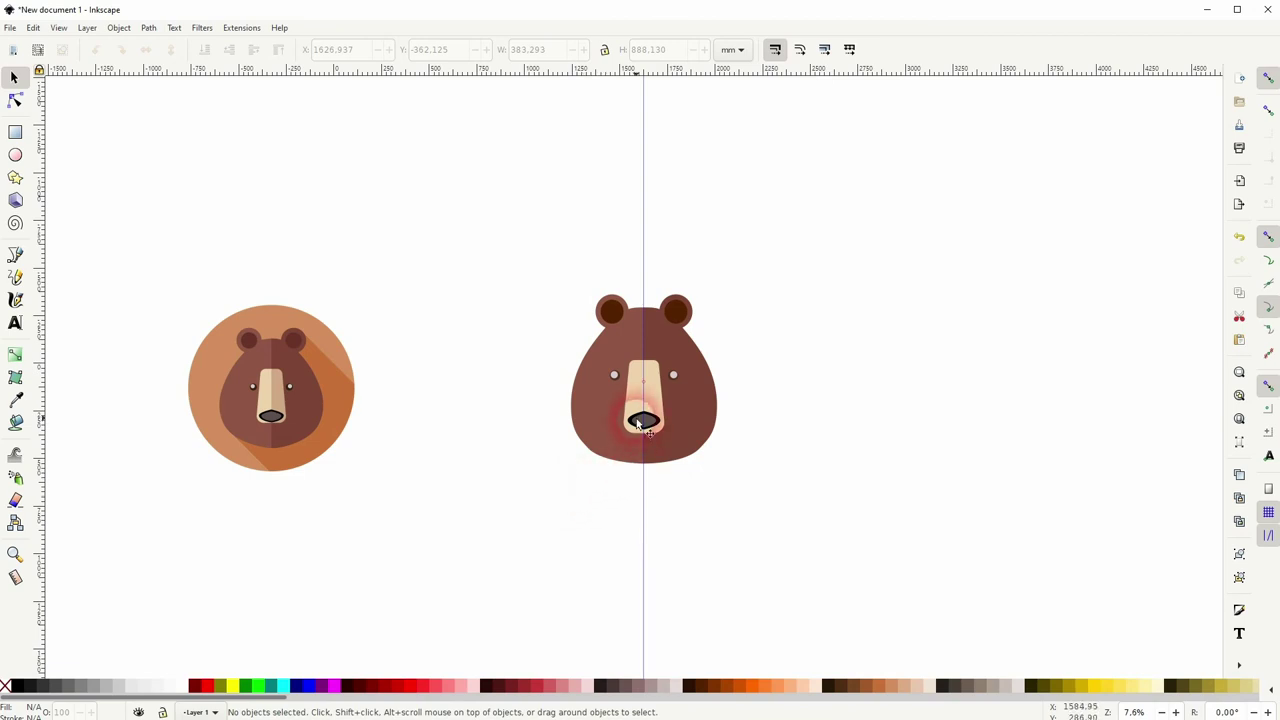
{"action": "left_click", "coordinate": [15, 155]}
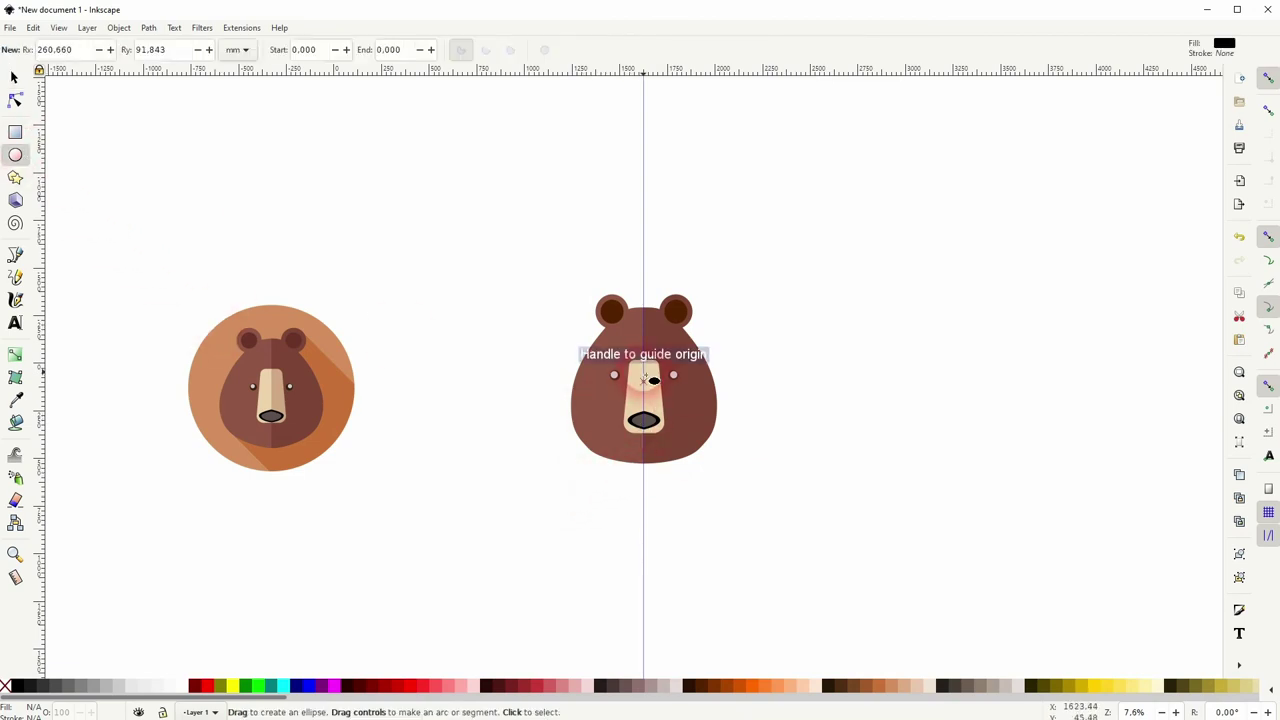
{"action": "left_click_drag", "start_coordinate": [643, 380], "coordinate": [765, 520]}
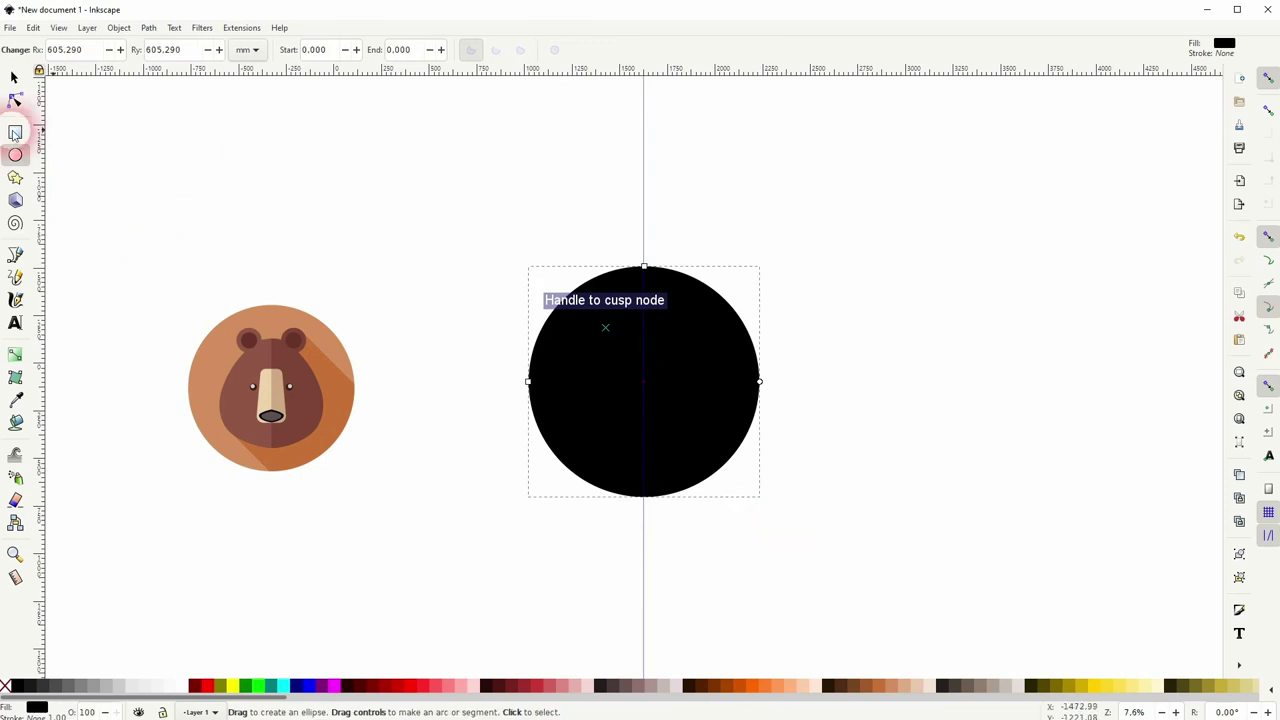
{"action": "left_click", "coordinate": [14, 78]}
{"action": "left_click", "coordinate": [207, 49]}
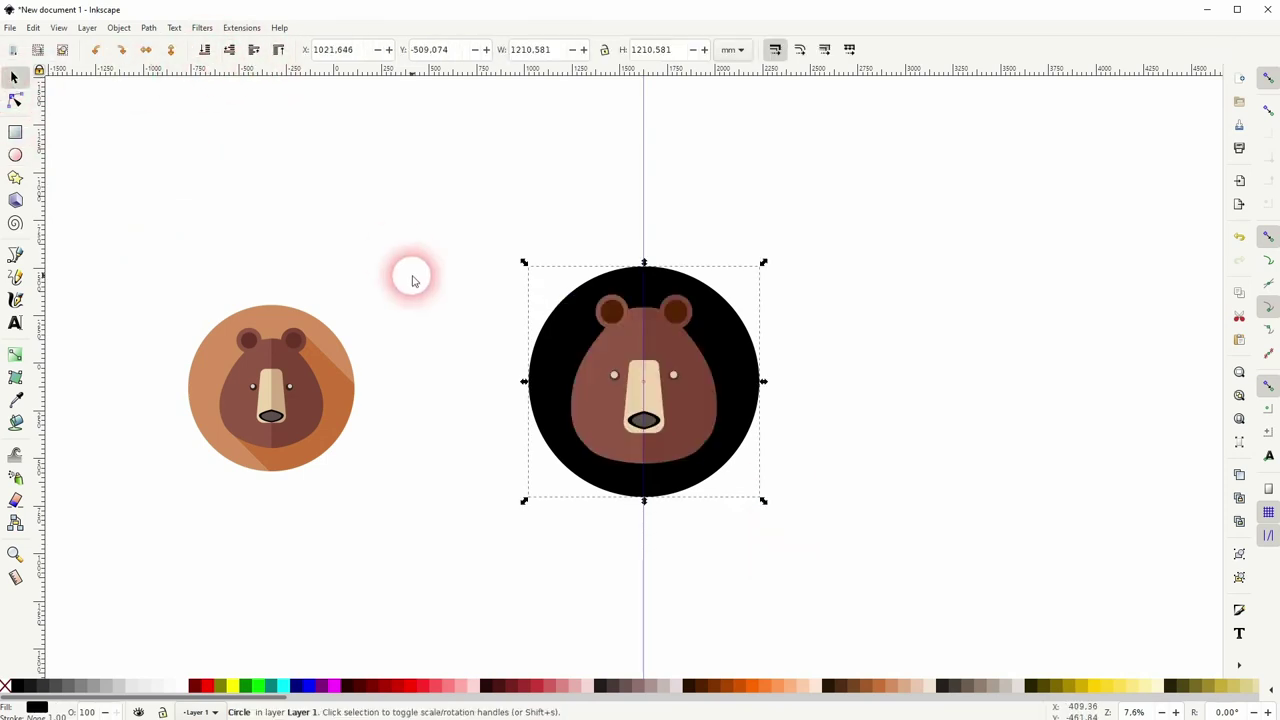
{"action": "left_click_drag", "start_coordinate": [765, 383], "coordinate": [781, 386]}
Step: Add a 45° diagonal guide and, with path snapping on, move it onto the bear's right ear
{"action": "left_click", "coordinate": [850, 367]}
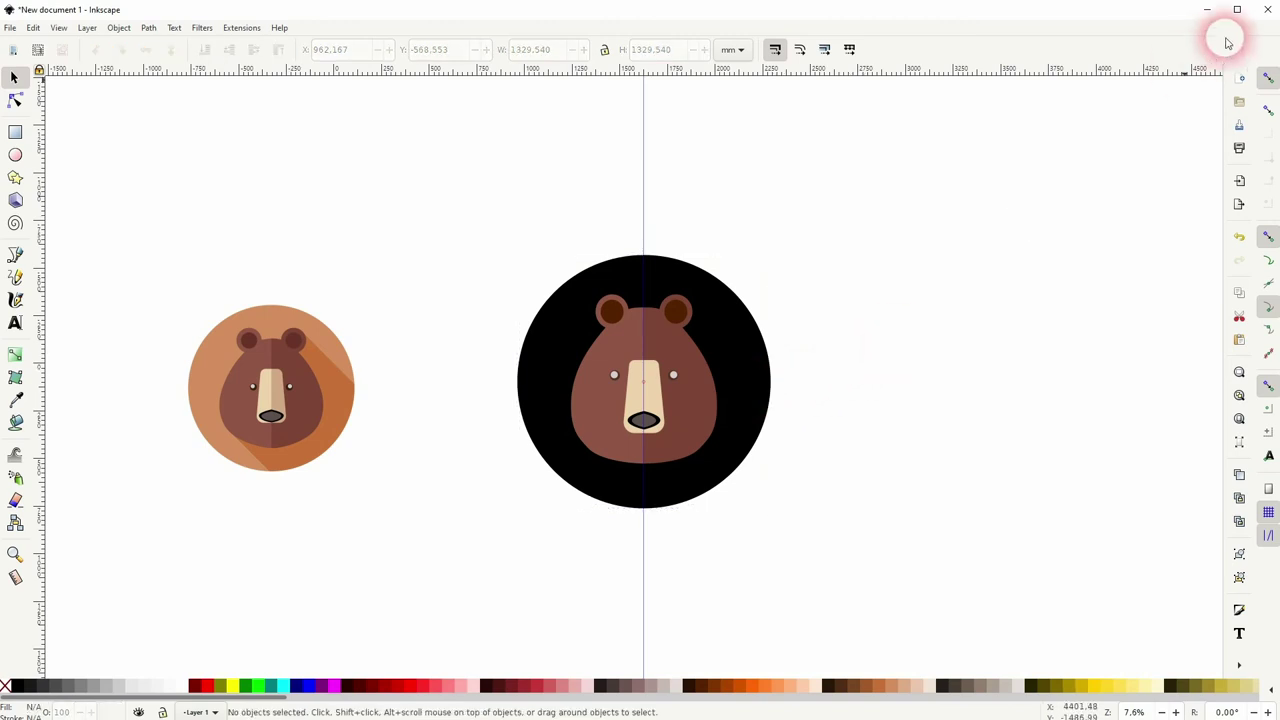
{"action": "left_click_drag", "start_coordinate": [1214, 80], "coordinate": [914, 257]}
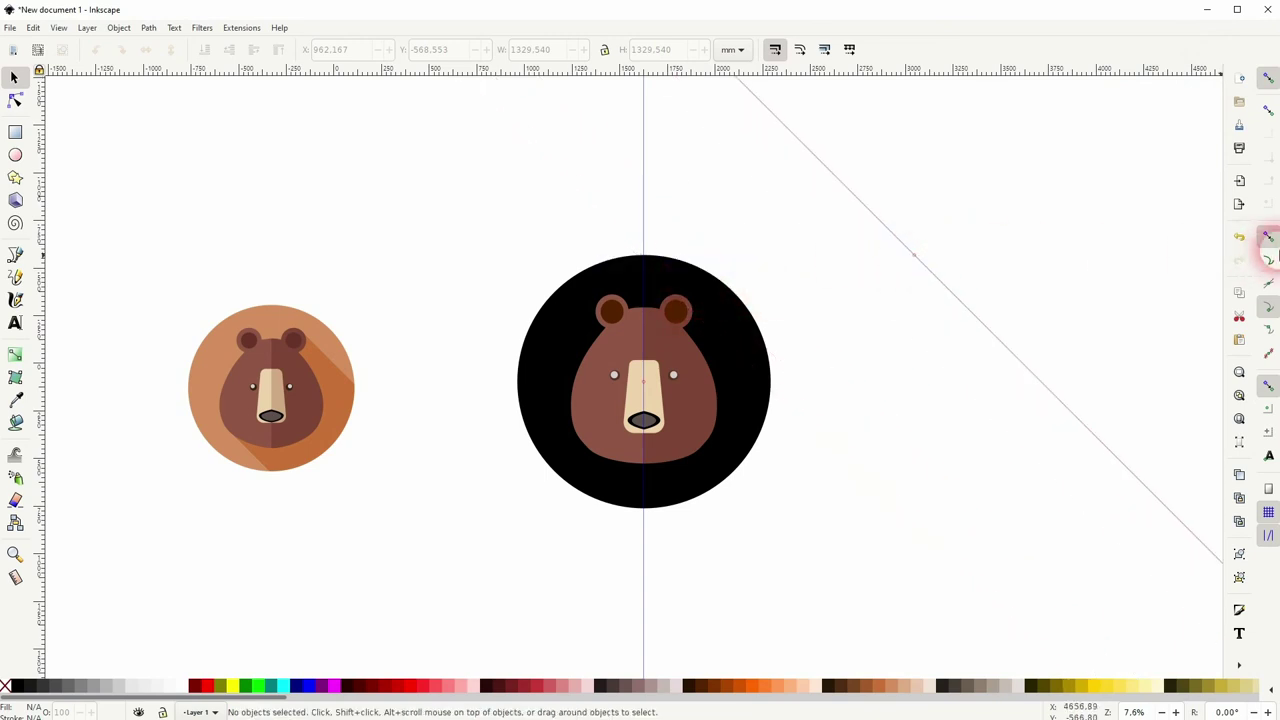
{"action": "left_click", "coordinate": [1268, 262]}
{"action": "left_click", "coordinate": [913, 263]}
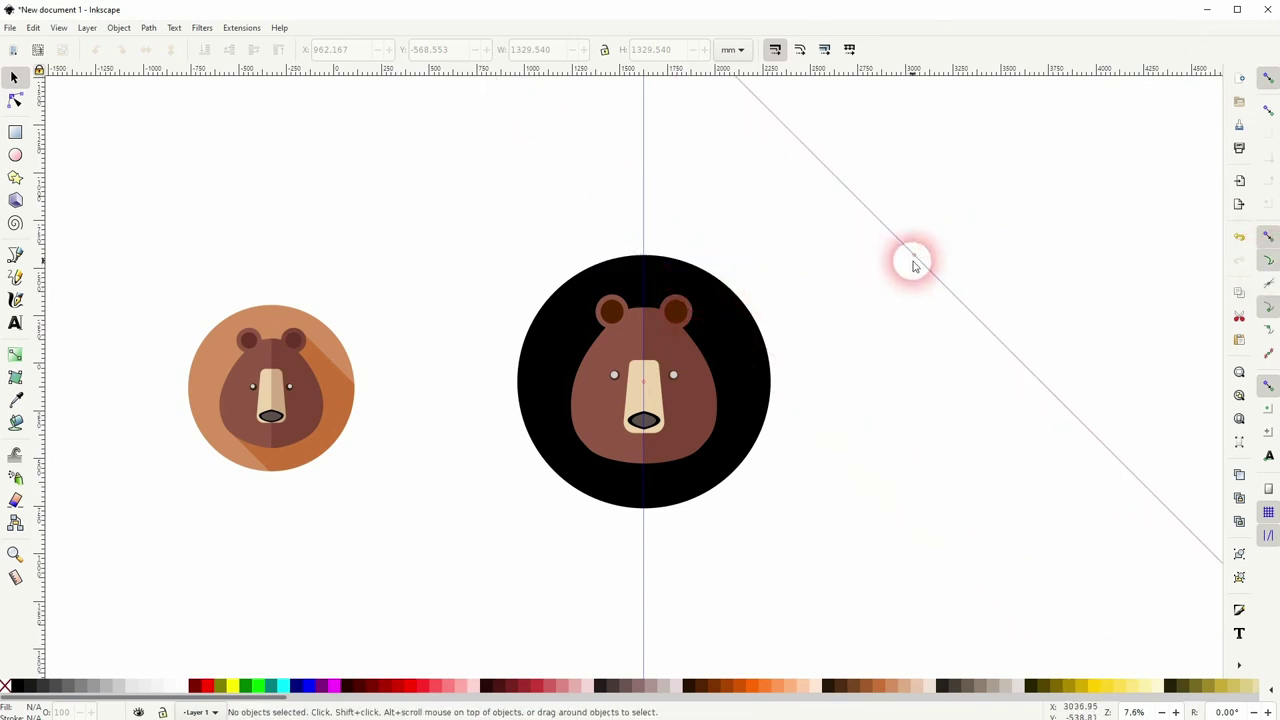
{"action": "left_click_drag", "start_coordinate": [913, 260], "coordinate": [677, 303]}
Step: Position the two parallel diagonal guides across the circle and ear, then zoom out to the whole bear
{"action": "scroll", "coordinate": [691, 297], "scroll_direction": "up", "scroll_amount": 9}
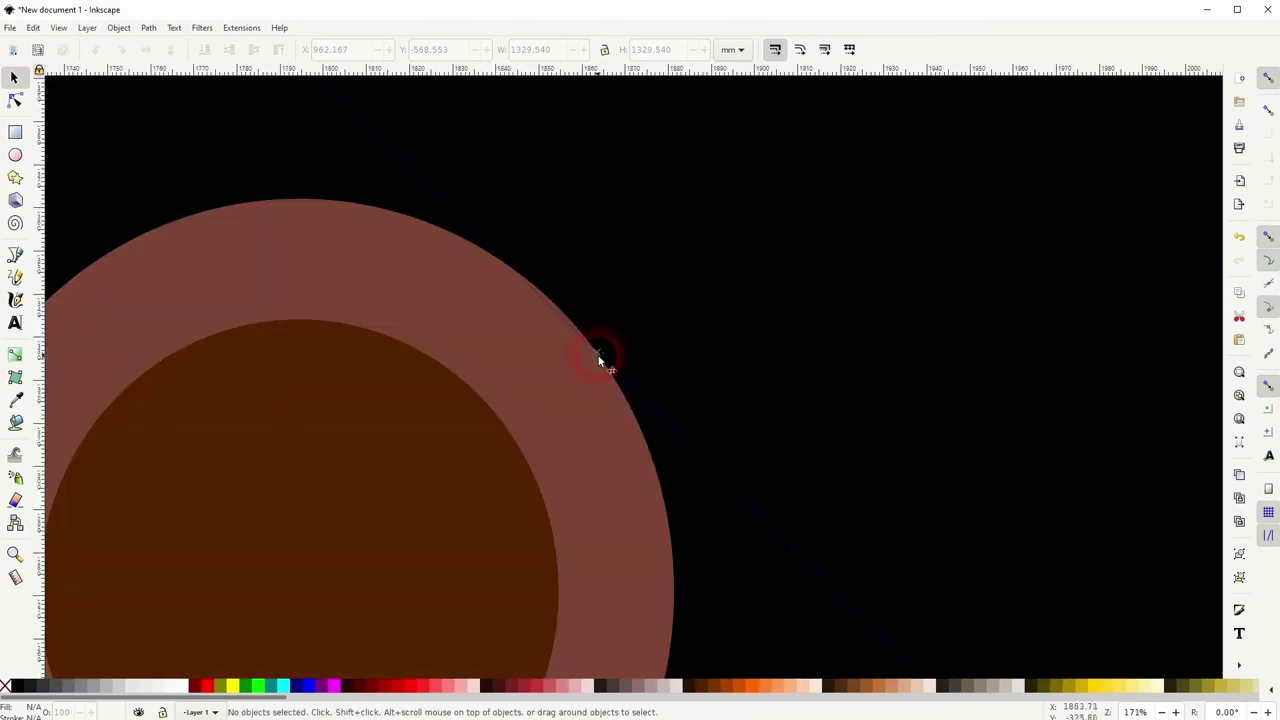
{"action": "left_click_drag", "start_coordinate": [575, 335], "coordinate": [553, 318]}
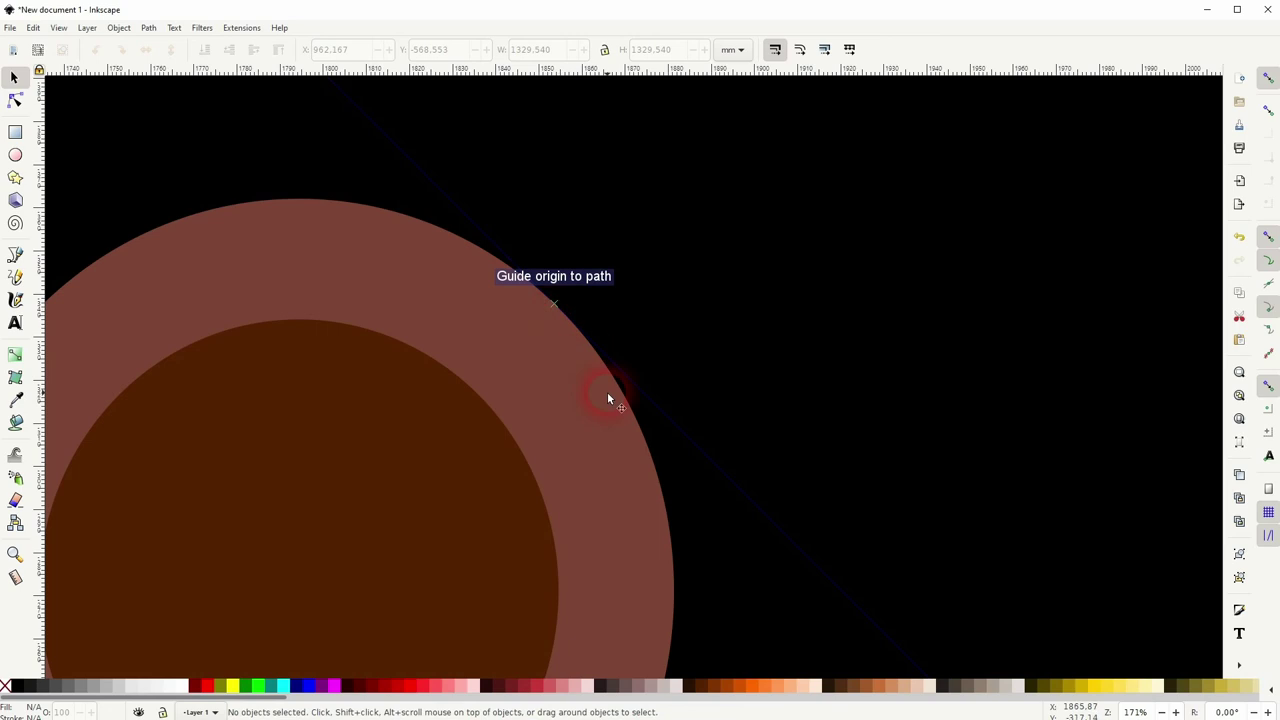
{"action": "scroll", "coordinate": [611, 403], "scroll_direction": "down", "scroll_amount": 5}
{"action": "left_click_drag", "start_coordinate": [608, 398], "coordinate": [1210, 75]}
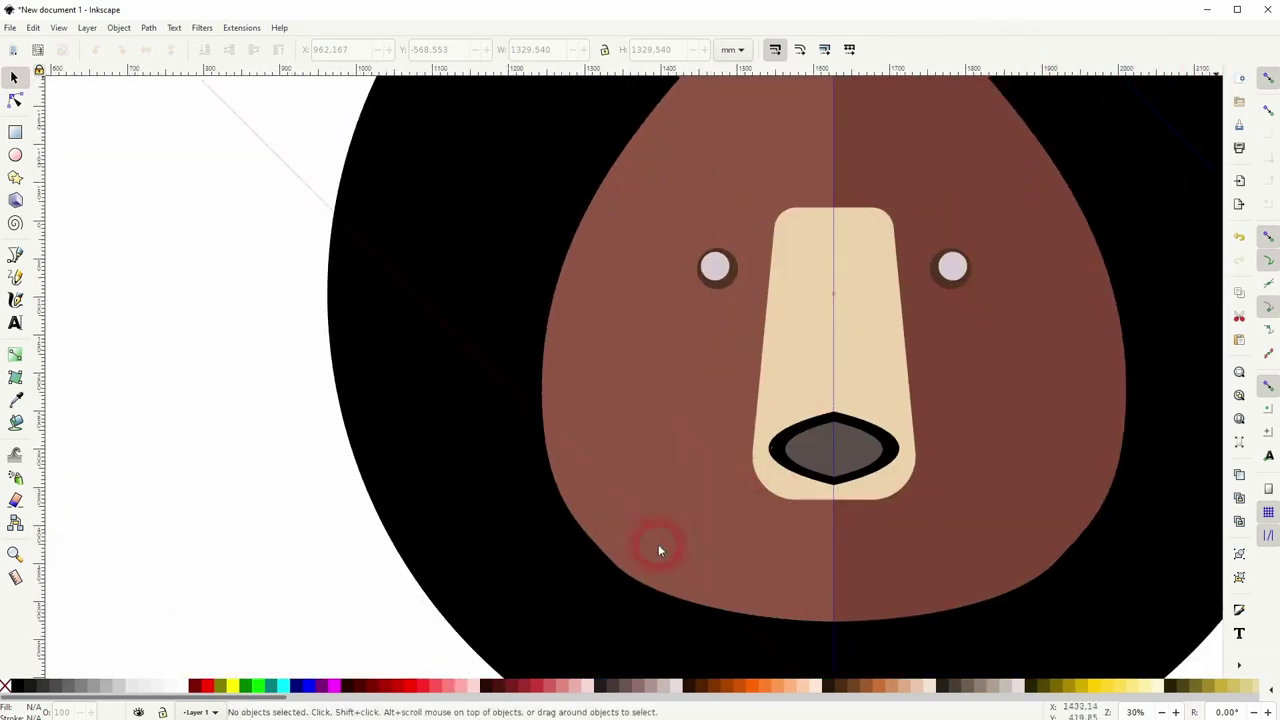
{"action": "left_click_drag", "start_coordinate": [659, 550], "coordinate": [629, 570]}
{"action": "scroll", "coordinate": [925, 563], "scroll_direction": "down", "scroll_amount": 3}
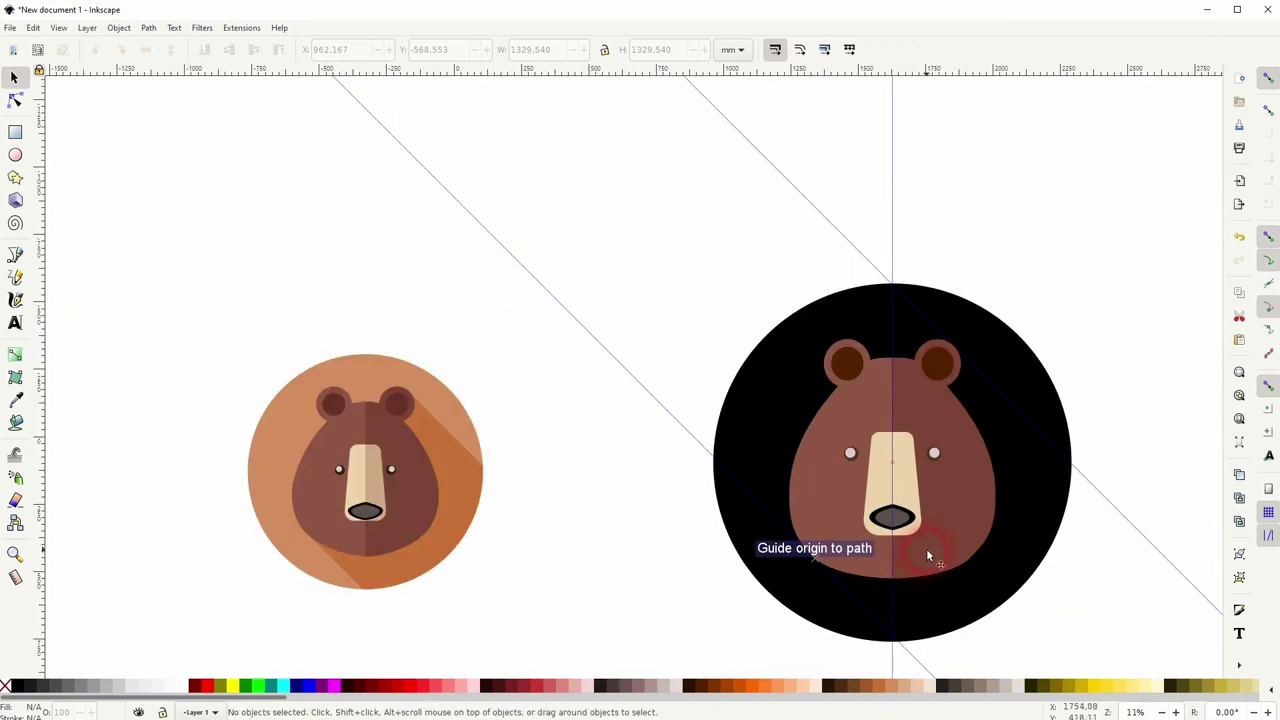
{"action": "left_click_drag", "start_coordinate": [926, 548], "coordinate": [717, 503]}
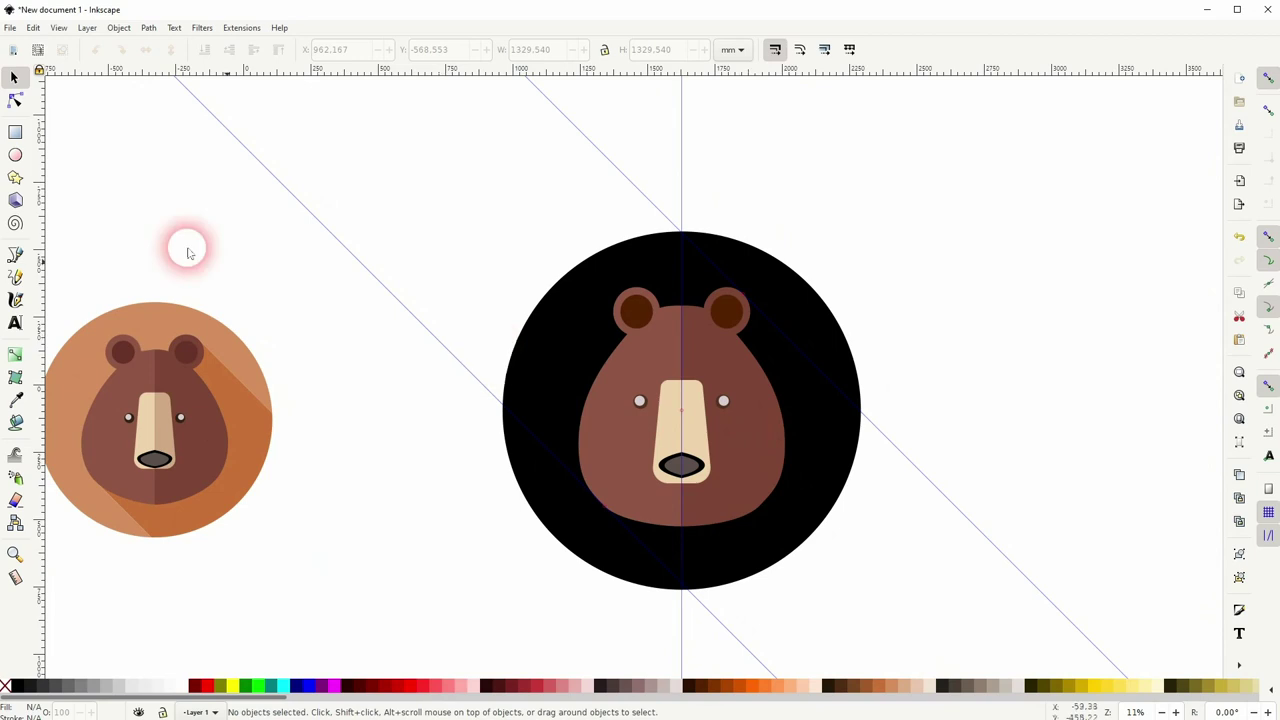
Step: Draw a closed straight-line shadow outline with the Pen tool along the diagonal guides
{"action": "left_click", "coordinate": [16, 256]}
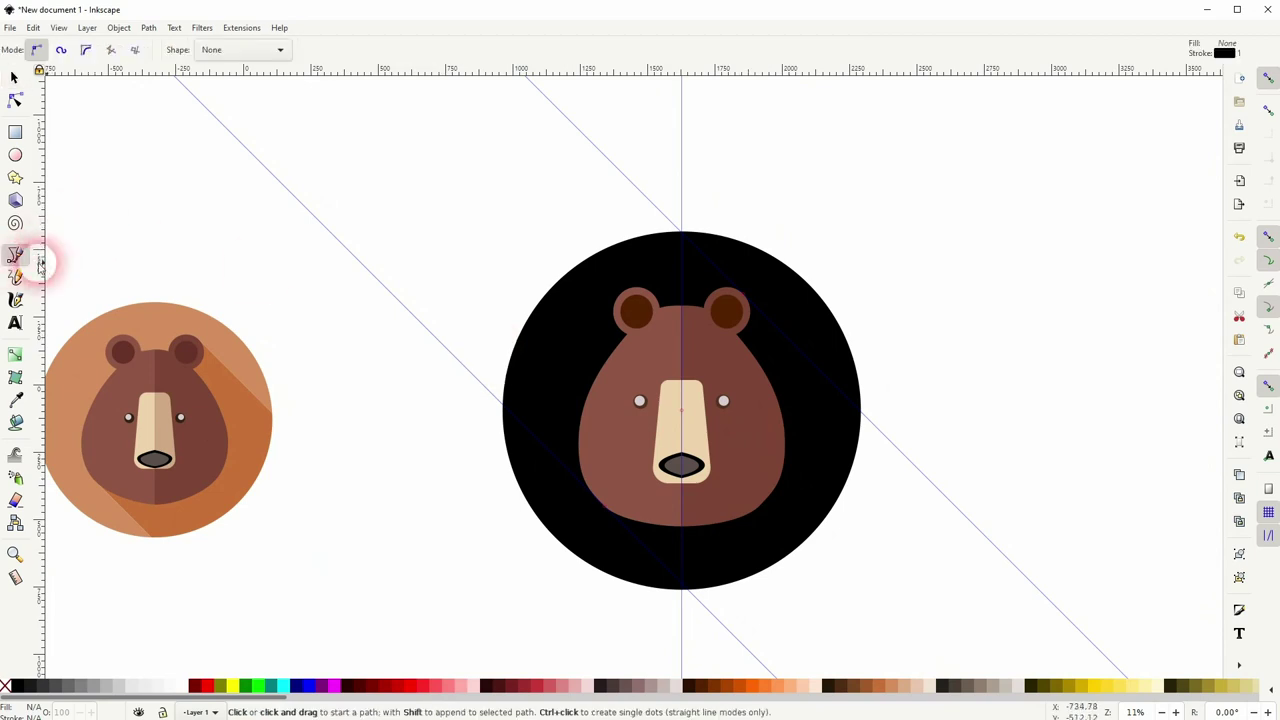
{"action": "left_click", "coordinate": [1034, 585]}
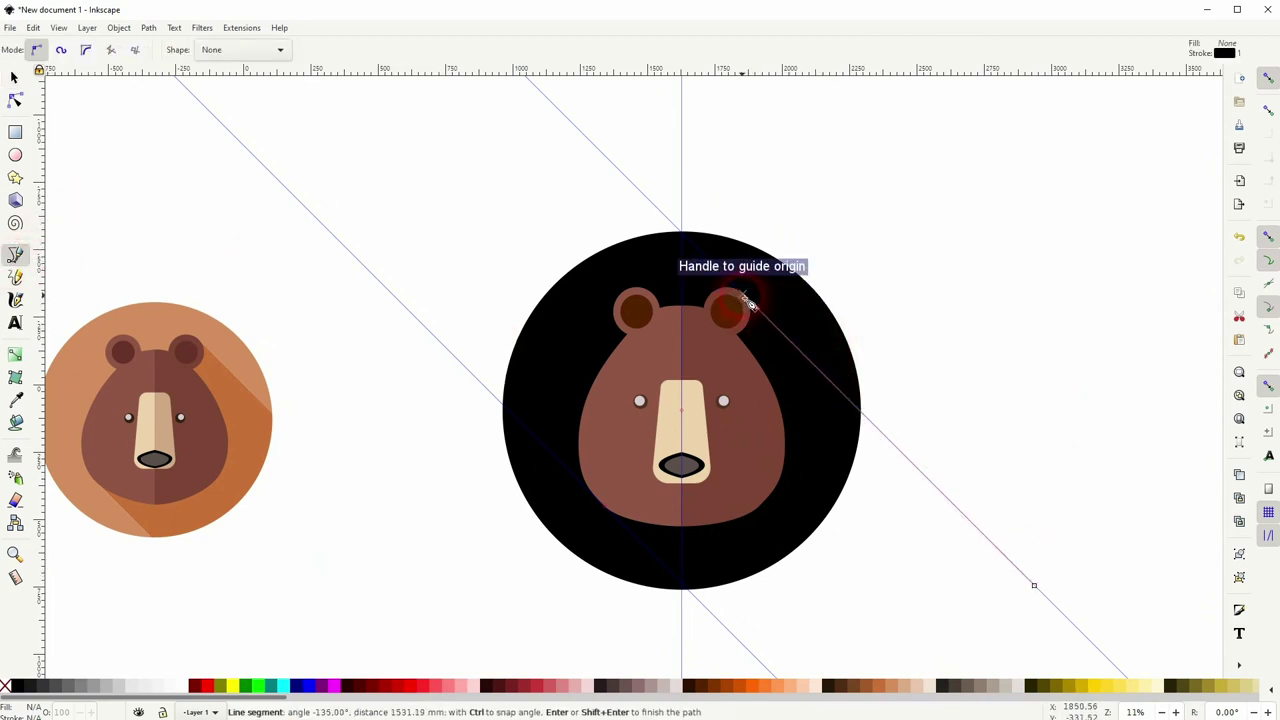
{"action": "left_click", "coordinate": [746, 300]}
{"action": "left_click", "coordinate": [613, 509]}
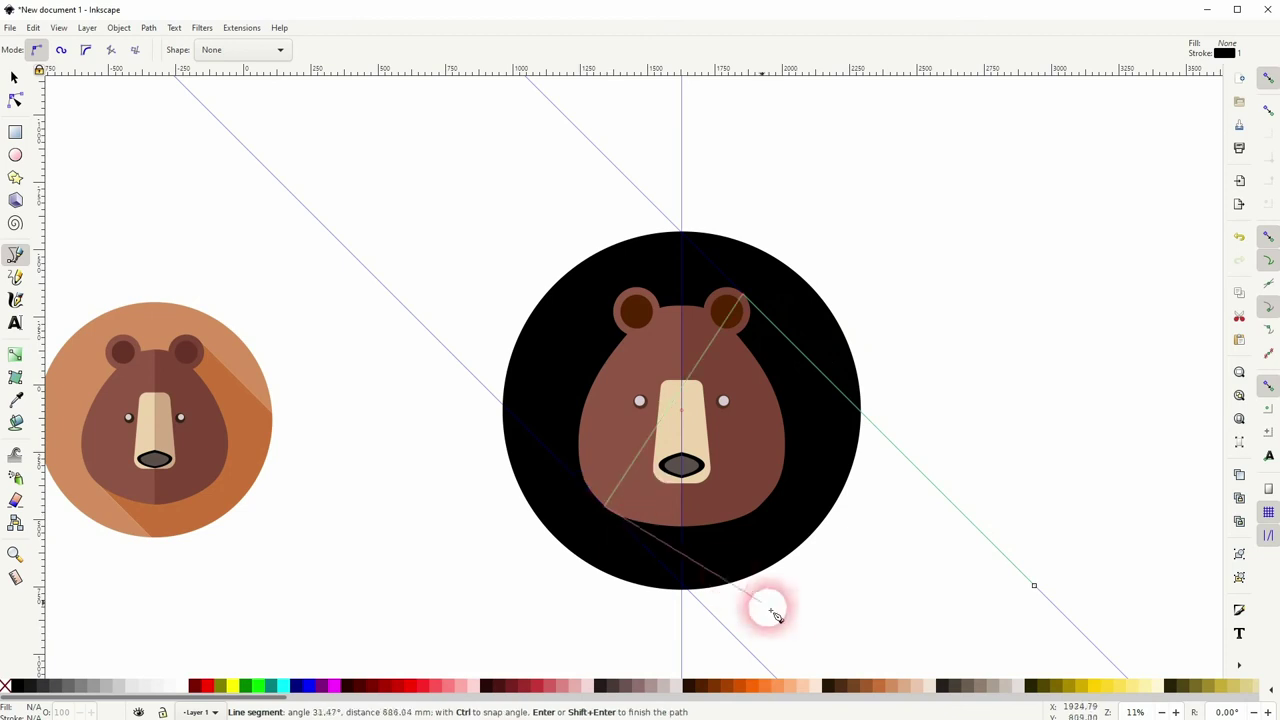
{"action": "left_click", "coordinate": [766, 663]}
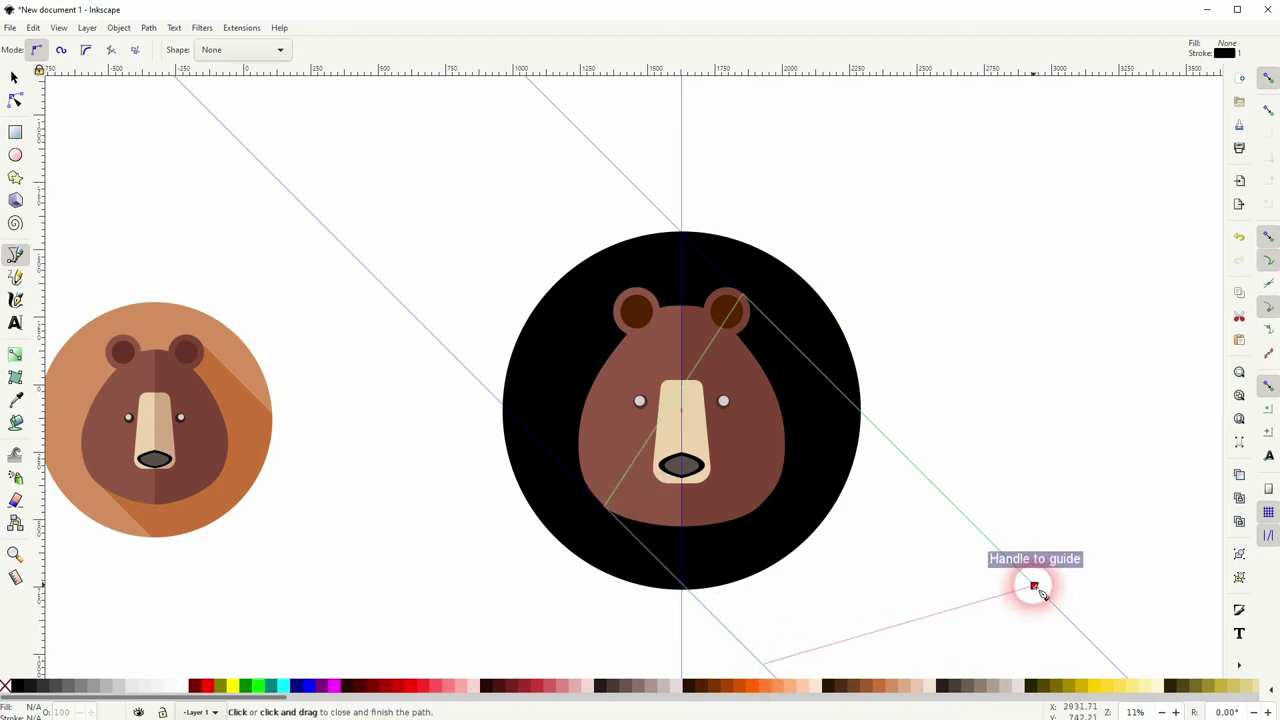
{"action": "left_click", "coordinate": [1035, 587]}
Step: Fill the shadow shape red and cut the black circle with it using Path > Division
{"action": "left_click", "coordinate": [14, 77]}
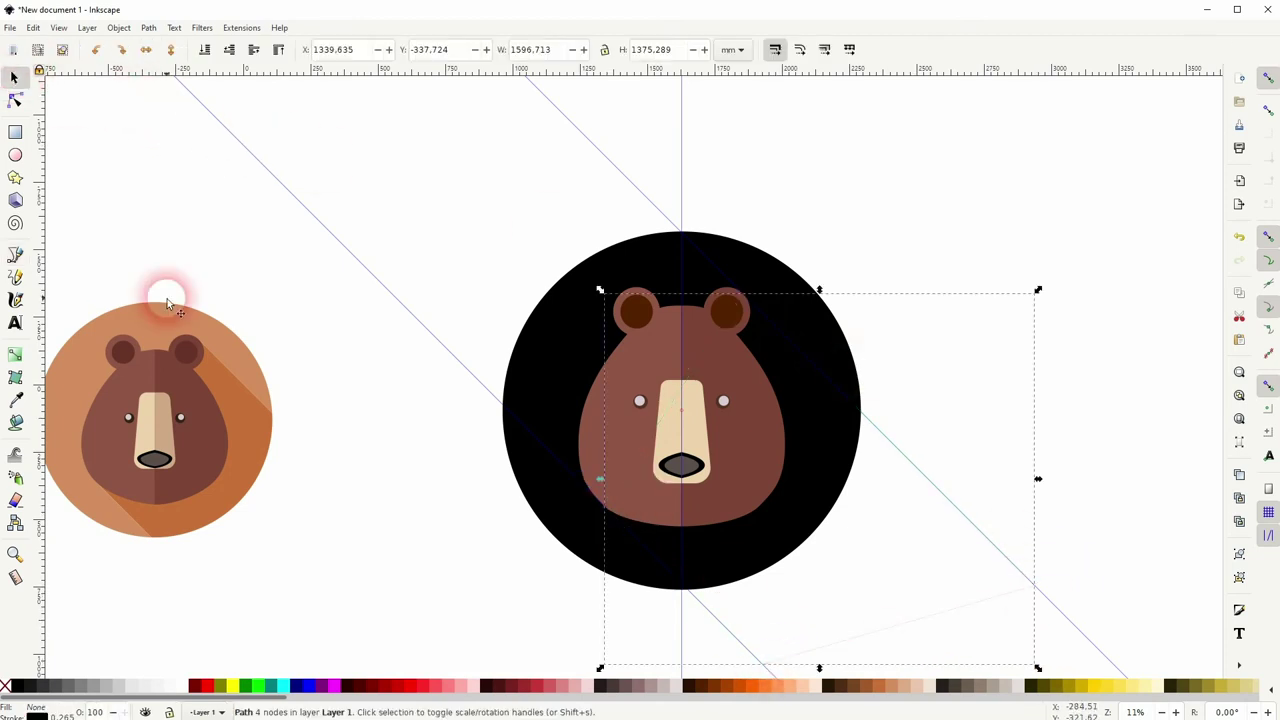
{"action": "left_click", "coordinate": [207, 685]}
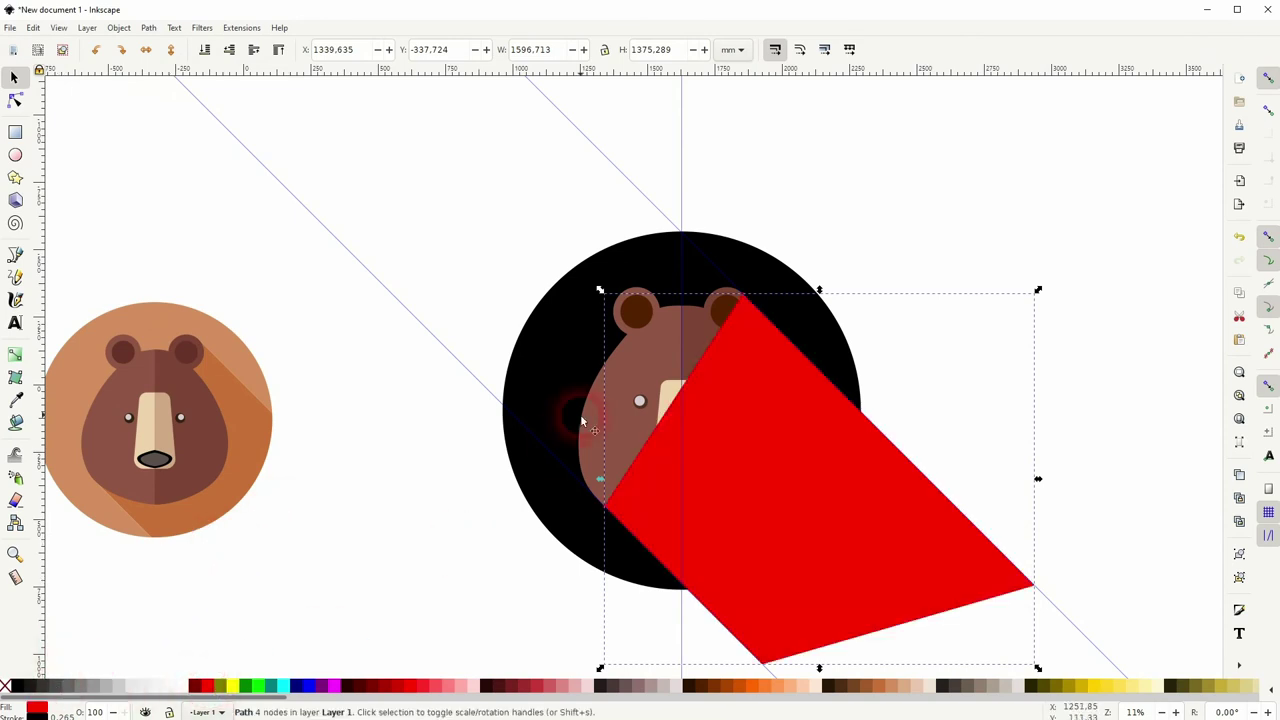
{"action": "left_click", "coordinate": [551, 365], "text": "shift"}
{"action": "left_click_drag", "start_coordinate": [551, 365], "coordinate": [246, 445]}
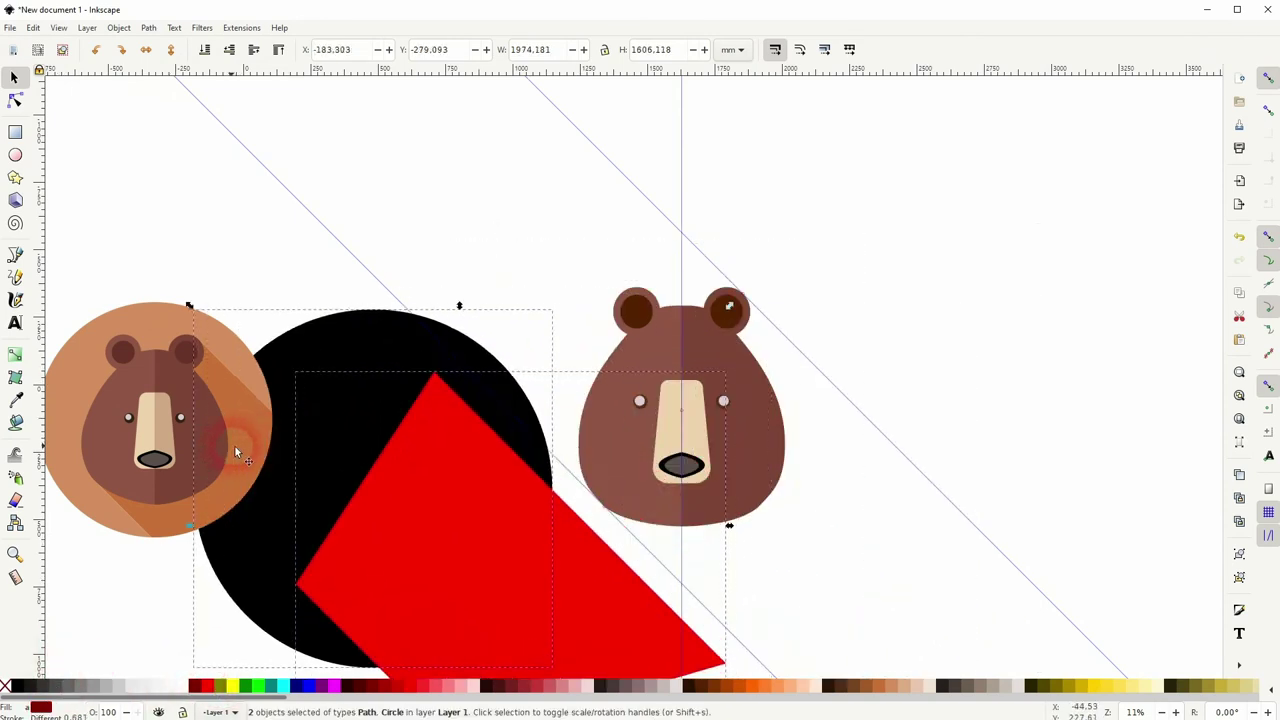
{"action": "left_click_drag", "start_coordinate": [662, 364], "coordinate": [727, 358]}
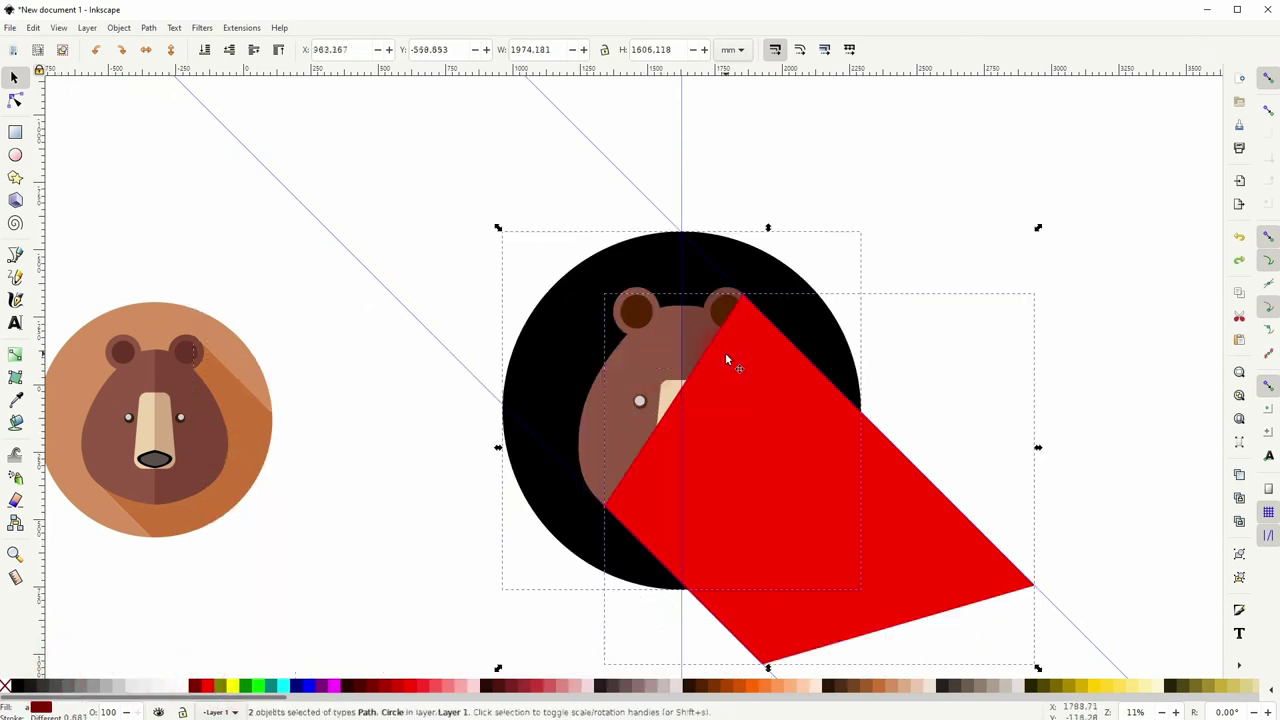
{"action": "left_click", "coordinate": [148, 27]}
{"action": "left_click", "coordinate": [177, 157]}
Step: Recolour the main circle piece light tan and the shadow piece a darker tan
{"action": "left_click", "coordinate": [393, 390]}
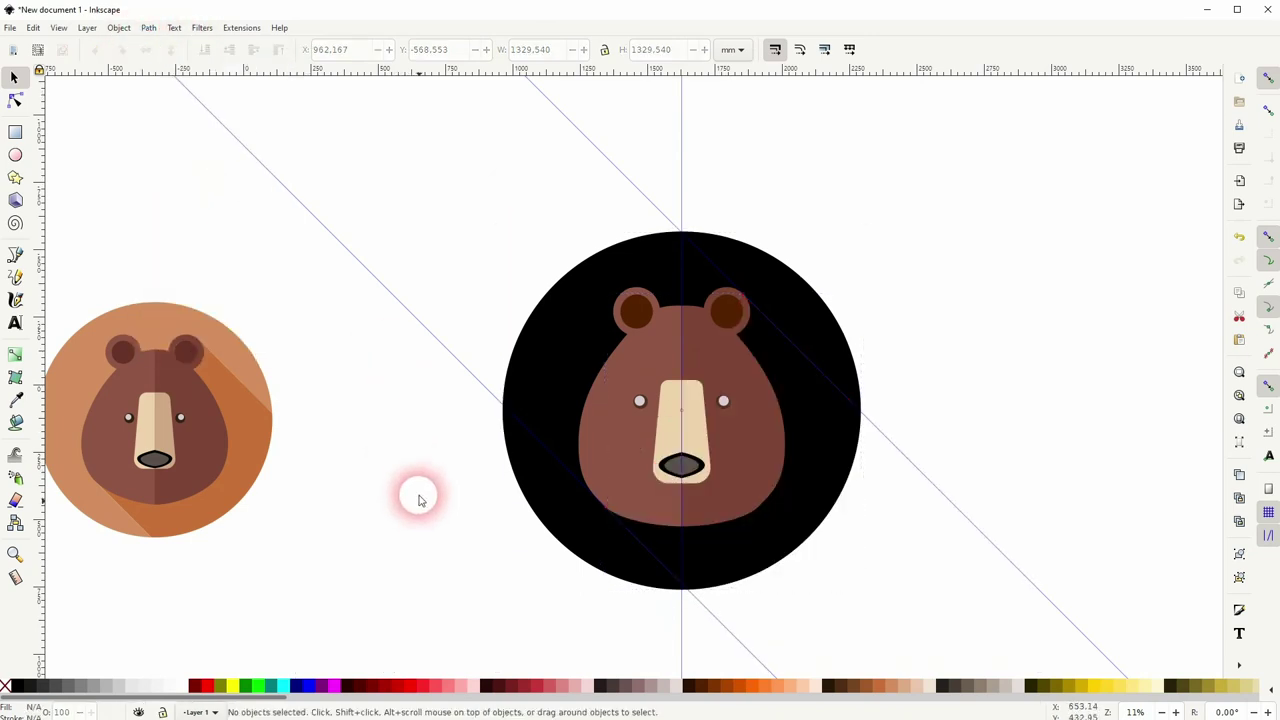
{"action": "left_click", "coordinate": [540, 371]}
{"action": "left_click", "coordinate": [805, 690]}
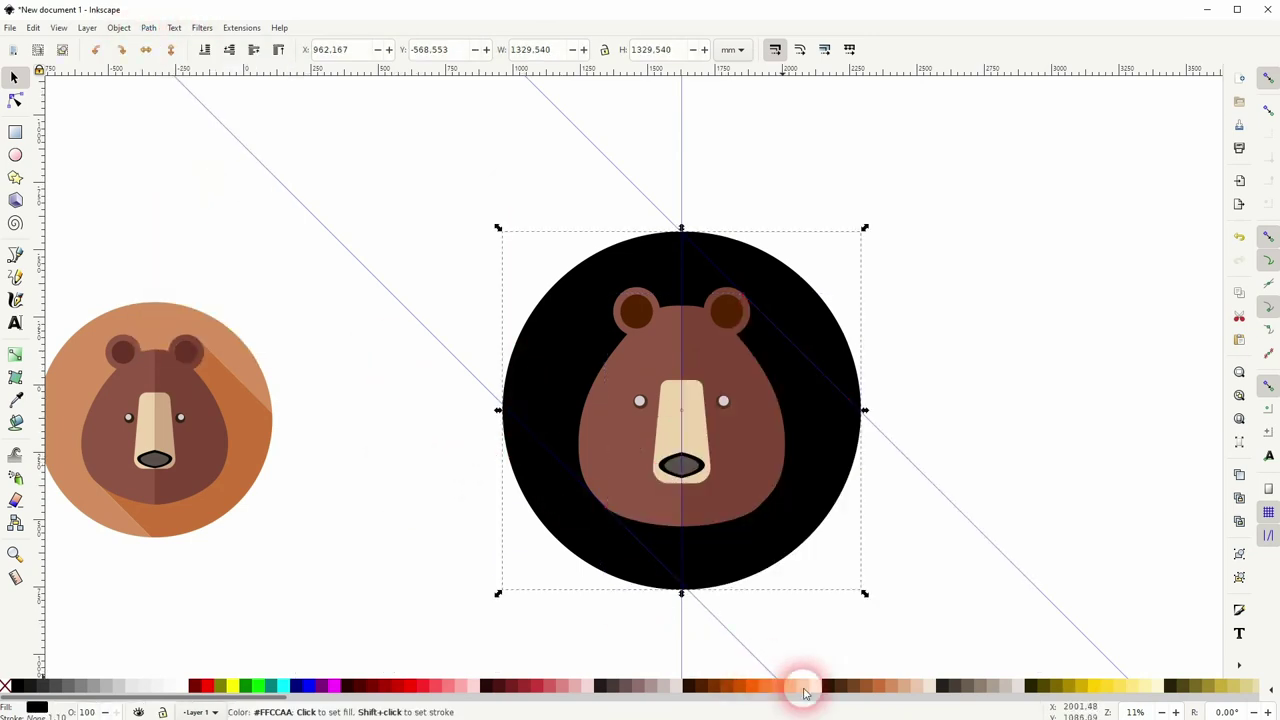
{"action": "left_click", "coordinate": [905, 687]}
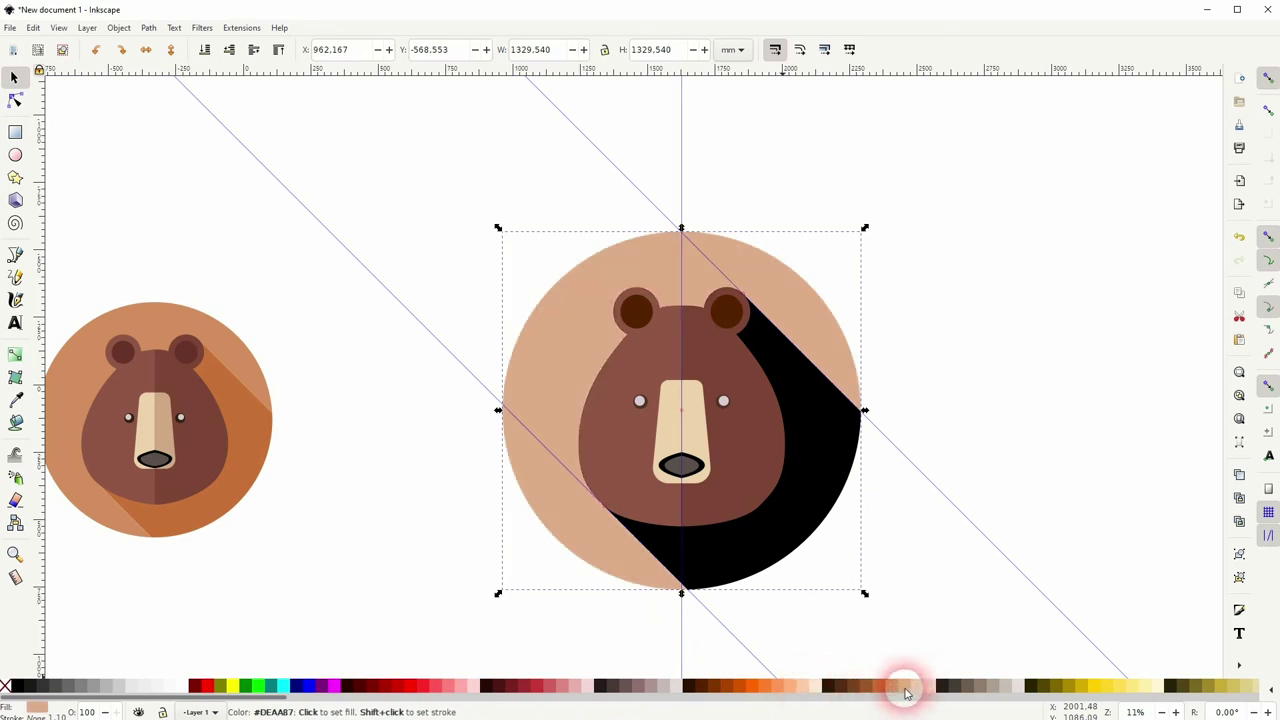
{"action": "left_click", "coordinate": [829, 429]}
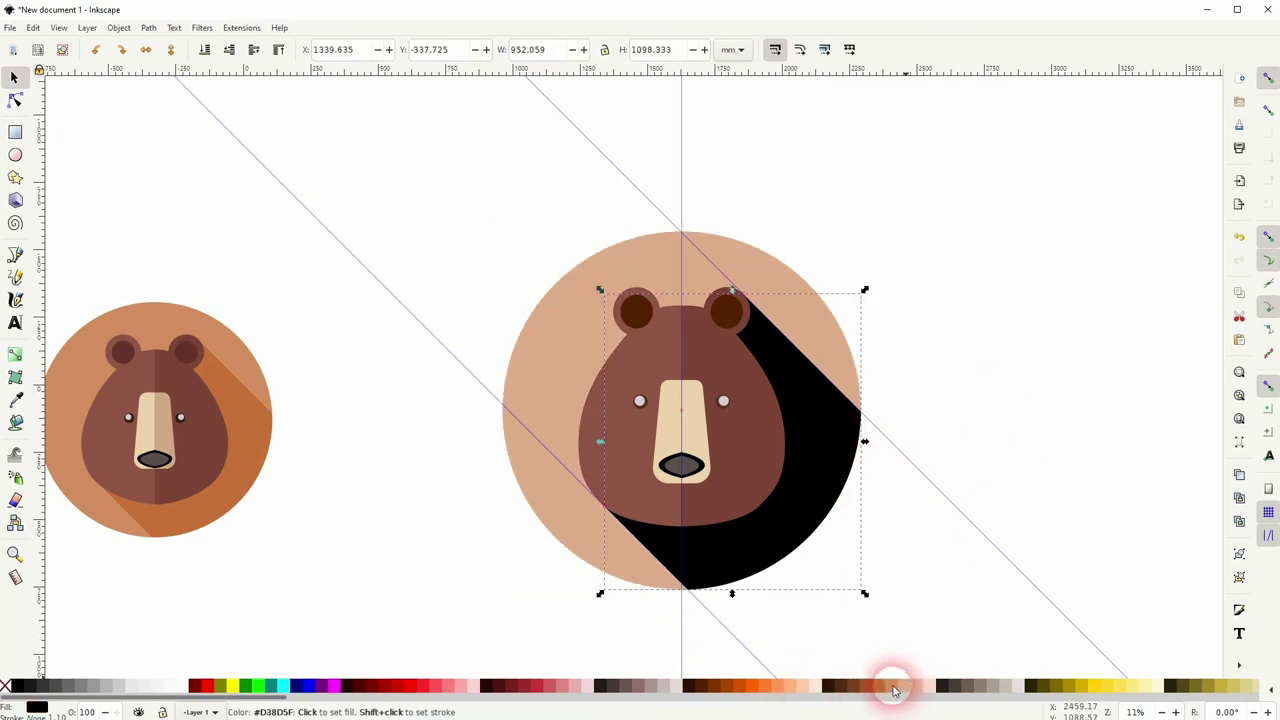
{"action": "left_click", "coordinate": [893, 690]}
{"action": "left_click", "coordinate": [1045, 424]}
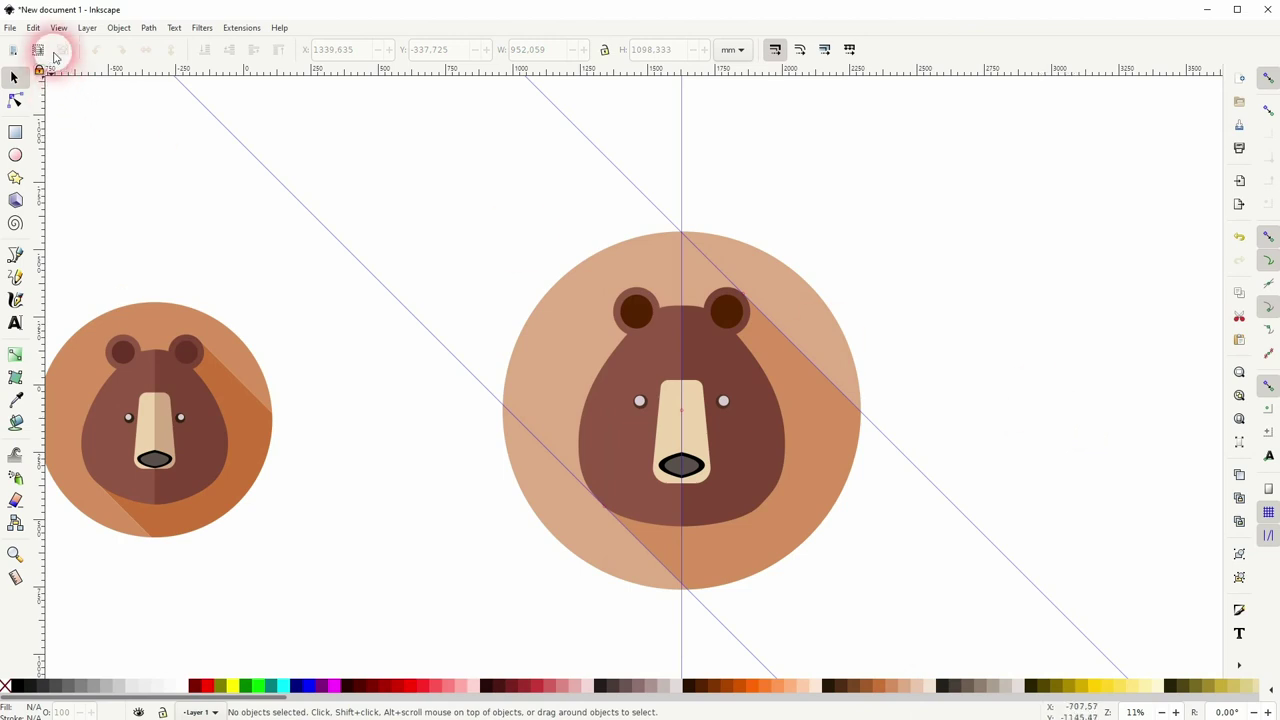
Step: Delete all guides from the document with Edit > Delete All Guides, then select the whole bear icon
{"action": "left_click", "coordinate": [33, 27]}
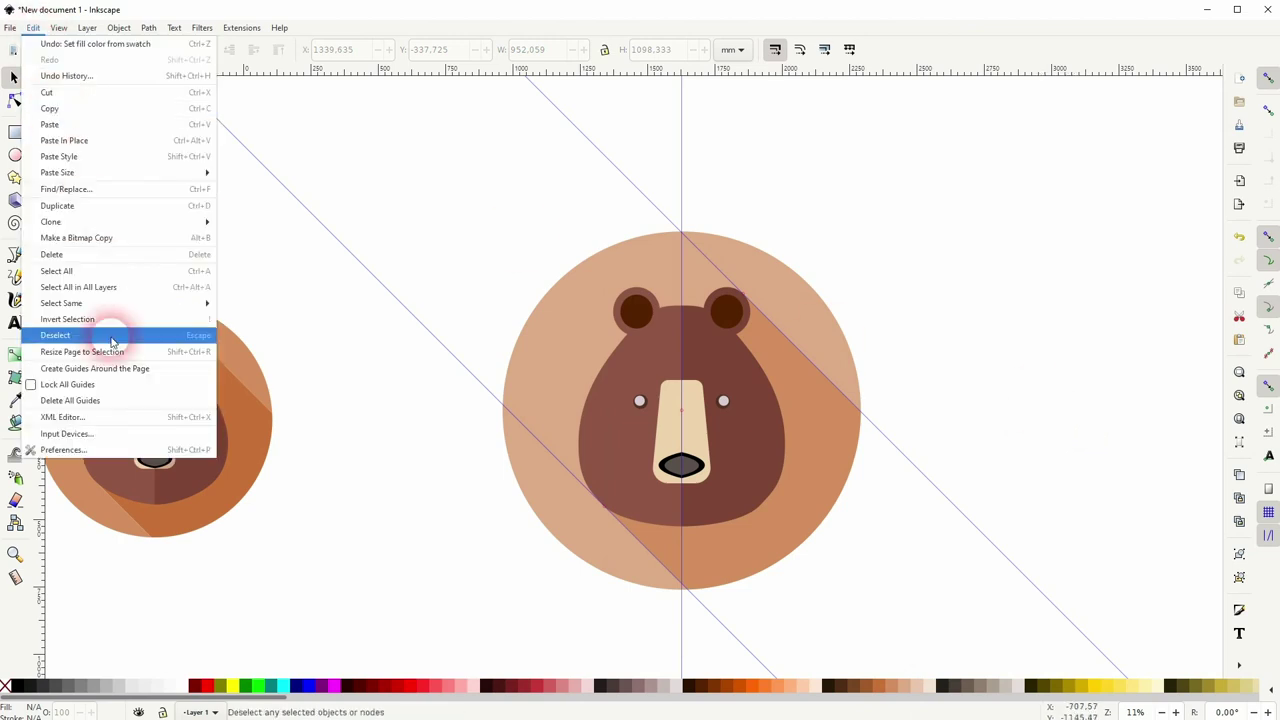
{"action": "left_click", "coordinate": [111, 404]}
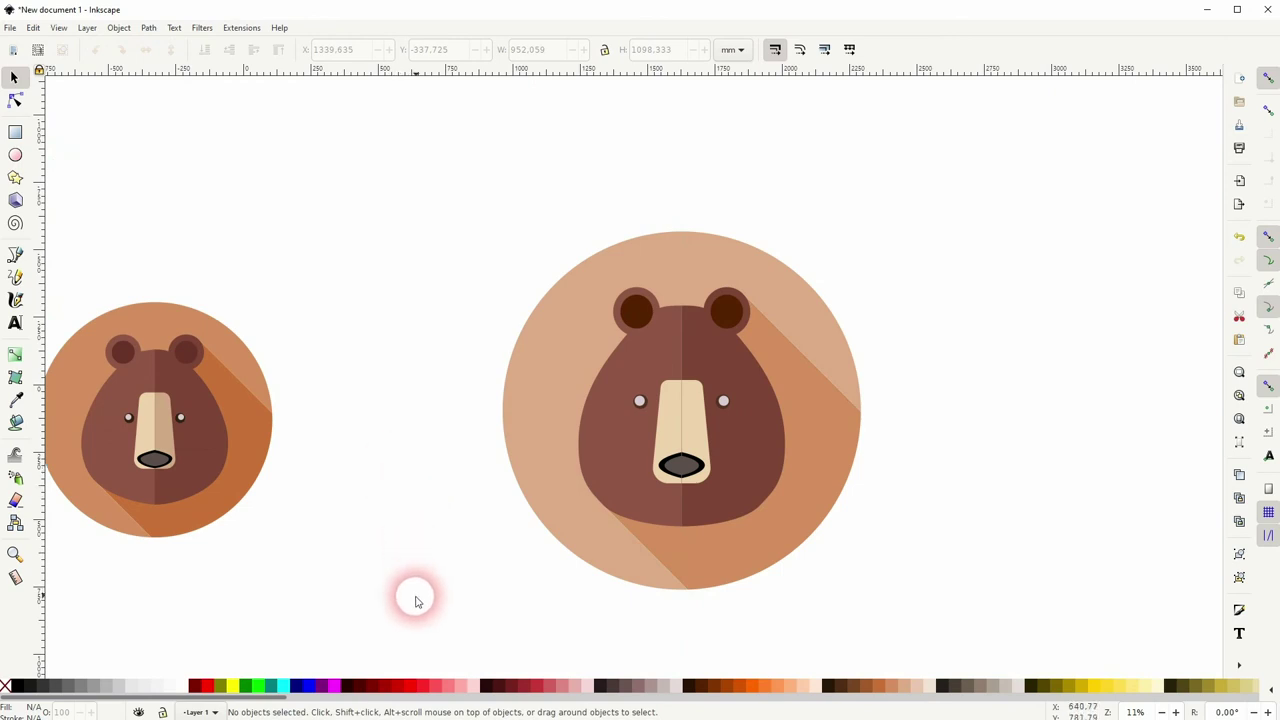
{"action": "left_click_drag", "start_coordinate": [416, 601], "coordinate": [1000, 114]}
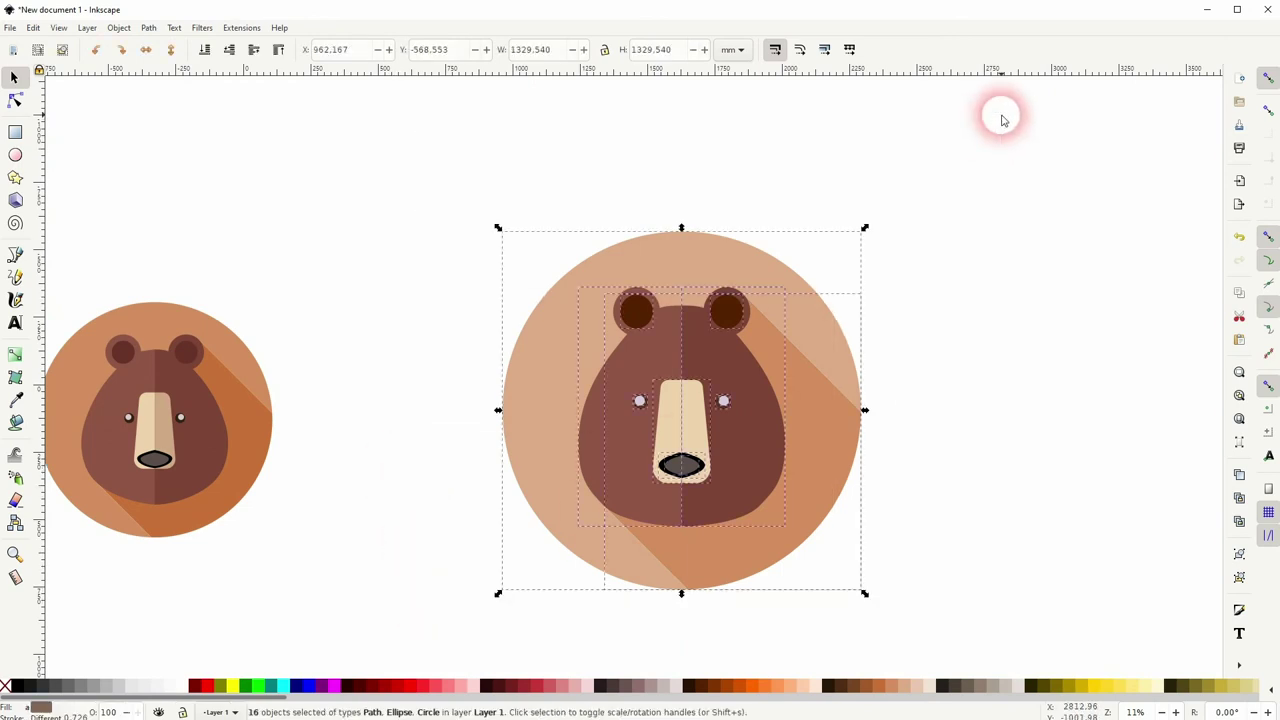
Step: Bring the bear face into view and select both halves of the nose
{"action": "left_click", "coordinate": [951, 300]}
{"action": "scroll", "coordinate": [682, 328], "scroll_direction": "up", "scroll_amount": 8}
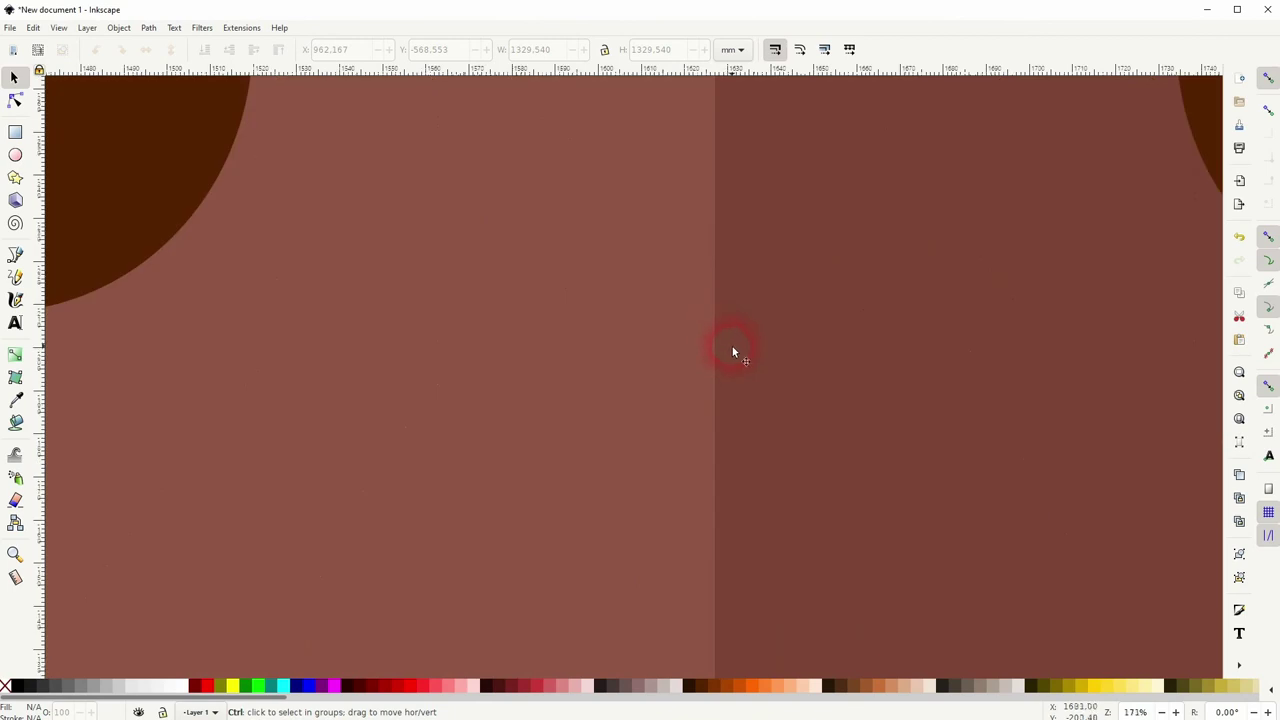
{"action": "scroll", "coordinate": [790, 326], "scroll_direction": "down", "scroll_amount": 5}
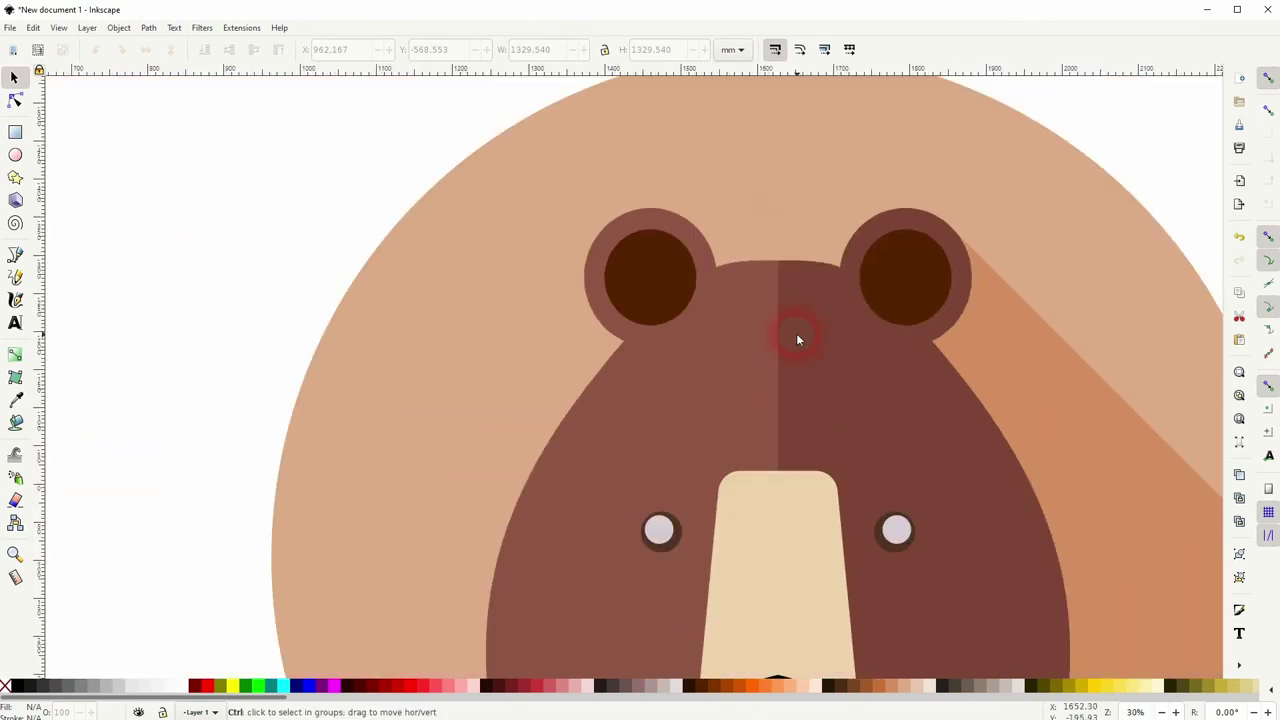
{"action": "left_click_drag", "start_coordinate": [796, 339], "coordinate": [609, 289]}
{"action": "scroll", "coordinate": [612, 293], "scroll_direction": "down", "scroll_amount": 1}
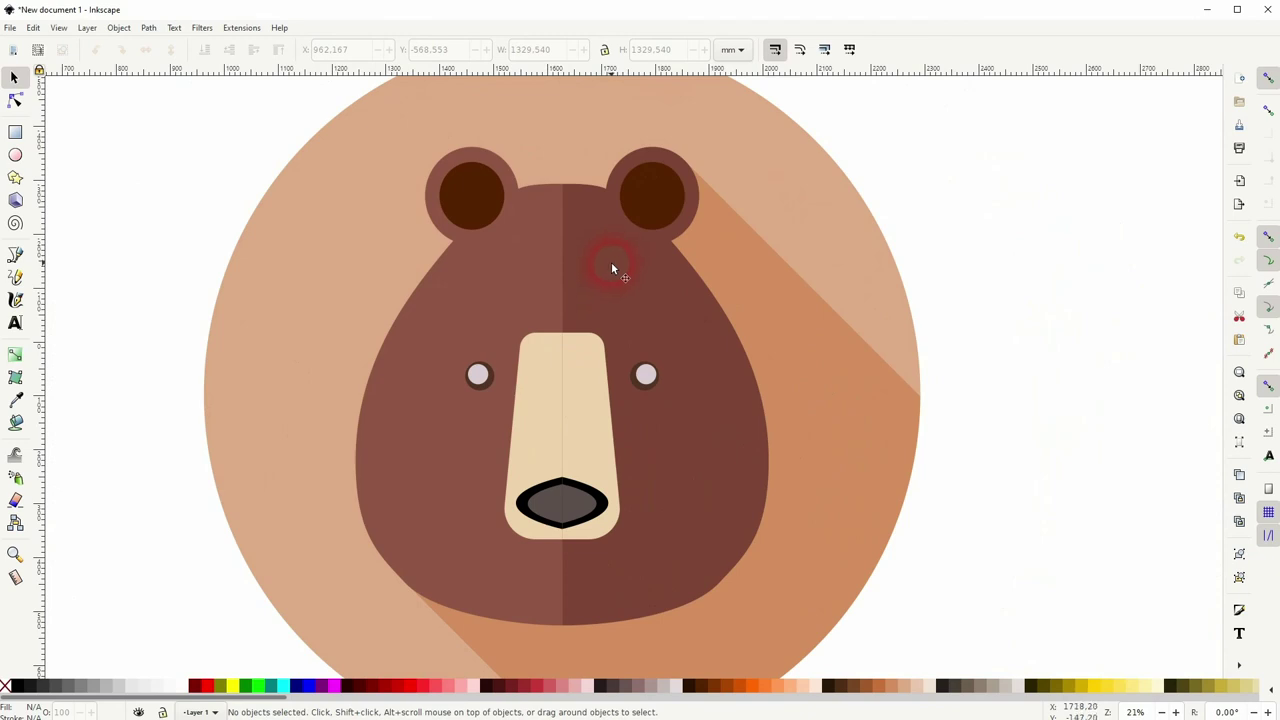
{"action": "left_click", "coordinate": [560, 277]}
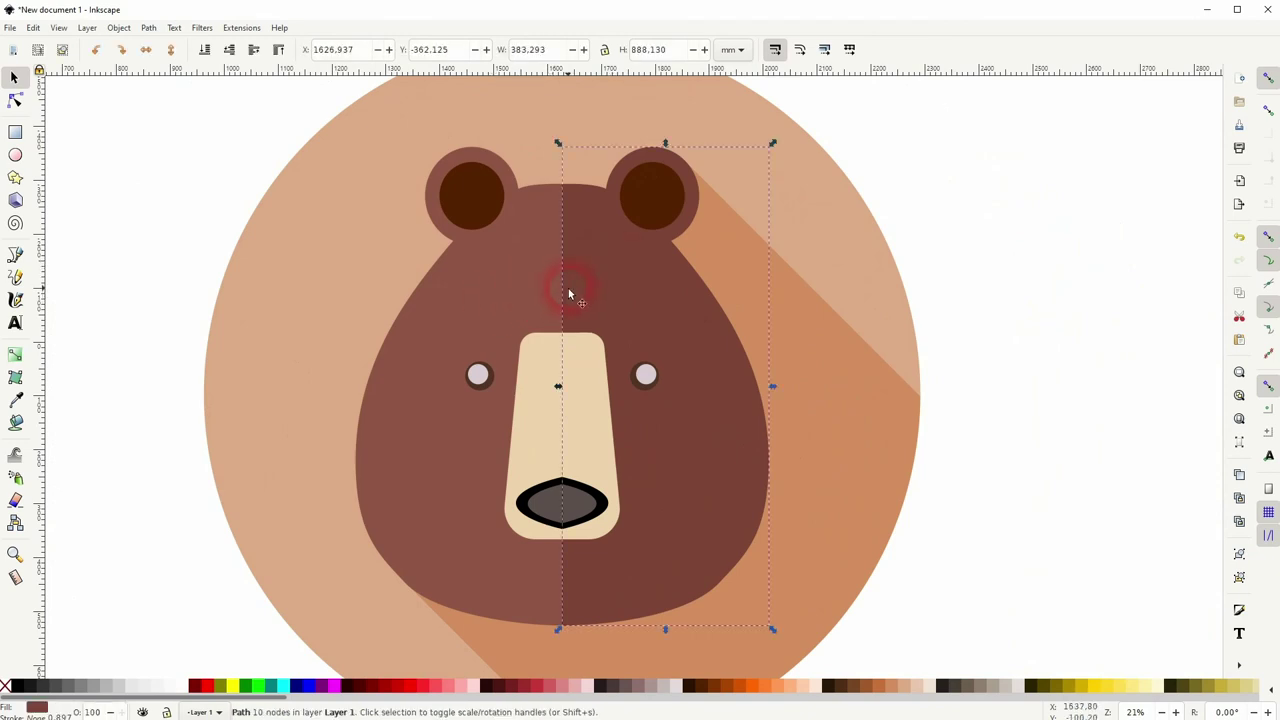
{"action": "left_click", "coordinate": [1070, 365]}
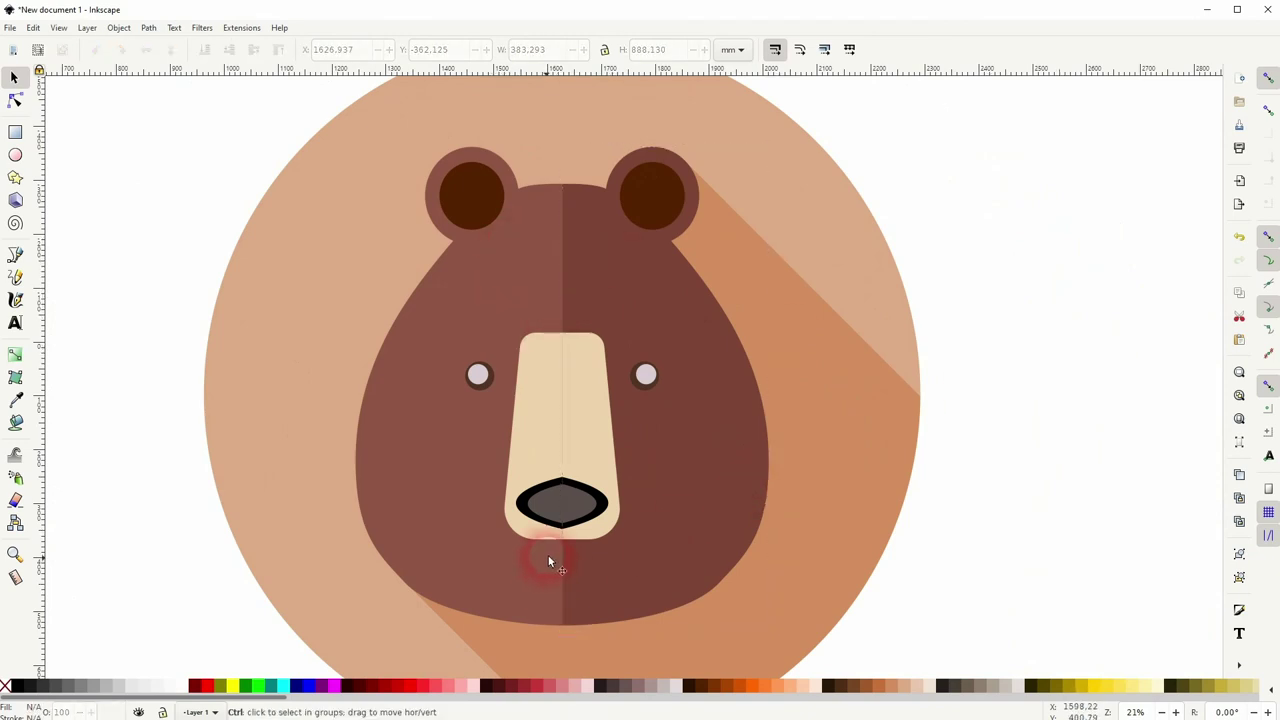
{"action": "scroll", "coordinate": [548, 560], "scroll_direction": "up", "scroll_amount": 2}
{"action": "left_click", "coordinate": [549, 434]}
{"action": "left_click", "coordinate": [458, 455], "text": "shift"}
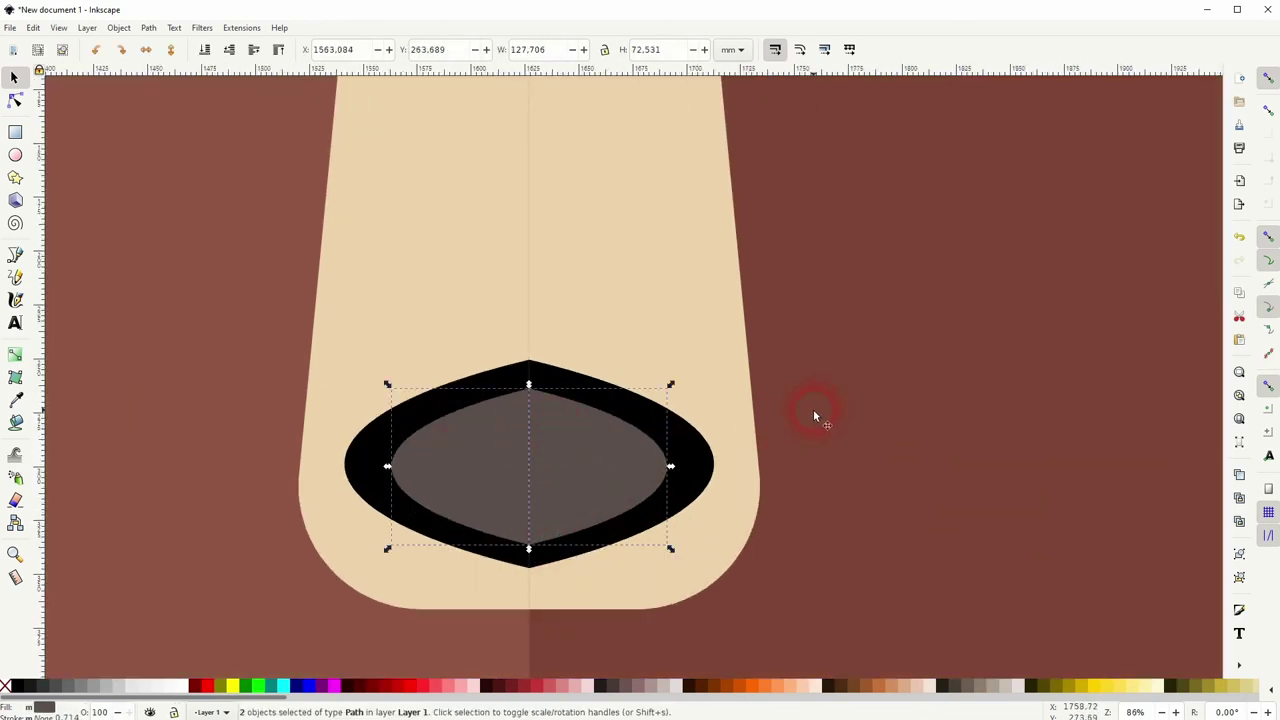
Step: With the Node tool, lower the top points of both nose halves and level their curve handles
{"action": "left_click", "coordinate": [15, 100]}
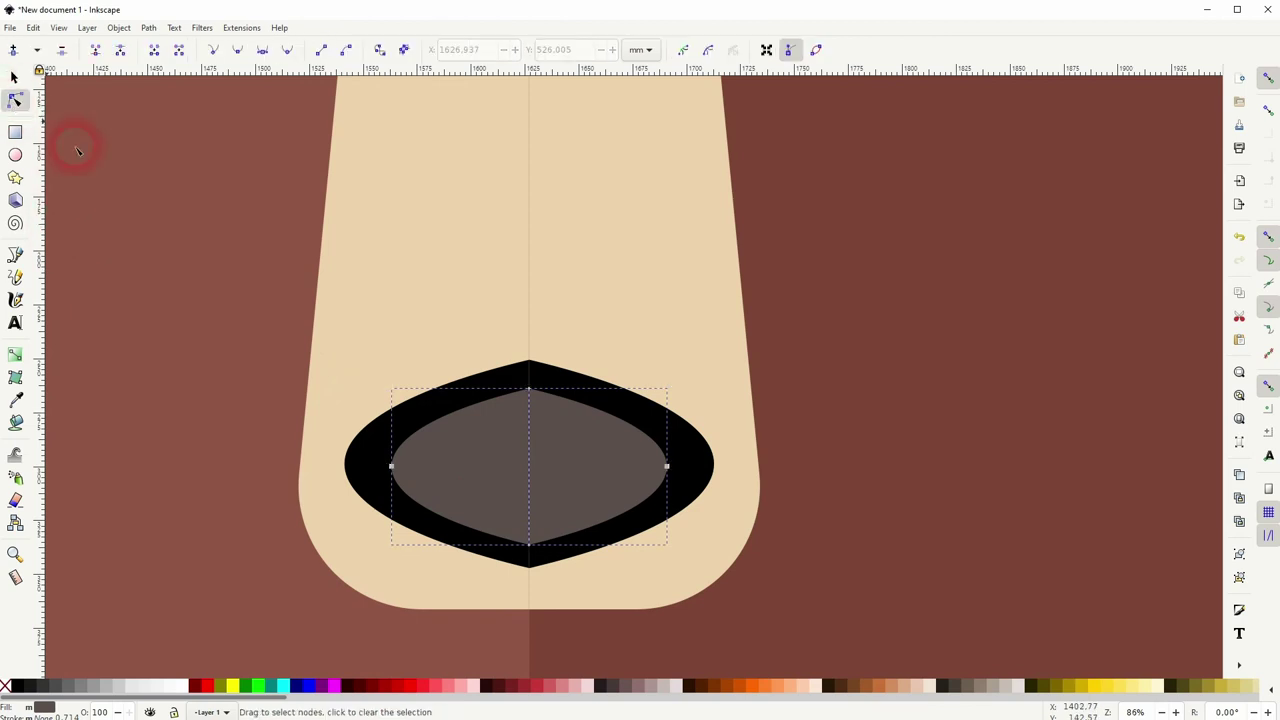
{"action": "scroll", "coordinate": [516, 404], "scroll_direction": "up", "scroll_amount": 4}
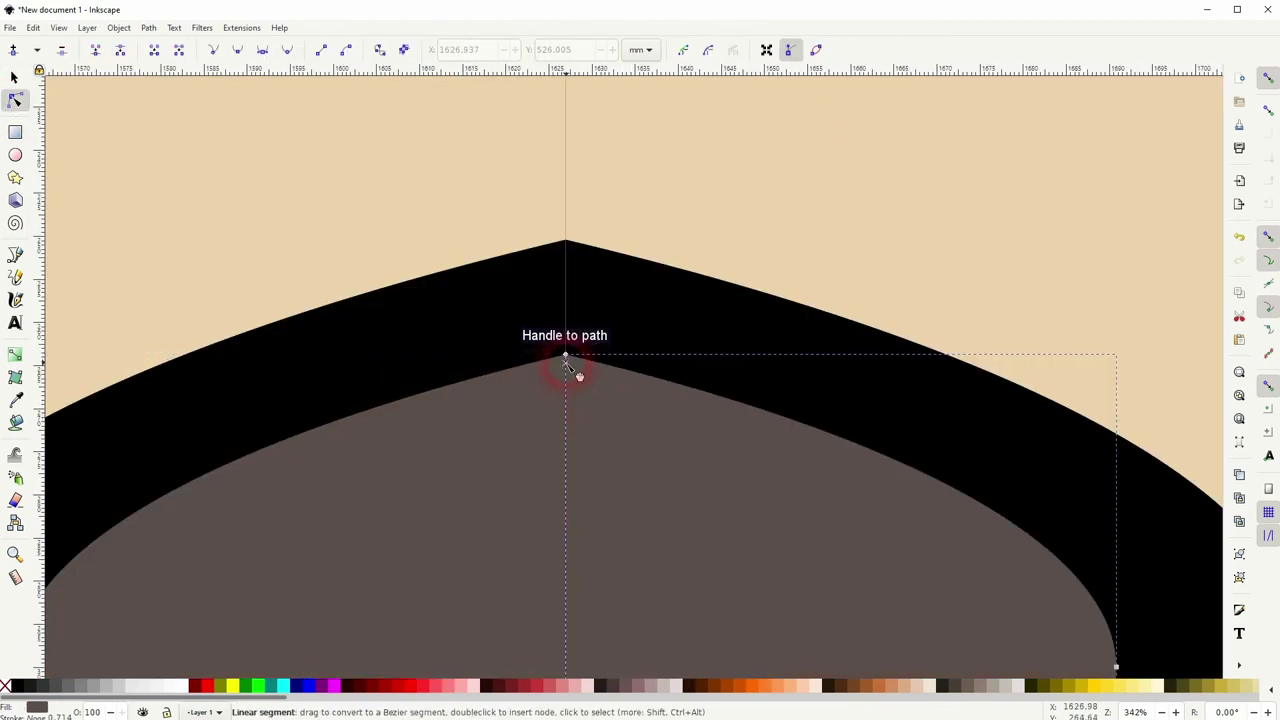
{"action": "left_click_drag", "start_coordinate": [565, 356], "coordinate": [565, 395]}
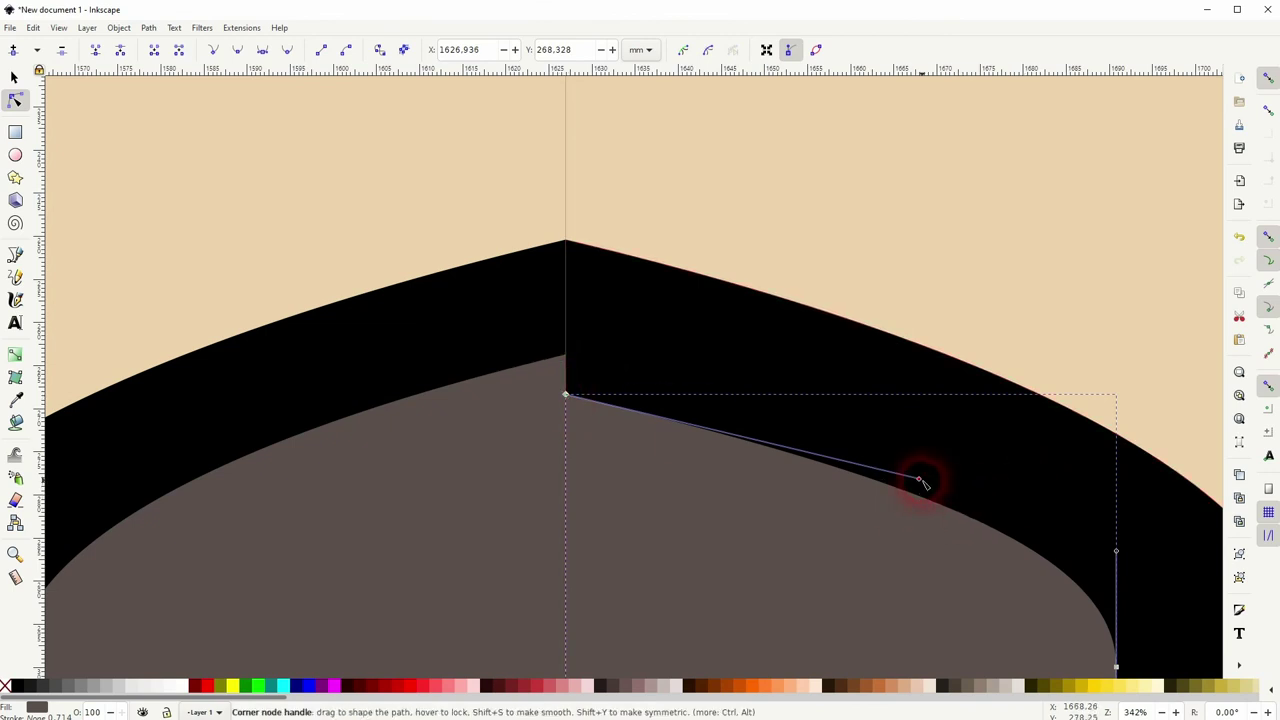
{"action": "left_click_drag", "start_coordinate": [921, 480], "coordinate": [906, 395]}
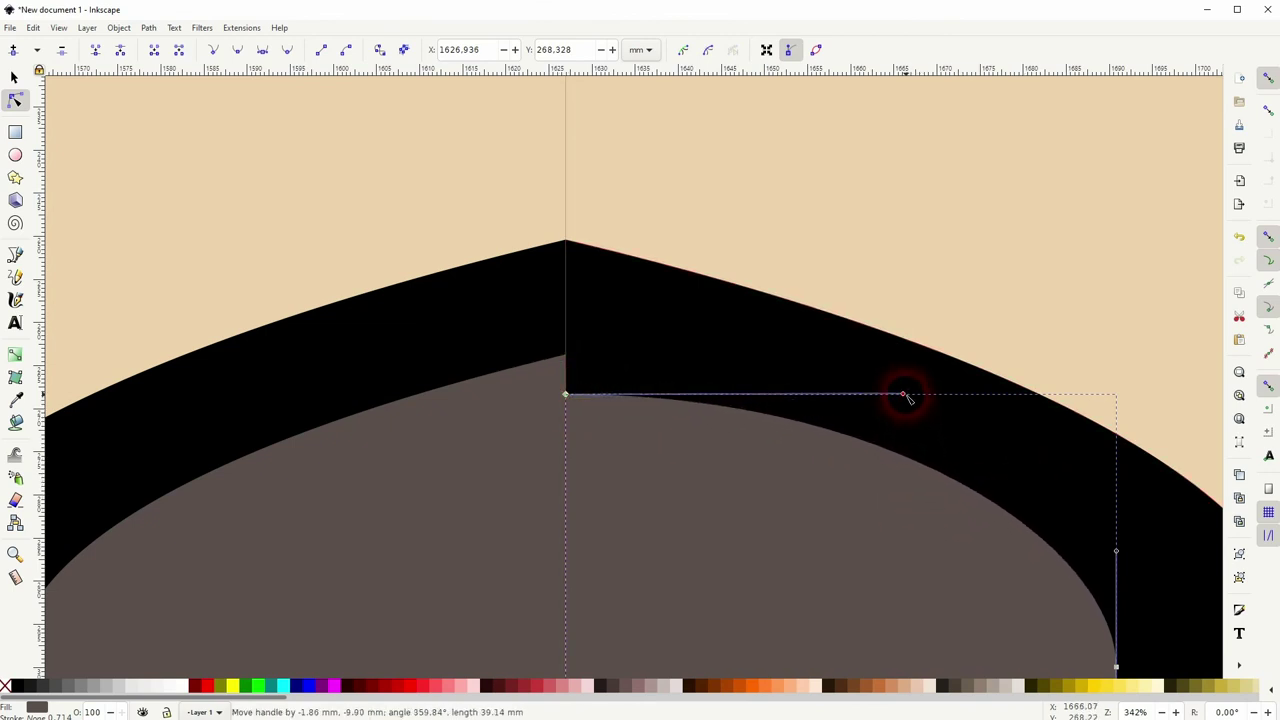
{"action": "left_click", "coordinate": [337, 531]}
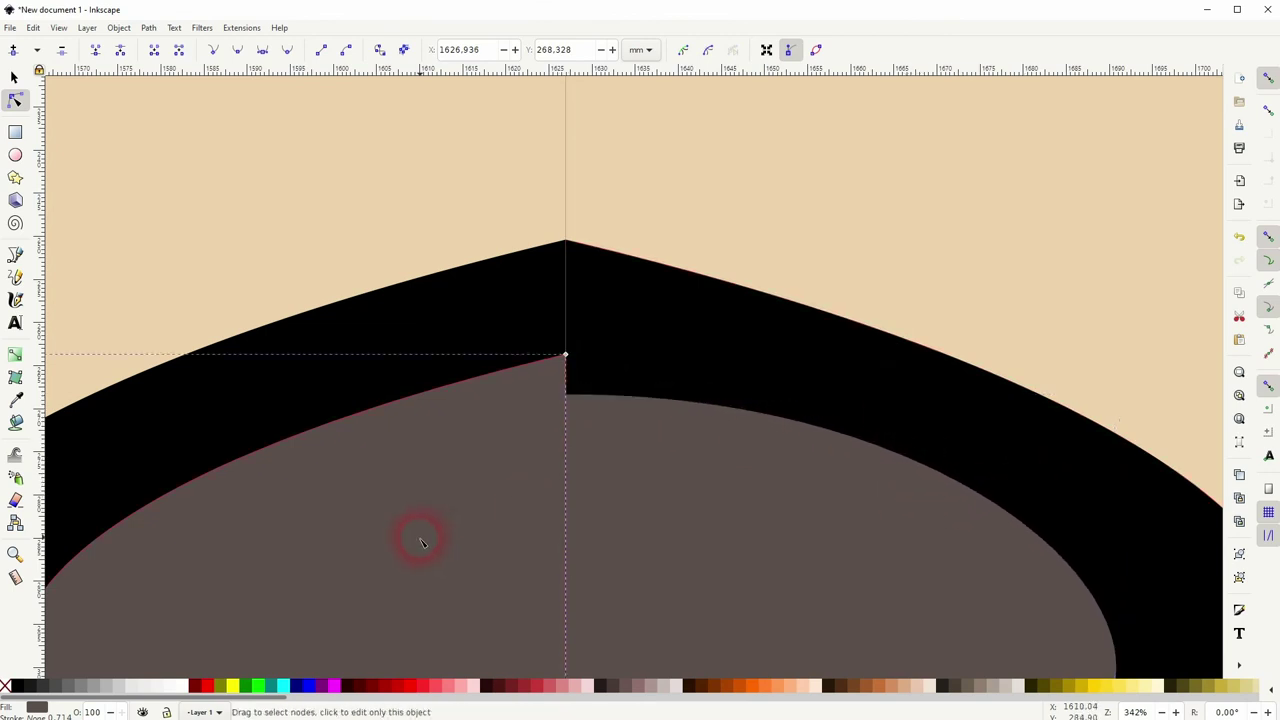
{"action": "left_click_drag", "start_coordinate": [565, 357], "coordinate": [565, 395]}
{"action": "left_click_drag", "start_coordinate": [212, 482], "coordinate": [213, 393]}
{"action": "left_click", "coordinate": [561, 355]}
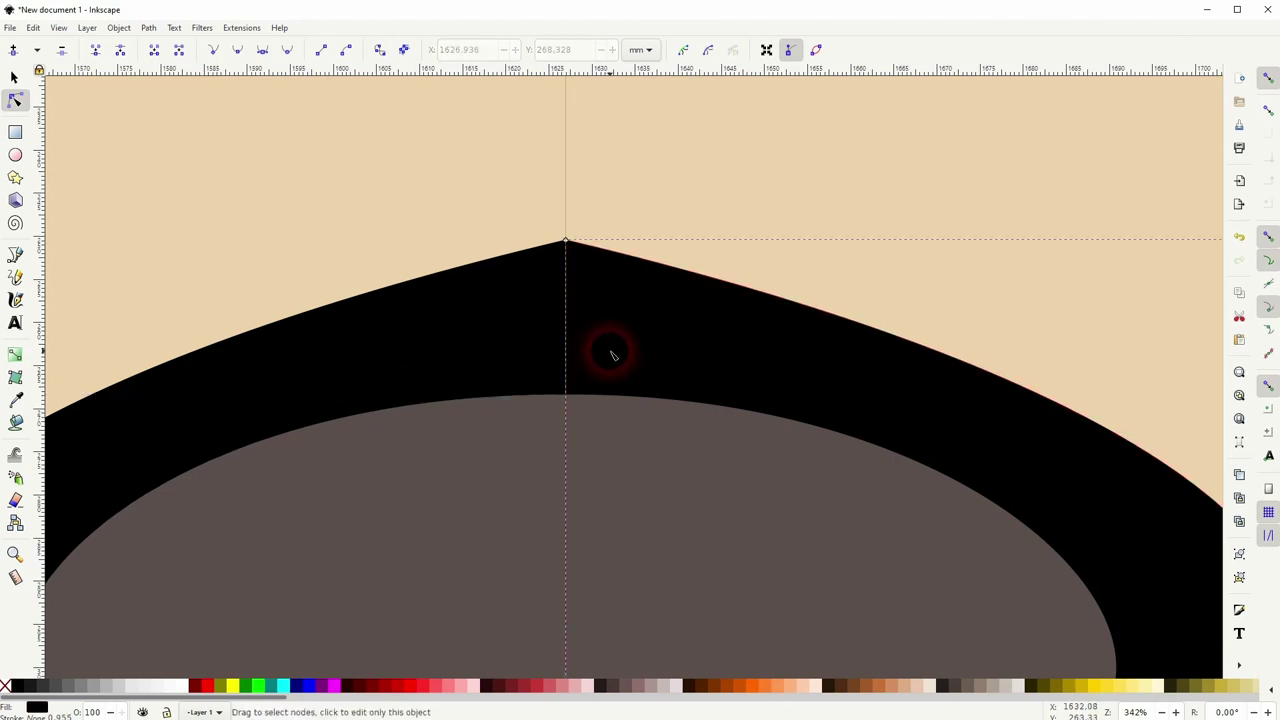
Step: Lower the black nose outline's top node and pull both its handles horizontal for a smooth arc
{"action": "left_click_drag", "start_coordinate": [565, 243], "coordinate": [565, 298]}
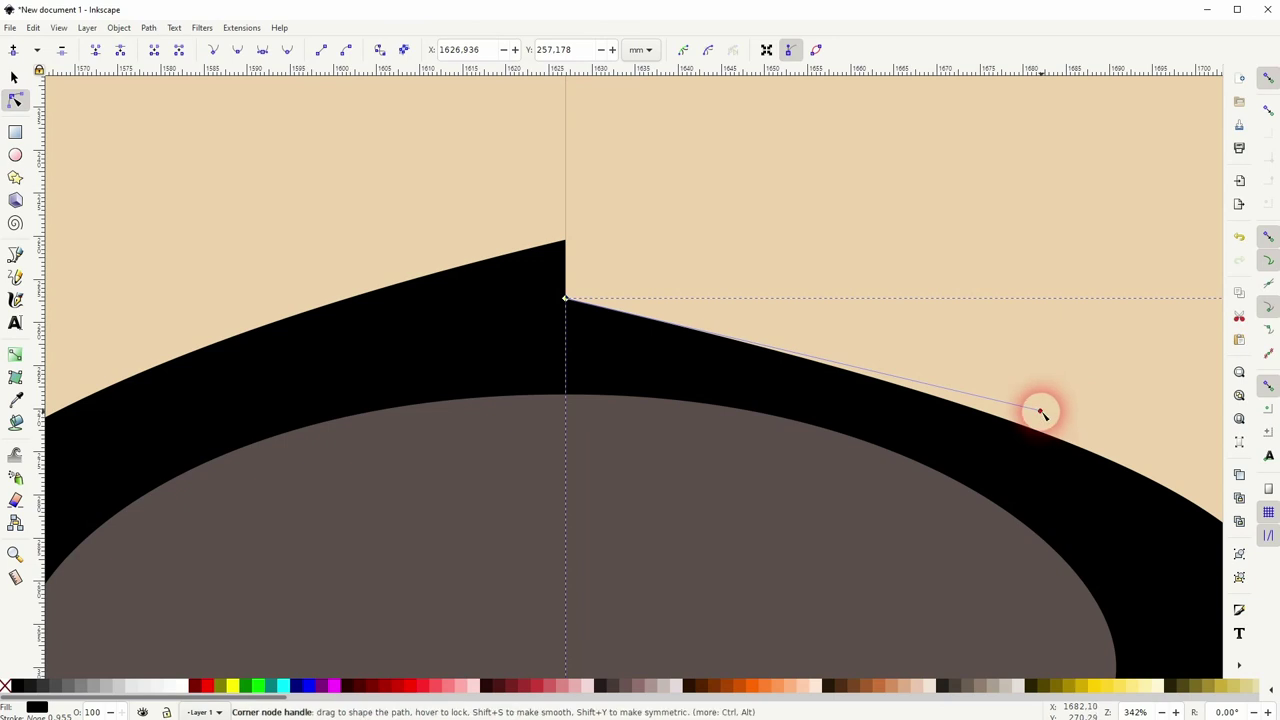
{"action": "left_click_drag", "start_coordinate": [1041, 412], "coordinate": [1031, 297]}
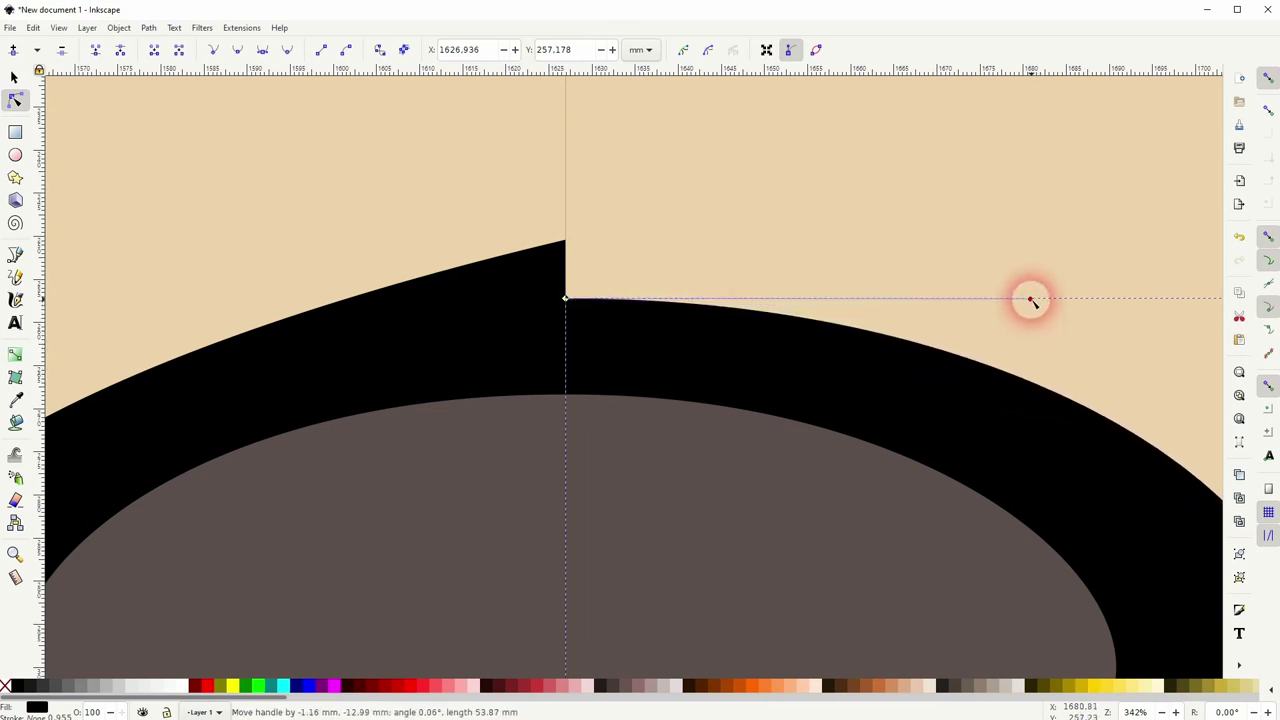
{"action": "left_click", "coordinate": [466, 329]}
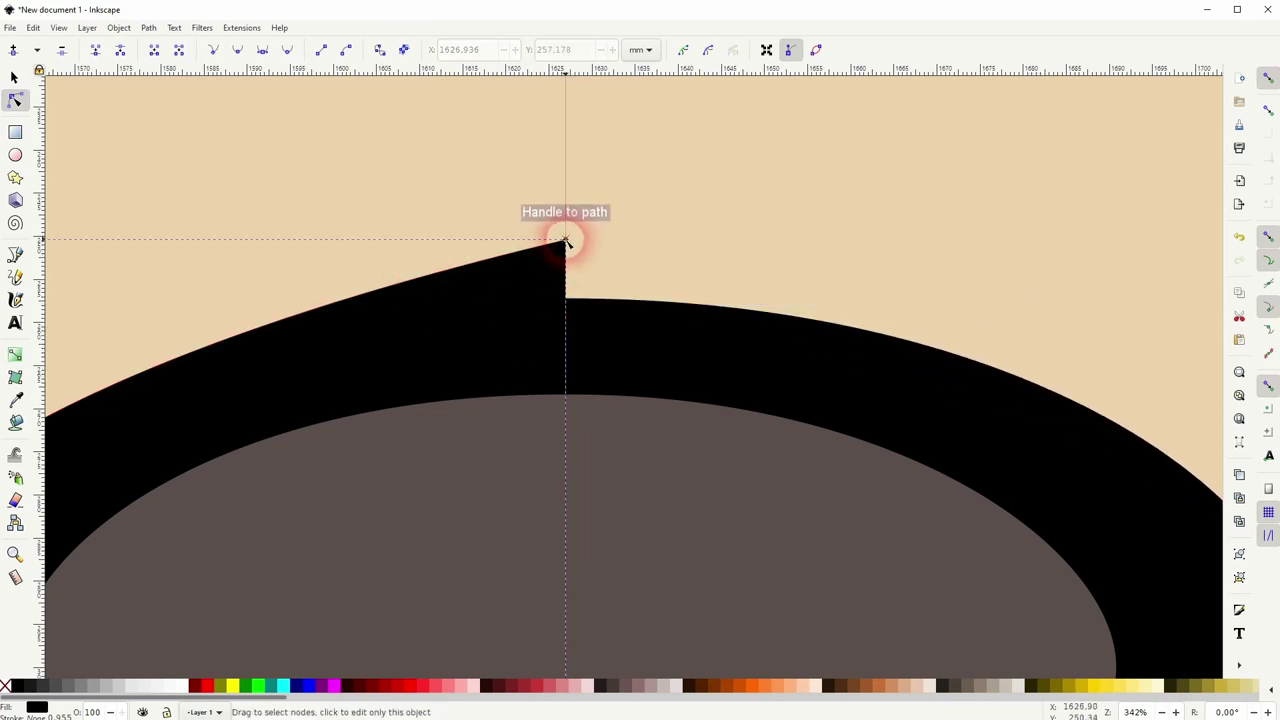
{"action": "left_click_drag", "start_coordinate": [566, 243], "coordinate": [565, 298]}
{"action": "left_click_drag", "start_coordinate": [90, 411], "coordinate": [91, 299]}
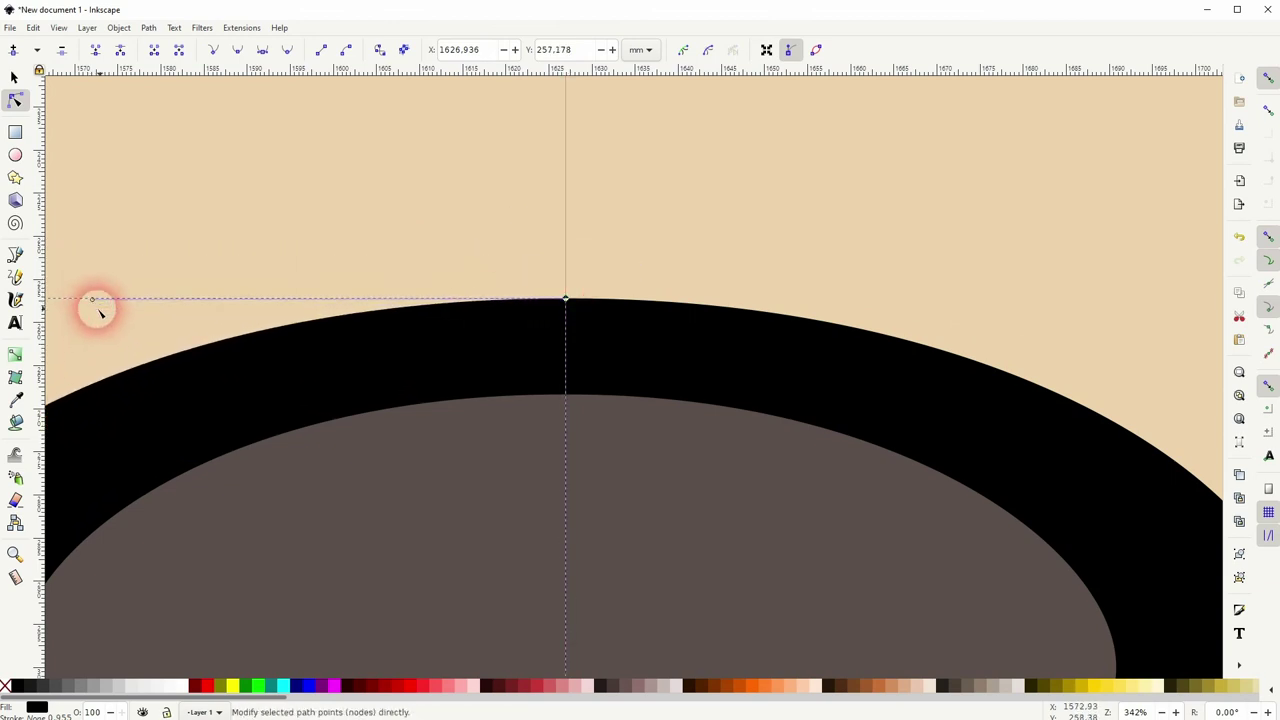
{"action": "left_click", "coordinate": [14, 78]}
Step: Bring the bear face into view and select the grey inner nose shape for node editing
{"action": "scroll", "coordinate": [431, 570], "scroll_direction": "down", "scroll_amount": 6}
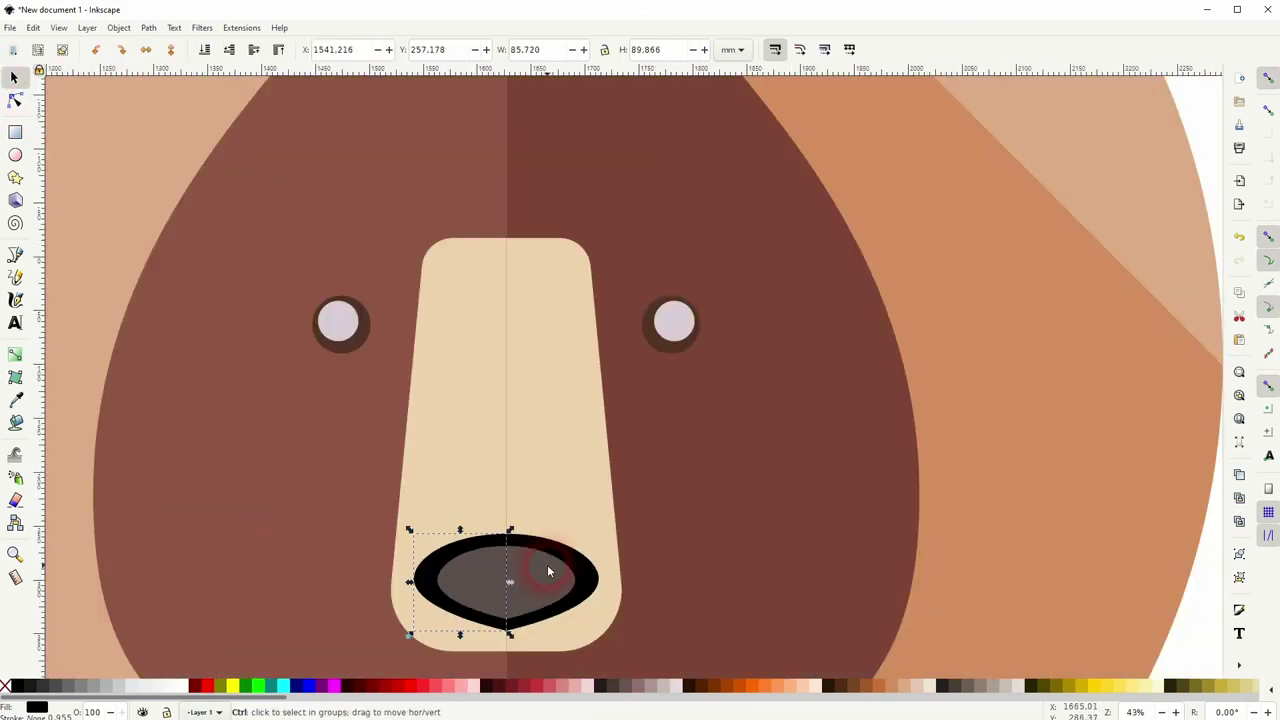
{"action": "left_click_drag", "start_coordinate": [746, 575], "coordinate": [686, 434]}
{"action": "scroll", "coordinate": [686, 434], "scroll_direction": "down", "scroll_amount": 2}
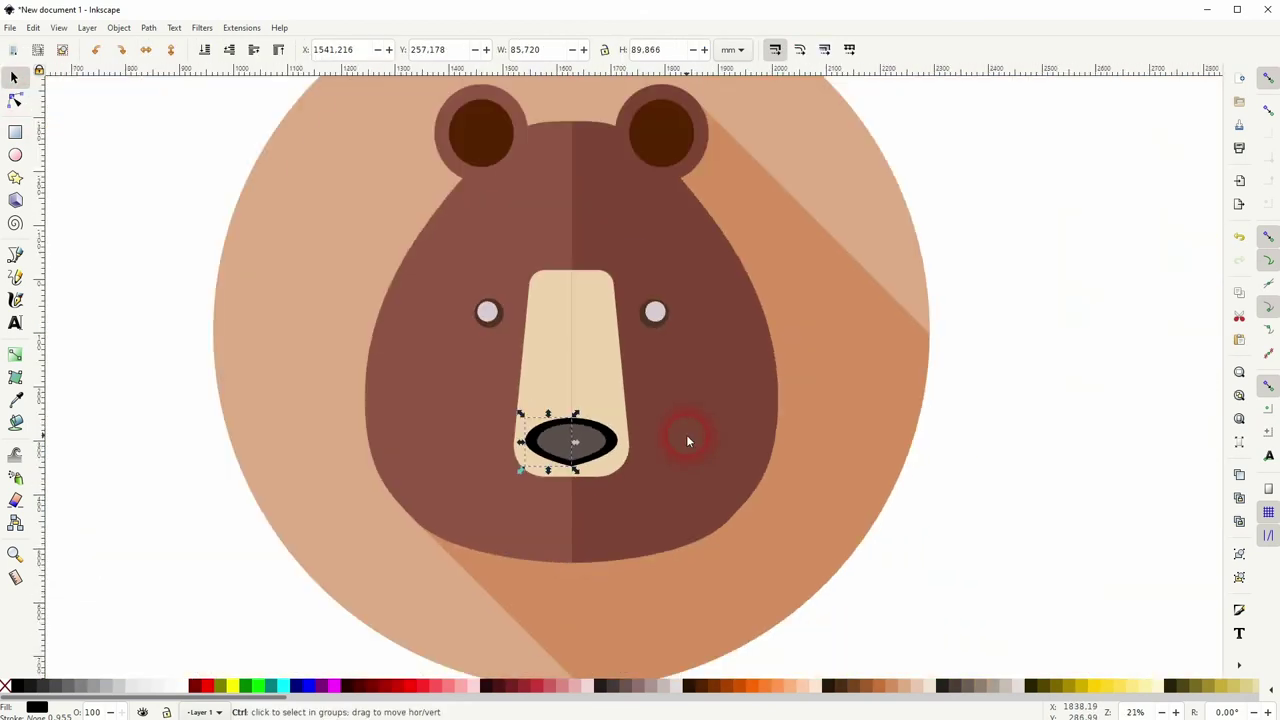
{"action": "left_click", "coordinate": [979, 563]}
{"action": "scroll", "coordinate": [600, 488], "scroll_direction": "up", "scroll_amount": 7}
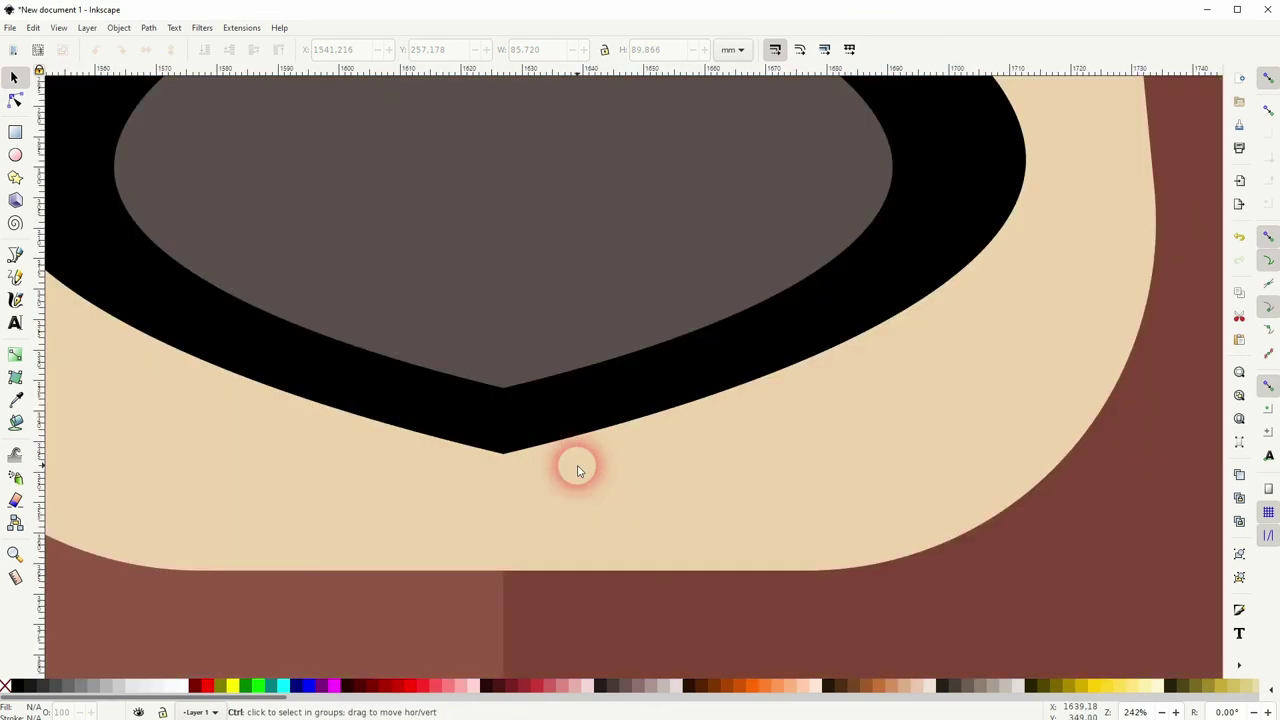
{"action": "left_click", "coordinate": [548, 337]}
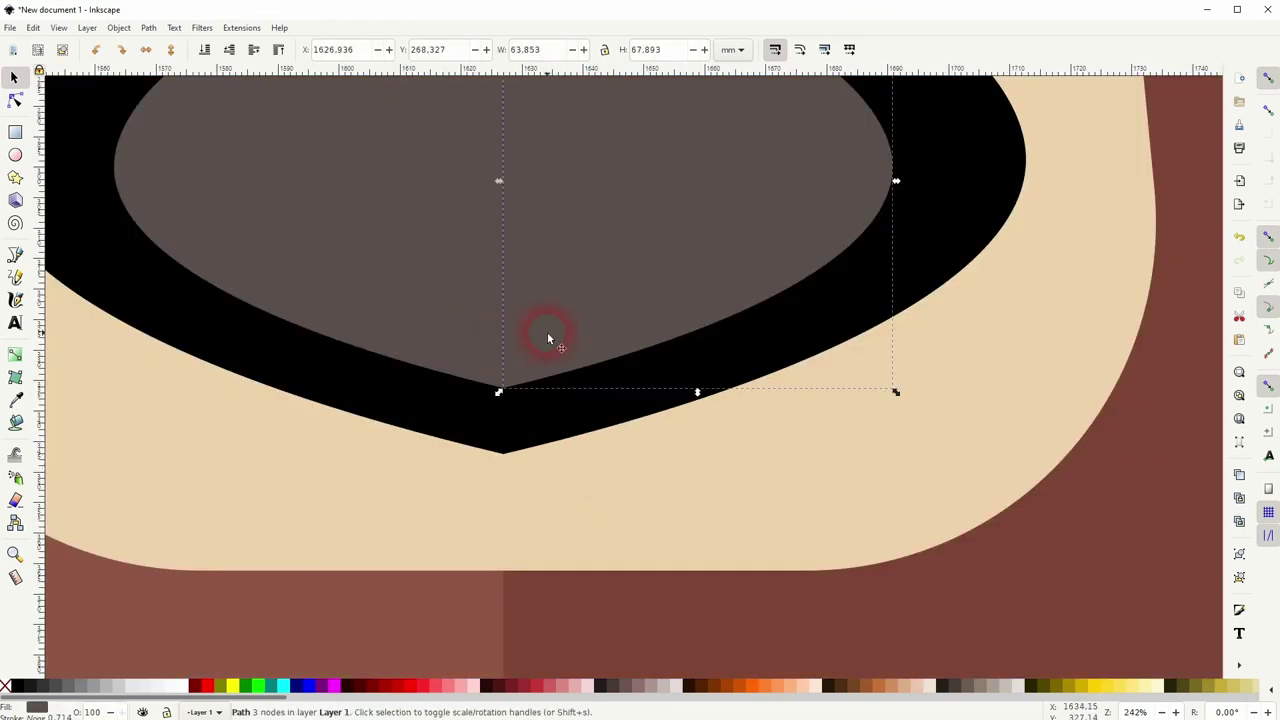
{"action": "left_click", "coordinate": [16, 100]}
Step: Raise the grey nose shape's bottom points on both halves and flatten their lower edges
{"action": "left_click", "coordinate": [503, 389]}
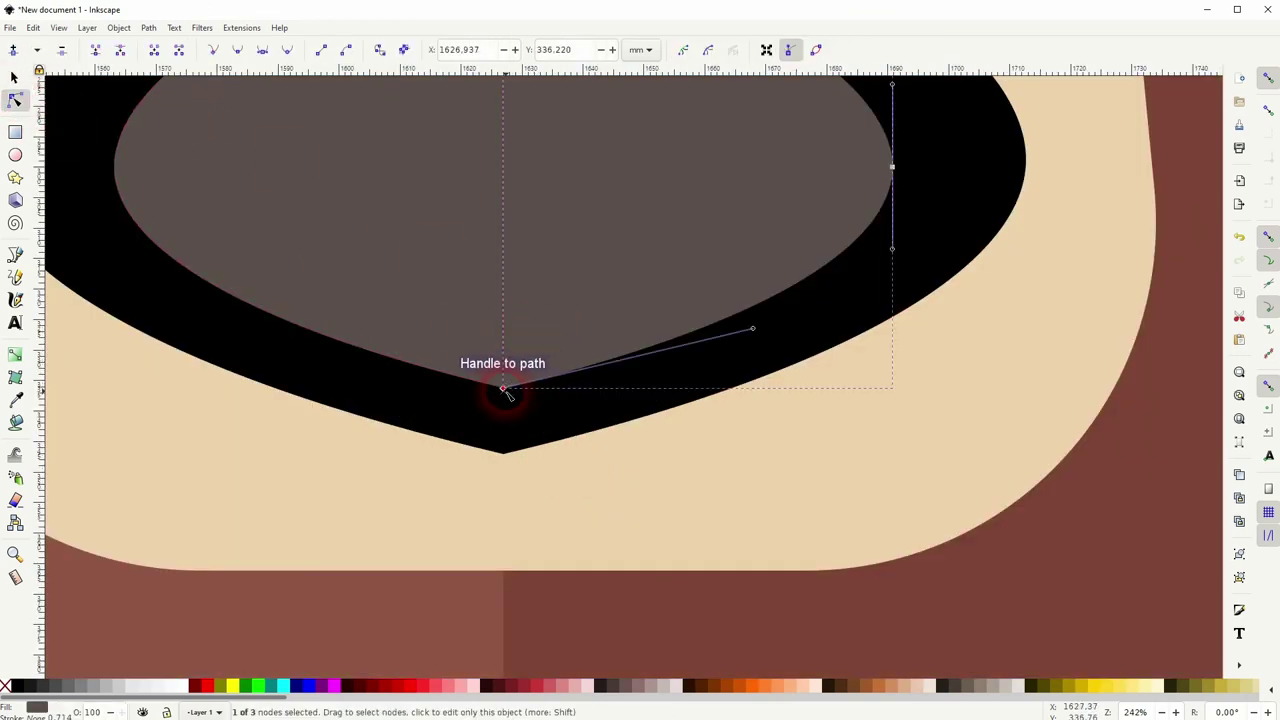
{"action": "left_click_drag", "start_coordinate": [752, 329], "coordinate": [769, 373]}
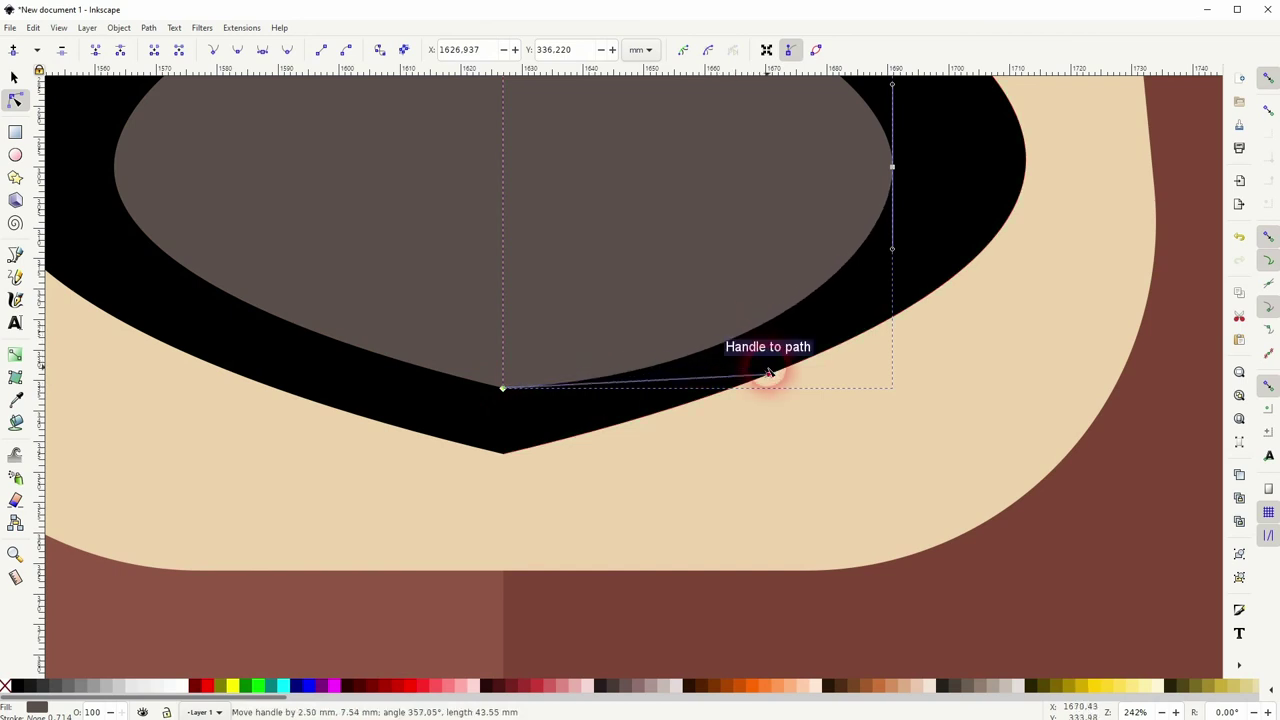
{"action": "left_click_drag", "start_coordinate": [503, 389], "coordinate": [503, 360]}
{"action": "left_click_drag", "start_coordinate": [770, 350], "coordinate": [768, 359]}
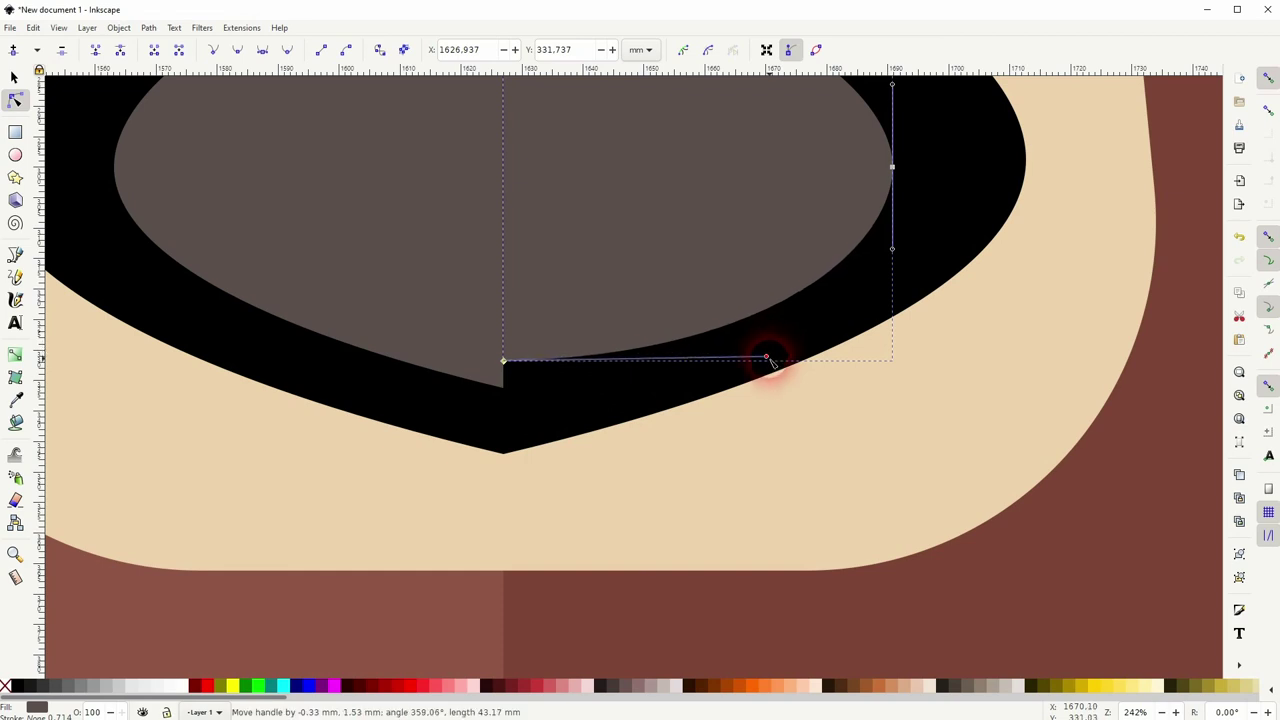
{"action": "left_click", "coordinate": [394, 306]}
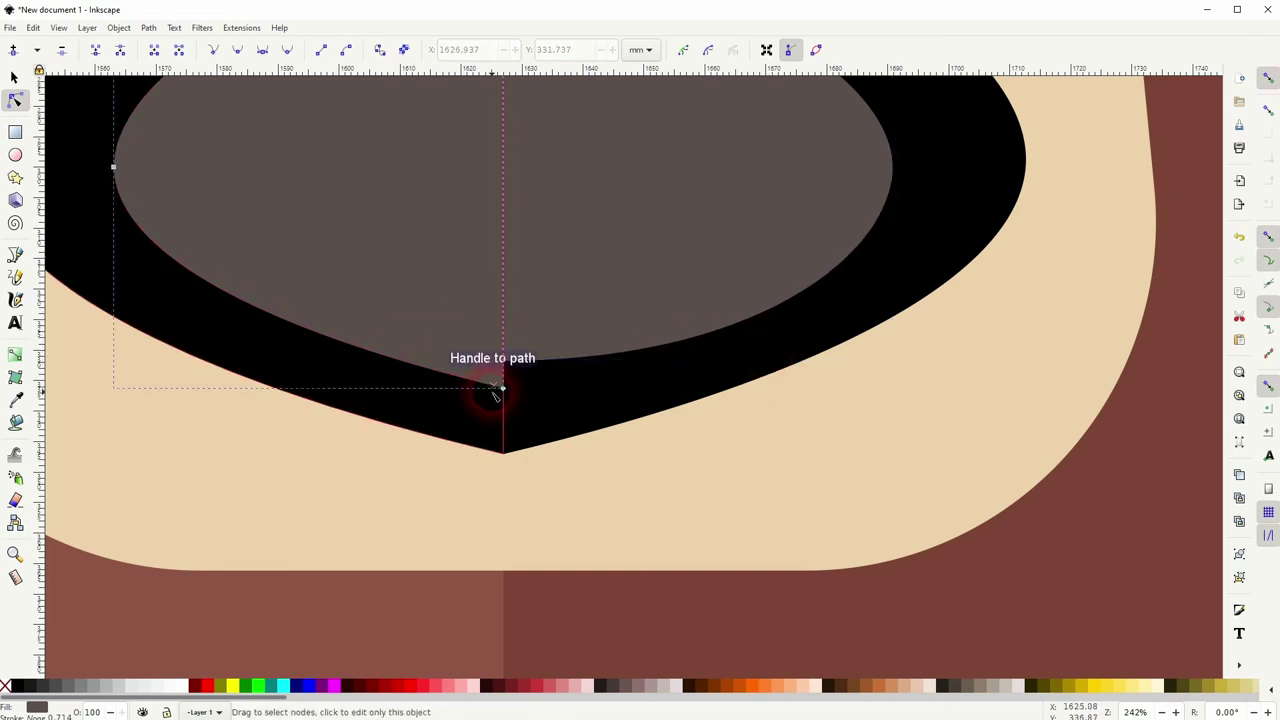
{"action": "left_click_drag", "start_coordinate": [503, 389], "coordinate": [503, 360]}
{"action": "left_click_drag", "start_coordinate": [253, 301], "coordinate": [272, 360]}
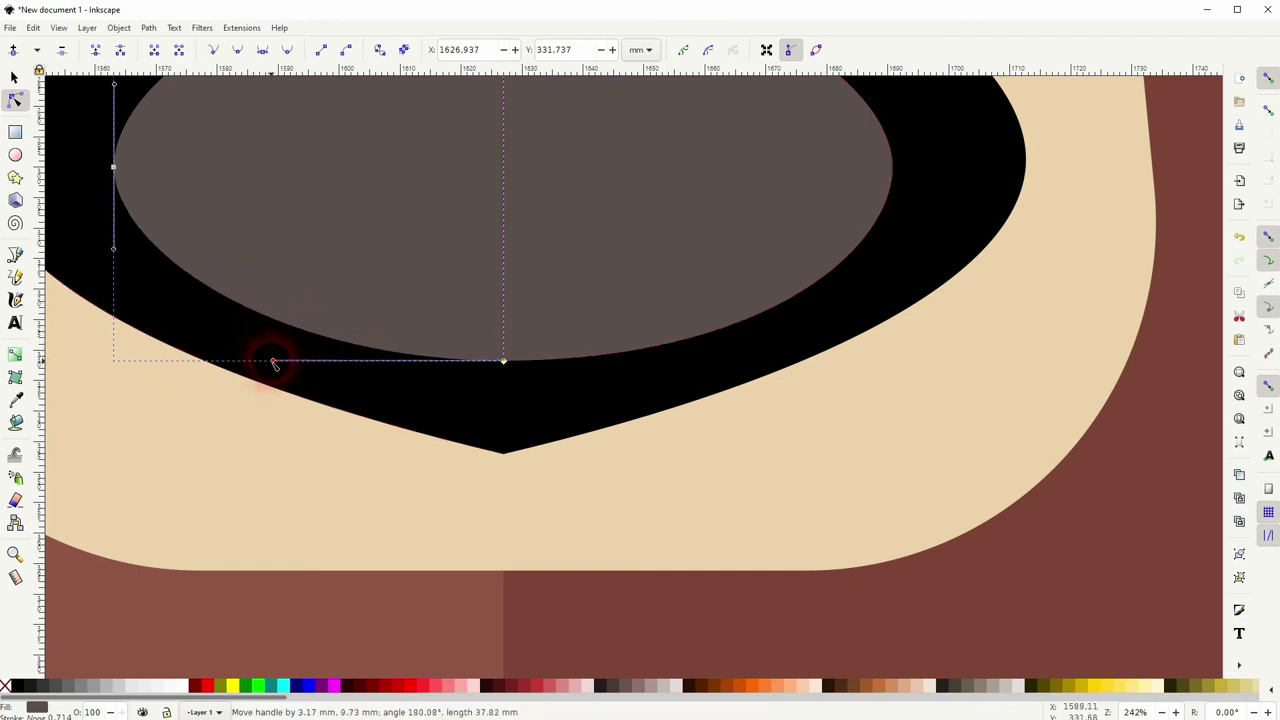
Step: Raise the black nose outline's bottom points on both halves and pull their handles horizontal
{"action": "left_click", "coordinate": [551, 441]}
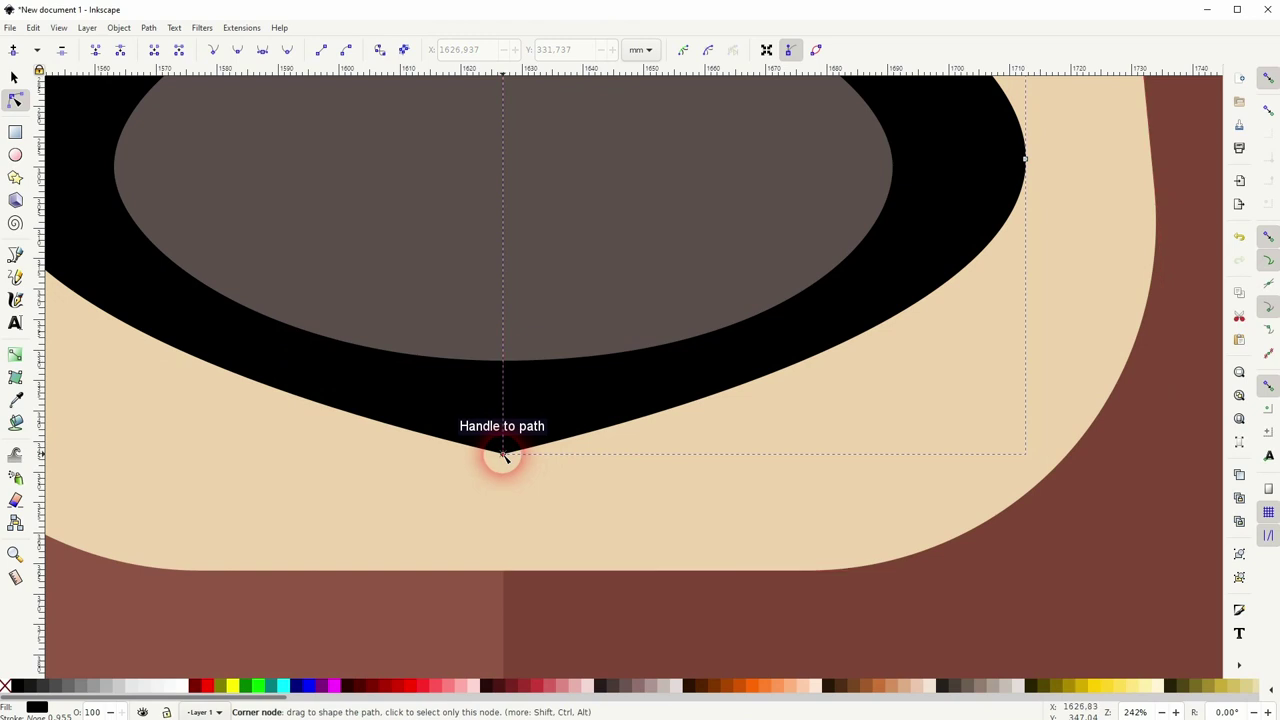
{"action": "left_click", "coordinate": [503, 456]}
{"action": "left_click_drag", "start_coordinate": [503, 456], "coordinate": [503, 418]}
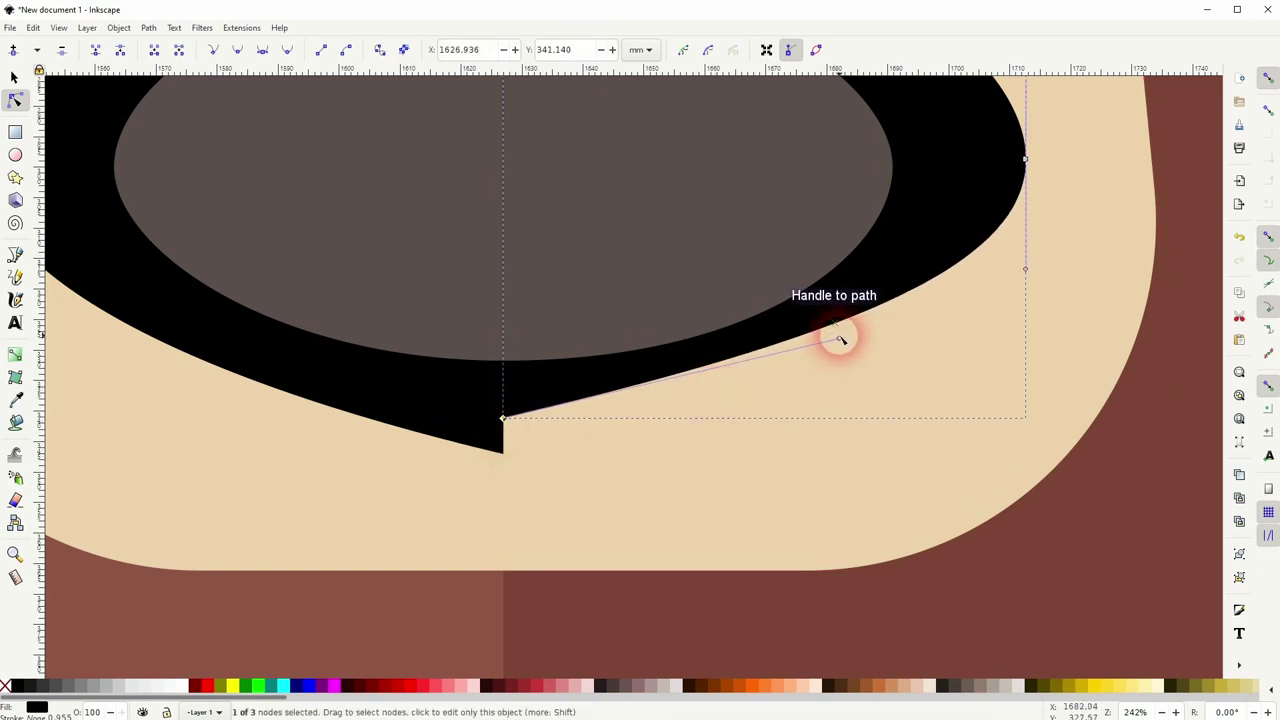
{"action": "left_click_drag", "start_coordinate": [841, 342], "coordinate": [848, 410]}
{"action": "key", "text": "Escape"}
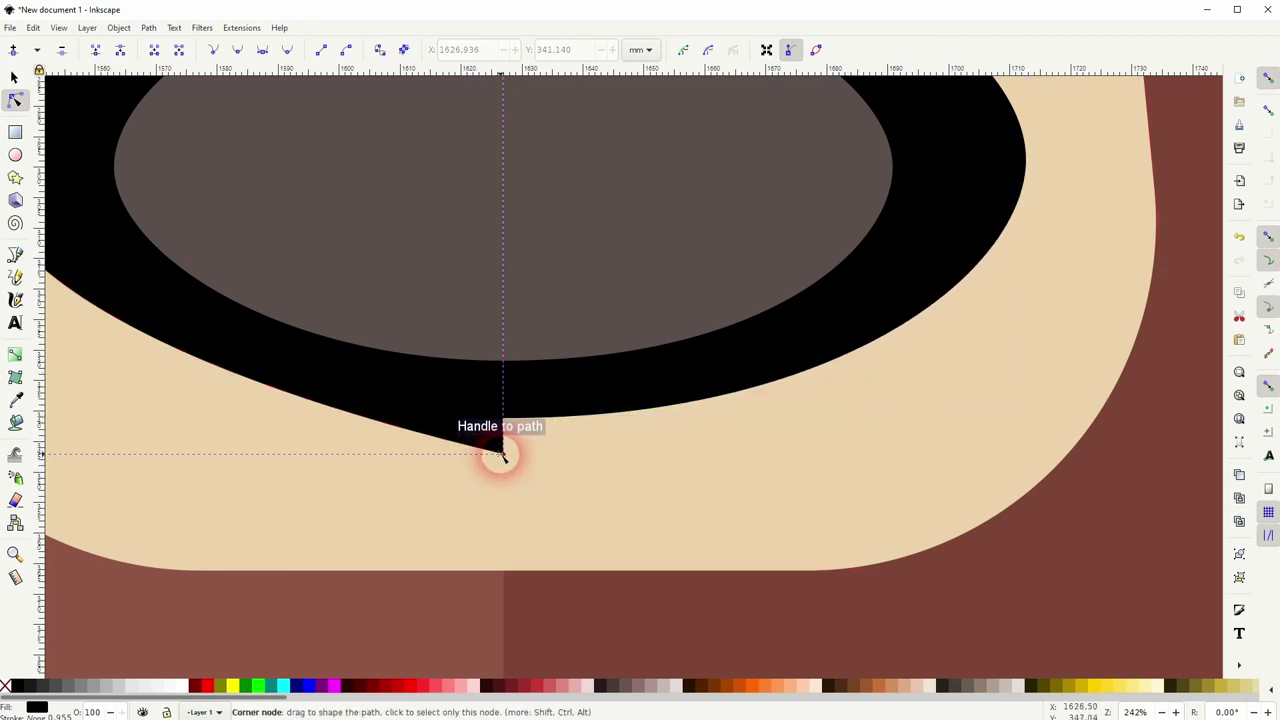
{"action": "left_click", "coordinate": [502, 455]}
{"action": "left_click_drag", "start_coordinate": [502, 455], "coordinate": [502, 418]}
{"action": "left_click_drag", "start_coordinate": [168, 341], "coordinate": [178, 419]}
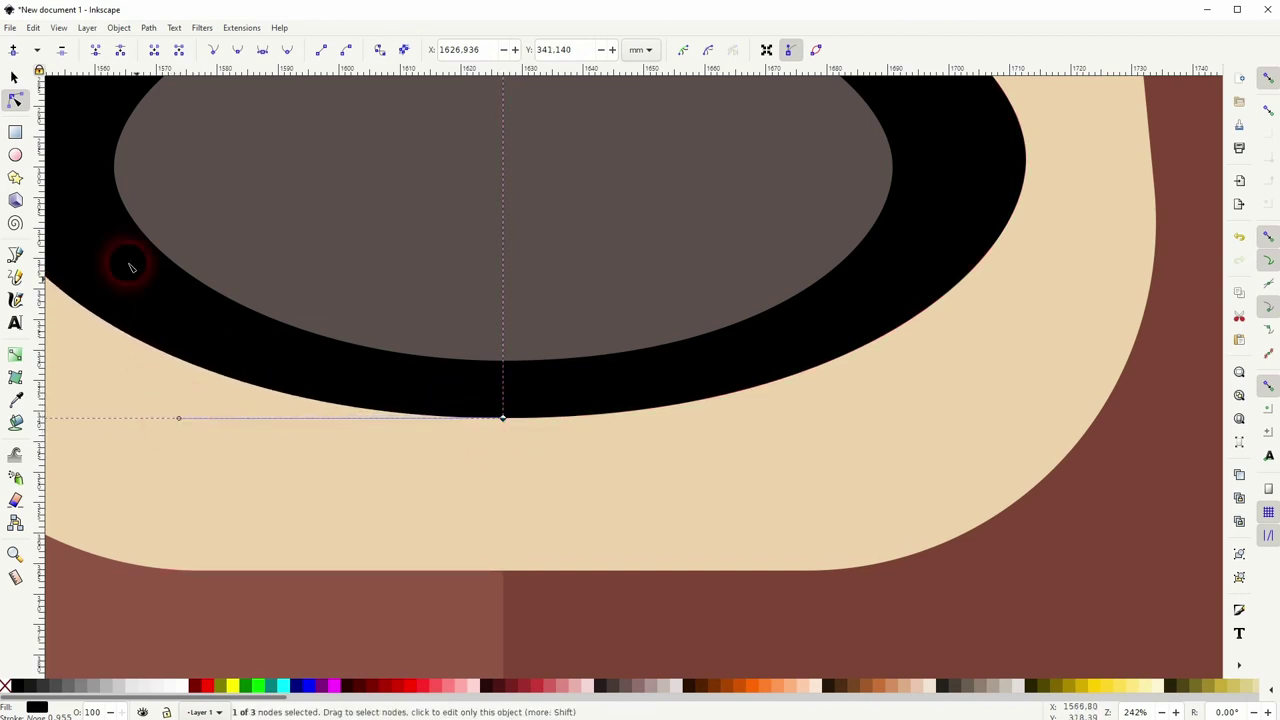
Step: Rubber-band select all 16 bear objects and scale them down to about 588 × 588 mm
{"action": "left_click", "coordinate": [13, 77]}
{"action": "scroll", "coordinate": [449, 466], "scroll_direction": "down", "scroll_amount": 7, "text": "ctrl"}
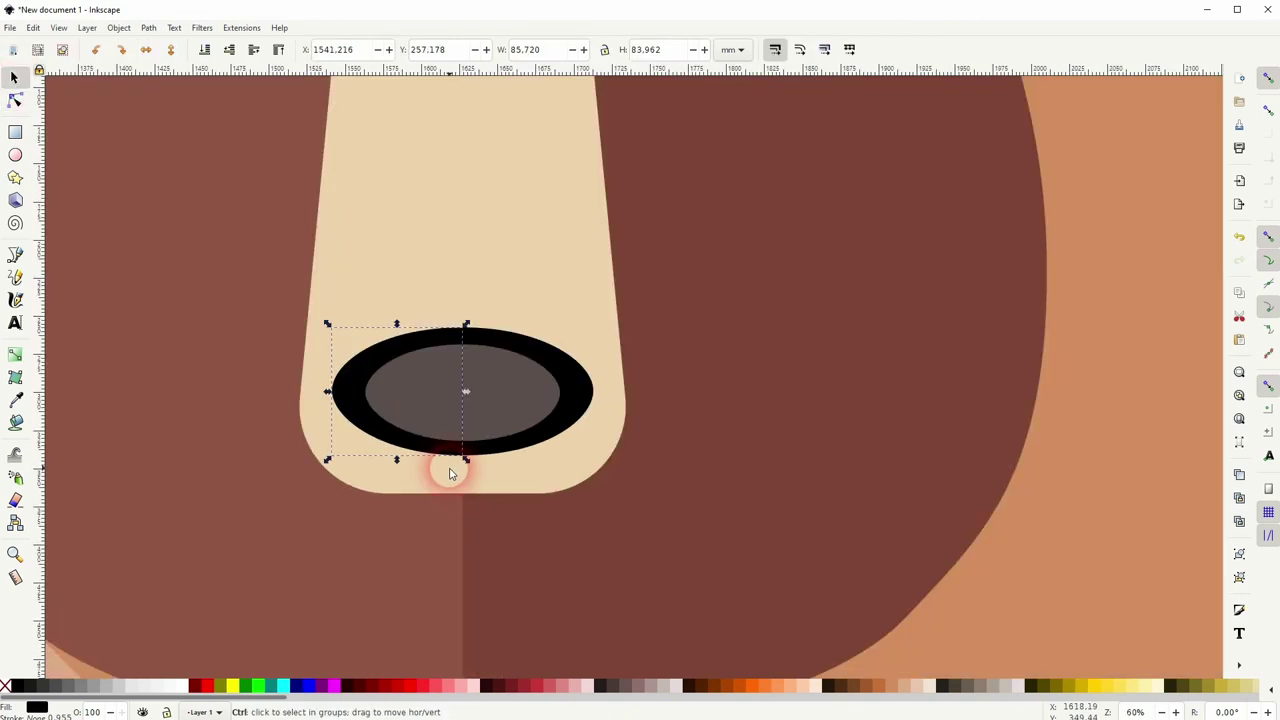
{"action": "left_click", "coordinate": [990, 566]}
{"action": "scroll", "coordinate": [990, 566], "scroll_direction": "down", "scroll_amount": 1, "text": "ctrl"}
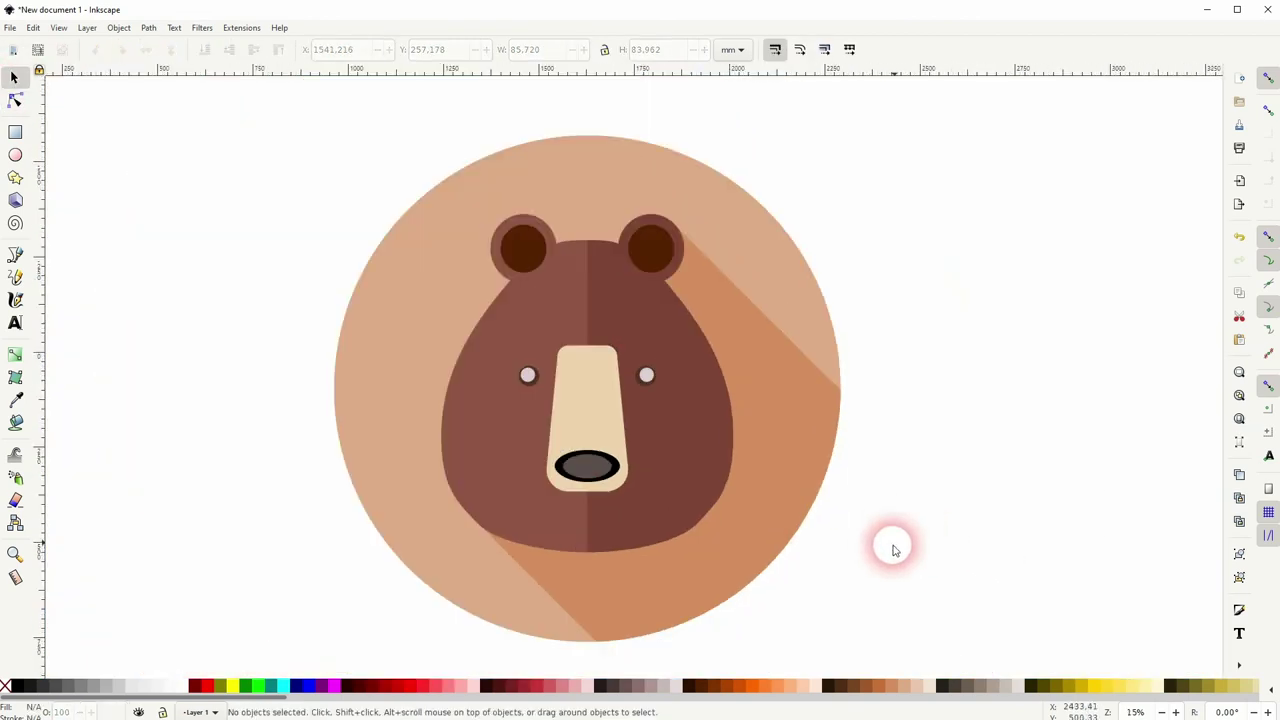
{"action": "left_click_drag", "start_coordinate": [891, 543], "coordinate": [877, 510]}
{"action": "scroll", "coordinate": [865, 466], "scroll_direction": "down", "scroll_amount": 1, "text": "ctrl"}
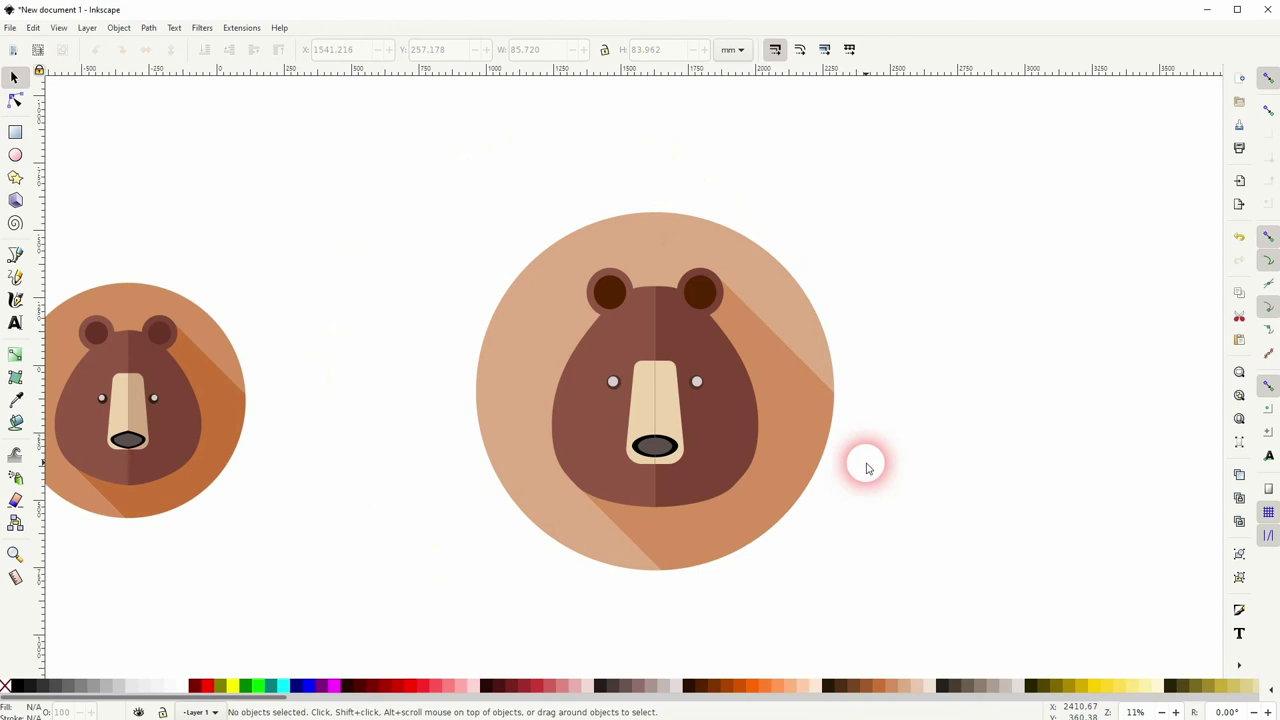
{"action": "scroll", "coordinate": [866, 466], "scroll_direction": "up", "scroll_amount": 1, "text": "ctrl"}
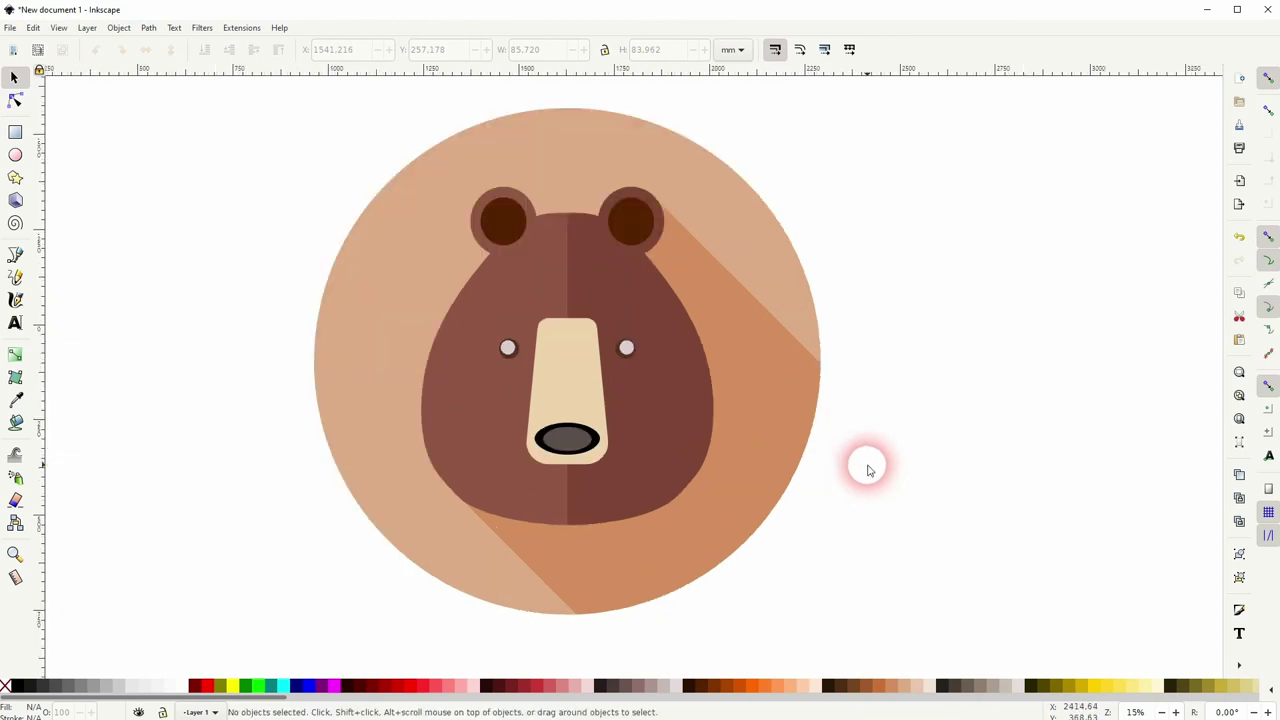
{"action": "left_click_drag", "start_coordinate": [191, 631], "coordinate": [922, 90]}
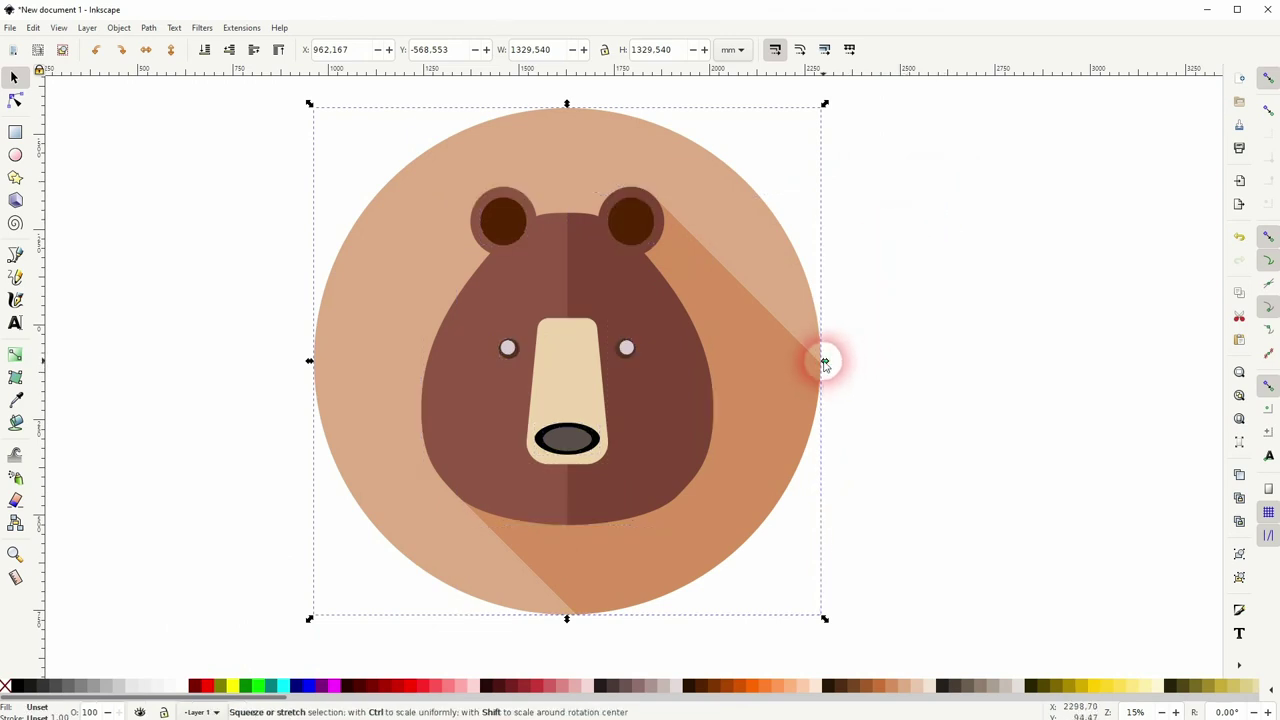
{"action": "left_click_drag", "start_coordinate": [826, 360], "coordinate": [686, 396]}
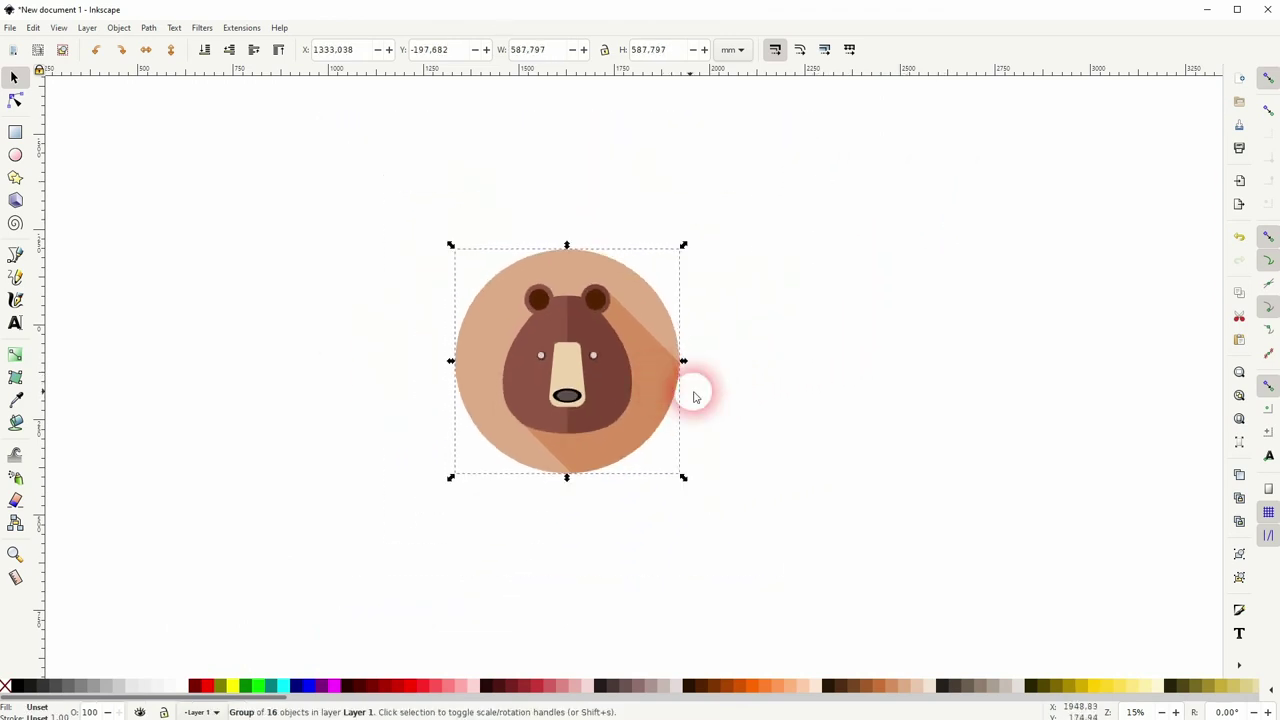
{"action": "left_click", "coordinate": [922, 328]}
{"action": "left_click", "coordinate": [563, 26]}
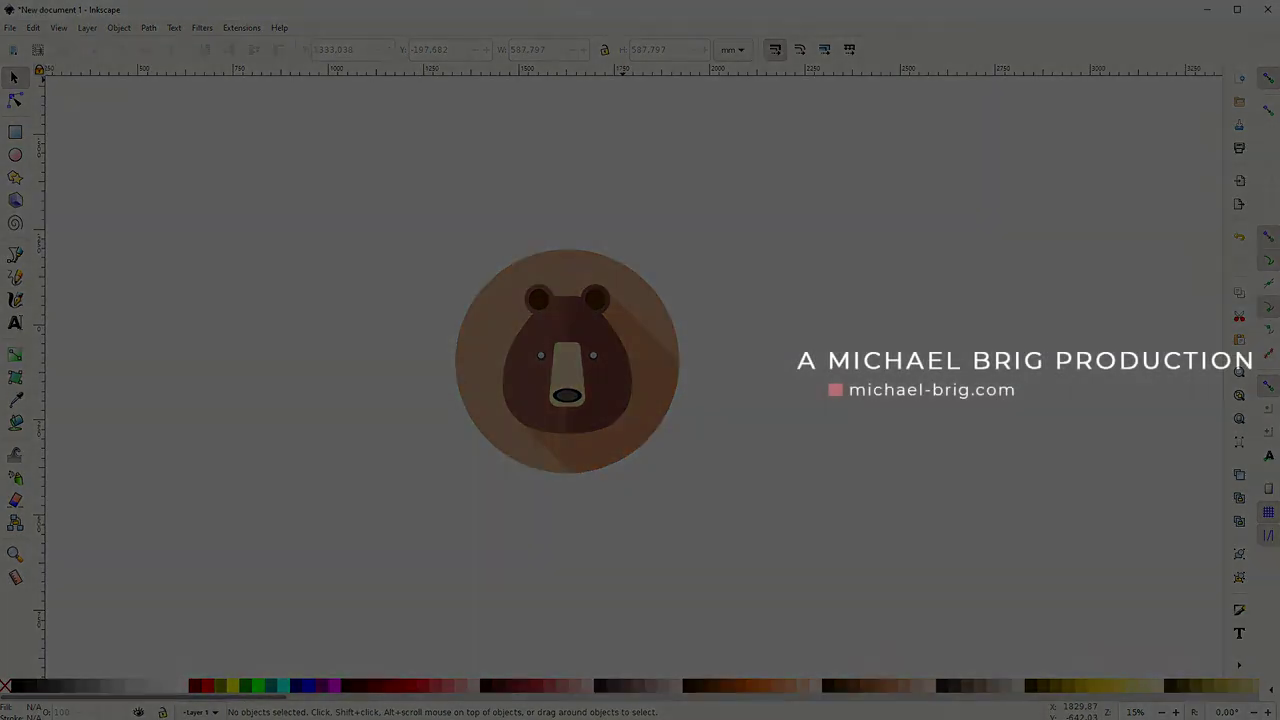